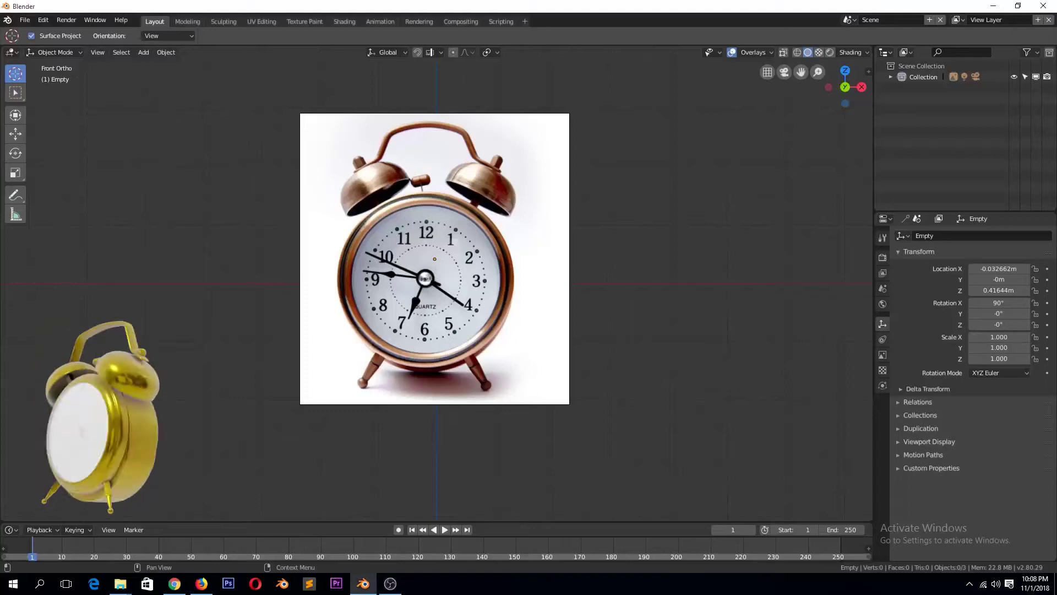
{"action": "scroll", "coordinate": [550, 309], "scroll_direction": "up", "scroll_amount": 1}
Add a circle mesh and stand it upright by rotating 90 degrees on X.
{"action": "key", "text": "shift+a"}
{"action": "left_click", "coordinate": [537, 308]}
{"action": "key", "text": "r"}
{"action": "key", "text": "x"}
{"action": "key", "text": "9"}
{"action": "key", "text": "0"}
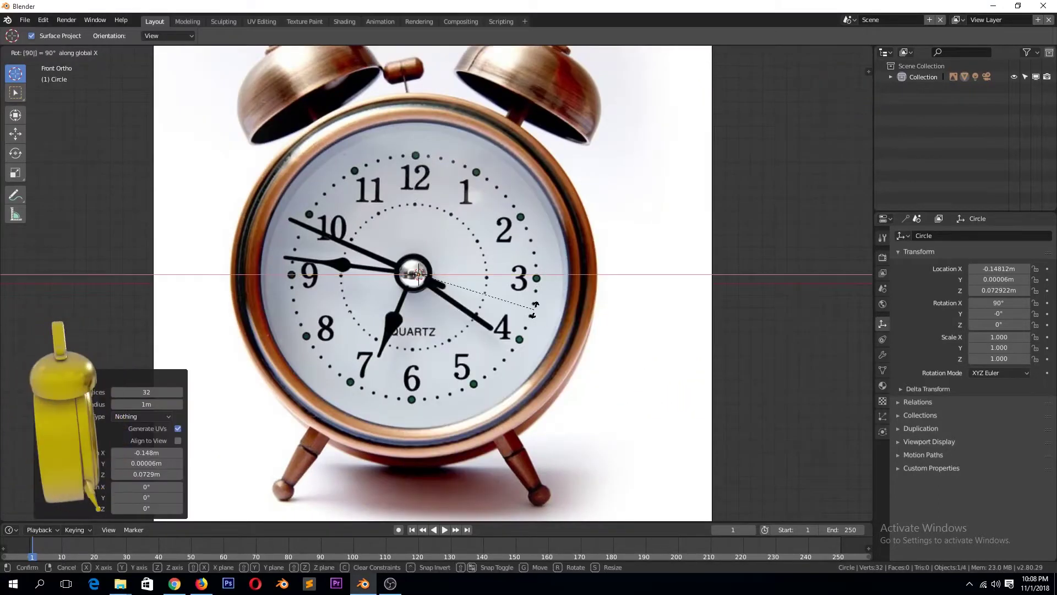
Check the circle's alignment from the front, then resize it and move it along Z.
{"action": "left_click", "coordinate": [655, 353]}
{"action": "mouse_move", "coordinate": [655, 353]}
{"action": "middle_mouse_down"}
{"action": "mouse_move", "coordinate": [503, 401]}
{"action": "mouse_move", "coordinate": [404, 300]}
{"action": "middle_mouse_up"}
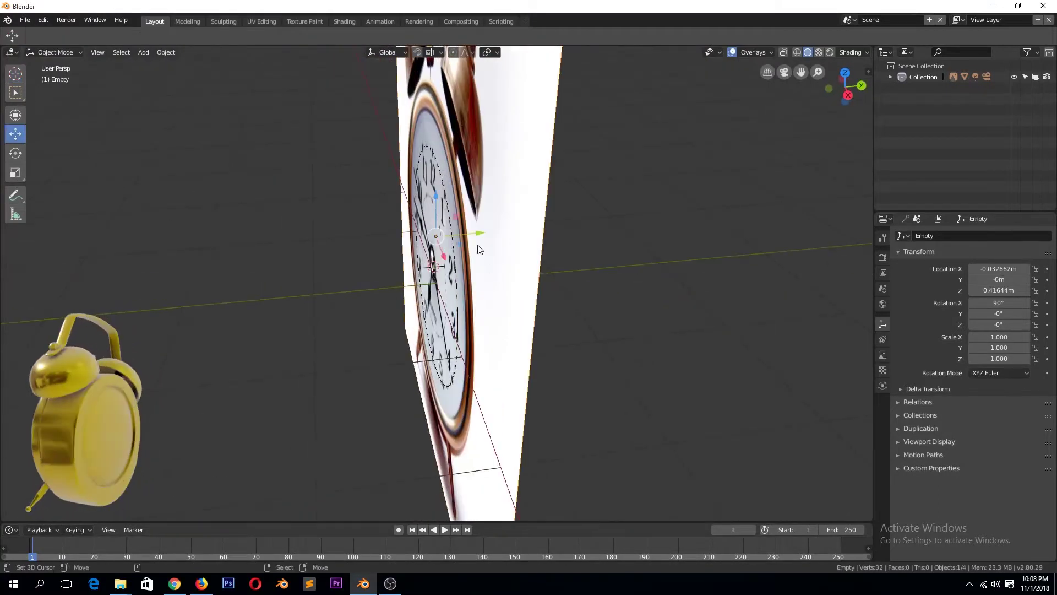
{"action": "key", "text": "KP_1"}
{"action": "left_click", "coordinate": [530, 228]}
{"action": "key", "text": "s"}
{"action": "left_click", "coordinate": [566, 220]}
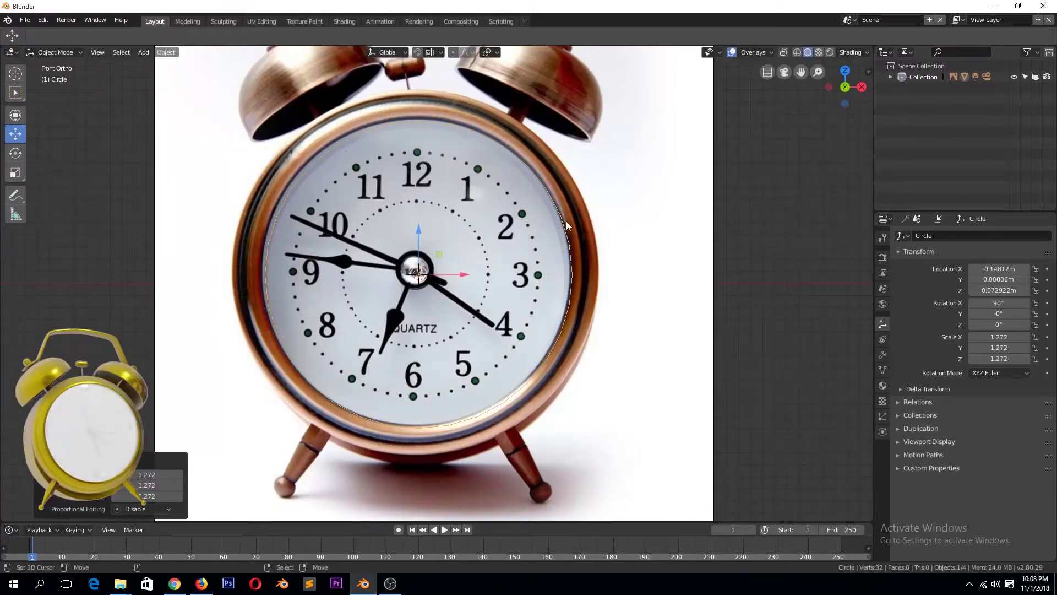
{"action": "key", "text": "g"}
{"action": "key", "text": "z"}
{"action": "left_click", "coordinate": [467, 272]}
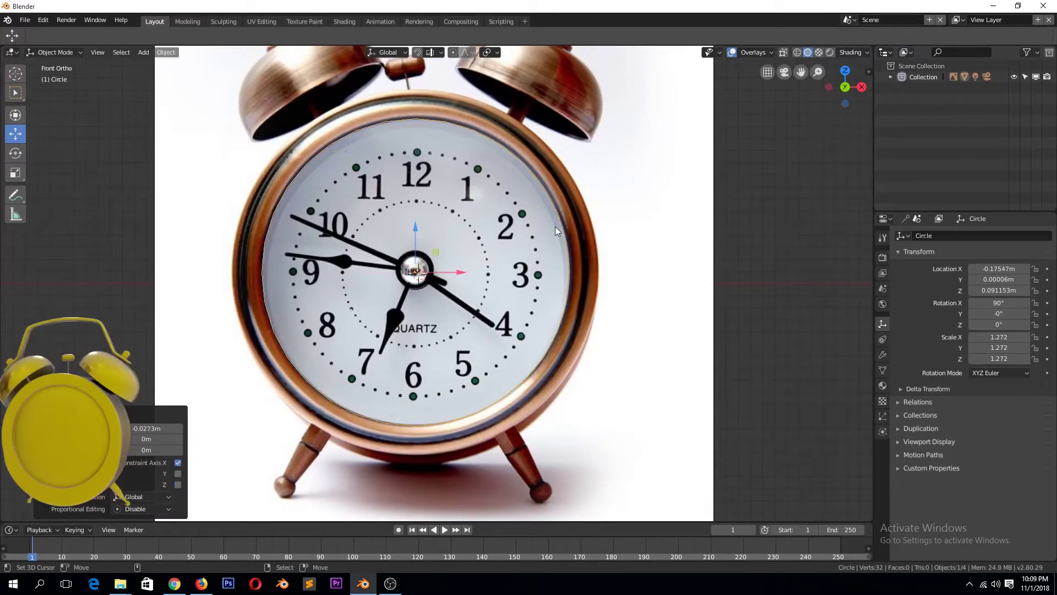
Extrude and scale the circle's edge into a rim and reposition it.
{"action": "key", "text": "Tab"}
{"action": "key", "text": "e"}
{"action": "key", "text": "s"}
{"action": "left_click", "coordinate": [571, 212]}
{"action": "middle_click_drag", "start_coordinate": [570, 213], "coordinate": [77, 160]}
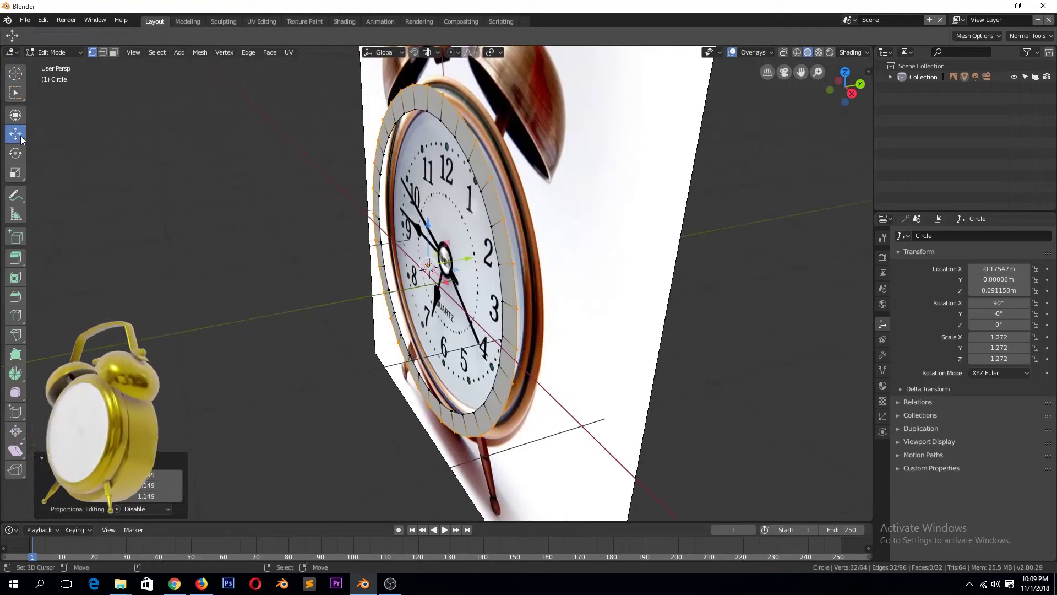
{"action": "key", "text": "g"}
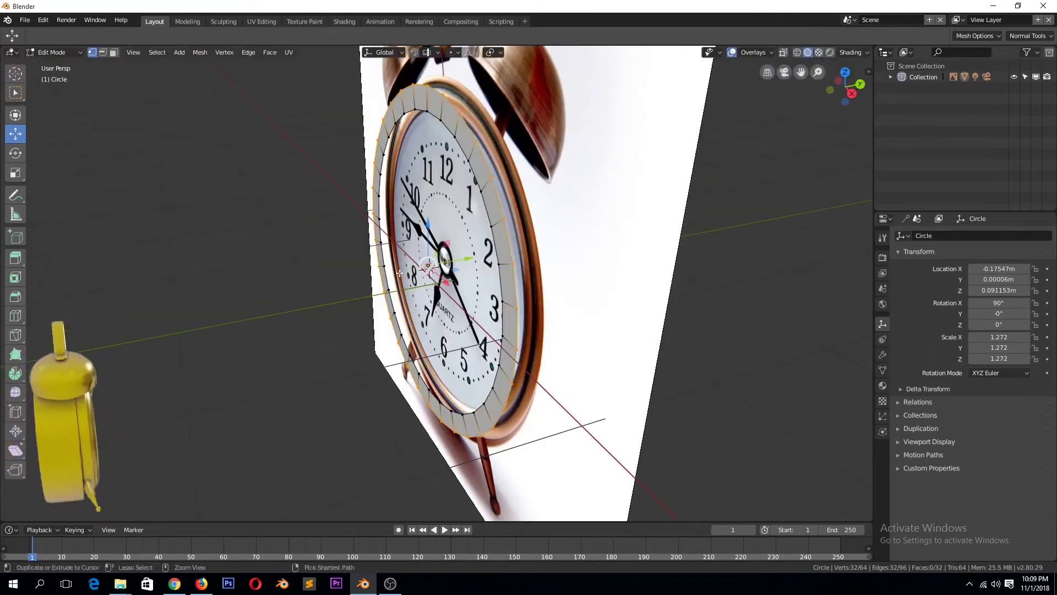
{"action": "left_click", "coordinate": [530, 262]}
{"action": "key", "text": "KP_1"}
Extrude the rim outward once more, then delete this first circle.
{"action": "key", "text": "e"}
{"action": "key", "text": "s"}
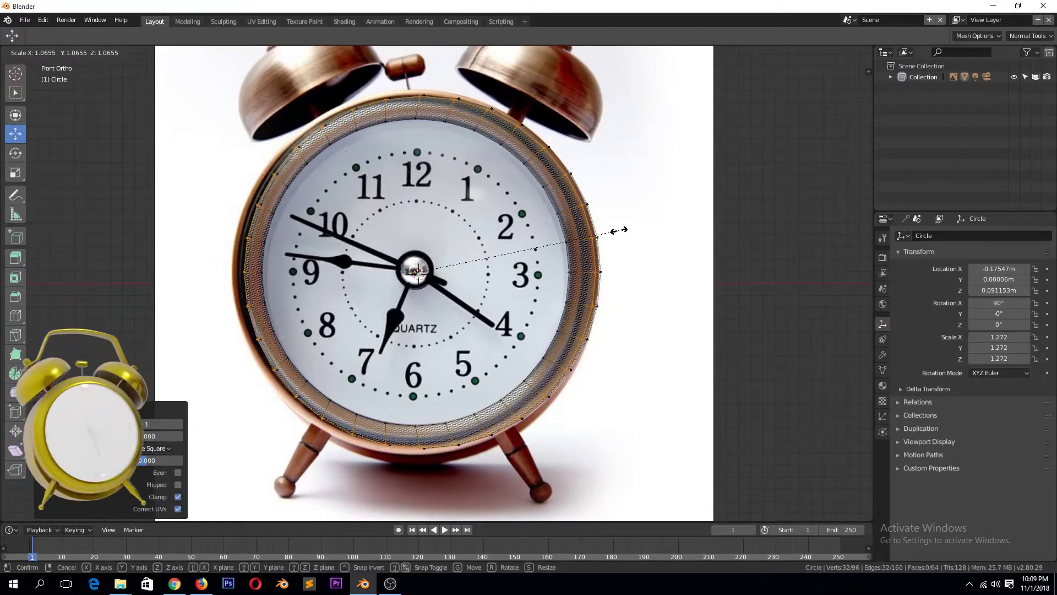
{"action": "key", "text": "Escape"}
{"action": "key", "text": "Tab"}
{"action": "key", "text": "x"}
{"action": "left_click", "coordinate": [590, 250]}
Add a fresh circle mesh standing upright at 90 degrees on X.
{"action": "key", "text": "shift+a"}
{"action": "left_click", "coordinate": [497, 289]}
{"action": "key", "text": "r"}
{"action": "key", "text": "x"}
{"action": "key", "text": "9"}
{"action": "key", "text": "0"}
{"action": "key", "text": "Return"}
Enlarge the new circle and place it beside the reference image.
{"action": "key", "text": "s"}
{"action": "left_click", "coordinate": [530, 309]}
{"action": "scroll", "coordinate": [531, 308], "scroll_direction": "down", "scroll_amount": 3}
{"action": "key", "text": "g"}
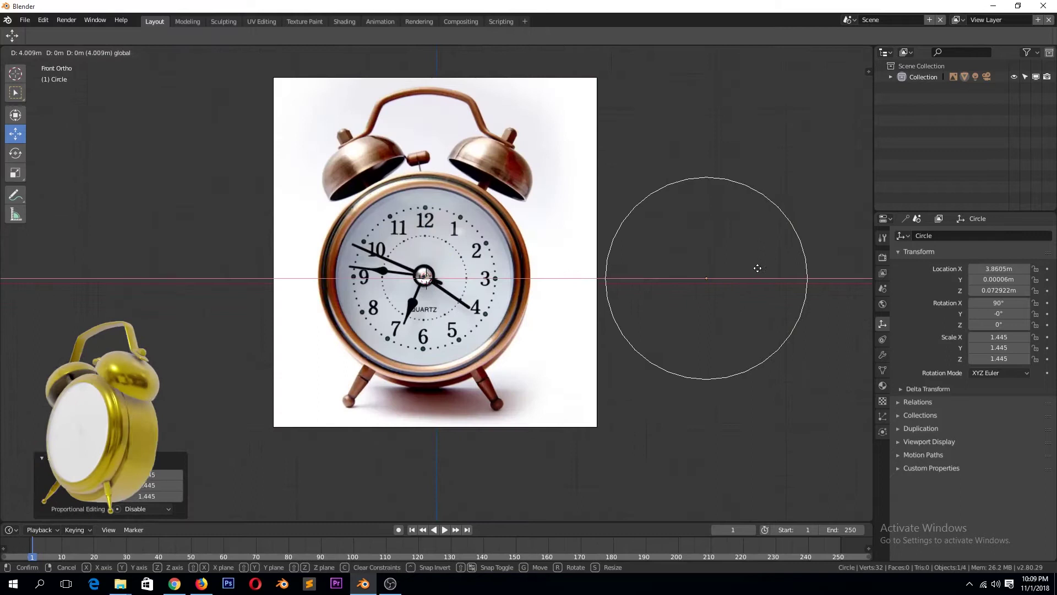
{"action": "left_click", "coordinate": [764, 269]}
{"action": "scroll", "coordinate": [774, 182], "scroll_direction": "up", "scroll_amount": 2}
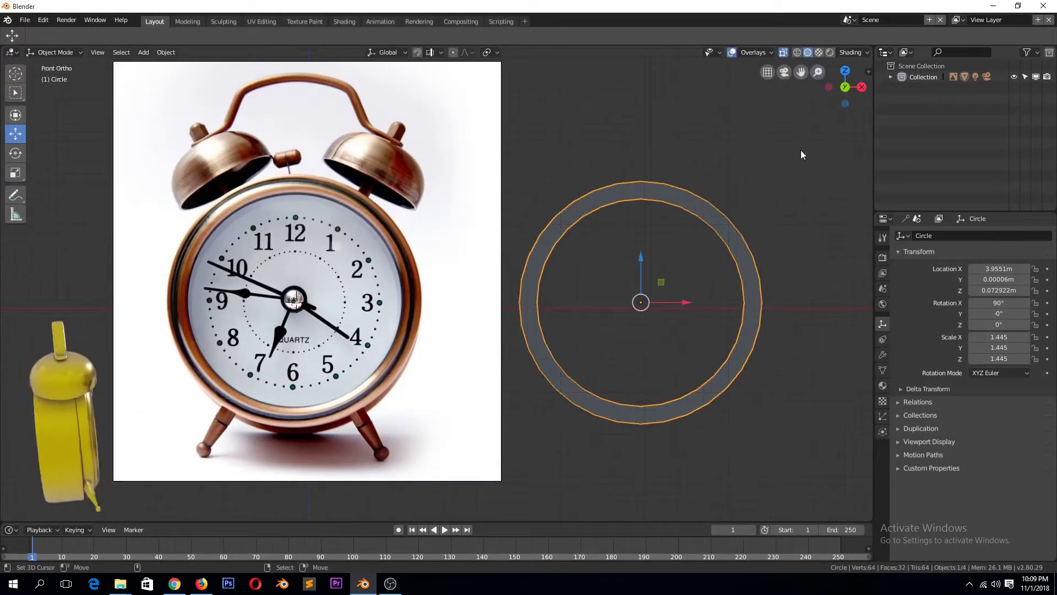
Split the viewport, show the right view, and move the ring X -4.1 over the clock image.
{"action": "left_click_drag", "start_coordinate": [873, 50], "coordinate": [545, 265]}
{"action": "key", "text": "KP_3"}
{"action": "key", "text": "g"}
{"action": "key", "text": "y"}
{"action": "left_click", "coordinate": [782, 275]}
{"action": "scroll", "coordinate": [460, 279], "scroll_direction": "up", "scroll_amount": 3}
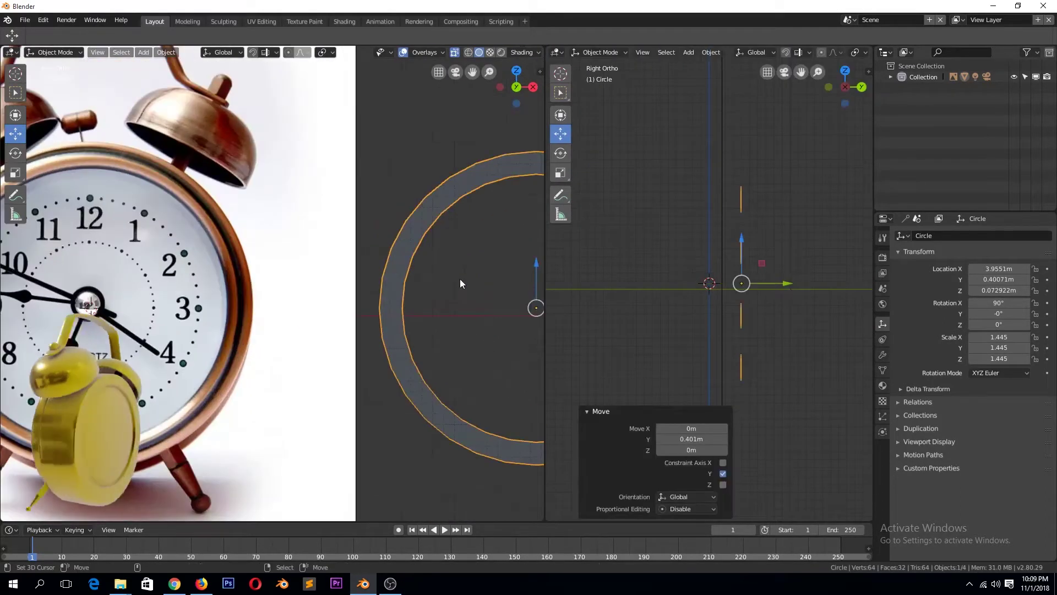
{"action": "scroll", "coordinate": [328, 330], "scroll_direction": "down", "scroll_amount": 4}
{"action": "scroll", "coordinate": [461, 216], "scroll_direction": "up", "scroll_amount": 3}
{"action": "scroll", "coordinate": [462, 216], "scroll_direction": "down", "scroll_amount": 2}
{"action": "type", "text": "gx-4.1"}
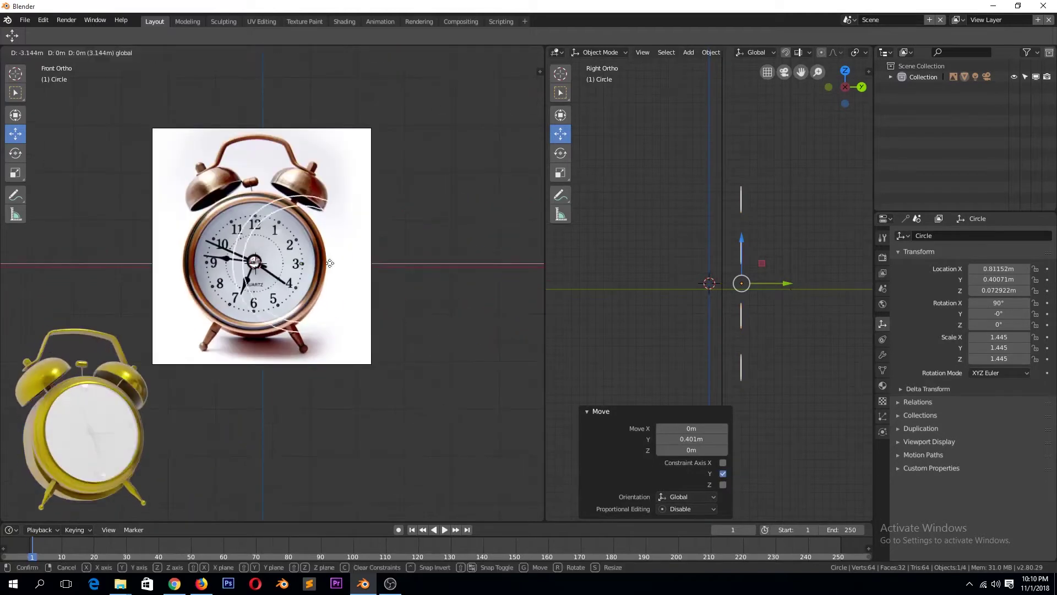
{"action": "key", "text": "Return"}
{"action": "scroll", "coordinate": [325, 299], "scroll_direction": "up", "scroll_amount": 5}
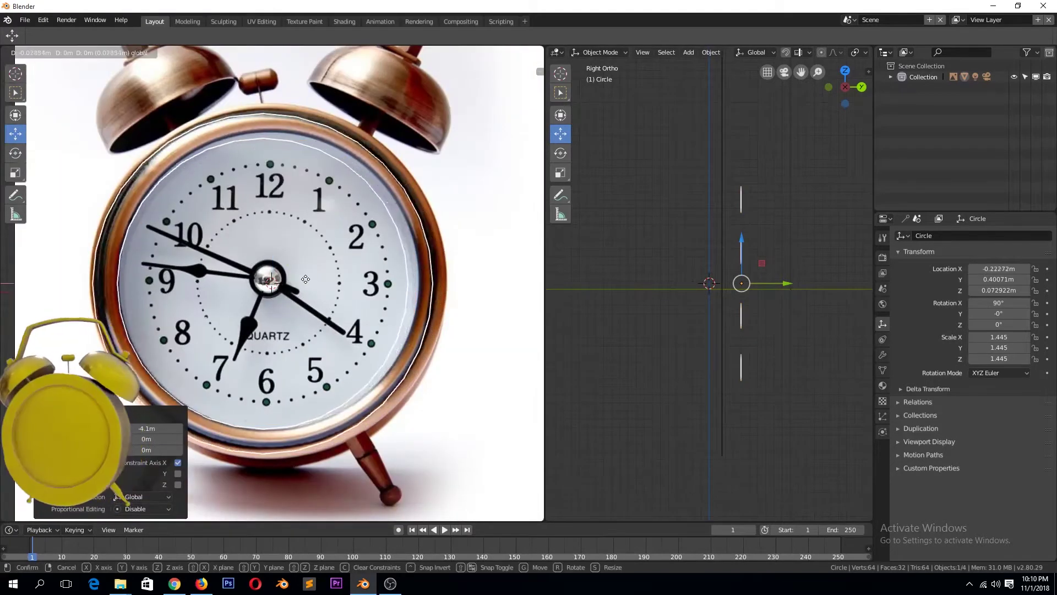
Scale the ring to match the clock rim and extrude it backward along Y.
{"action": "key", "text": "Tab"}
{"action": "key", "text": "s"}
{"action": "left_click", "coordinate": [443, 197]}
{"action": "key", "text": "e"}
{"action": "key", "text": "y"}
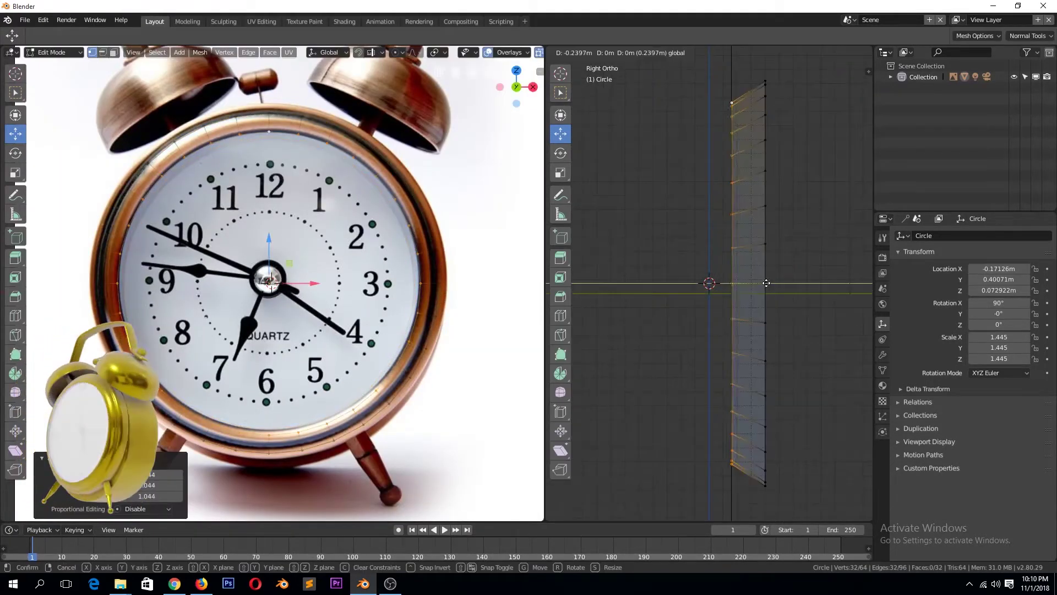
{"action": "left_click", "coordinate": [744, 141]}
Add a loop cut around the band, then extrude and slightly shrink the outer loop.
{"action": "key", "text": "Escape"}
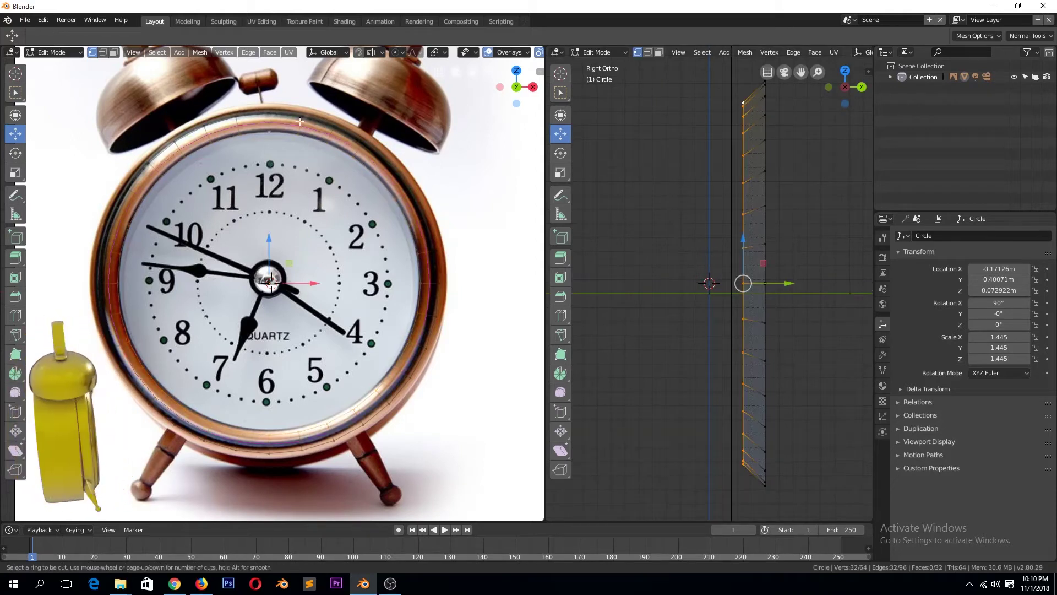
{"action": "left_click", "coordinate": [299, 121]}
{"action": "left_click", "coordinate": [748, 178]}
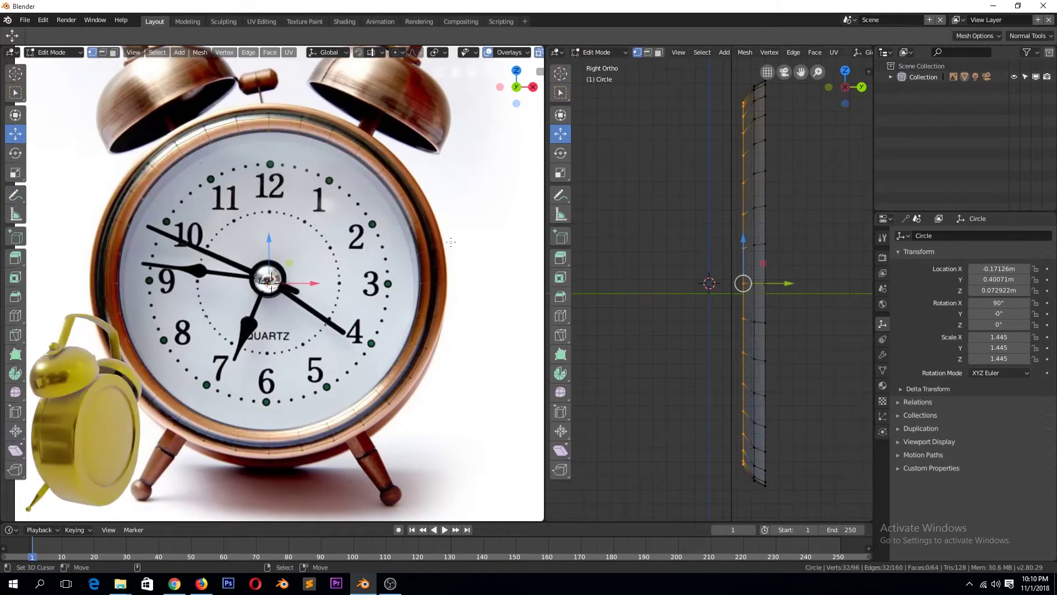
{"action": "key", "text": "e"}
{"action": "key", "text": "Escape"}
{"action": "key", "text": "s"}
{"action": "left_click", "coordinate": [426, 202]}
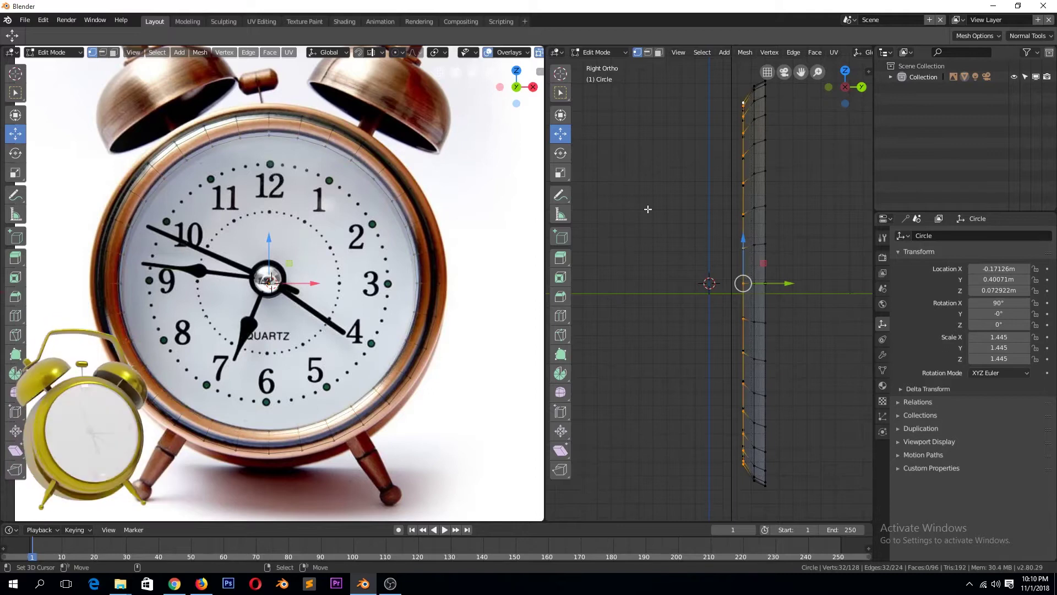
Extrude the loop once more and apply level-2 subdivision to the rim.
{"action": "key", "text": "e"}
{"action": "key", "text": "Escape"}
{"action": "key", "text": "a"}
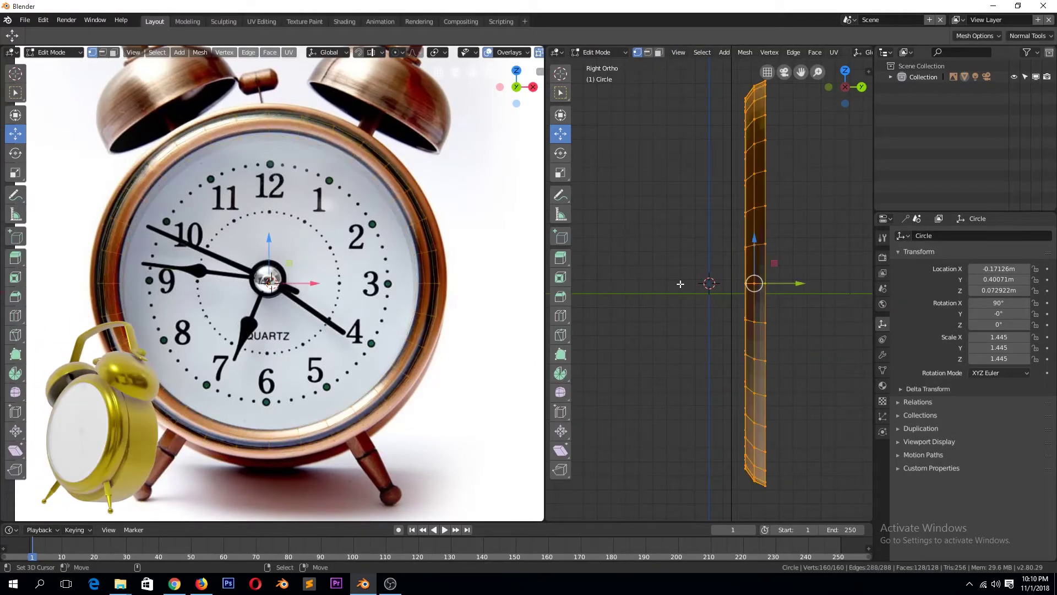
{"action": "key", "text": "Tab"}
{"action": "key", "text": "ctrl+2"}
Save as alarm clock.blend in a new 'alarm clock' folder and shade the rim smooth.
{"action": "key", "text": "ctrl+s"}
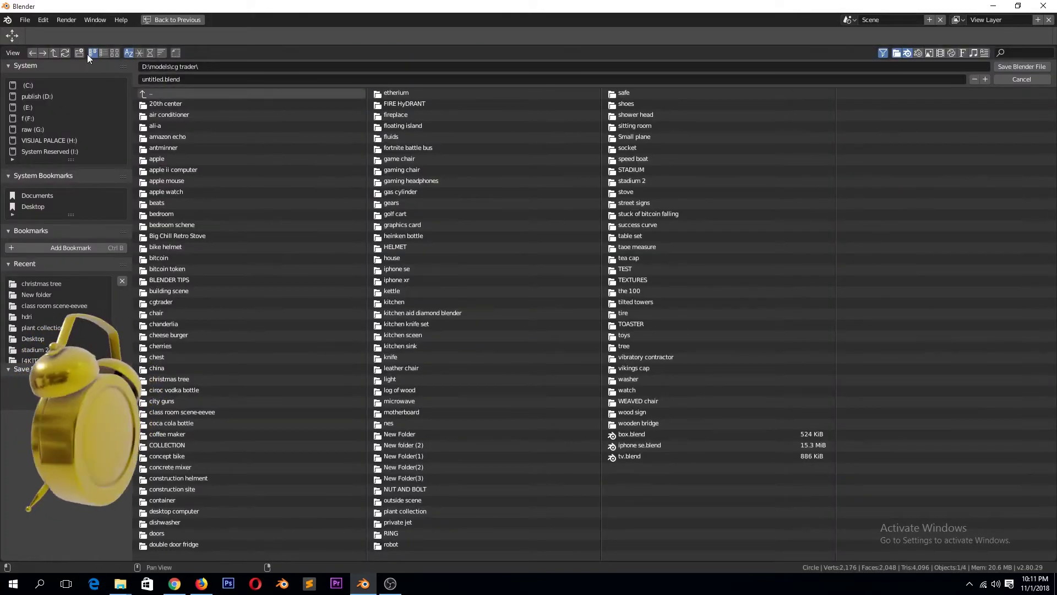
{"action": "left_click", "coordinate": [80, 52]}
{"action": "type", "text": "alarm clock"}
{"action": "key", "text": "Return"}
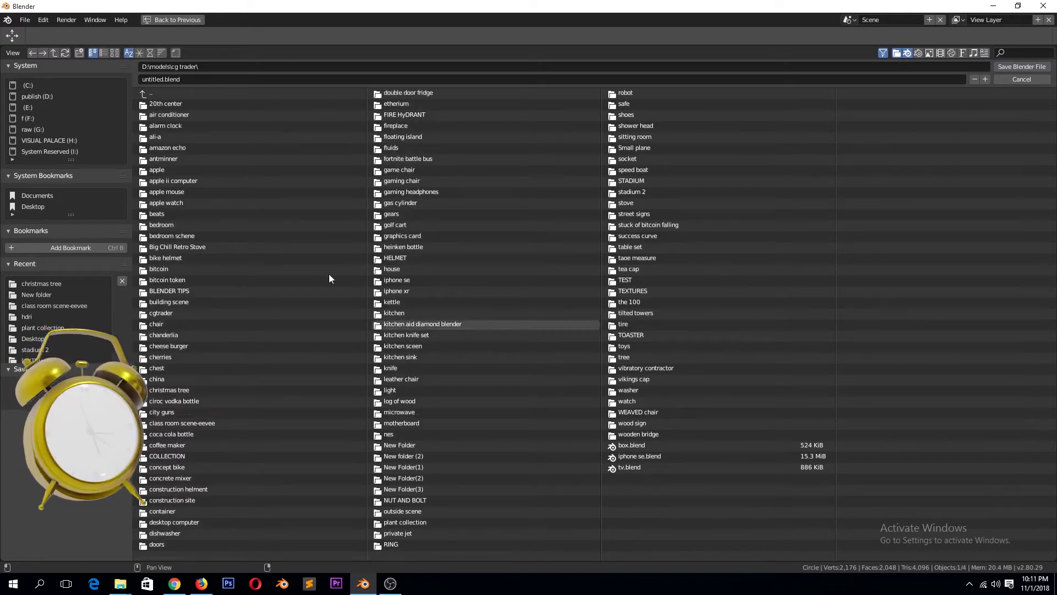
{"action": "double_click", "coordinate": [165, 127]}
{"action": "left_click", "coordinate": [236, 81]}
{"action": "type", "text": "alarm clock"}
{"action": "key", "text": "Return"}
{"action": "left_click", "coordinate": [166, 52]}
{"action": "left_click", "coordinate": [234, 278]}
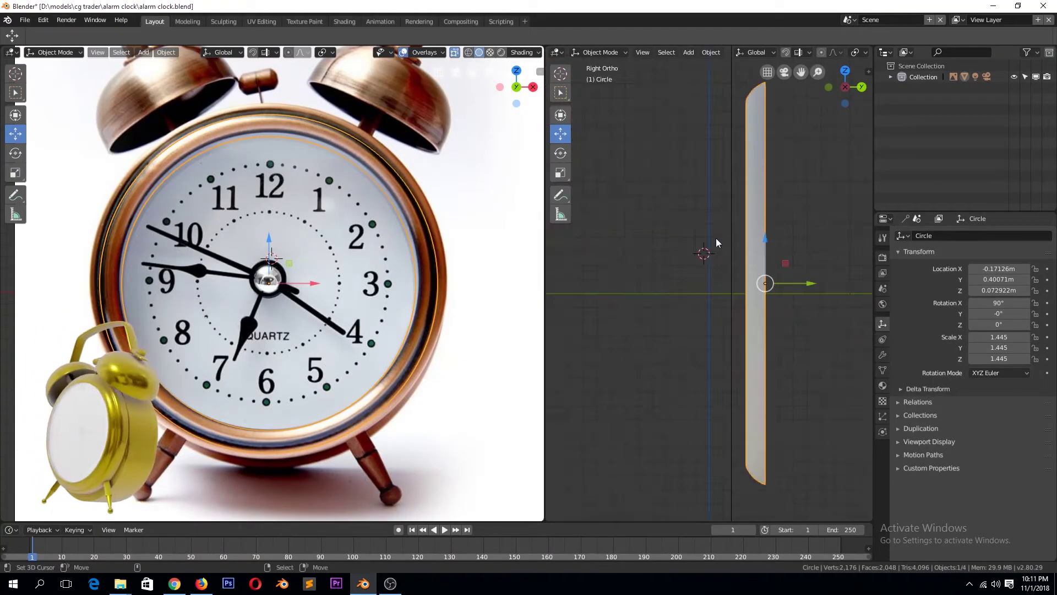
Extrude and enlarge the rim's outer edge, then extrude it backward.
{"action": "key", "text": "Tab"}
{"action": "key", "text": "e"}
{"action": "key", "text": "Escape"}
{"action": "key", "text": "s"}
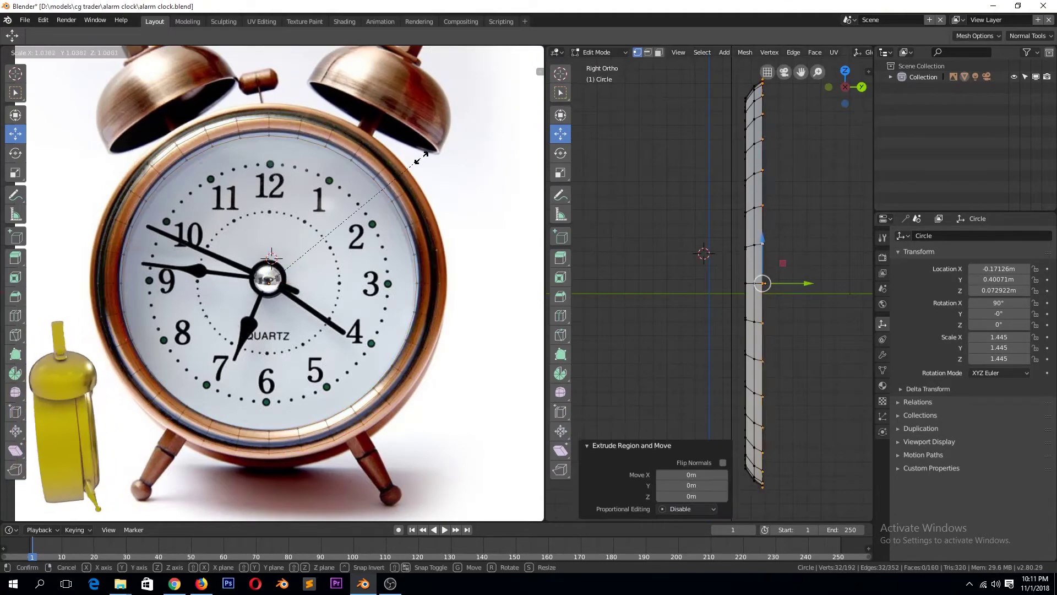
{"action": "left_click", "coordinate": [424, 155]}
{"action": "key", "text": "e"}
{"action": "left_click", "coordinate": [817, 284]}
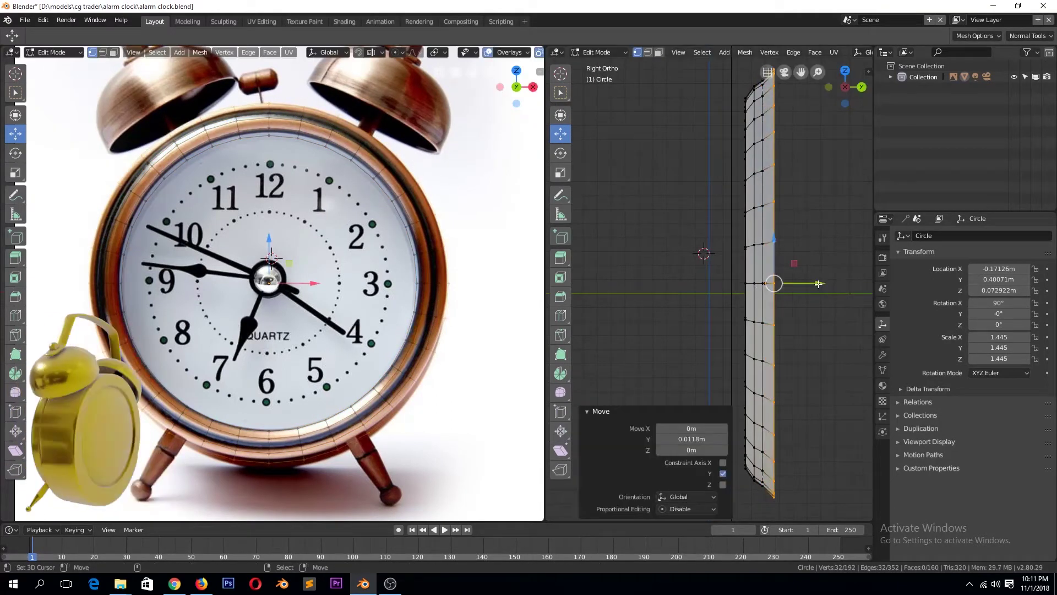
Extrude the rim further back, add a loop cut, and deepen the clock body.
{"action": "key", "text": "e"}
{"action": "left_click", "coordinate": [853, 284]}
{"action": "left_click", "coordinate": [772, 135]}
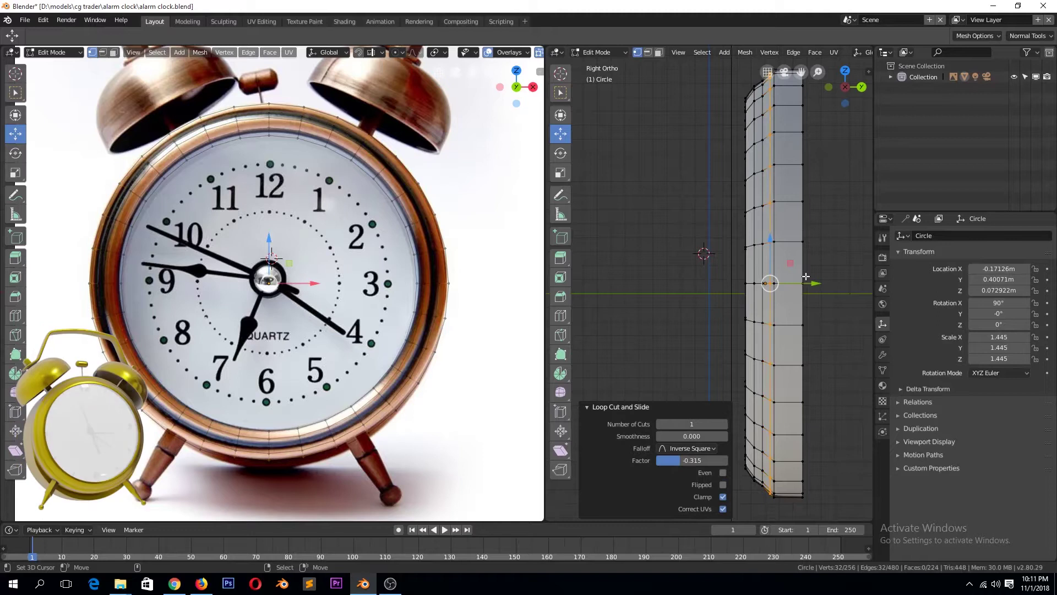
{"action": "left_click", "coordinate": [799, 280]}
{"action": "key", "text": "Tab"}
{"action": "mouse_move", "coordinate": [833, 251]}
{"action": "middle_mouse_down"}
{"action": "mouse_move", "coordinate": [543, 269]}
{"action": "mouse_move", "coordinate": [586, 289]}
{"action": "mouse_move", "coordinate": [841, 316]}
{"action": "mouse_move", "coordinate": [805, 282]}
{"action": "mouse_move", "coordinate": [821, 292]}
{"action": "middle_mouse_up"}
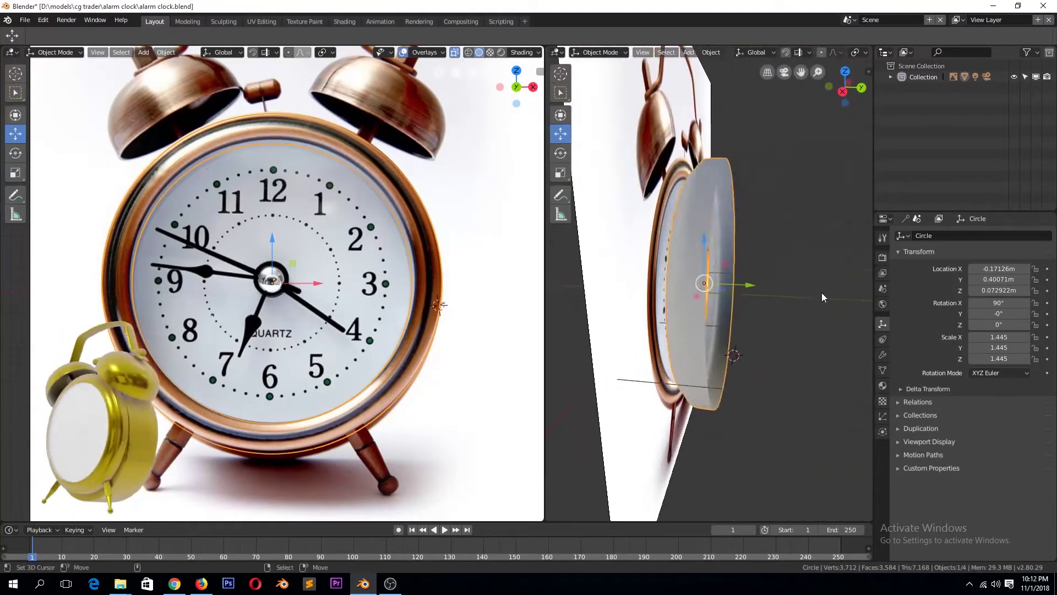
{"action": "key", "text": "Tab"}
{"action": "left_click_drag", "start_coordinate": [749, 285], "coordinate": [791, 288]}
{"action": "key", "text": "KP_3"}
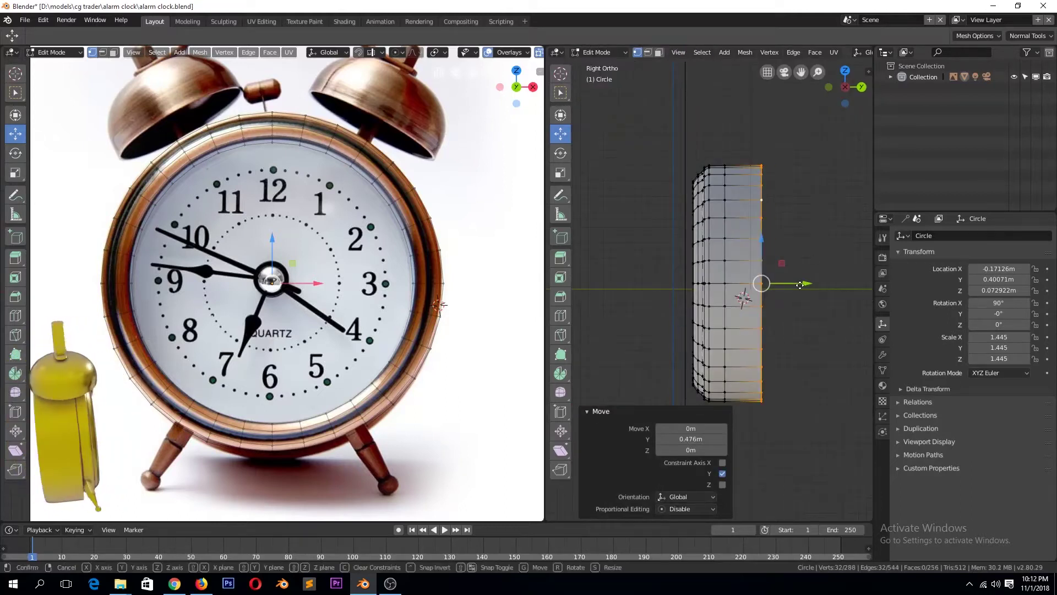
Extrude the back faces inward, slide the new loop, and push the back ring along Y.
{"action": "key", "text": "e"}
{"action": "middle_click_drag", "start_coordinate": [800, 285], "coordinate": [771, 248]}
{"action": "key", "text": "s"}
{"action": "left_click", "coordinate": [744, 176]}
{"action": "key", "text": "g"}
{"action": "key", "text": "g"}
{"action": "left_click", "coordinate": [744, 175]}
{"action": "key", "text": "e"}
{"action": "key", "text": "g"}
{"action": "key", "text": "y"}
{"action": "left_click", "coordinate": [839, 233]}
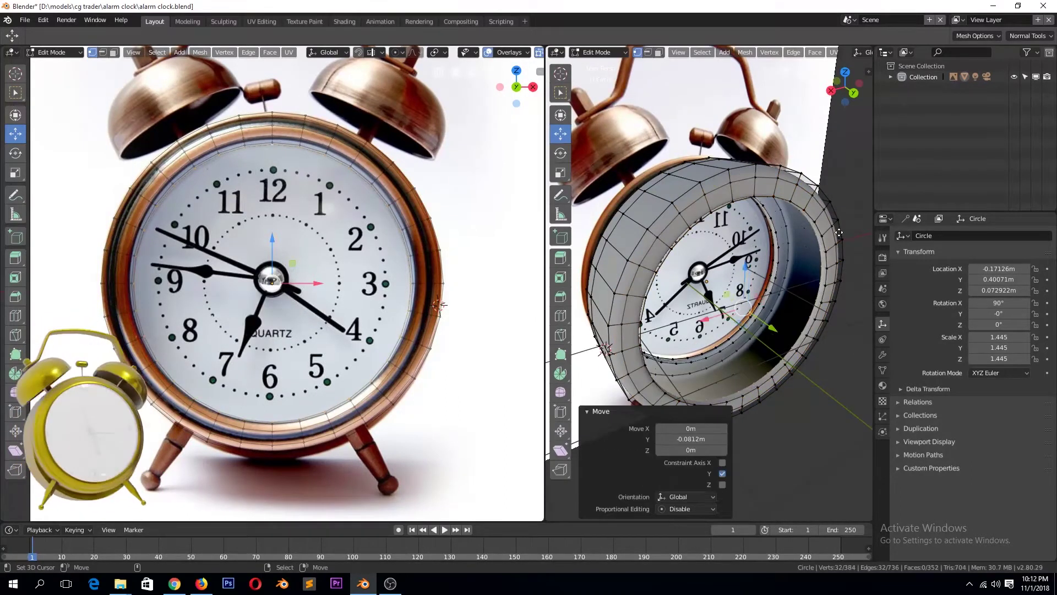
Inset an inner ring on the back to about half size.
{"action": "key", "text": "e"}
{"action": "key", "text": "g"}
{"action": "key", "text": "e"}
{"action": "key", "text": "s"}
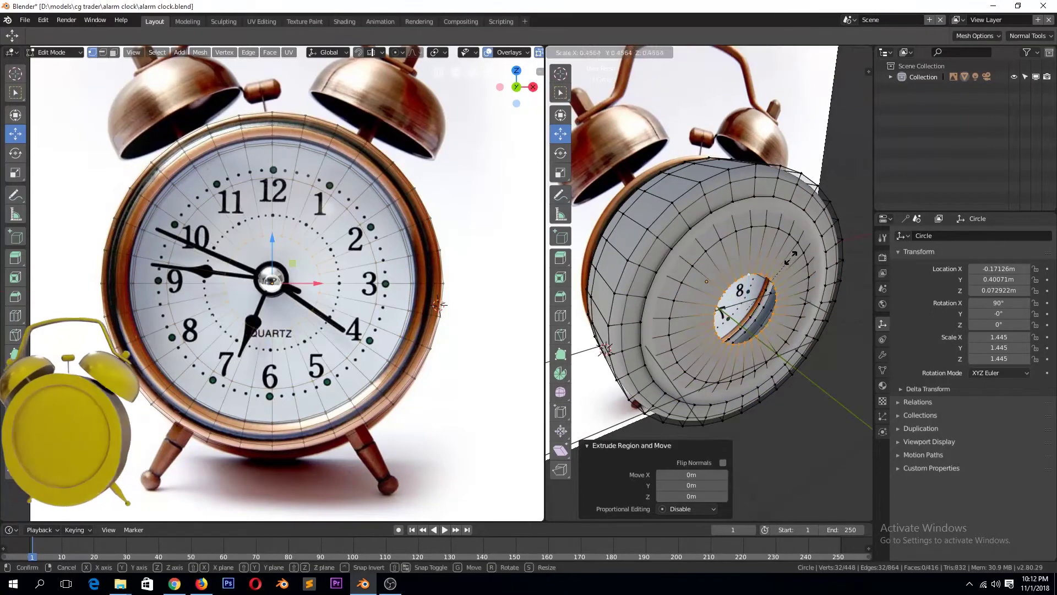
{"action": "left_click", "coordinate": [790, 257]}
{"action": "key", "text": "KP_3"}
{"action": "scroll", "coordinate": [727, 275], "scroll_direction": "up", "scroll_amount": 4}
Push the back's centre slightly outward along Y, extrude it again, and begin adding a modifier.
{"action": "key", "text": "g"}
{"action": "key", "text": "y"}
{"action": "left_click", "coordinate": [718, 290]}
{"action": "mouse_move", "coordinate": [727, 275]}
{"action": "middle_mouse_down"}
{"action": "mouse_move", "coordinate": [715, 287]}
{"action": "mouse_move", "coordinate": [722, 222]}
{"action": "middle_mouse_up"}
{"action": "key", "text": "e"}
{"action": "scroll", "coordinate": [718, 290], "scroll_direction": "down", "scroll_amount": 3}
{"action": "key", "text": "Tab"}
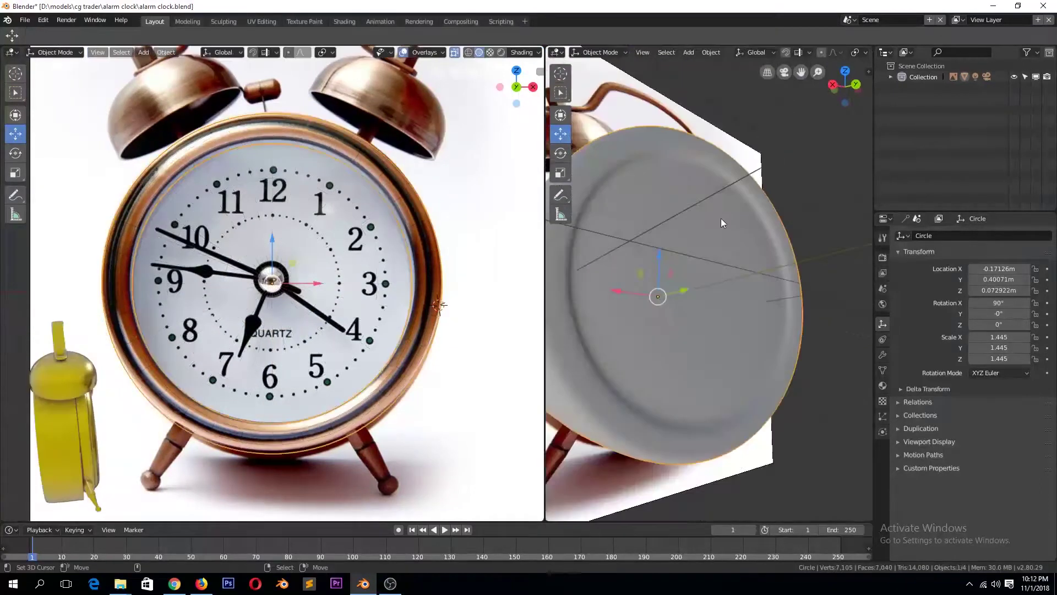
{"action": "left_click", "coordinate": [883, 354]}
{"action": "left_click", "coordinate": [994, 236]}
Add a Bevel modifier using edge weights and test a bevel weight on the rim edges.
{"action": "left_click", "coordinate": [846, 273]}
{"action": "left_click", "coordinate": [902, 252]}
{"action": "left_click", "coordinate": [997, 377]}
{"action": "key", "text": "Tab"}
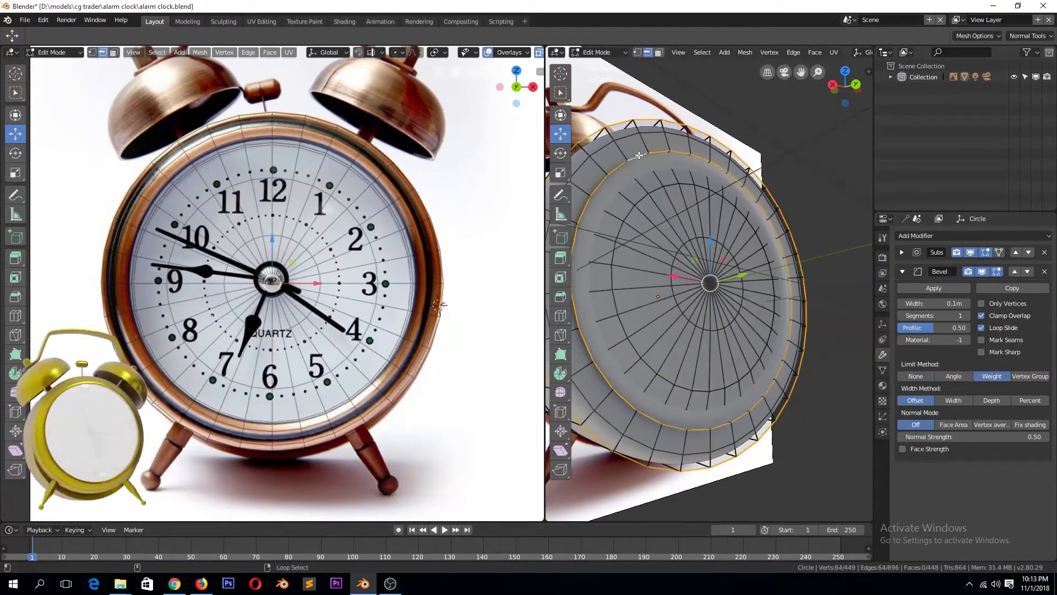
{"action": "left_click", "coordinate": [249, 52]}
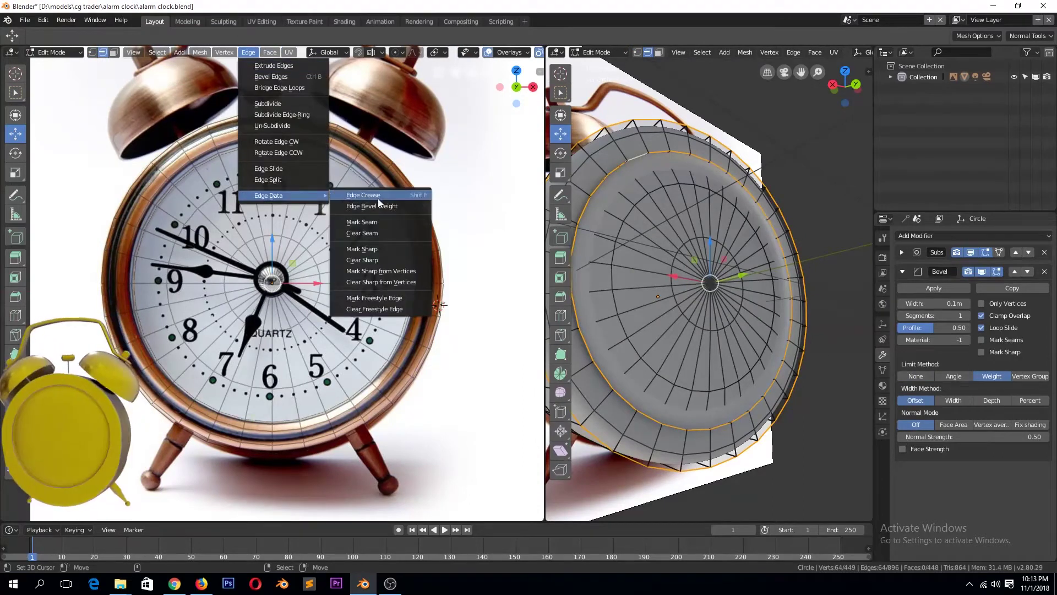
{"action": "left_click", "coordinate": [378, 198]}
{"action": "key", "text": "Tab"}
{"action": "mouse_move", "coordinate": [688, 193]}
{"action": "middle_mouse_down"}
{"action": "mouse_move", "coordinate": [643, 141]}
{"action": "mouse_move", "coordinate": [943, 313]}
{"action": "middle_mouse_up"}
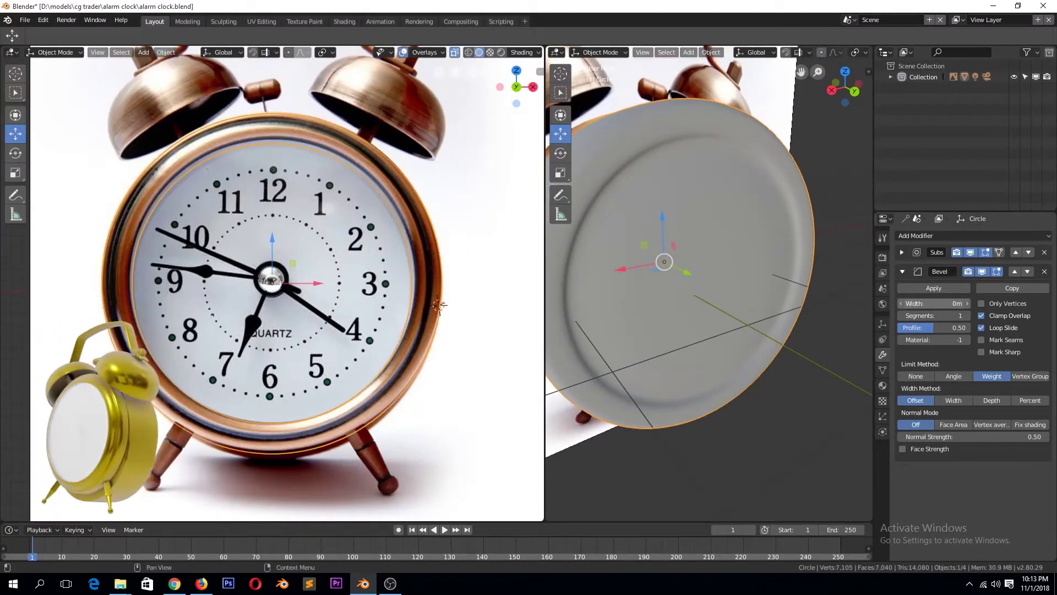
{"action": "key", "text": "ctrl+KP_1"}
{"action": "key", "text": "Tab"}
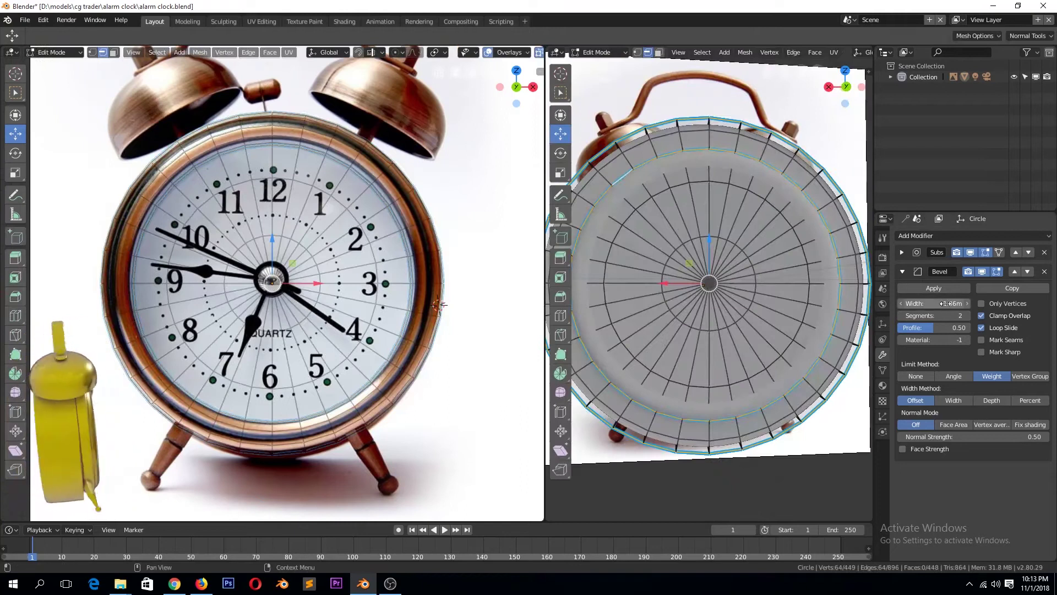
{"action": "key", "text": "Tab"}
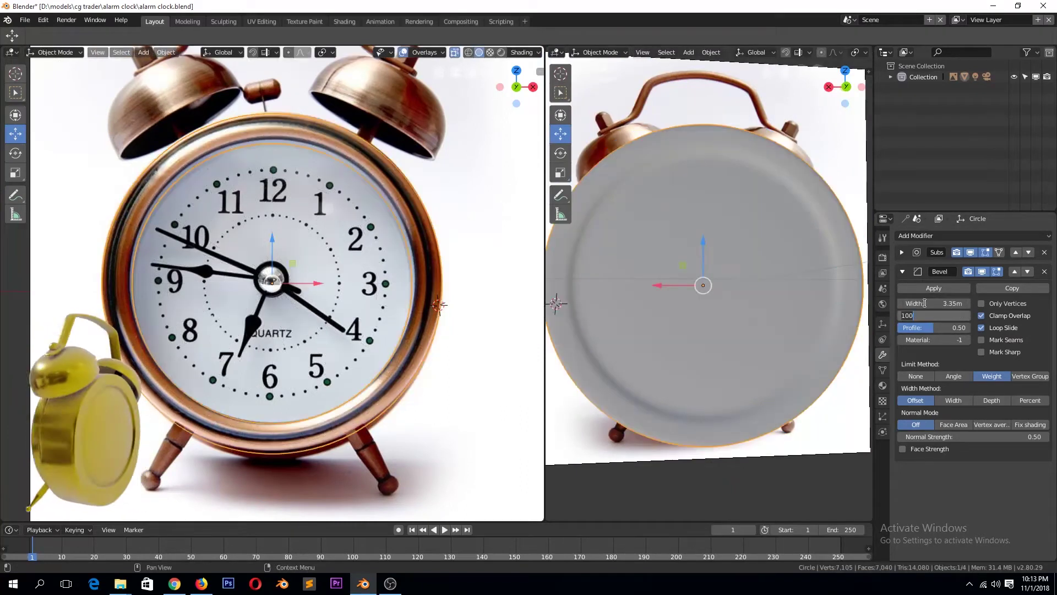
Remove the Bevel modifier and lower the bevel weight on all body edges.
{"action": "left_click", "coordinate": [1045, 272]}
{"action": "key", "text": "Tab"}
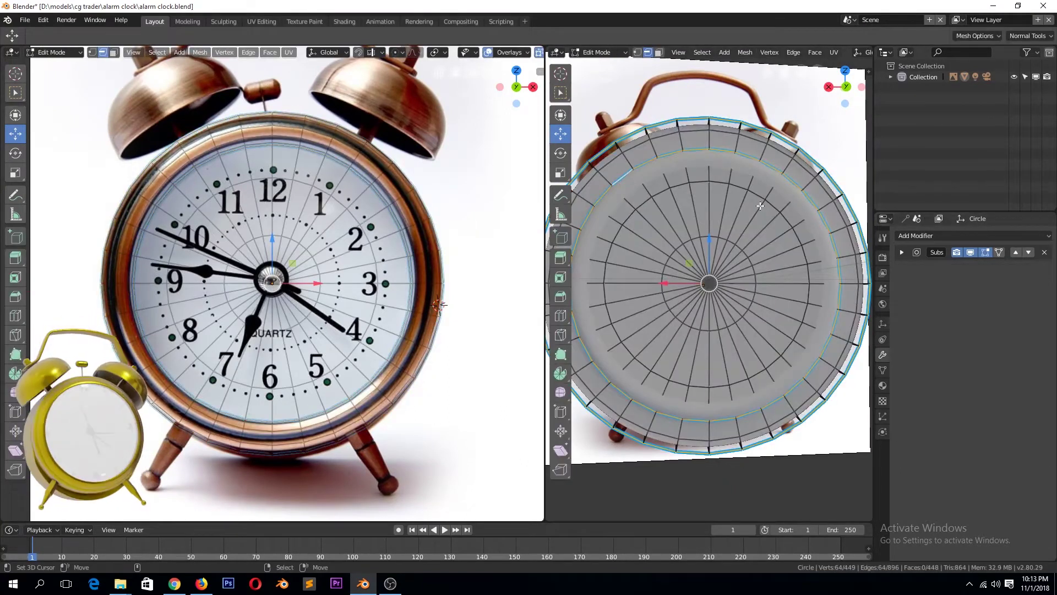
{"action": "key", "text": "a"}
{"action": "key", "text": "ctrl+e"}
{"action": "left_click", "coordinate": [826, 347]}
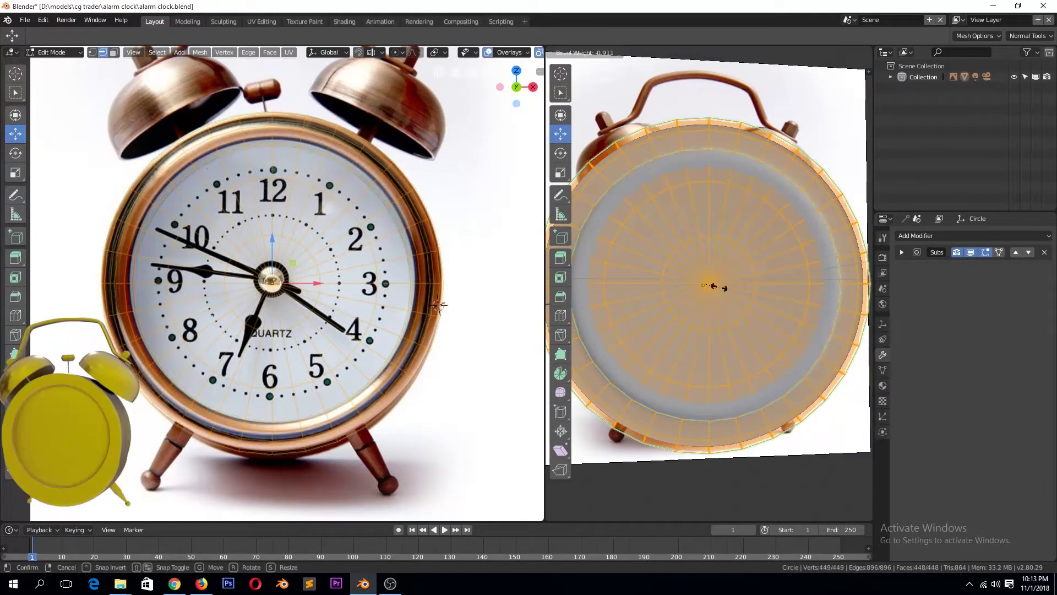
{"action": "left_click", "coordinate": [806, 289]}
{"action": "key", "text": "ctrl+e"}
Add a loop cut on the disc and slide it out toward the rim.
{"action": "left_click", "coordinate": [871, 299]}
{"action": "key", "text": "alt+a"}
{"action": "mouse_move", "coordinate": [826, 297]}
{"action": "middle_mouse_down"}
{"action": "mouse_move", "coordinate": [710, 213]}
{"action": "mouse_move", "coordinate": [756, 168]}
{"action": "middle_mouse_up"}
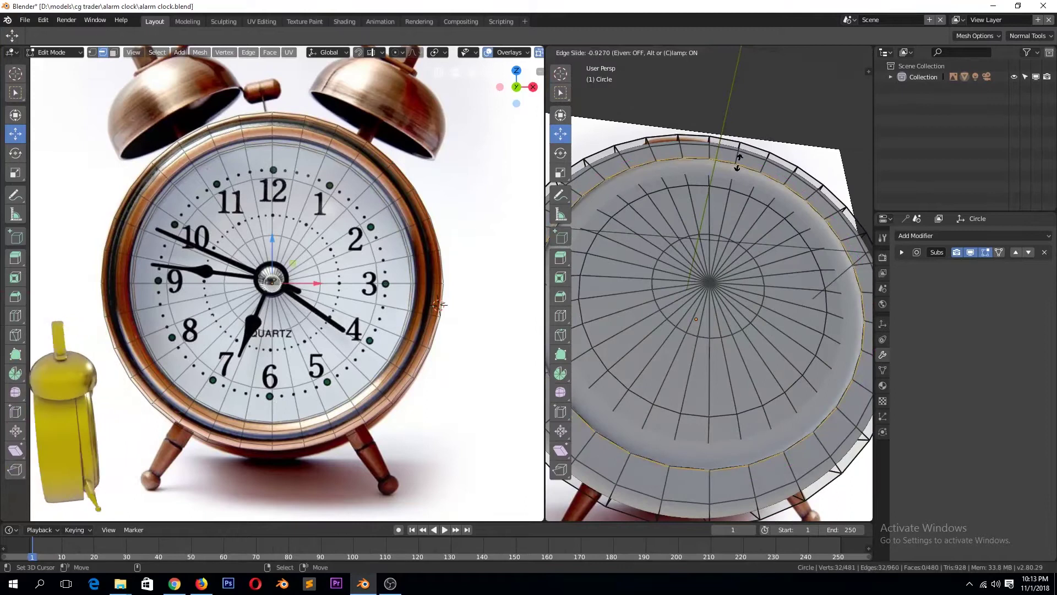
{"action": "left_click", "coordinate": [738, 163]}
{"action": "key", "text": "g"}
{"action": "key", "text": "g"}
{"action": "left_click", "coordinate": [743, 149]}
{"action": "key", "text": "g"}
{"action": "key", "text": "g"}
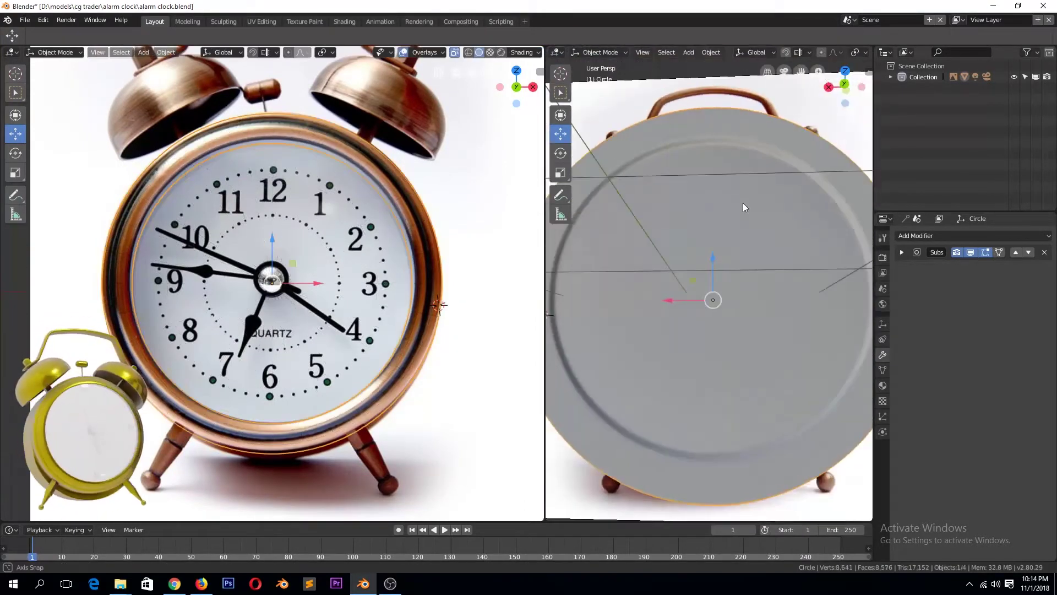
Add loop cuts around the drum and bevel its rim edge.
{"action": "middle_click_drag", "start_coordinate": [743, 203], "coordinate": [744, 275]}
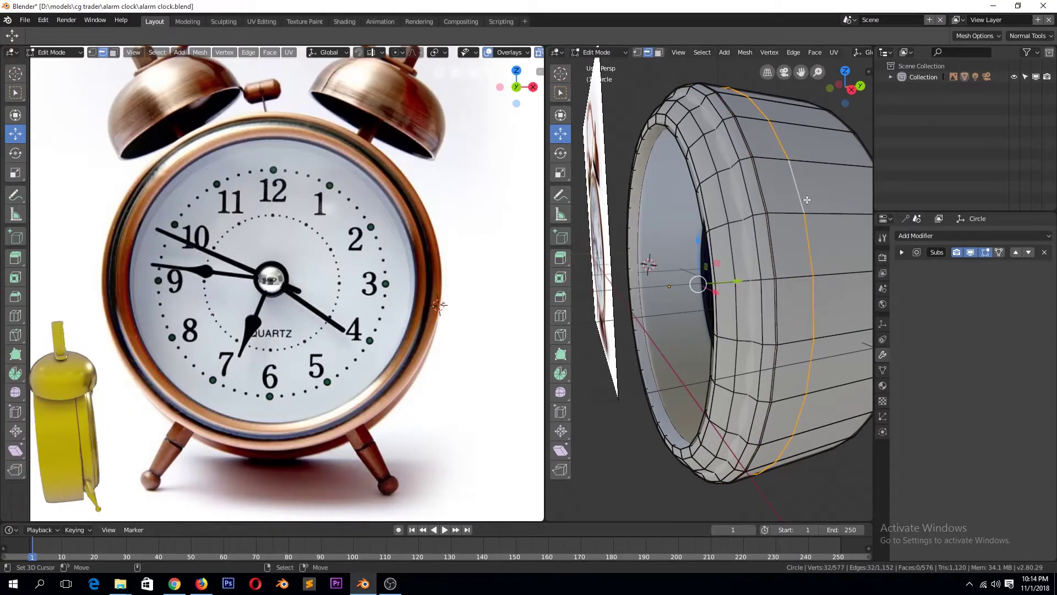
{"action": "left_click", "coordinate": [733, 168]}
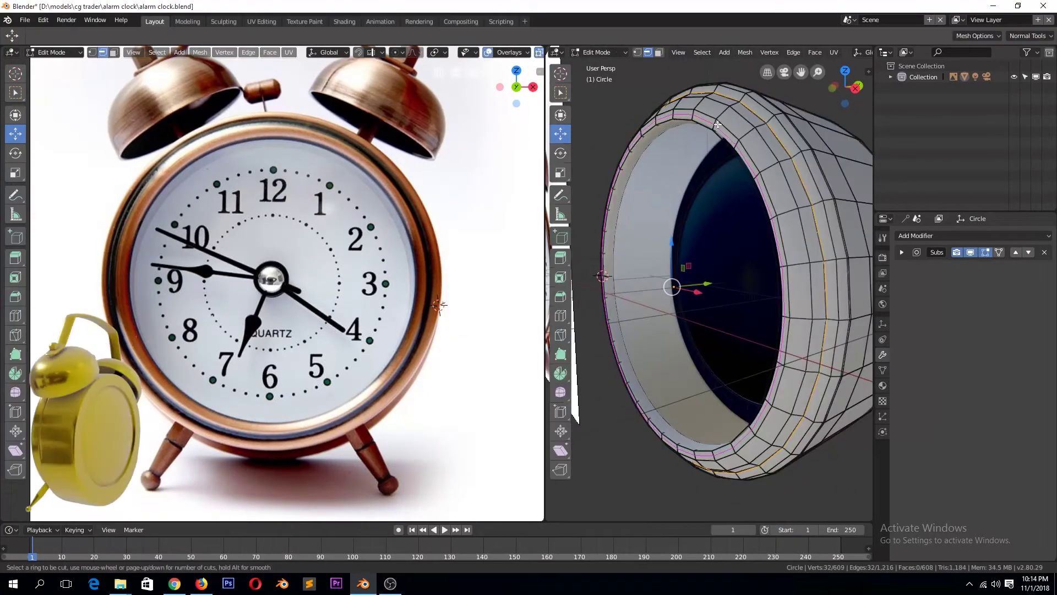
{"action": "left_click", "coordinate": [720, 130]}
{"action": "mouse_move", "coordinate": [720, 130]}
{"action": "middle_mouse_down"}
{"action": "mouse_move", "coordinate": [827, 241]}
{"action": "mouse_move", "coordinate": [720, 208]}
{"action": "middle_mouse_up"}
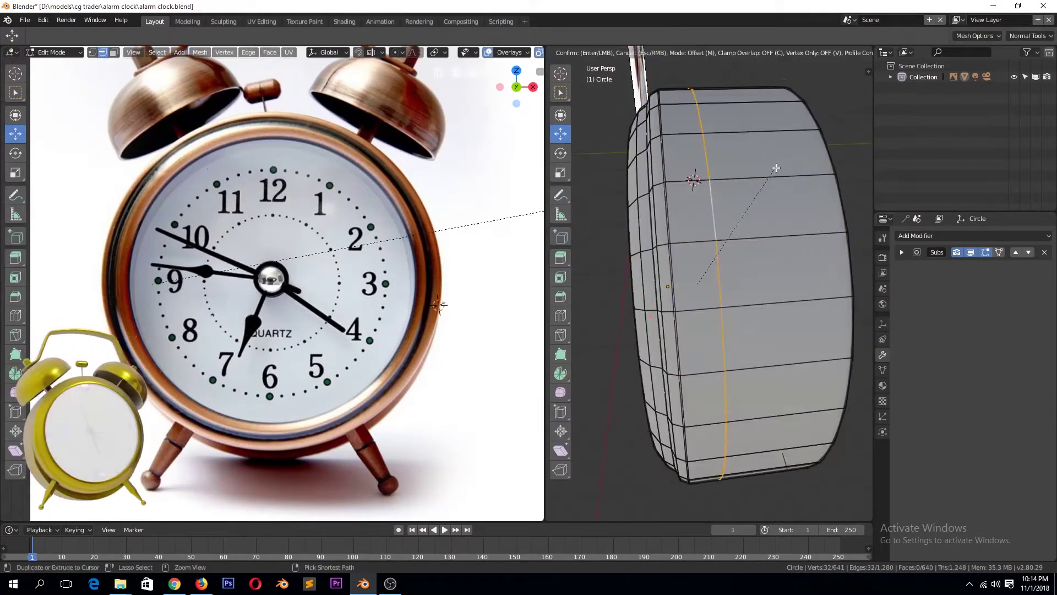
{"action": "left_click", "coordinate": [736, 224]}
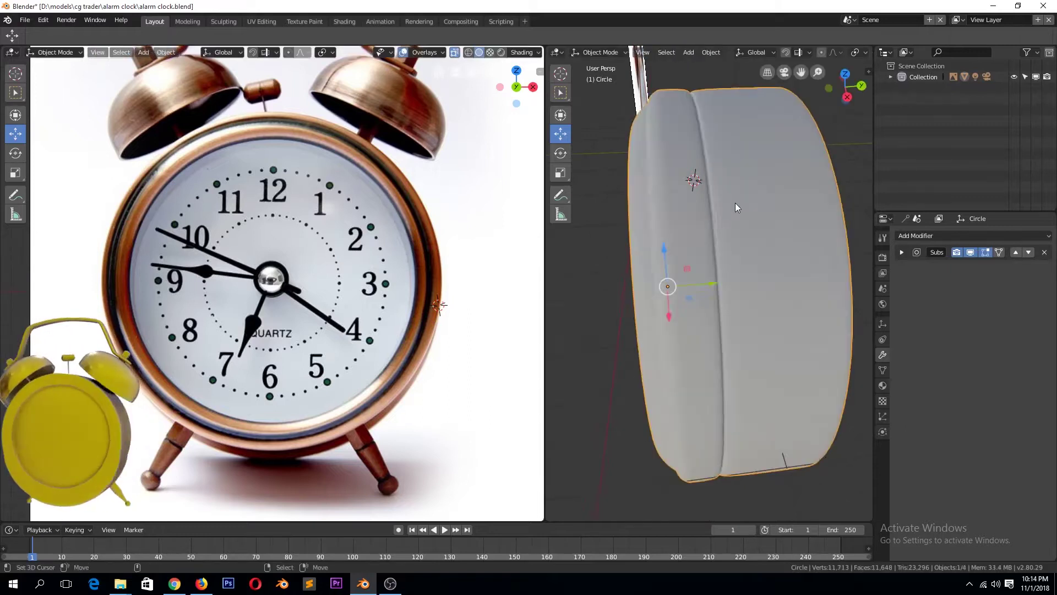
{"action": "key", "text": "ctrl+r"}
{"action": "left_click", "coordinate": [614, 184]}
Duplicate the body's inner edge loop in place and separate it into its own object.
{"action": "key", "text": "Tab"}
{"action": "mouse_move", "coordinate": [614, 184]}
{"action": "middle_mouse_down"}
{"action": "mouse_move", "coordinate": [708, 248]}
{"action": "mouse_move", "coordinate": [678, 276]}
{"action": "mouse_move", "coordinate": [712, 276]}
{"action": "mouse_move", "coordinate": [578, 263]}
{"action": "mouse_move", "coordinate": [554, 243]}
{"action": "mouse_move", "coordinate": [738, 232]}
{"action": "mouse_move", "coordinate": [777, 210]}
{"action": "middle_mouse_up"}
{"action": "key", "text": "KP_1"}
{"action": "key", "text": "KP_1"}
{"action": "key", "text": "Tab"}
{"action": "key", "text": "KP_3"}
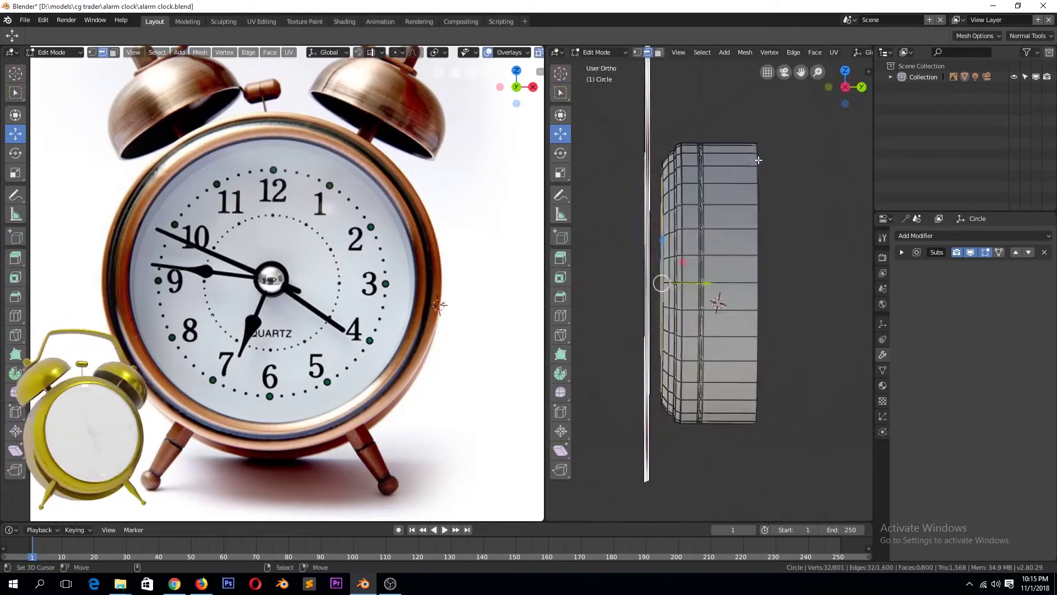
{"action": "key", "text": "shift+d"}
{"action": "right_click", "coordinate": [761, 166]}
{"action": "left_click", "coordinate": [764, 178]}
Set viewport shading to show each object in its own colour.
{"action": "key", "text": "Tab"}
{"action": "middle_click_drag", "start_coordinate": [764, 178], "coordinate": [733, 229]}
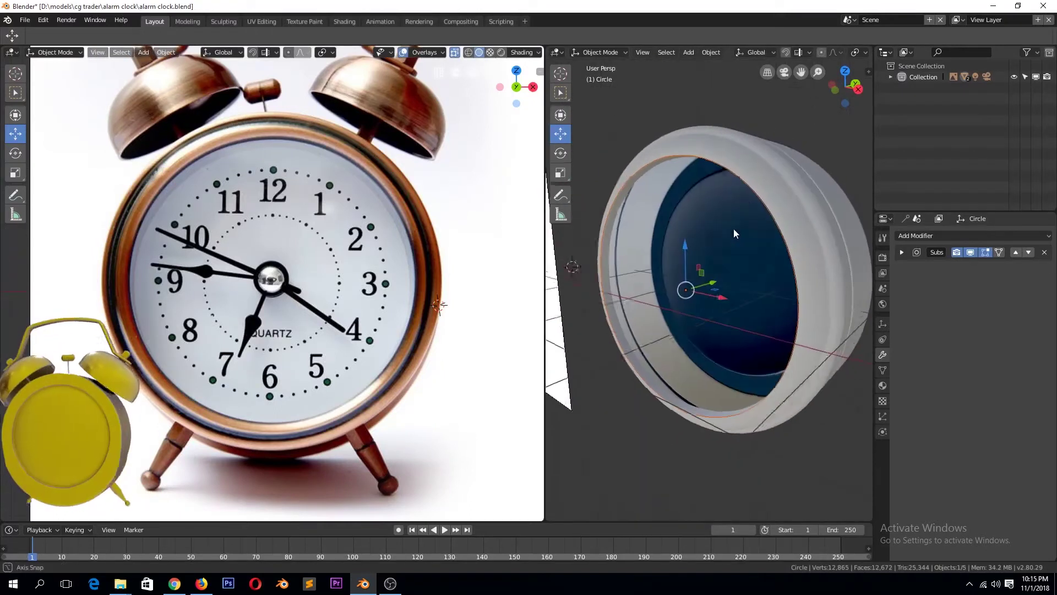
{"action": "scroll", "coordinate": [851, 54], "scroll_direction": "down", "scroll_amount": 5}
{"action": "left_click", "coordinate": [851, 54]}
{"action": "left_click", "coordinate": [857, 163]}
{"action": "left_click", "coordinate": [807, 256]}
{"action": "key", "text": "KP_1"}
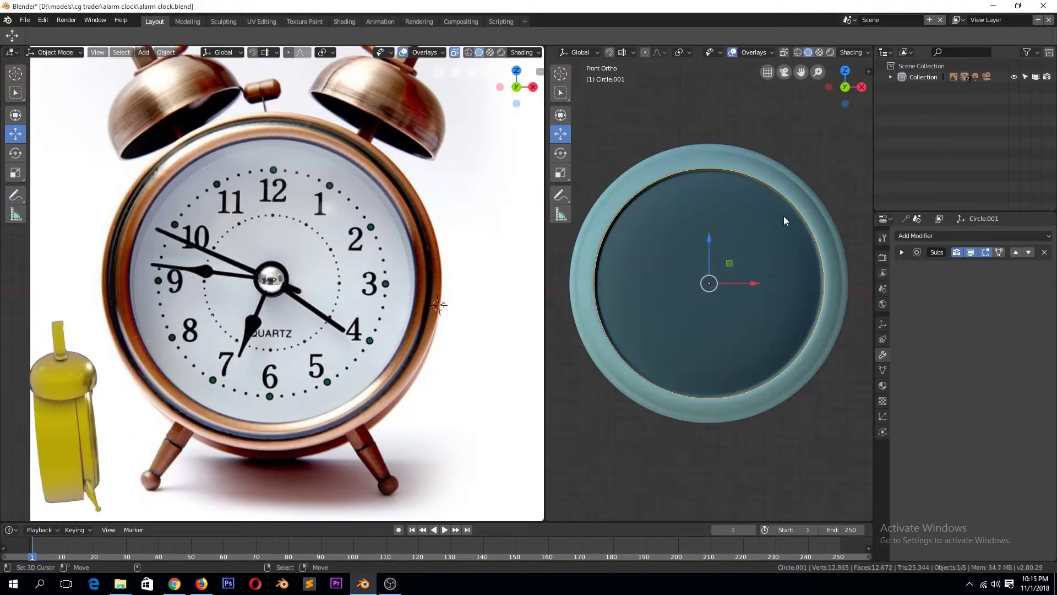
Extrude the separated ring inward and merge it at the centre to fill the disc.
{"action": "key", "text": "Tab"}
{"action": "key", "text": "e"}
{"action": "key", "text": "Escape"}
{"action": "scroll", "coordinate": [802, 199], "scroll_direction": "up", "scroll_amount": 3}
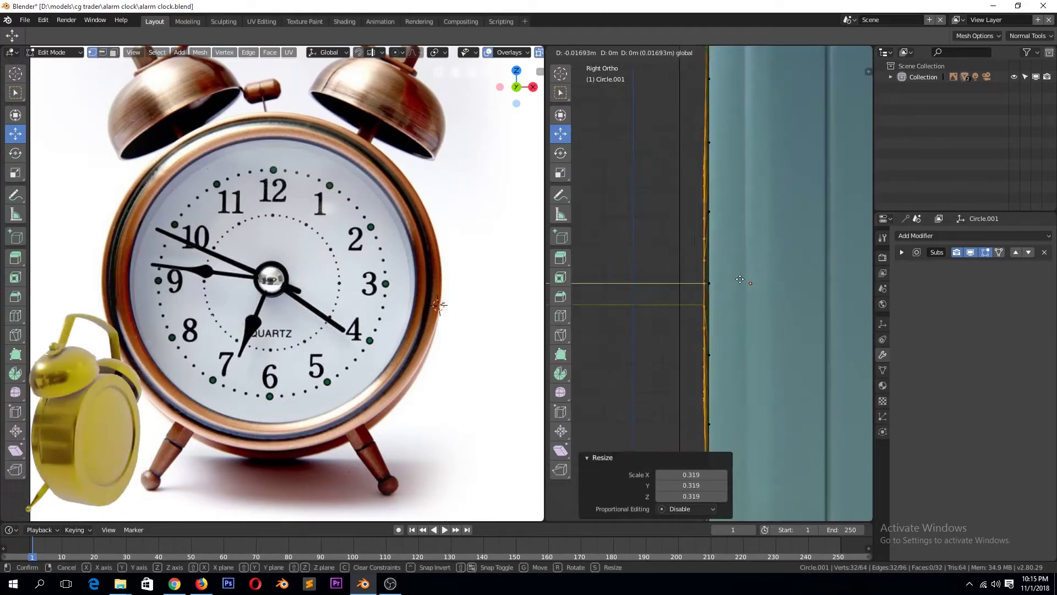
{"action": "middle_click_drag", "start_coordinate": [801, 200], "coordinate": [804, 231]}
{"action": "key", "text": "alt+m"}
{"action": "left_click", "coordinate": [806, 235]}
{"action": "key", "text": "KP_1"}
Add a ring loop on the disc face and resize it.
{"action": "key", "text": "ctrl+r"}
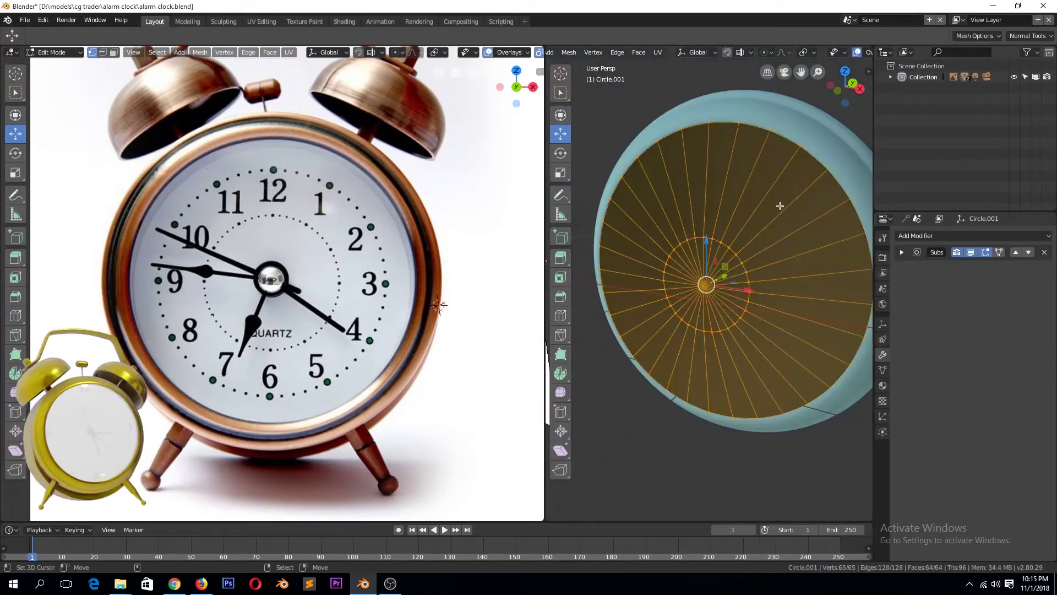
{"action": "left_click", "coordinate": [776, 207]}
{"action": "right_click", "coordinate": [774, 207]}
{"action": "key", "text": "s"}
{"action": "left_click", "coordinate": [834, 249]}
{"action": "key", "text": "KP_3"}
{"action": "scroll", "coordinate": [743, 275], "scroll_direction": "up", "scroll_amount": 3}
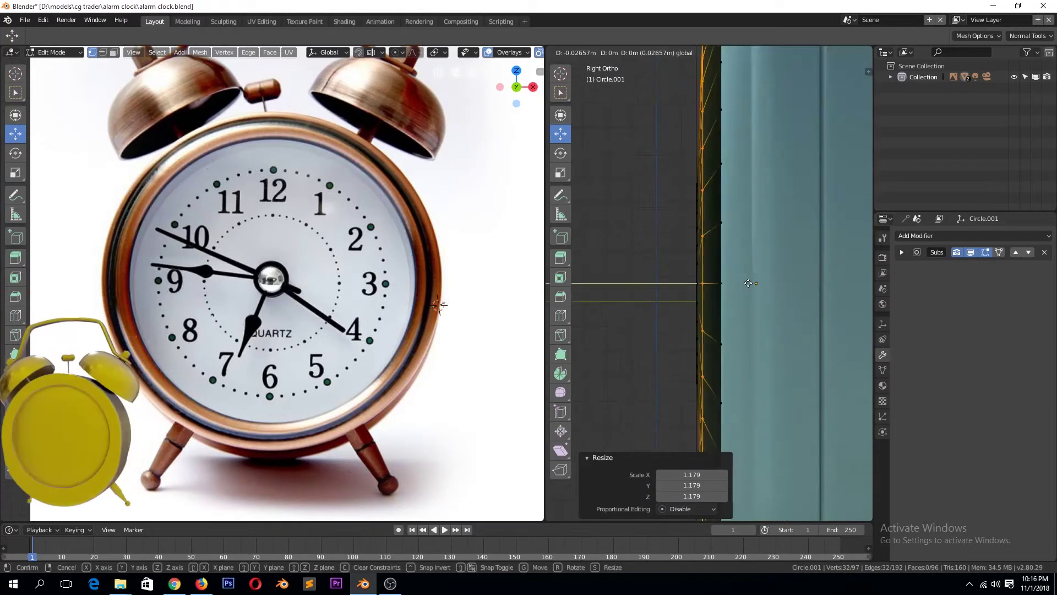
{"action": "scroll", "coordinate": [769, 254], "scroll_direction": "down", "scroll_amount": 2}
Check the finished disc in object mode and apply an option from the Object menu.
{"action": "key", "text": "Tab"}
{"action": "key", "text": "KP_1"}
{"action": "key", "text": "Tab"}
{"action": "key", "text": "a"}
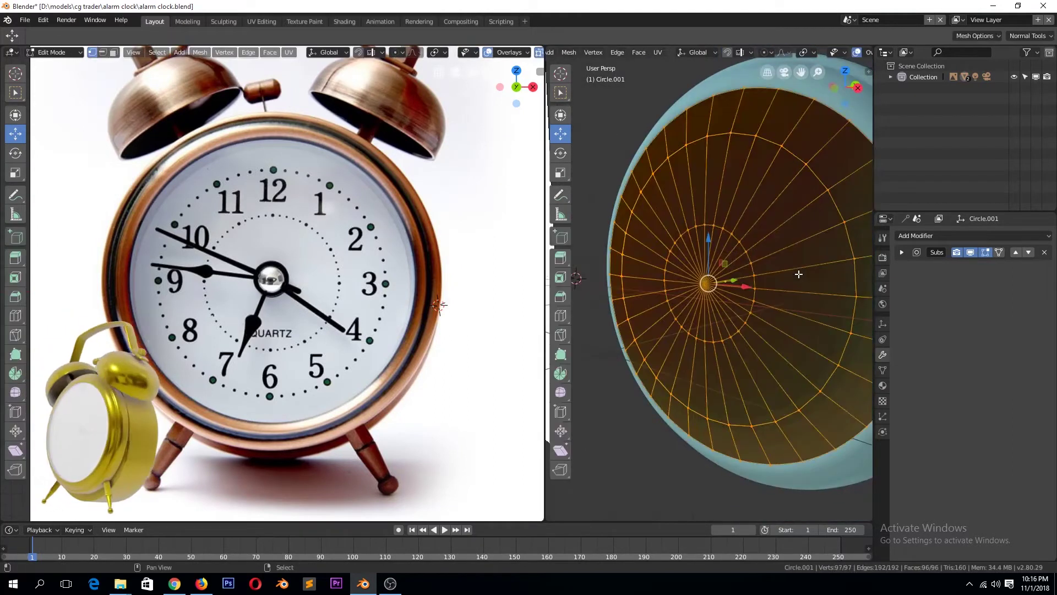
{"action": "key", "text": "Tab"}
{"action": "middle_click_drag", "start_coordinate": [804, 265], "coordinate": [606, 80]}
{"action": "left_click", "coordinate": [166, 52]}
{"action": "left_click", "coordinate": [217, 204]}
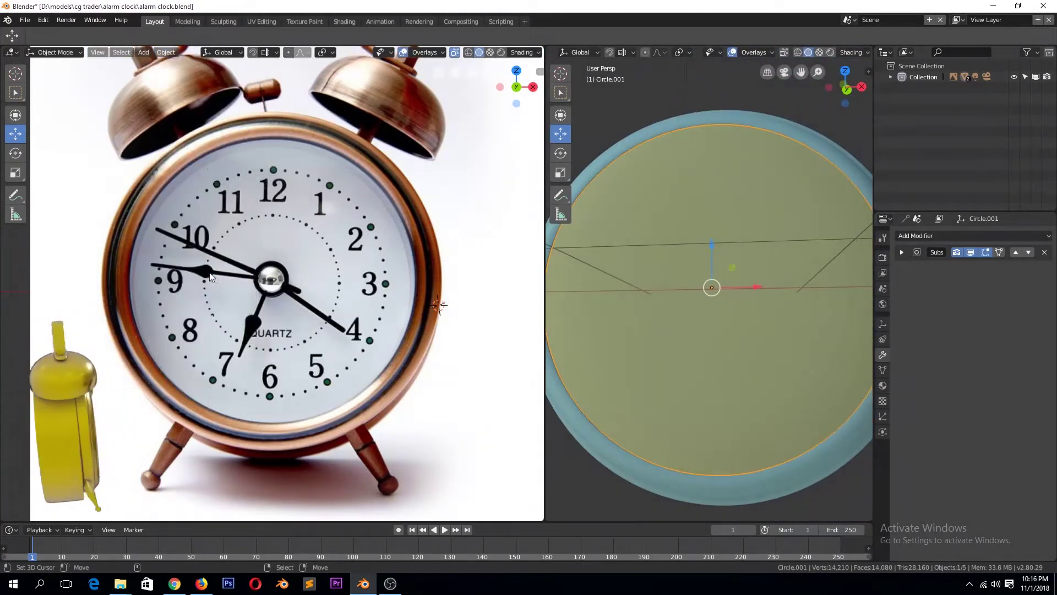
Save the blend file, overwriting the existing one.
{"action": "middle_click_drag", "start_coordinate": [682, 324], "coordinate": [609, 366]}
{"action": "key", "text": "ctrl+s"}
{"action": "left_click", "coordinate": [610, 366]}
{"action": "left_click", "coordinate": [716, 259]}
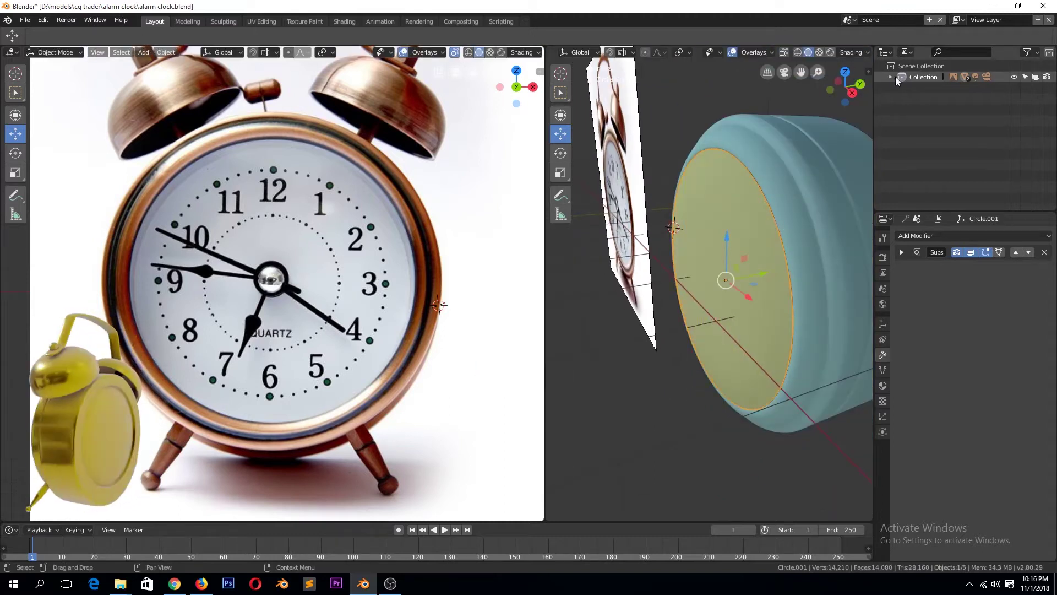
Isolate the face disc, extrude it for thickness, and merge the inner vertices at centre.
{"action": "key", "text": "shift+h"}
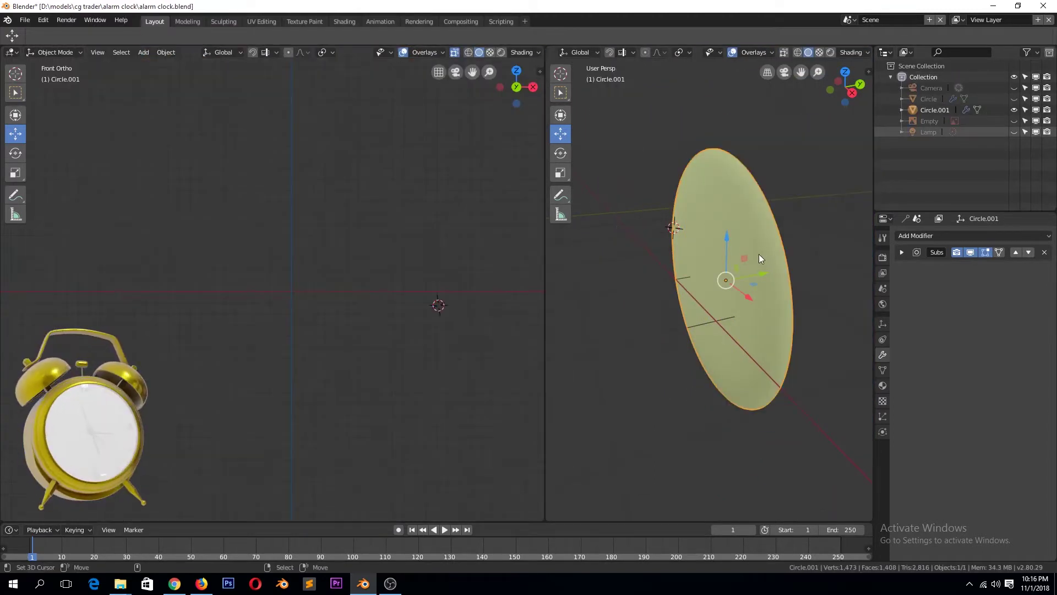
{"action": "key", "text": "Tab"}
{"action": "mouse_move", "coordinate": [759, 253]}
{"action": "middle_mouse_down"}
{"action": "mouse_move", "coordinate": [779, 209]}
{"action": "mouse_move", "coordinate": [807, 252]}
{"action": "middle_mouse_up"}
{"action": "key", "text": "KP_3"}
{"action": "key", "text": "e"}
{"action": "key", "text": "e"}
{"action": "key", "text": "Escape"}
{"action": "key", "text": "alt+m"}
{"action": "left_click", "coordinate": [804, 178]}
Loop-cut the disc and bevel its outer rim edge loop.
{"action": "scroll", "coordinate": [715, 221], "scroll_direction": "up", "scroll_amount": 3}
{"action": "key", "text": "ctrl+r"}
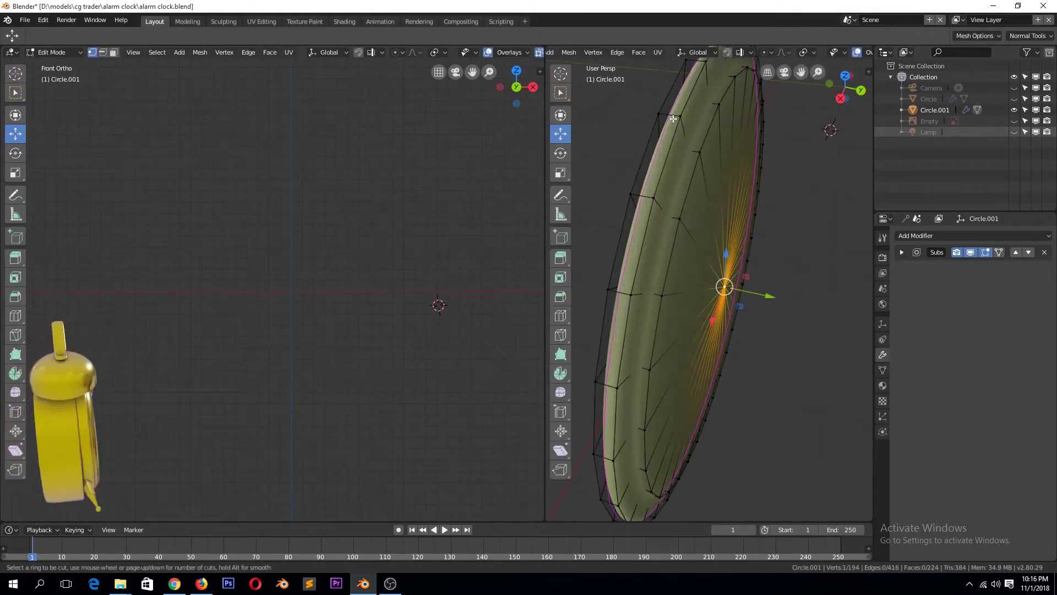
{"action": "key", "text": "2"}
{"action": "left_click", "coordinate": [696, 172], "text": "alt"}
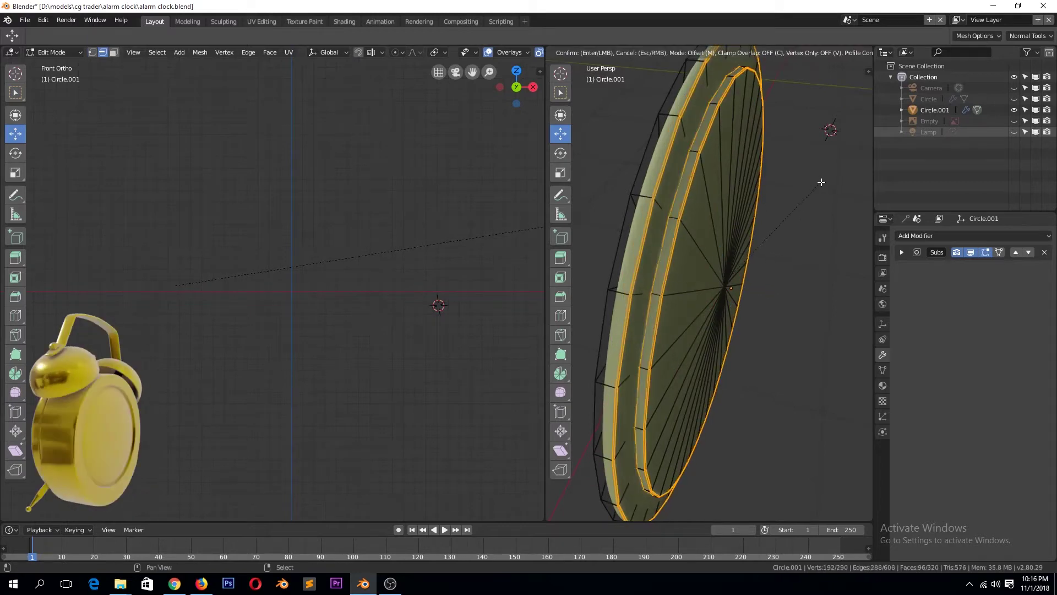
{"action": "left_click", "coordinate": [832, 177]}
Return to object mode and unhide all the other clock objects.
{"action": "key", "text": "Tab"}
{"action": "scroll", "coordinate": [728, 226], "scroll_direction": "down", "scroll_amount": 3}
{"action": "middle_click_drag", "start_coordinate": [728, 227], "coordinate": [822, 179]}
{"action": "key", "text": "alt+h"}
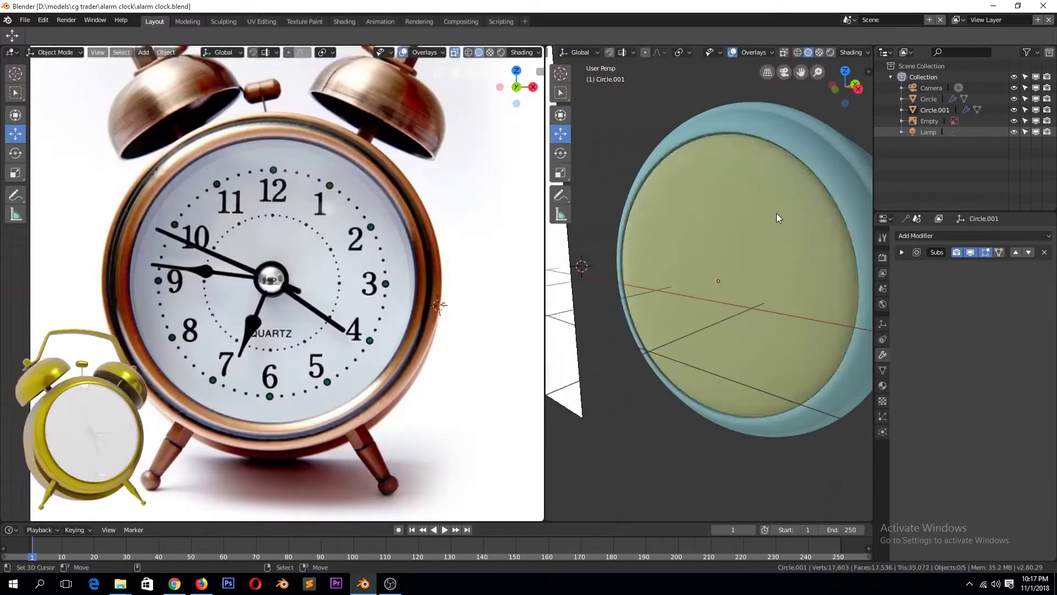
{"action": "key", "text": "Tab"}
{"action": "key", "text": "Tab"}
{"action": "scroll", "coordinate": [788, 243], "scroll_direction": "down", "scroll_amount": 2}
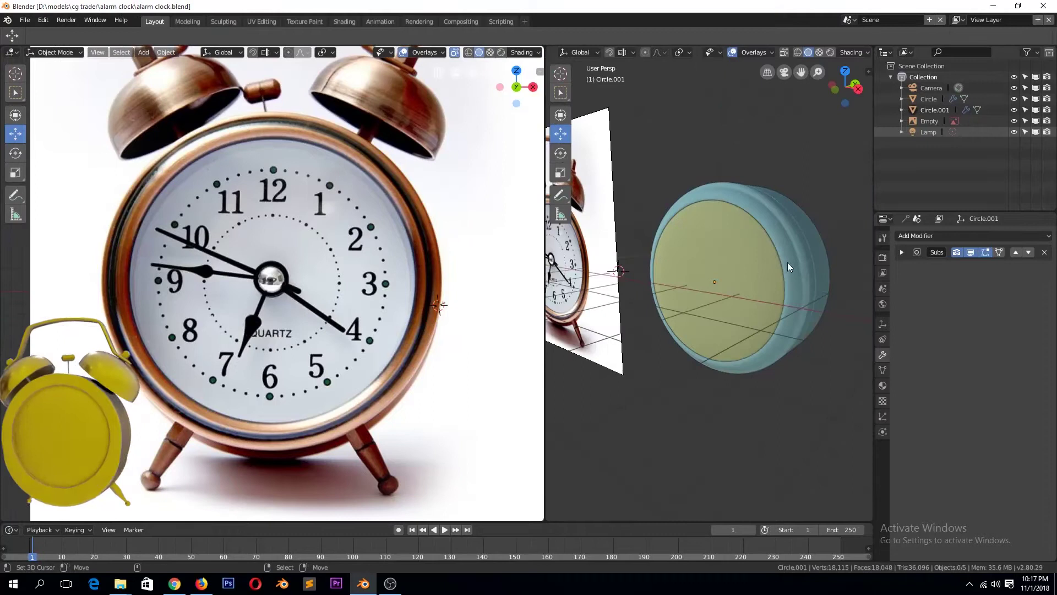
Place the 3D cursor above the clock body and add a UV sphere there.
{"action": "key", "text": "KP_1"}
{"action": "key", "text": "x"}
{"action": "right_click", "coordinate": [713, 162], "text": "shift"}
{"action": "key", "text": "shift+a"}
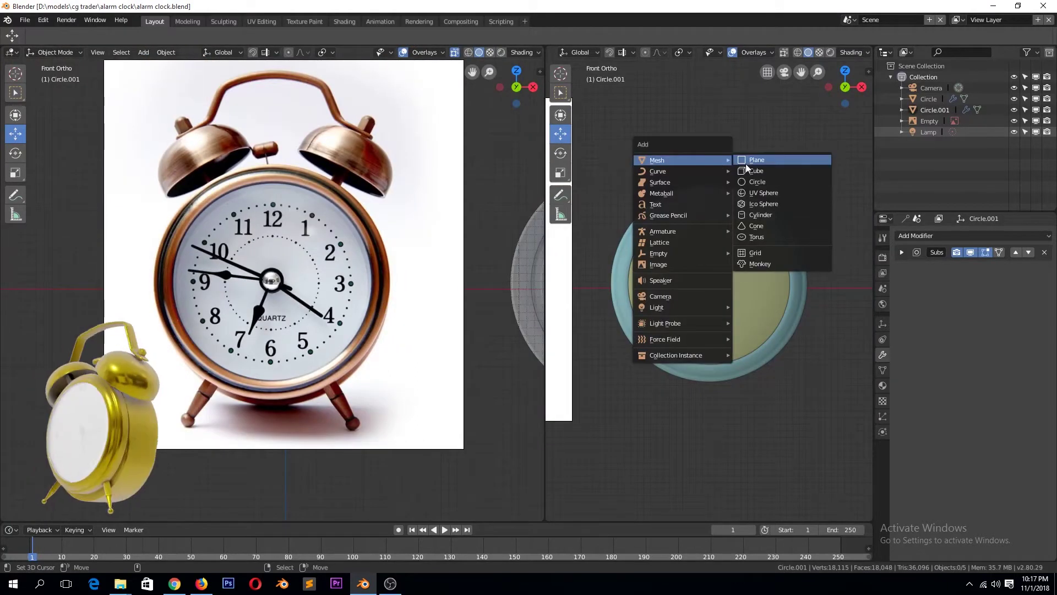
{"action": "left_click", "coordinate": [760, 184]}
{"action": "key", "text": "Delete"}
{"action": "key", "text": "shift+a"}
{"action": "left_click", "coordinate": [821, 234]}
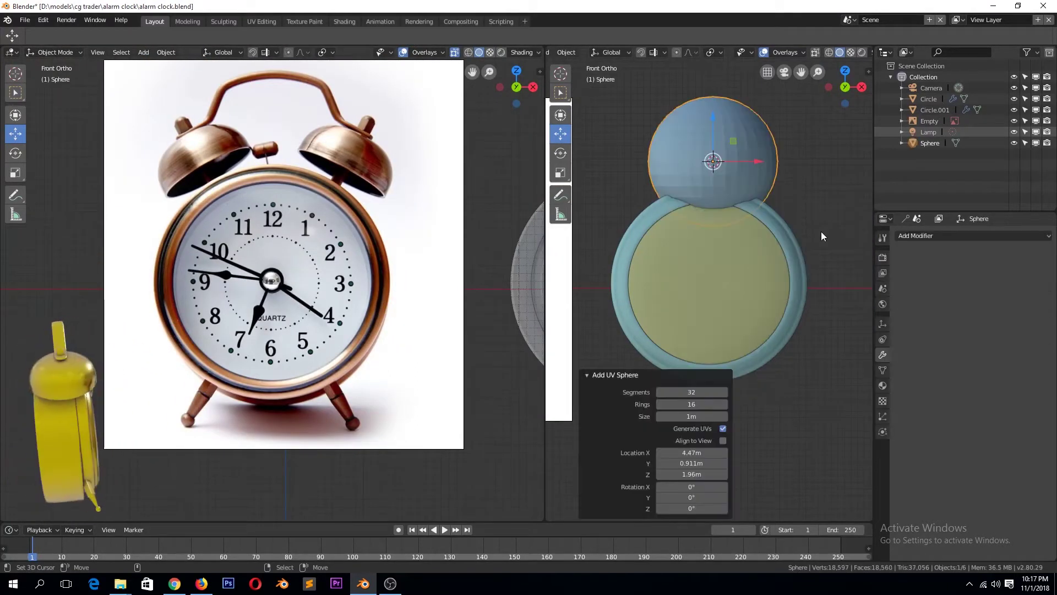
Delete all of the sphere's faces except the top cap.
{"action": "key", "text": "Tab"}
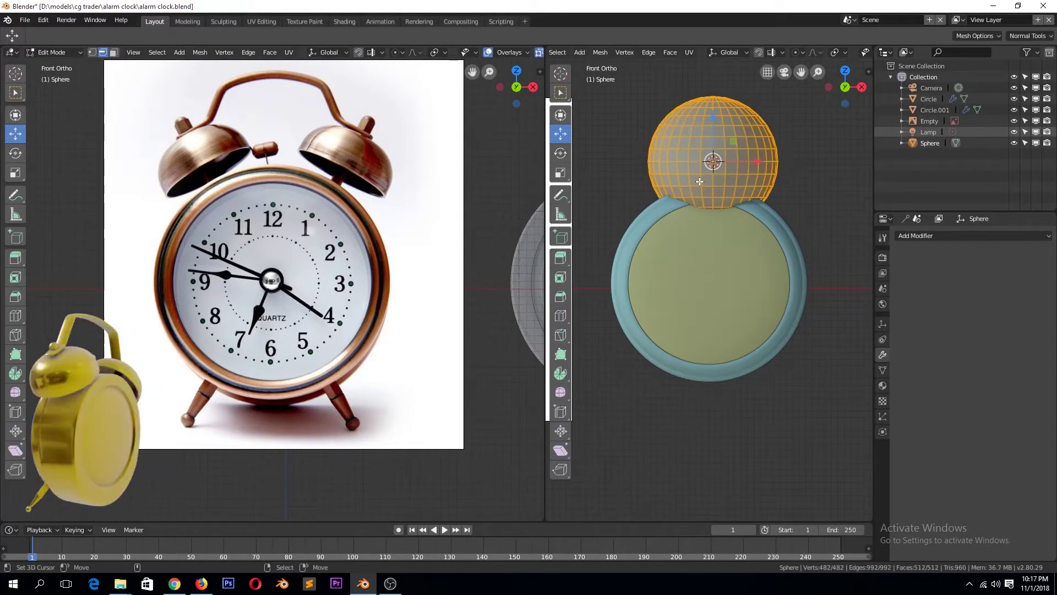
{"action": "key", "text": "2"}
{"action": "key", "text": "alt+a"}
{"action": "mouse_move", "coordinate": [622, 146]}
{"action": "left_mouse_down"}
{"action": "mouse_move", "coordinate": [813, 244]}
{"action": "mouse_move", "coordinate": [831, 242]}
{"action": "left_mouse_up"}
{"action": "mouse_move", "coordinate": [628, 83]}
{"action": "left_mouse_down", "text": "shift"}
{"action": "mouse_move", "coordinate": [815, 166]}
{"action": "mouse_move", "coordinate": [814, 126]}
{"action": "left_mouse_up", "text": "shift"}
{"action": "key", "text": "x"}
{"action": "left_click", "coordinate": [832, 170]}
Lower the cap 0.544 m along Z and flatten it vertically.
{"action": "key", "text": "a"}
{"action": "key", "text": "g"}
{"action": "key", "text": "z"}
{"action": "left_click", "coordinate": [702, 245]}
{"action": "scroll", "coordinate": [702, 245], "scroll_direction": "up", "scroll_amount": 3}
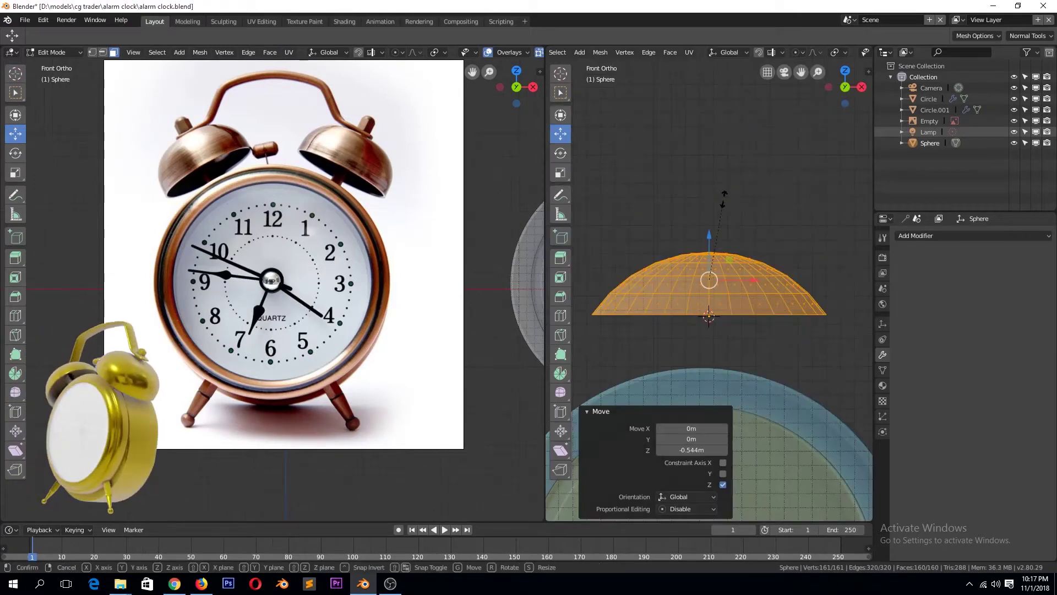
{"action": "key", "text": "s"}
{"action": "key", "text": "z"}
{"action": "key", "text": "1"}
{"action": "left_click", "coordinate": [759, 292], "text": "alt"}
Extrude the cap's rim straight down, add level-2 subdivision, and slide edge loops.
{"action": "key", "text": "e"}
{"action": "key", "text": "z"}
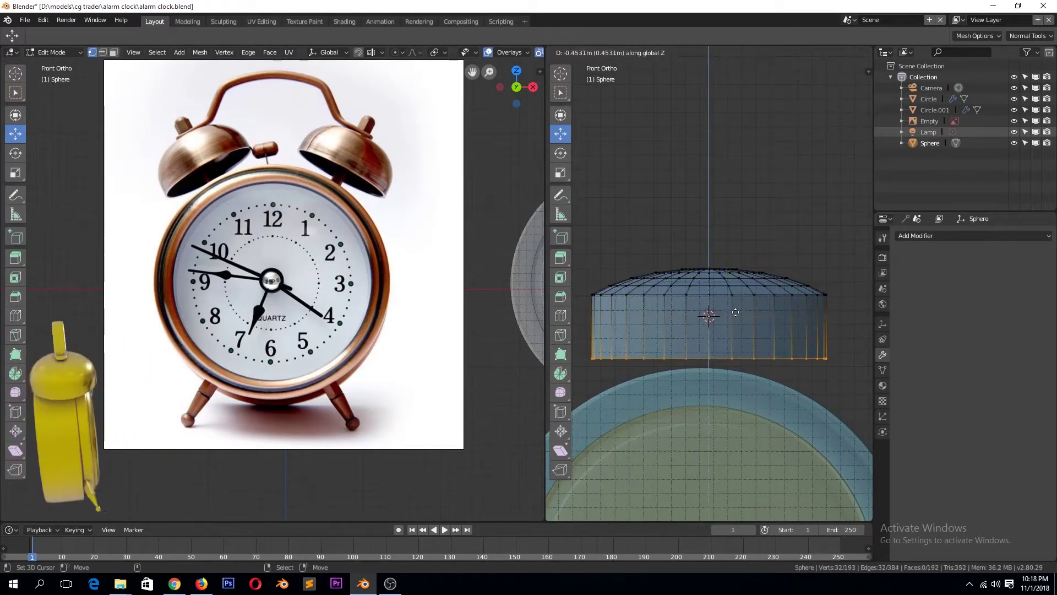
{"action": "key", "text": "ctrl+2"}
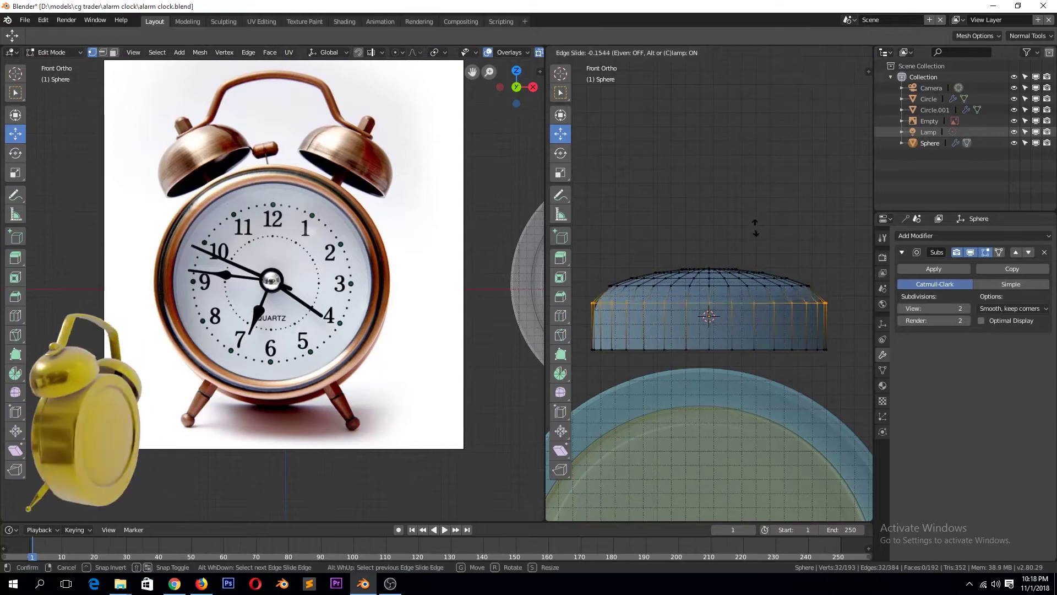
{"action": "left_click", "coordinate": [762, 230]}
{"action": "left_click", "coordinate": [794, 251], "text": "alt"}
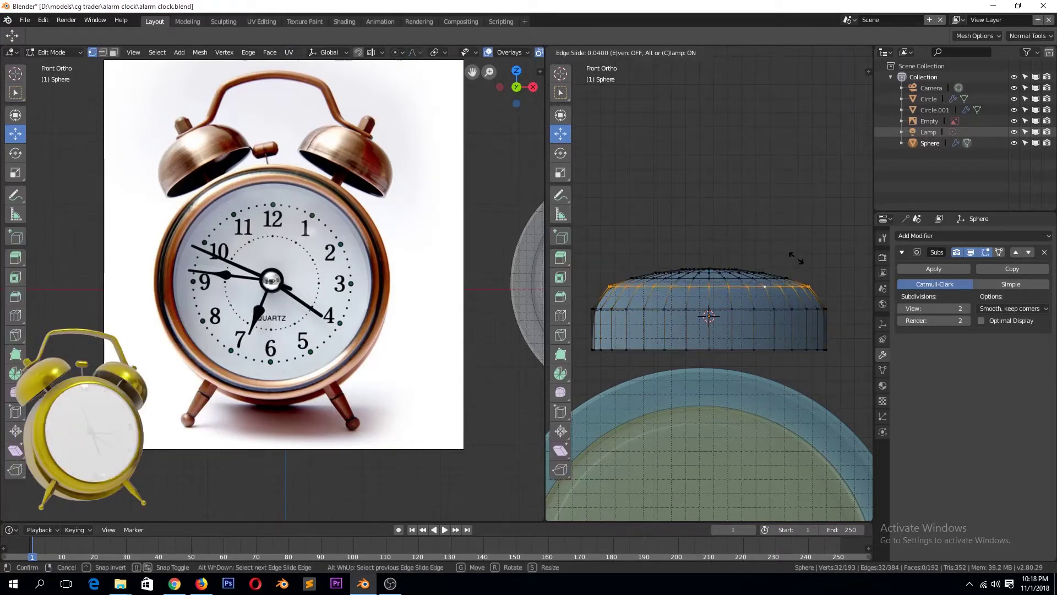
{"action": "left_click", "coordinate": [796, 257]}
Extend the dome's bottom edge further down and inspect the smoothed shape.
{"action": "key", "text": "Tab"}
{"action": "key", "text": "Tab"}
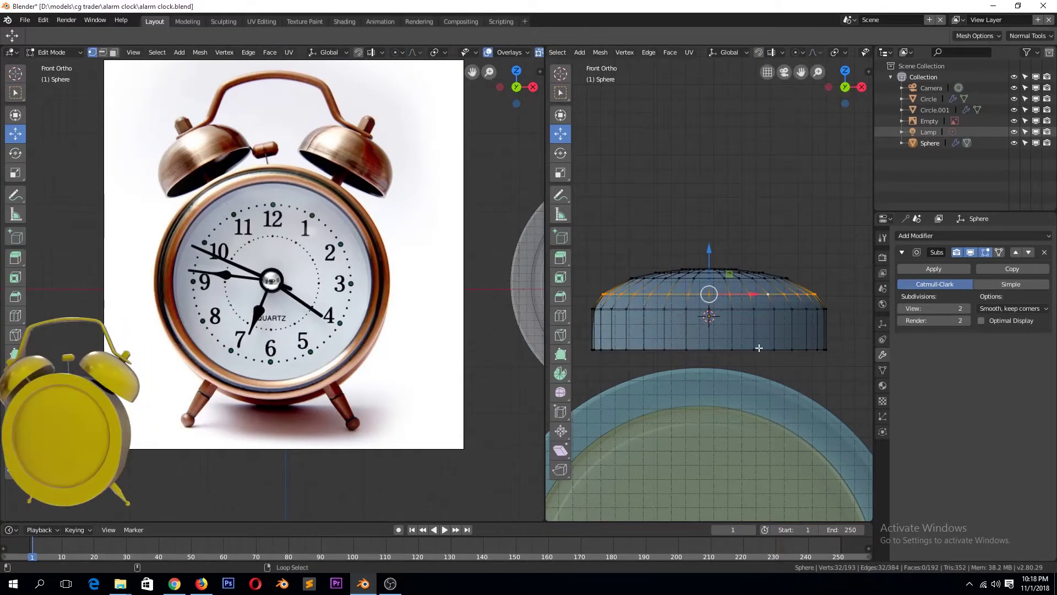
{"action": "left_click", "coordinate": [767, 326]}
{"action": "key", "text": "Tab"}
{"action": "key", "text": "Tab"}
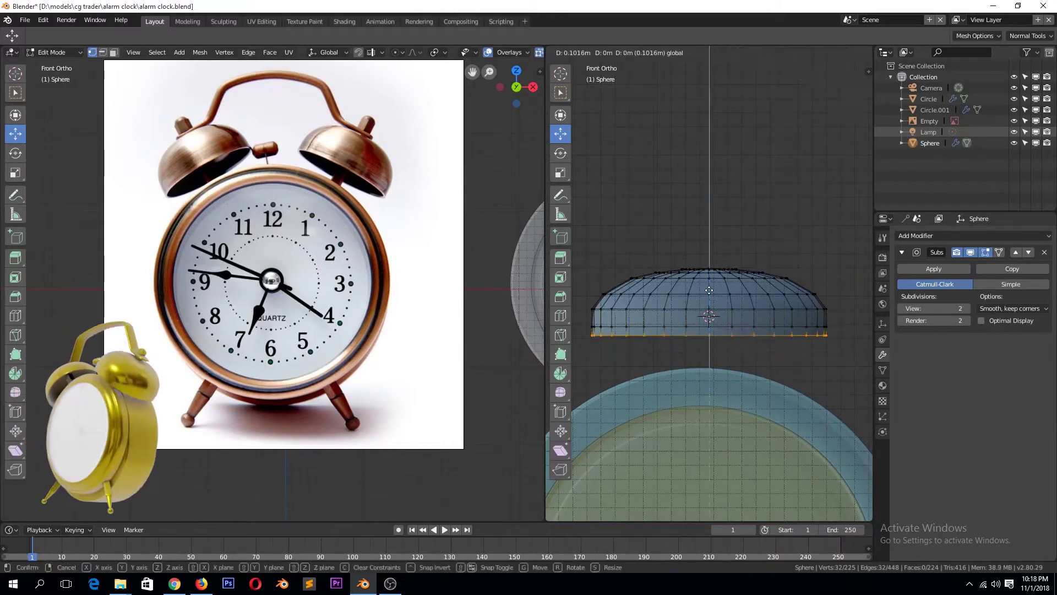
{"action": "key", "text": "Tab"}
{"action": "middle_click_drag", "start_coordinate": [767, 326], "coordinate": [741, 317]}
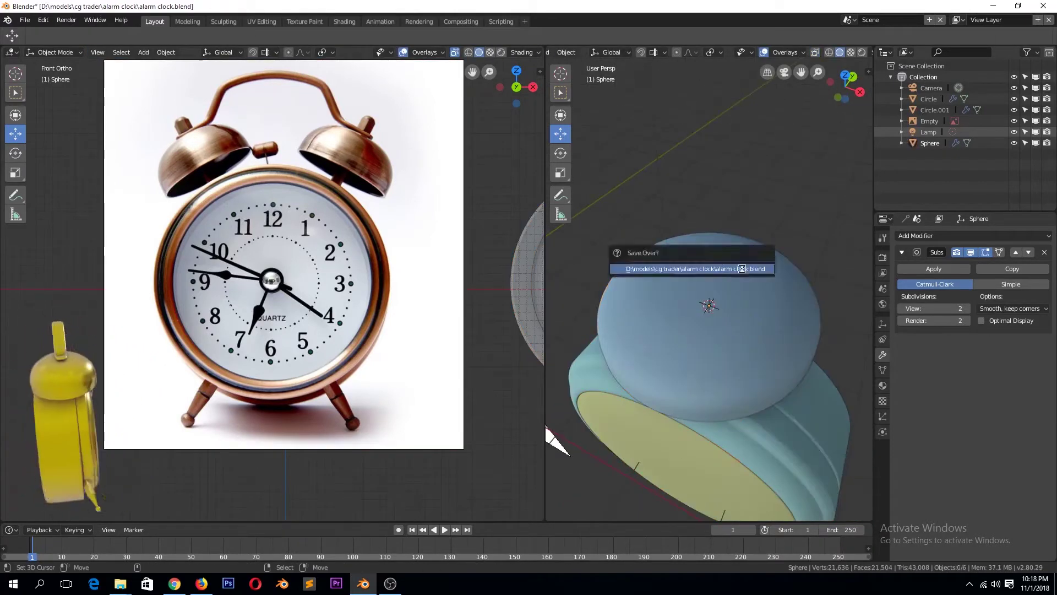
{"action": "key", "text": "Tab"}
{"action": "key", "text": "KP_7"}
Snap the 3D cursor to the dome's centre vertex and add a circle there.
{"action": "key", "text": "a"}
{"action": "left_click", "coordinate": [709, 283]}
{"action": "key", "text": "shift+s"}
{"action": "left_click", "coordinate": [776, 360]}
{"action": "key", "text": "shift+a"}
{"action": "left_click", "coordinate": [716, 337]}
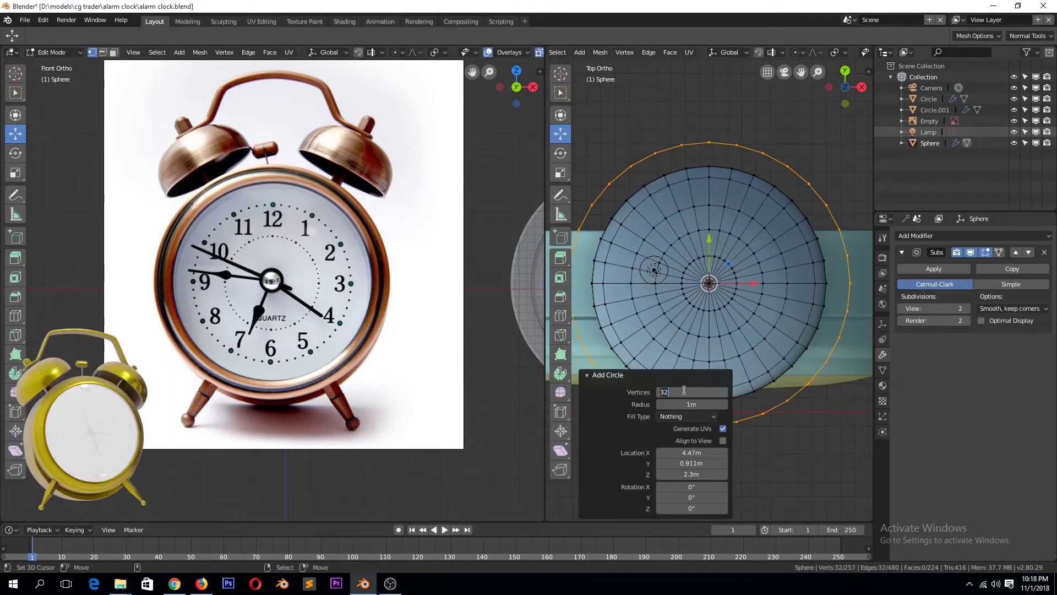
{"action": "type", "text": "4"}
Rotate the four-vertex circle 45° and scale it down to 0.111.
{"action": "key", "text": "t"}
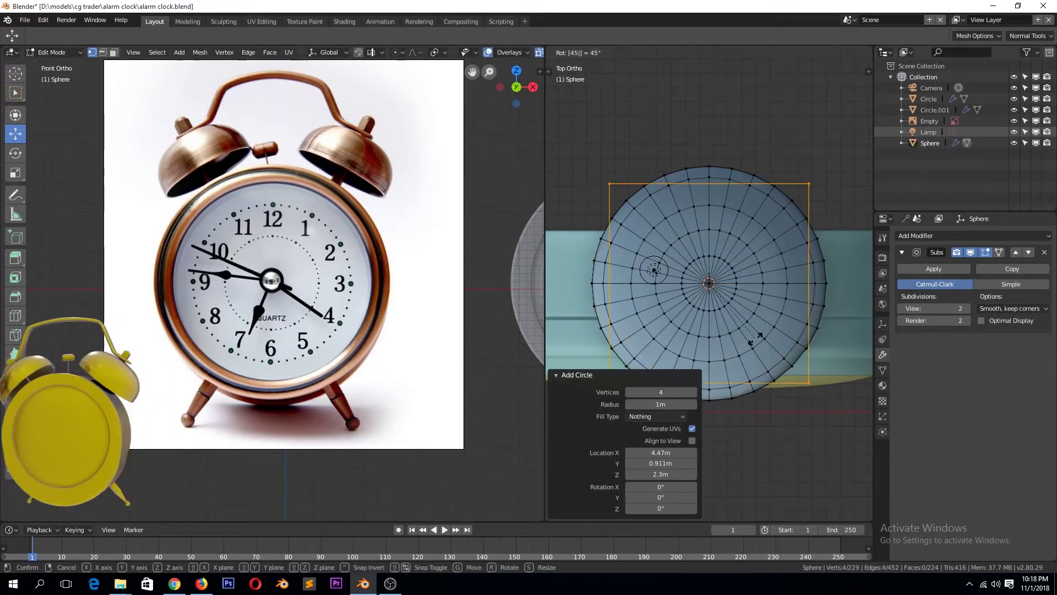
{"action": "key", "text": "Return"}
{"action": "key", "text": "Return"}
{"action": "key", "text": "KP_1"}
{"action": "scroll", "coordinate": [719, 307], "scroll_direction": "up", "scroll_amount": 5}
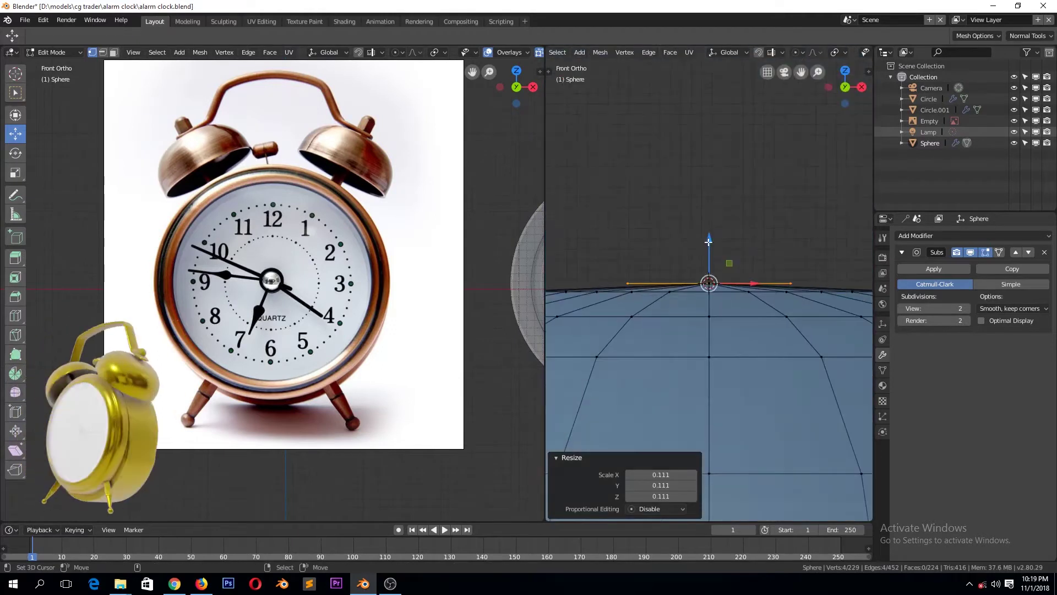
{"action": "middle_click_drag", "start_coordinate": [709, 241], "coordinate": [716, 220]}
Extrude the small square upward into a column and slightly narrow its top.
{"action": "key", "text": "e"}
{"action": "left_click", "coordinate": [716, 166]}
{"action": "middle_click_drag", "start_coordinate": [716, 165], "coordinate": [727, 247]}
{"action": "key", "text": "s"}
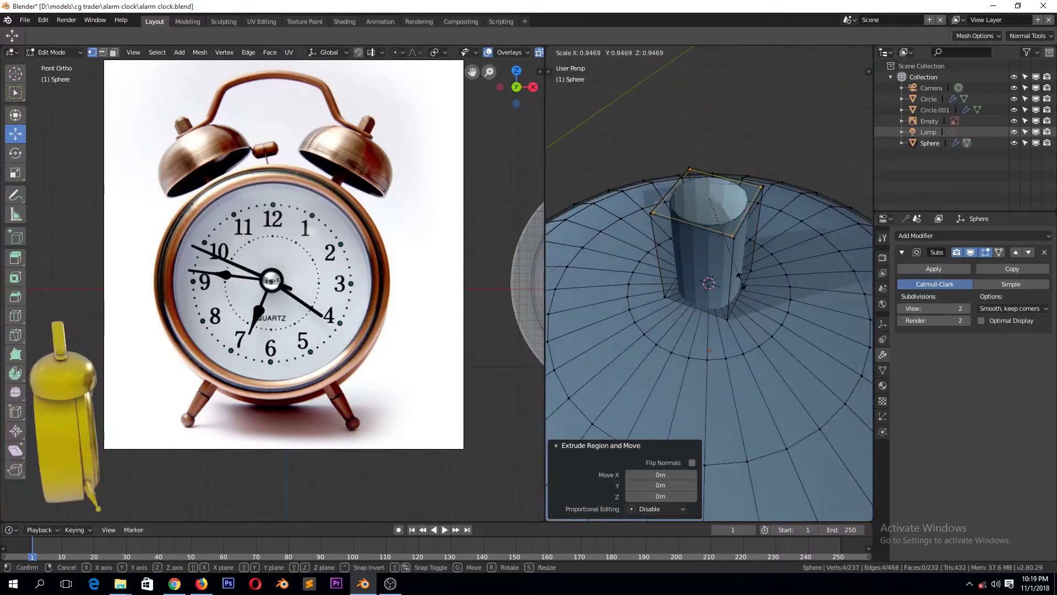
{"action": "left_click", "coordinate": [736, 268]}
{"action": "scroll", "coordinate": [771, 286], "scroll_direction": "up", "scroll_amount": 3}
Subdivide the column's top face and round its outline with To Sphere.
{"action": "key", "text": "w"}
{"action": "left_click", "coordinate": [799, 312]}
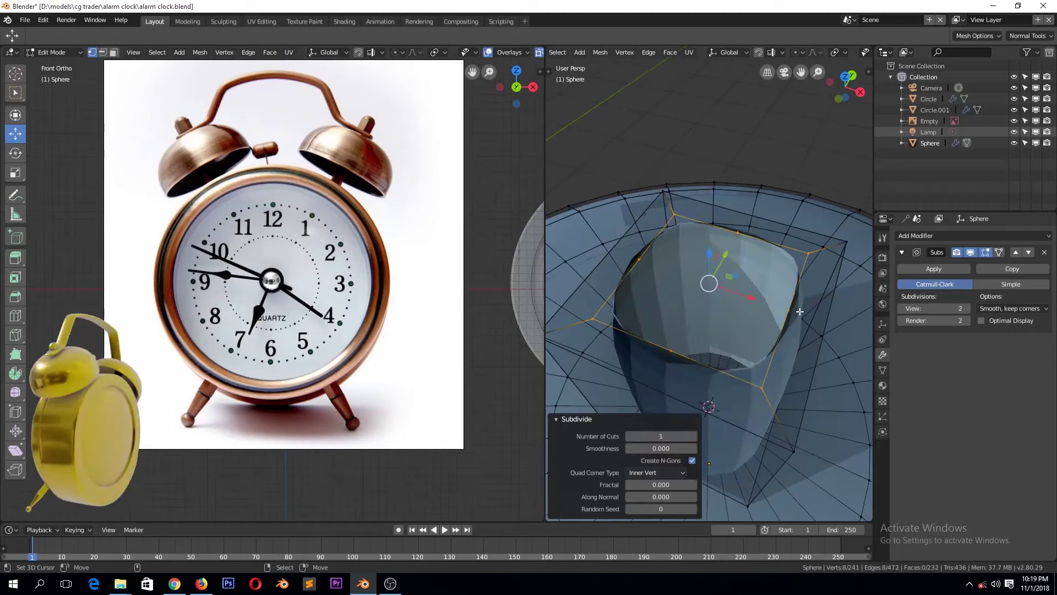
{"action": "middle_click_drag", "start_coordinate": [807, 311], "coordinate": [771, 287]}
{"action": "scroll", "coordinate": [733, 262], "scroll_direction": "down", "scroll_amount": 3}
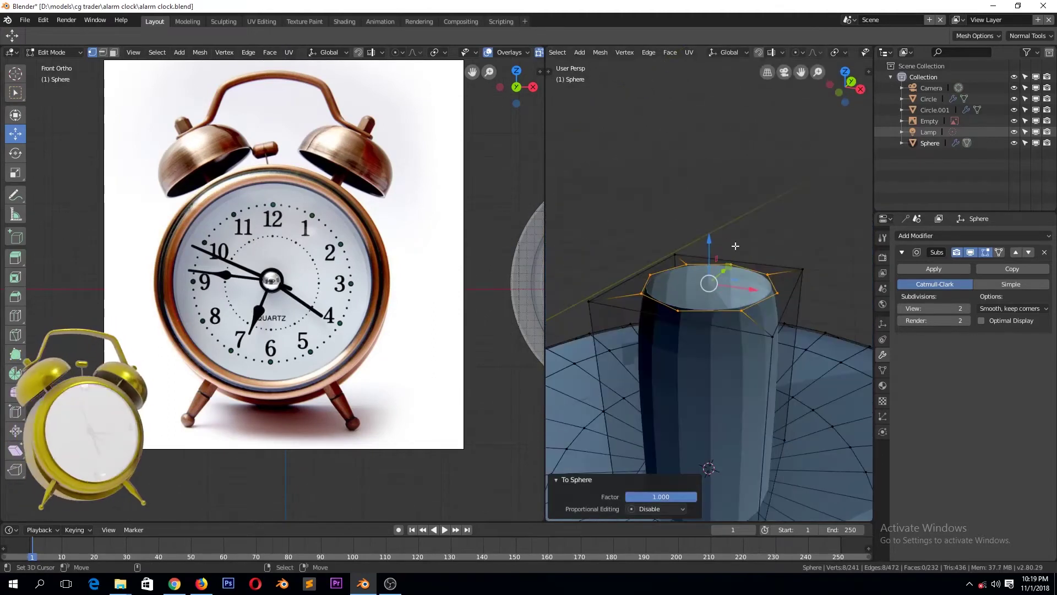
{"action": "key", "text": "a"}
{"action": "left_click", "coordinate": [736, 286], "text": "alt"}
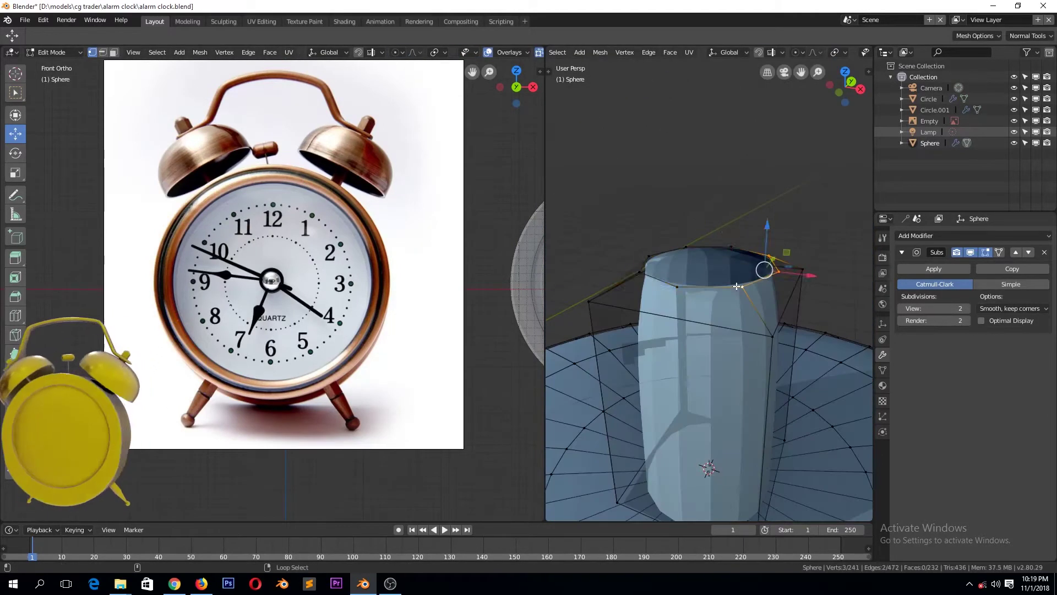
Extrude the column's top rim into a smaller loop lifted slightly upward.
{"action": "key", "text": "KP_1"}
{"action": "left_click", "coordinate": [725, 227]}
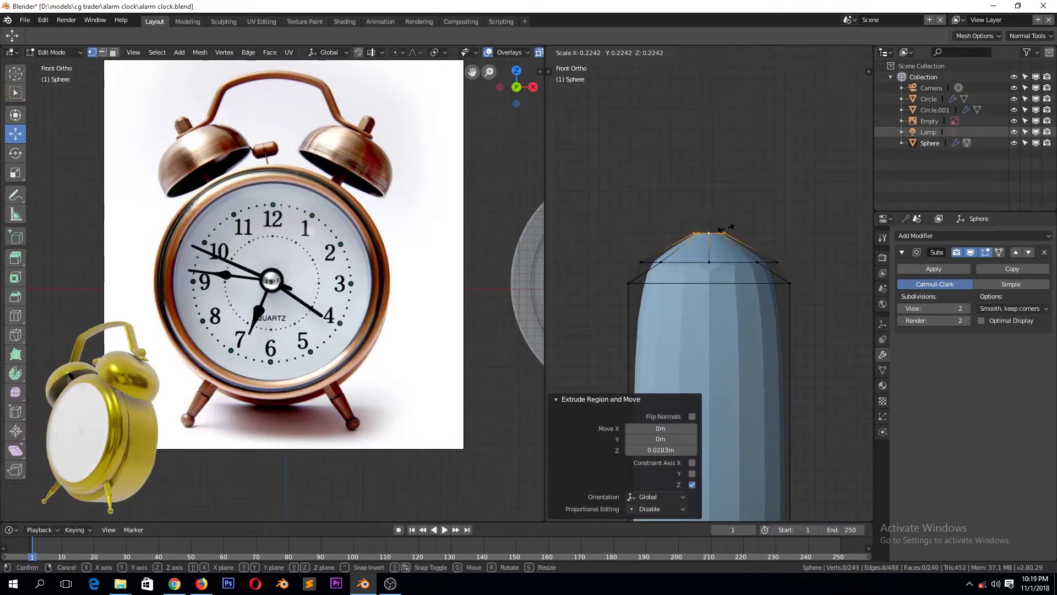
{"action": "key", "text": "s"}
{"action": "key", "text": "g"}
{"action": "key", "text": "z"}
{"action": "left_click", "coordinate": [733, 242]}
{"action": "mouse_move", "coordinate": [732, 242]}
{"action": "middle_mouse_down"}
{"action": "mouse_move", "coordinate": [742, 268]}
{"action": "mouse_move", "coordinate": [702, 317]}
{"action": "middle_mouse_up"}
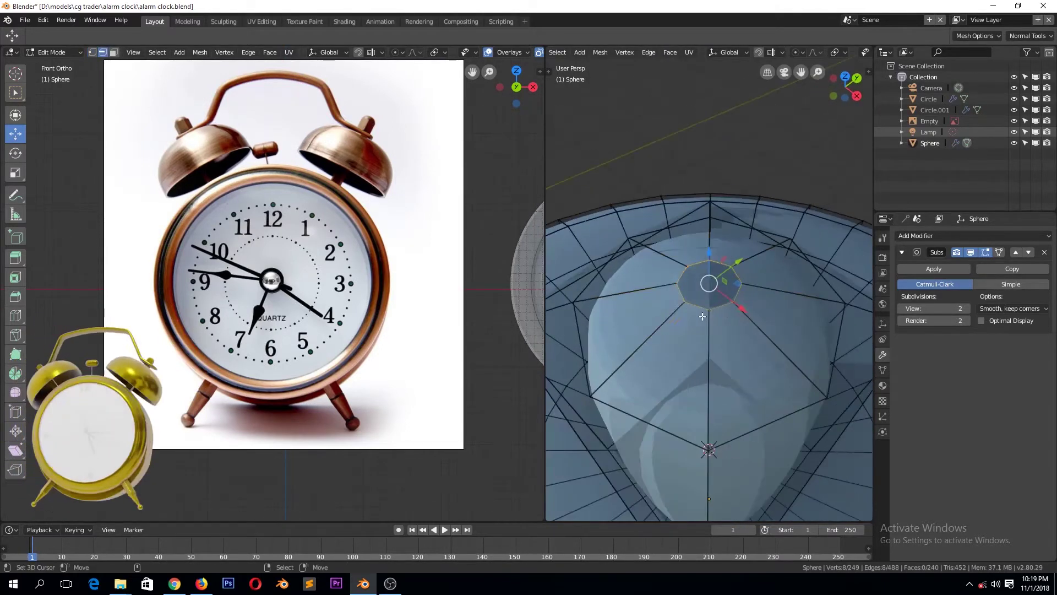
Select the vertices across the column tip, viewed from the side.
{"action": "left_click", "coordinate": [711, 283]}
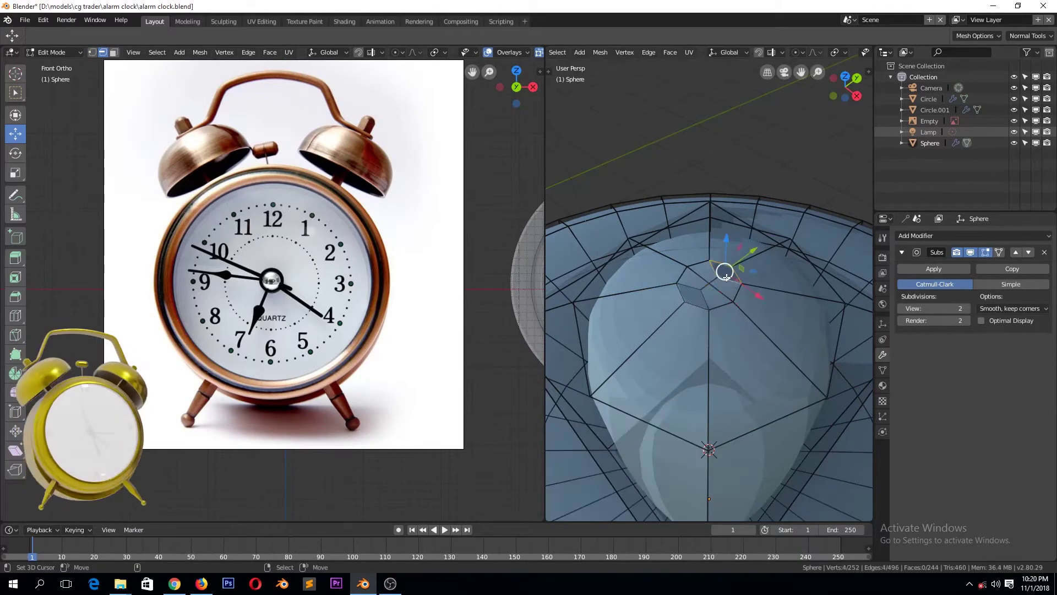
{"action": "key", "text": "alt+a"}
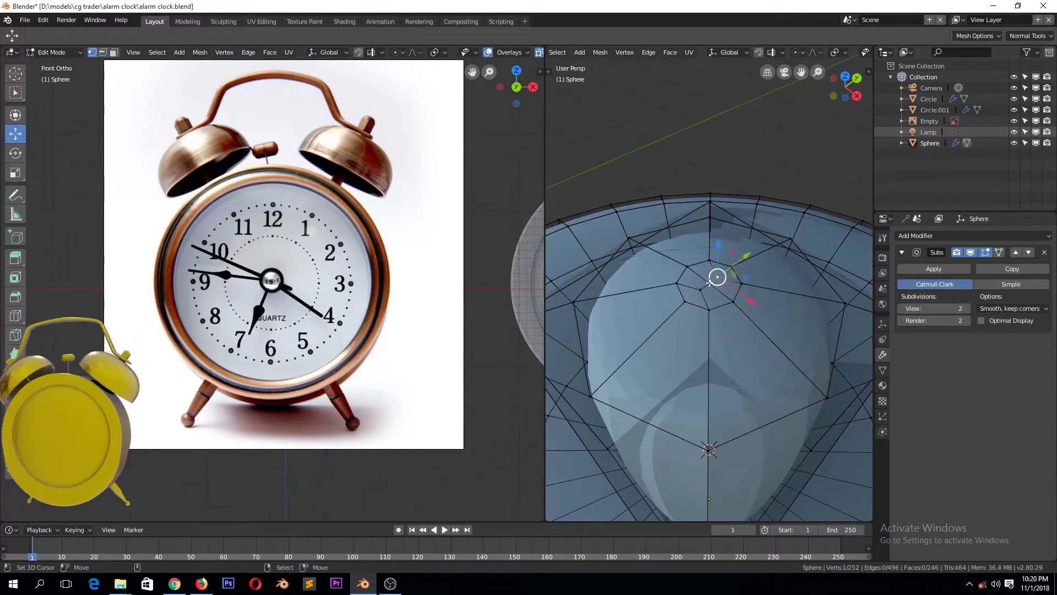
{"action": "left_click", "coordinate": [709, 283], "text": "ctrl"}
{"action": "key", "text": "KP_3"}
Confirm the tip move and add a supporting edge loop near the column top.
{"action": "left_click", "coordinate": [709, 245]}
{"action": "scroll", "coordinate": [709, 245], "scroll_direction": "down", "scroll_amount": 2}
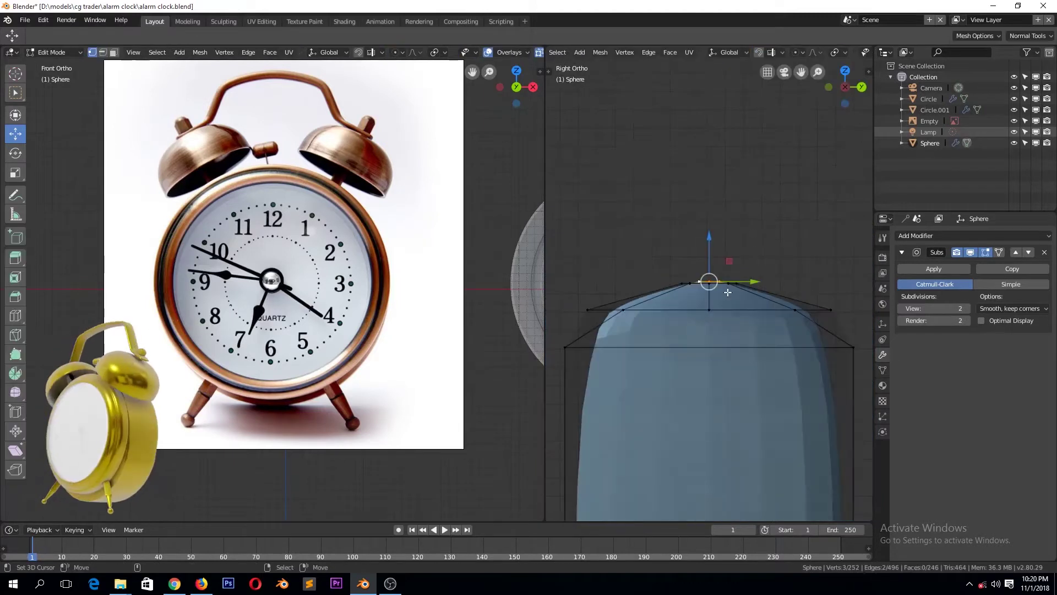
{"action": "key", "text": "ctrl+r"}
{"action": "left_click", "coordinate": [709, 341]}
{"action": "key", "text": "Tab"}
{"action": "mouse_move", "coordinate": [709, 341]}
{"action": "middle_mouse_down"}
{"action": "mouse_move", "coordinate": [663, 347]}
{"action": "mouse_move", "coordinate": [746, 328]}
{"action": "middle_mouse_up"}
{"action": "key", "text": "Tab"}
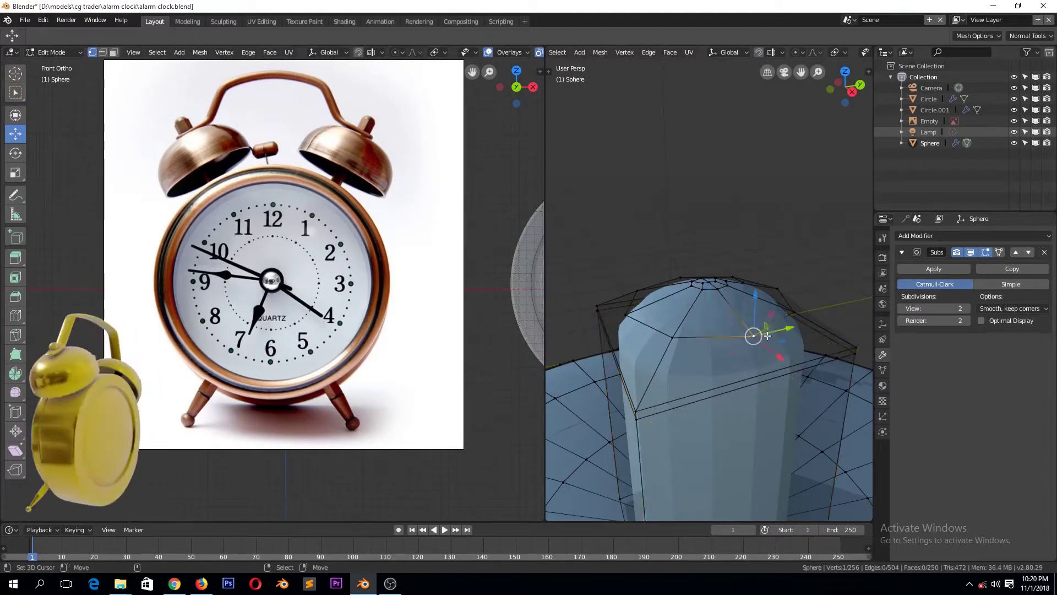
Preview the smoothed column top from above and from an orbit.
{"action": "key", "text": "KP_7"}
{"action": "key", "text": "Tab"}
{"action": "middle_click_drag", "start_coordinate": [767, 335], "coordinate": [646, 326]}
{"action": "key", "text": "Tab"}
{"action": "key", "text": "Tab"}
{"action": "key", "text": "Tab"}
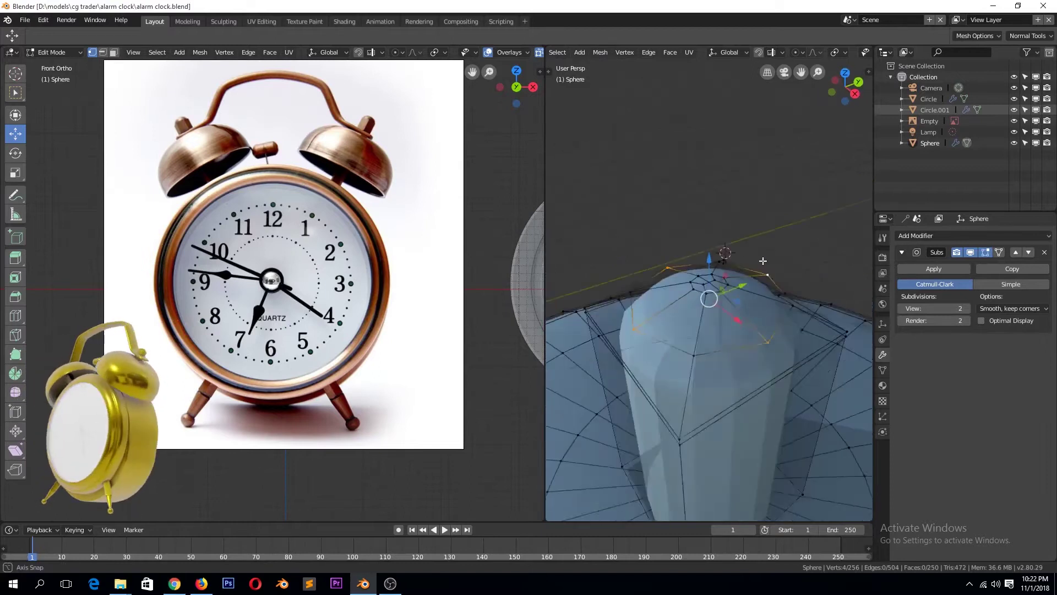
{"action": "middle_click_drag", "start_coordinate": [751, 255], "coordinate": [725, 267]}
Add a centred vertical loop cut across the column top.
{"action": "key", "text": "ctrl+r"}
{"action": "left_click", "coordinate": [678, 393]}
{"action": "right_click", "coordinate": [678, 393]}
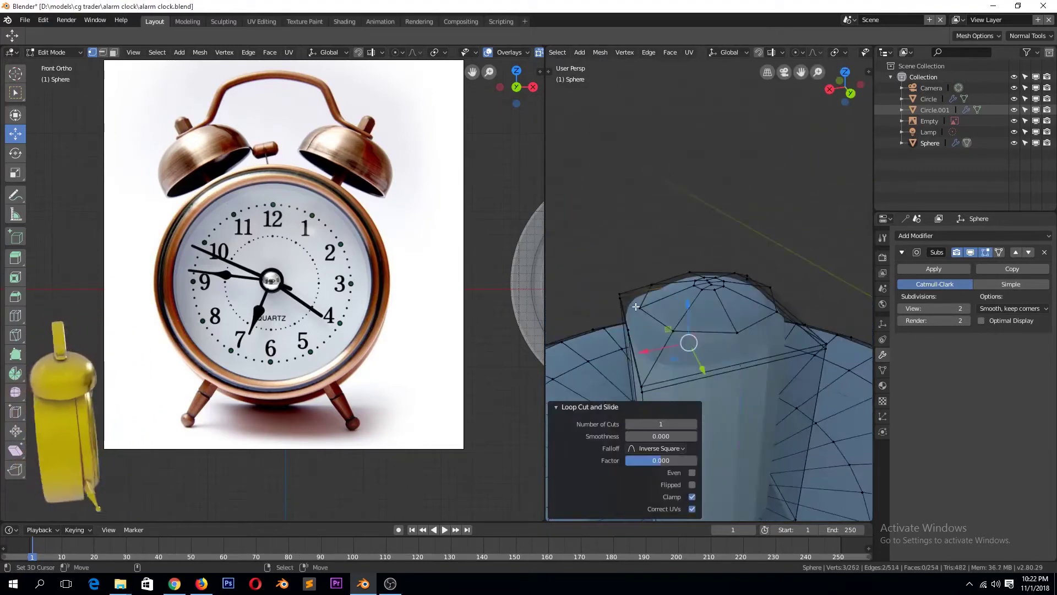
{"action": "middle_click_drag", "start_coordinate": [677, 393], "coordinate": [746, 436]}
Pick an edge and a vertex on the column top, then save the file.
{"action": "left_click", "coordinate": [648, 335]}
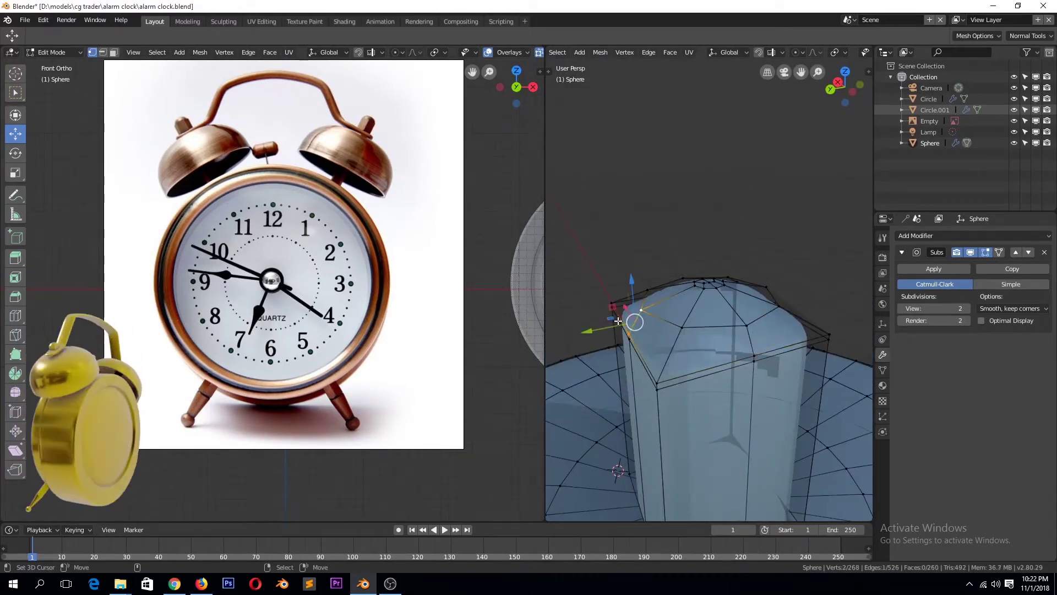
{"action": "middle_click_drag", "start_coordinate": [619, 320], "coordinate": [666, 339]}
{"action": "left_click", "coordinate": [666, 338]}
{"action": "middle_click_drag", "start_coordinate": [604, 325], "coordinate": [669, 345]}
{"action": "key", "text": "a"}
{"action": "key", "text": "ctrl+s"}
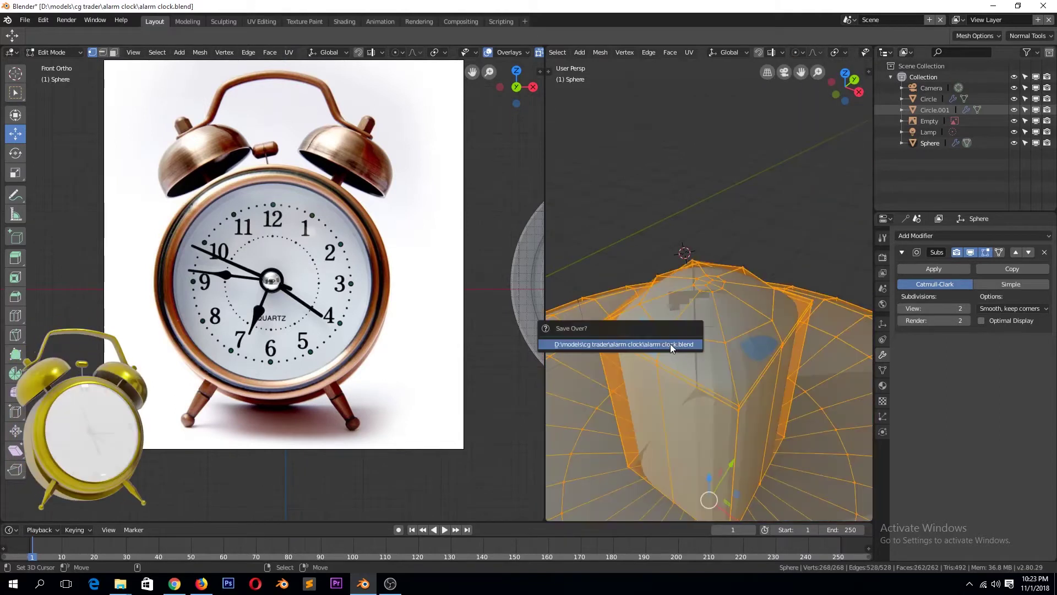
{"action": "key", "text": "alt+a"}
Move a single top vertex and select a loop on the rounded top.
{"action": "mouse_move", "coordinate": [787, 305]}
{"action": "middle_mouse_down"}
{"action": "mouse_move", "coordinate": [726, 306]}
{"action": "mouse_move", "coordinate": [661, 264]}
{"action": "middle_mouse_up"}
{"action": "left_click", "coordinate": [727, 307]}
{"action": "middle_click_drag", "start_coordinate": [789, 271], "coordinate": [750, 267]}
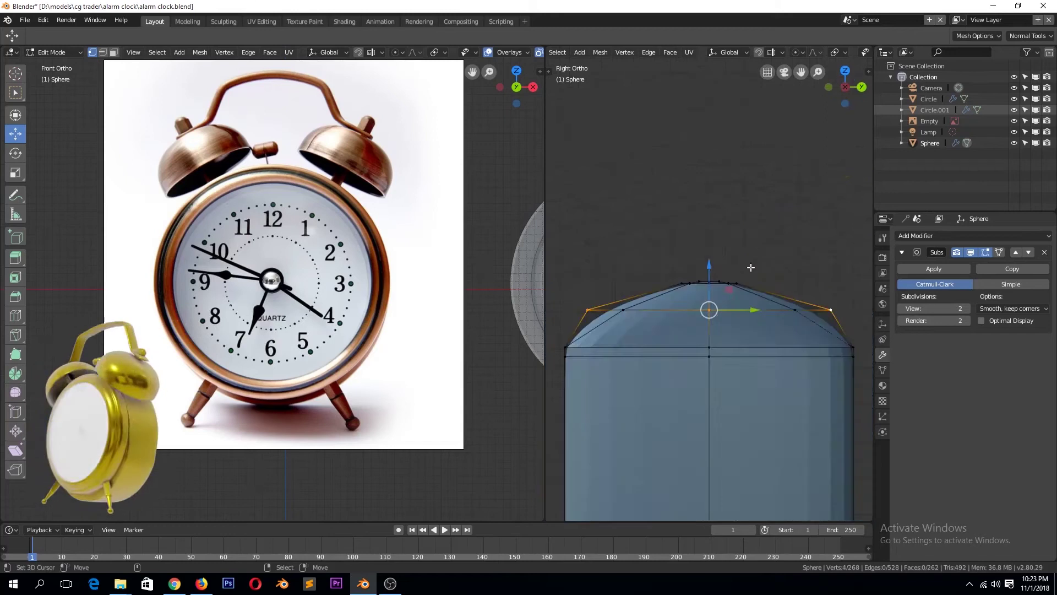
{"action": "left_click", "coordinate": [720, 233]}
{"action": "middle_click_drag", "start_coordinate": [719, 233], "coordinate": [677, 280]}
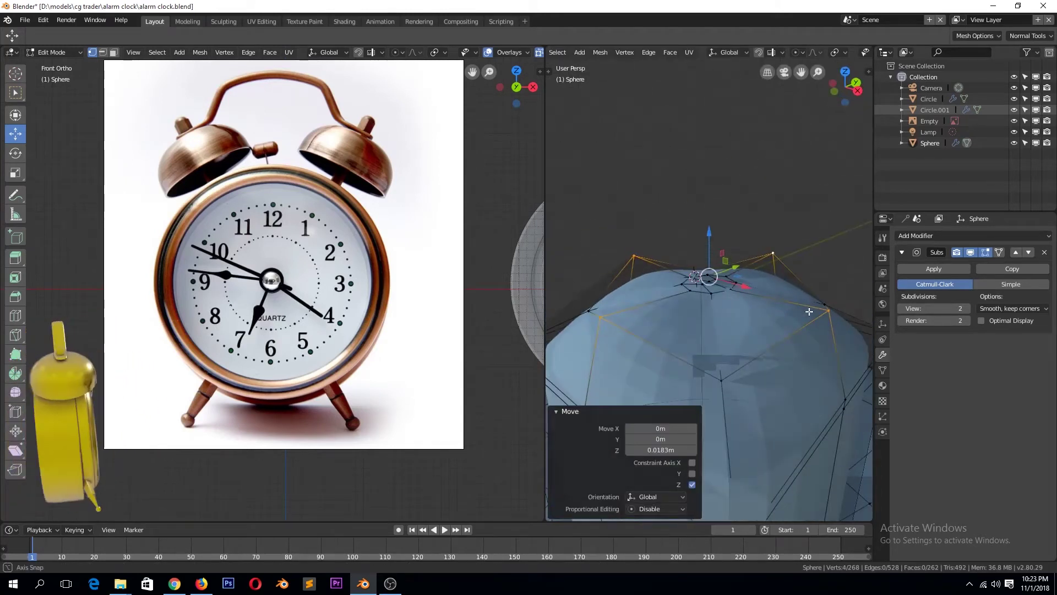
{"action": "left_click", "coordinate": [677, 280], "text": "alt"}
Raise the top loop along Z and flatten it vertically.
{"action": "key", "text": "g"}
{"action": "key", "text": "g"}
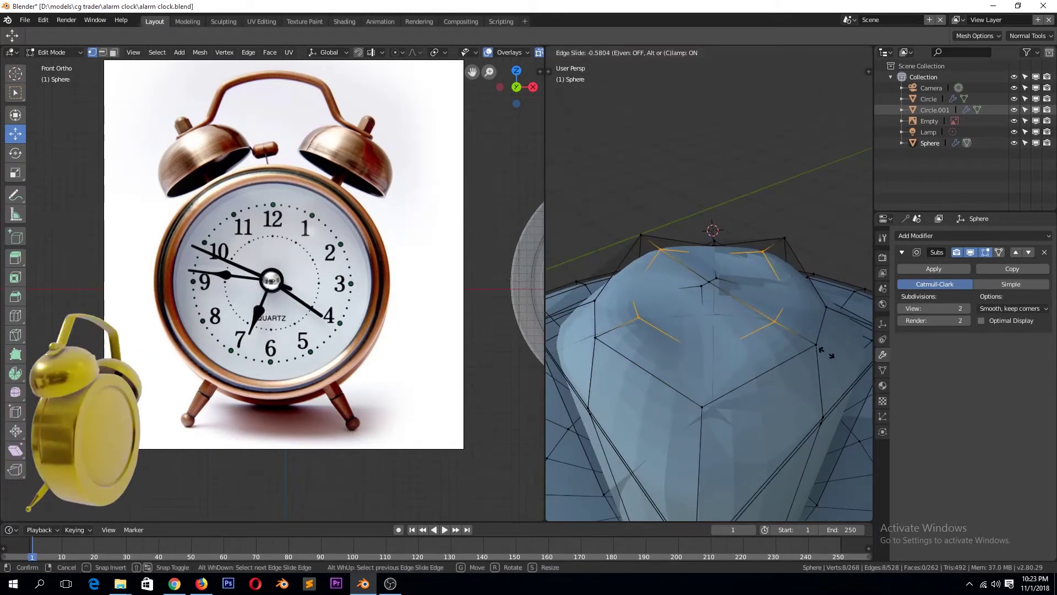
{"action": "key", "text": "KP_1"}
{"action": "key", "text": "g"}
{"action": "key", "text": "z"}
{"action": "left_click", "coordinate": [727, 155]}
{"action": "key", "text": "s"}
{"action": "key", "text": "z"}
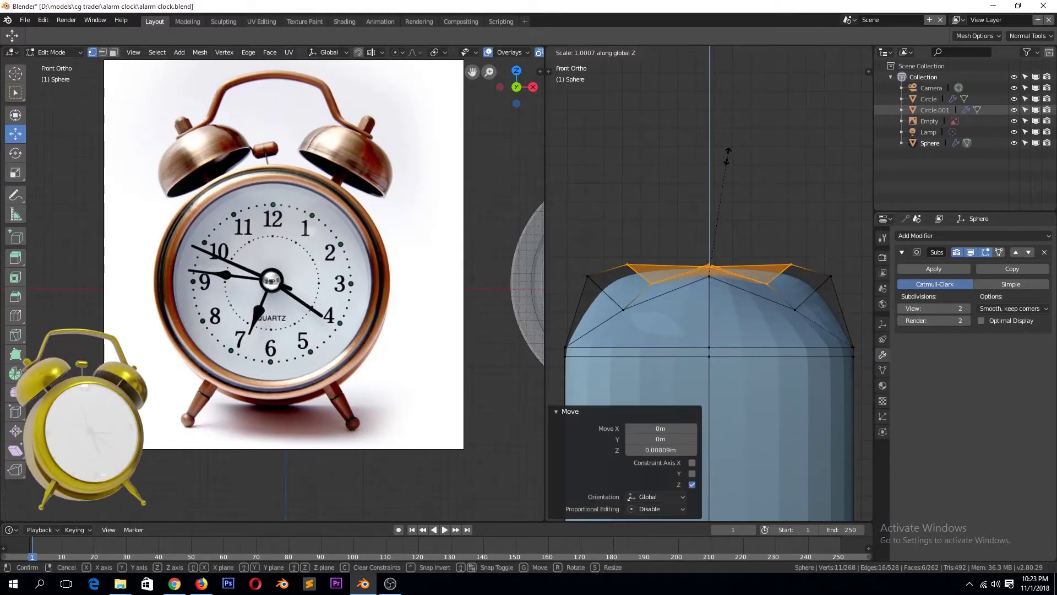
{"action": "key", "text": "Return"}
{"action": "mouse_move", "coordinate": [728, 156]}
{"action": "middle_mouse_down"}
{"action": "mouse_move", "coordinate": [714, 267]}
{"action": "mouse_move", "coordinate": [756, 174]}
{"action": "mouse_move", "coordinate": [699, 273]}
{"action": "middle_mouse_up"}
Merge the overlapping tip vertices and select the stem's top centre vertex and loops.
{"action": "left_click", "coordinate": [714, 267]}
{"action": "left_click", "coordinate": [717, 285]}
{"action": "left_click", "coordinate": [699, 273]}
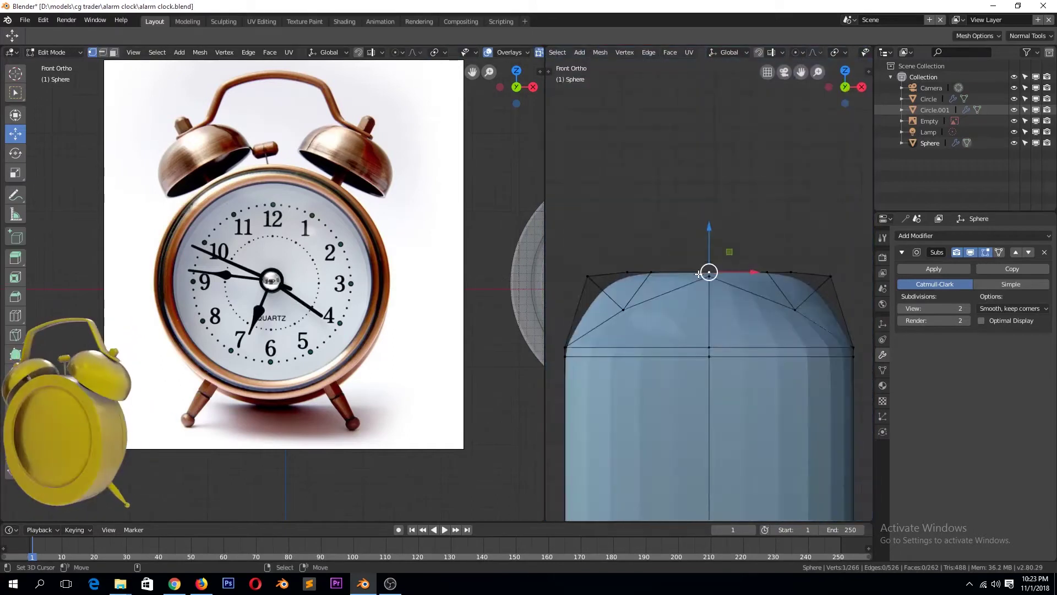
{"action": "left_click", "coordinate": [716, 210]}
{"action": "left_click", "coordinate": [752, 293], "text": "alt"}
{"action": "mouse_move", "coordinate": [770, 275]}
{"action": "middle_mouse_down"}
{"action": "mouse_move", "coordinate": [715, 309]}
{"action": "mouse_move", "coordinate": [818, 332]}
{"action": "middle_mouse_up"}
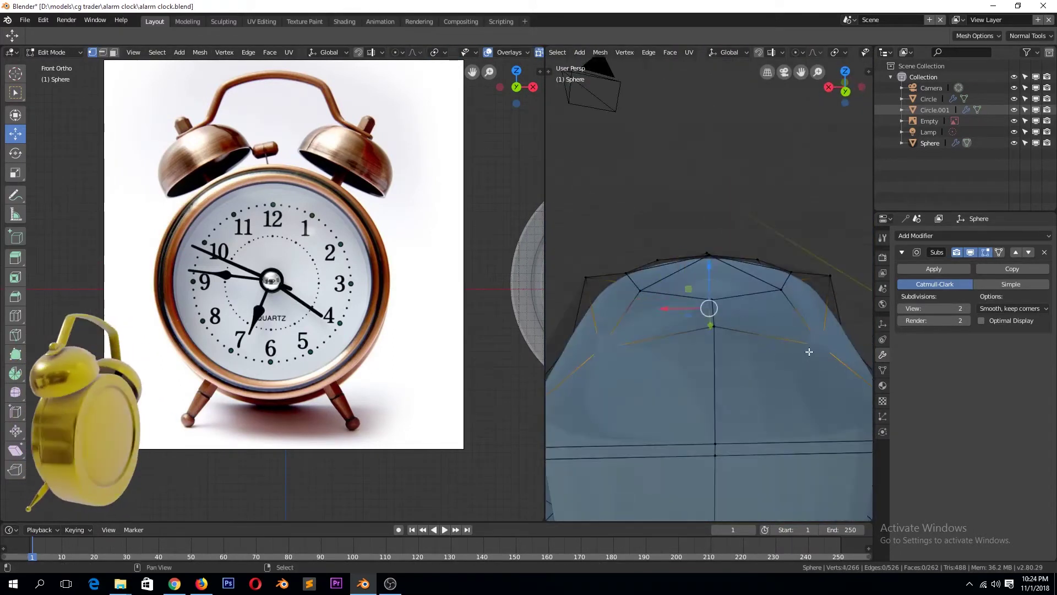
Raise the stem's top vertices 0.0174 m along Z and save the file.
{"action": "key", "text": "g"}
{"action": "key", "text": "z"}
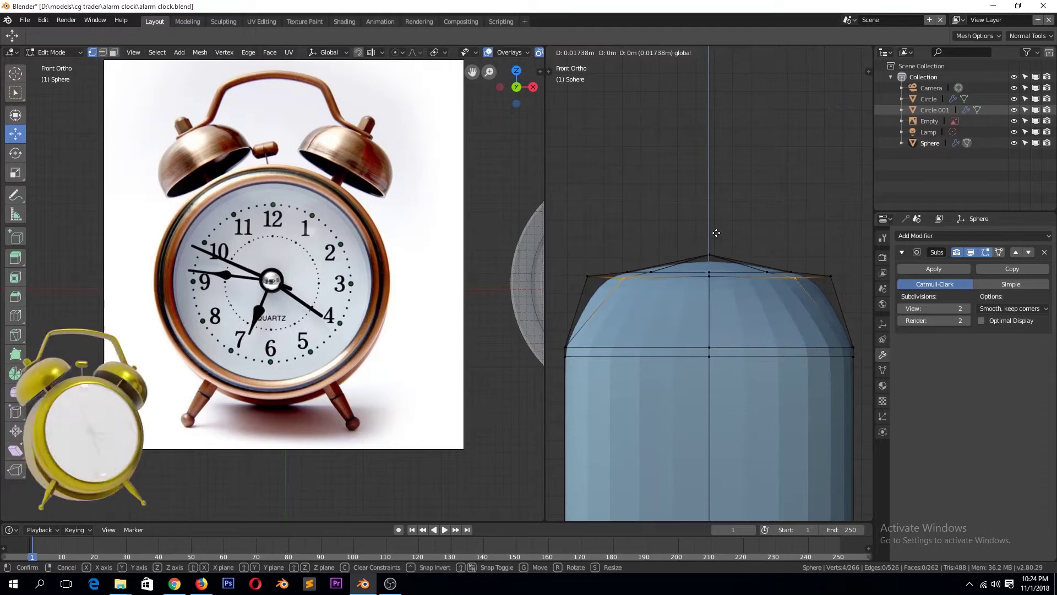
{"action": "left_click", "coordinate": [716, 233]}
{"action": "left_click", "coordinate": [806, 260]}
{"action": "mouse_move", "coordinate": [806, 259]}
{"action": "middle_mouse_down"}
{"action": "mouse_move", "coordinate": [811, 345]}
{"action": "mouse_move", "coordinate": [752, 329]}
{"action": "middle_mouse_up"}
{"action": "key", "text": "Tab"}
{"action": "key", "text": "ctrl+s"}
{"action": "key", "text": "Tab"}
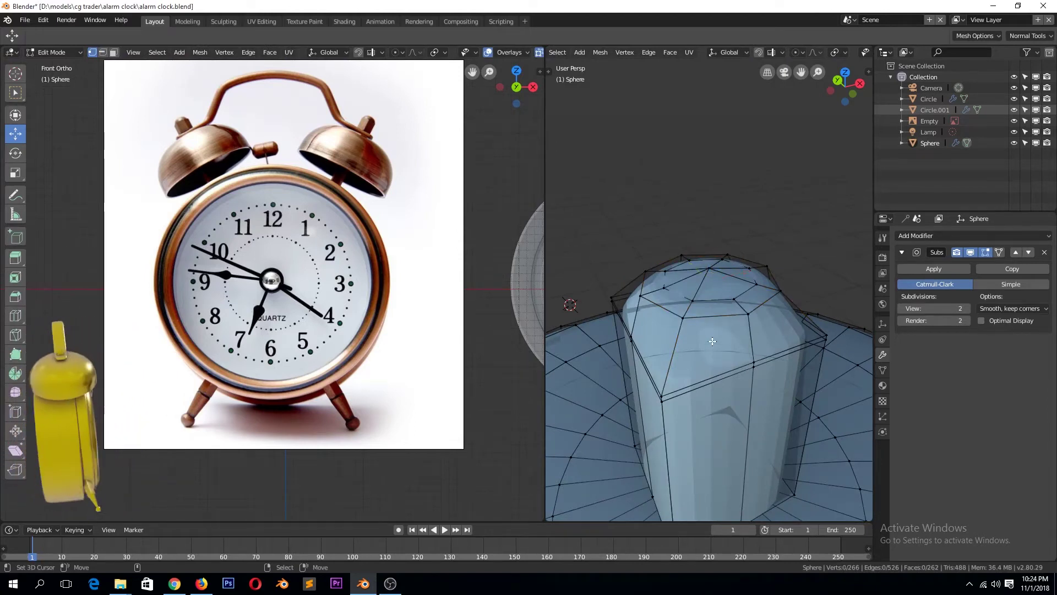
Separate the linked stem geometry into its own object, Sphere.001.
{"action": "key", "text": "l"}
{"action": "key", "text": "p"}
{"action": "left_click", "coordinate": [625, 466]}
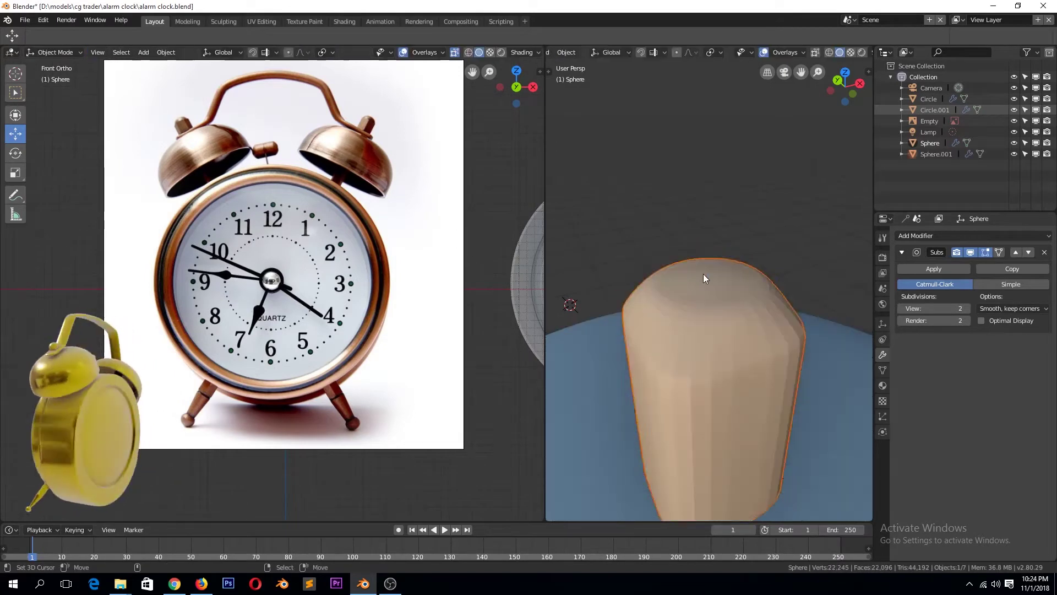
{"action": "key", "text": "Tab"}
{"action": "left_click", "coordinate": [704, 274]}
{"action": "key", "text": "Tab"}
Delete the stem's top cap faces and fill the opening with a single face.
{"action": "left_click", "coordinate": [693, 296]}
{"action": "key", "text": "x"}
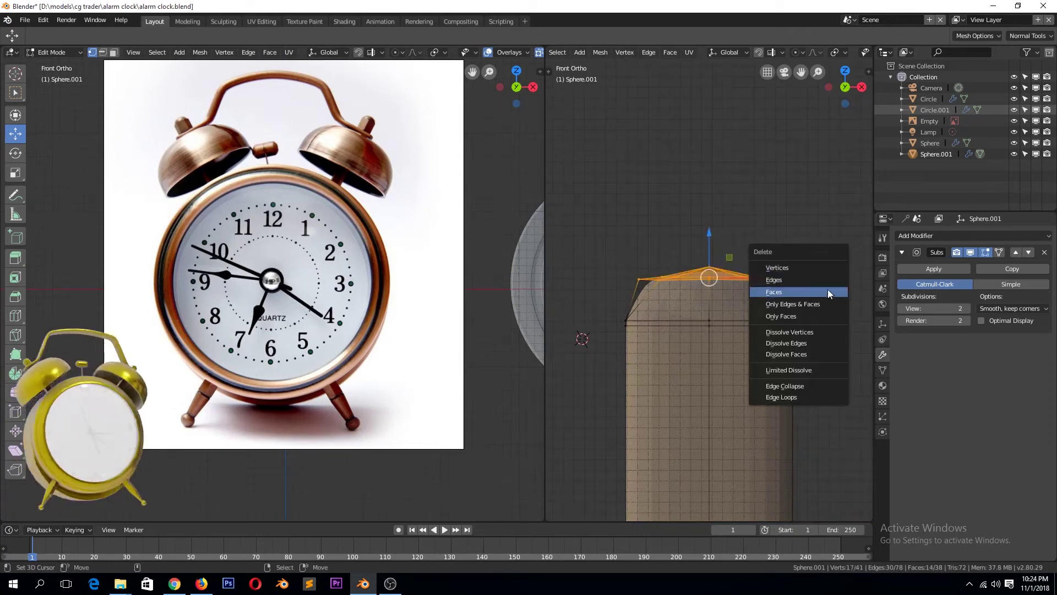
{"action": "left_click", "coordinate": [826, 292]}
{"action": "middle_click_drag", "start_coordinate": [716, 308], "coordinate": [692, 309]}
{"action": "key", "text": "alt+z"}
{"action": "key", "text": "f"}
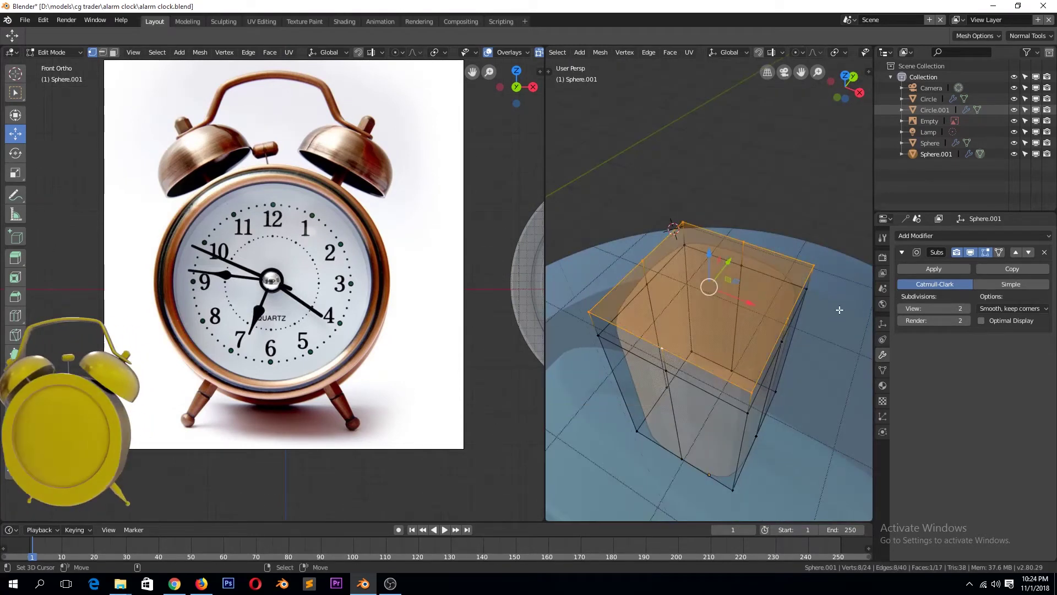
{"action": "left_click", "coordinate": [669, 358]}
{"action": "middle_click_drag", "start_coordinate": [670, 358], "coordinate": [715, 286]}
Join two opposite top vertices with J and bevel the top edges.
{"action": "left_click", "coordinate": [760, 259]}
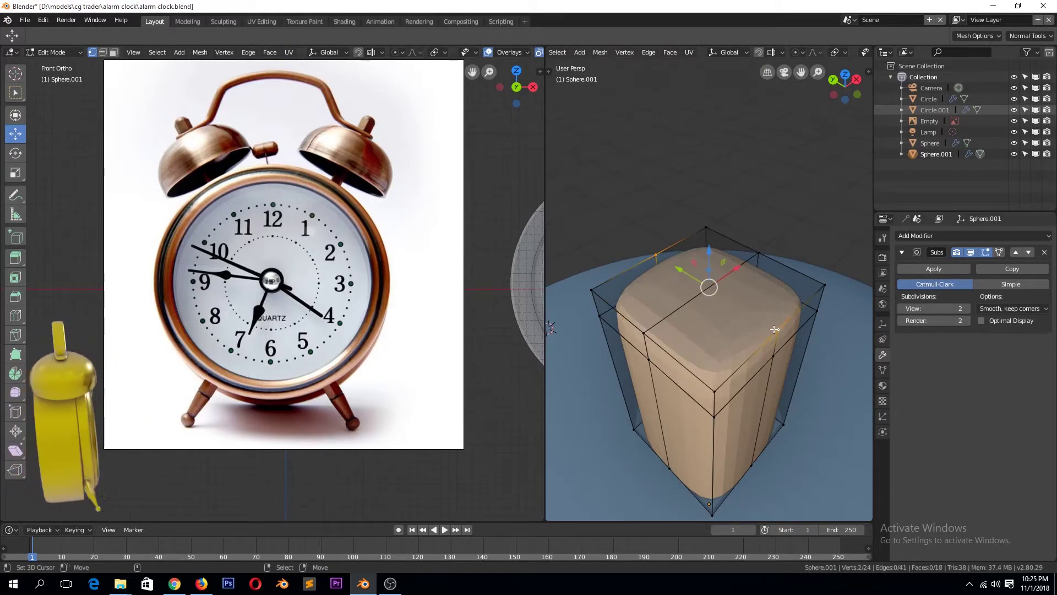
{"action": "key", "text": "j"}
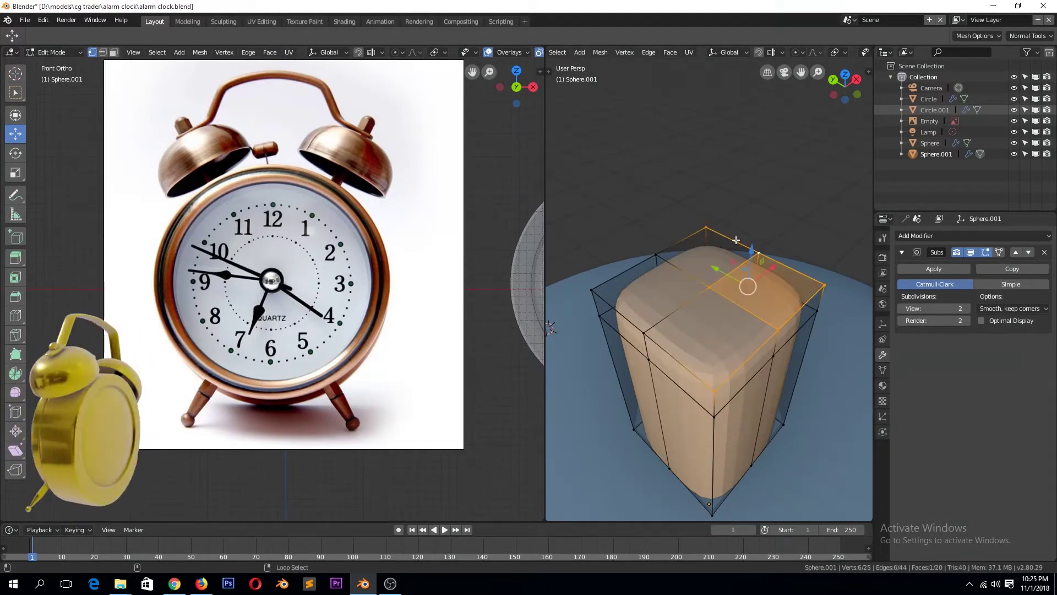
{"action": "key", "text": "2"}
{"action": "middle_click_drag", "start_coordinate": [737, 240], "coordinate": [731, 329]}
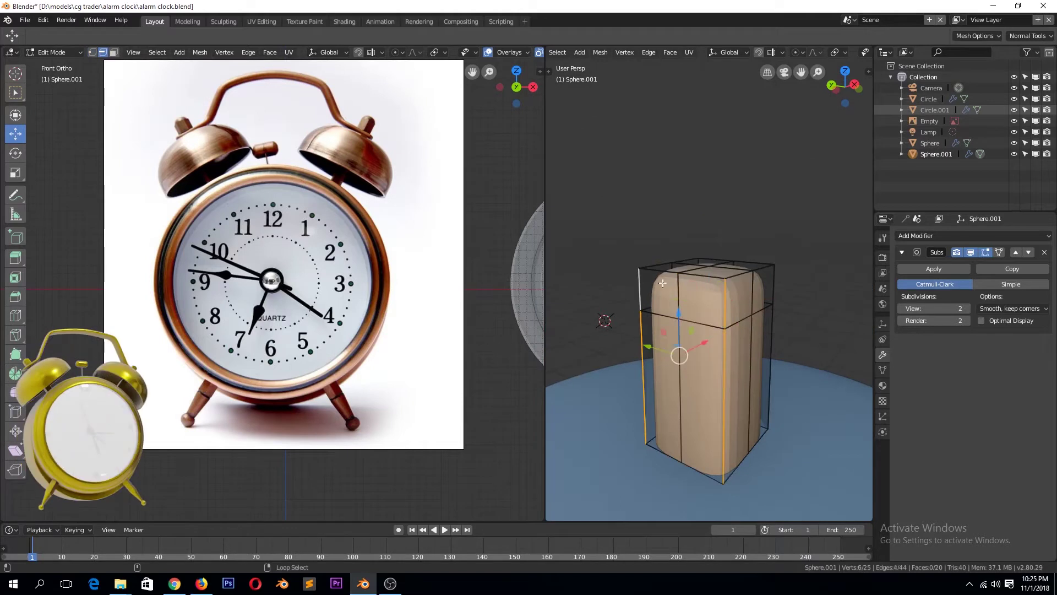
{"action": "middle_click_drag", "start_coordinate": [738, 278], "coordinate": [782, 259]}
{"action": "key", "text": "ctrl+b"}
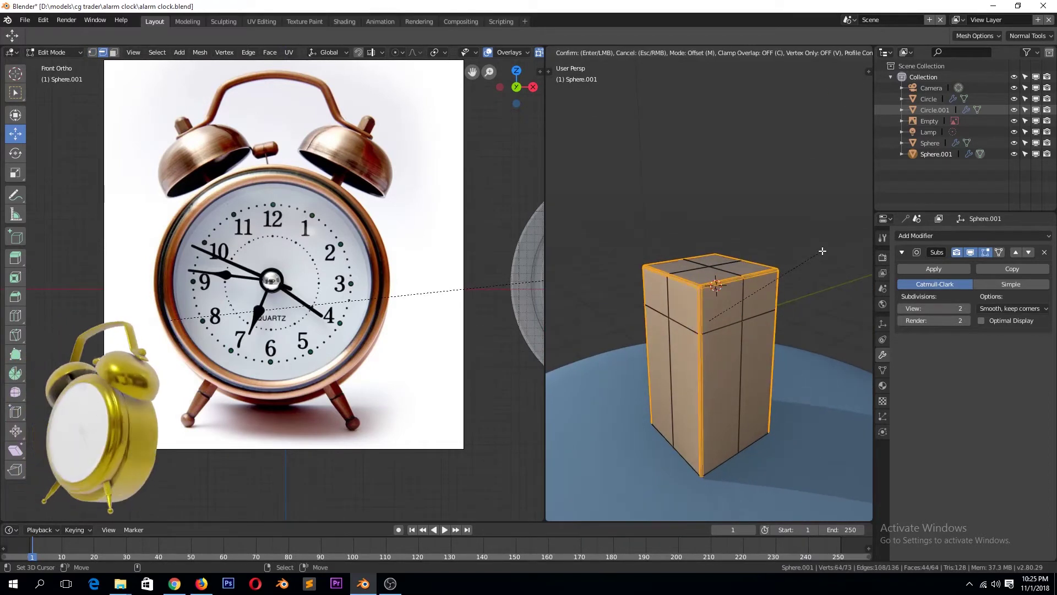
{"action": "left_click", "coordinate": [822, 251]}
Raise the middle top edge into a peak, working in see-through front view.
{"action": "key", "text": "KP_1"}
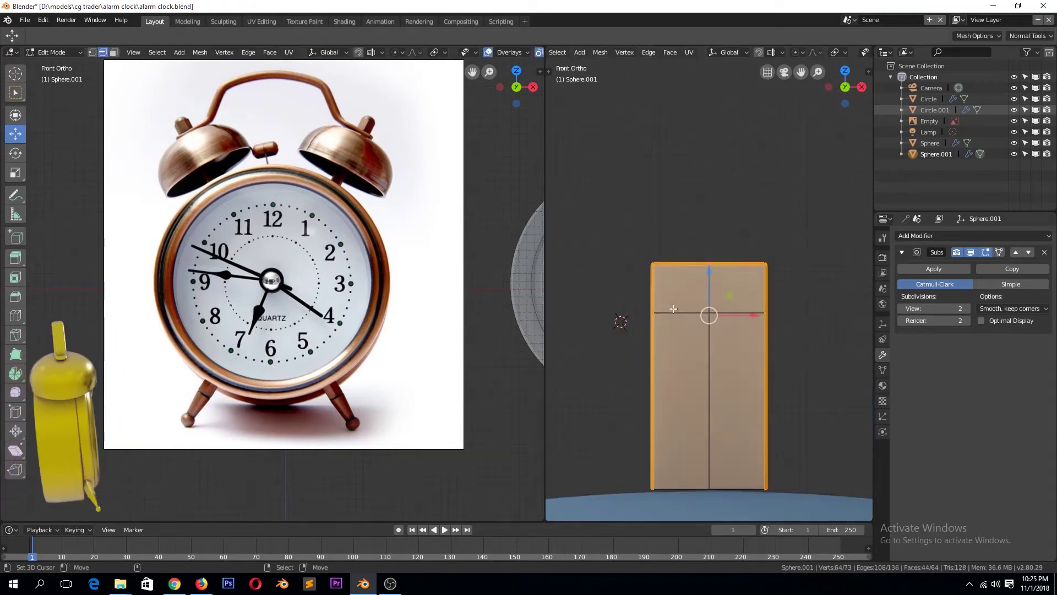
{"action": "scroll", "coordinate": [673, 309], "scroll_direction": "up", "scroll_amount": 1}
{"action": "key", "text": "alt+z"}
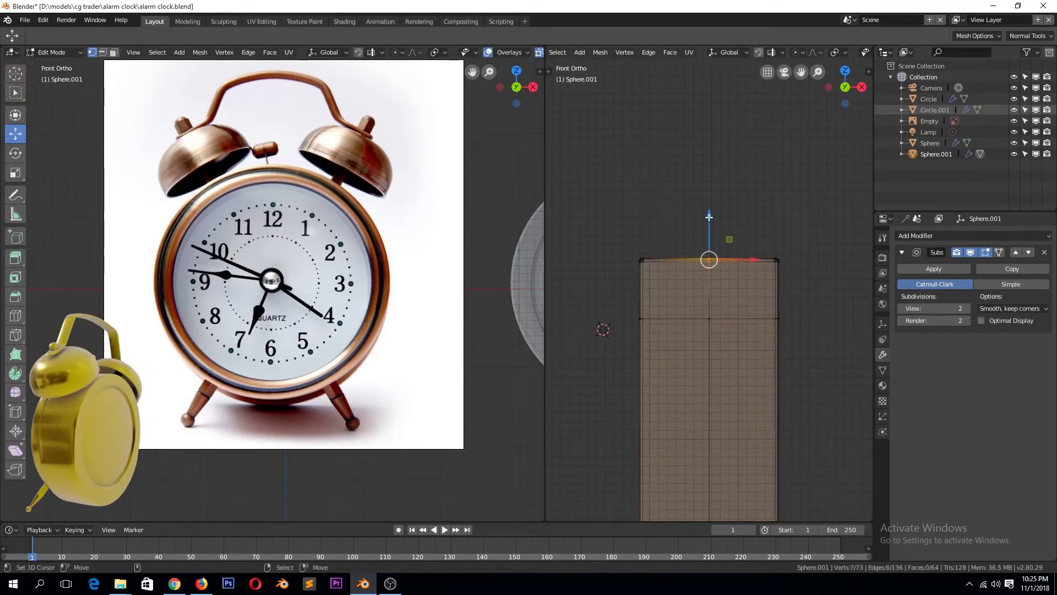
{"action": "left_click_drag", "start_coordinate": [710, 218], "coordinate": [710, 191]}
{"action": "key", "text": "KP_3"}
{"action": "left_click", "coordinate": [709, 191]}
Leave Edit Mode, turn off see-through shading and view the stem from the front.
{"action": "key", "text": "Tab"}
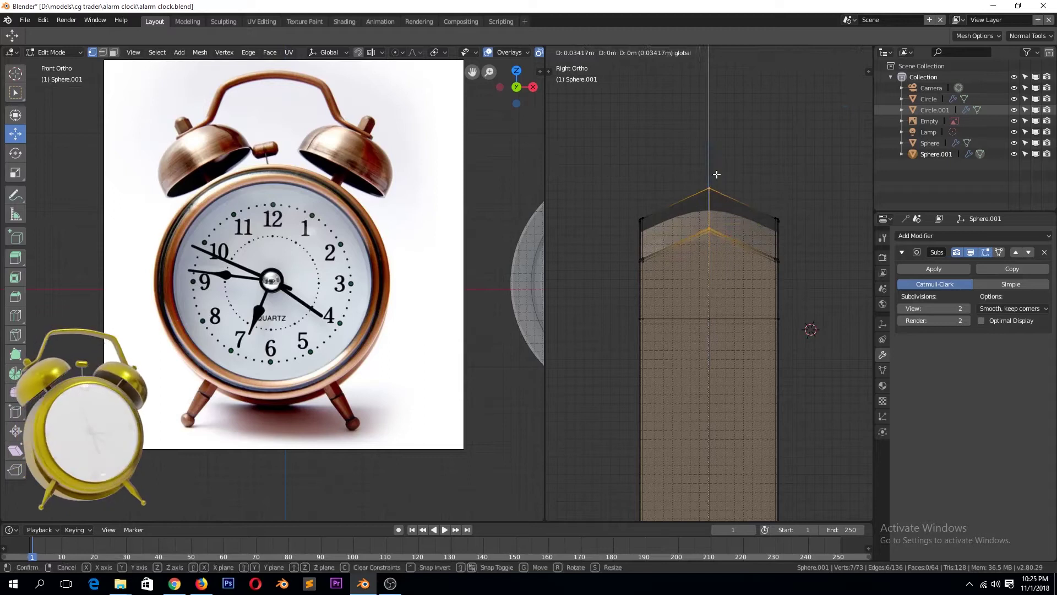
{"action": "middle_click_drag", "start_coordinate": [715, 201], "coordinate": [771, 265]}
{"action": "key", "text": "z"}
{"action": "left_click", "coordinate": [700, 229]}
{"action": "mouse_move", "coordinate": [671, 308]}
{"action": "middle_mouse_down"}
{"action": "mouse_move", "coordinate": [763, 303]}
{"action": "mouse_move", "coordinate": [723, 280]}
{"action": "middle_mouse_up"}
{"action": "scroll", "coordinate": [724, 280], "scroll_direction": "down", "scroll_amount": 4}
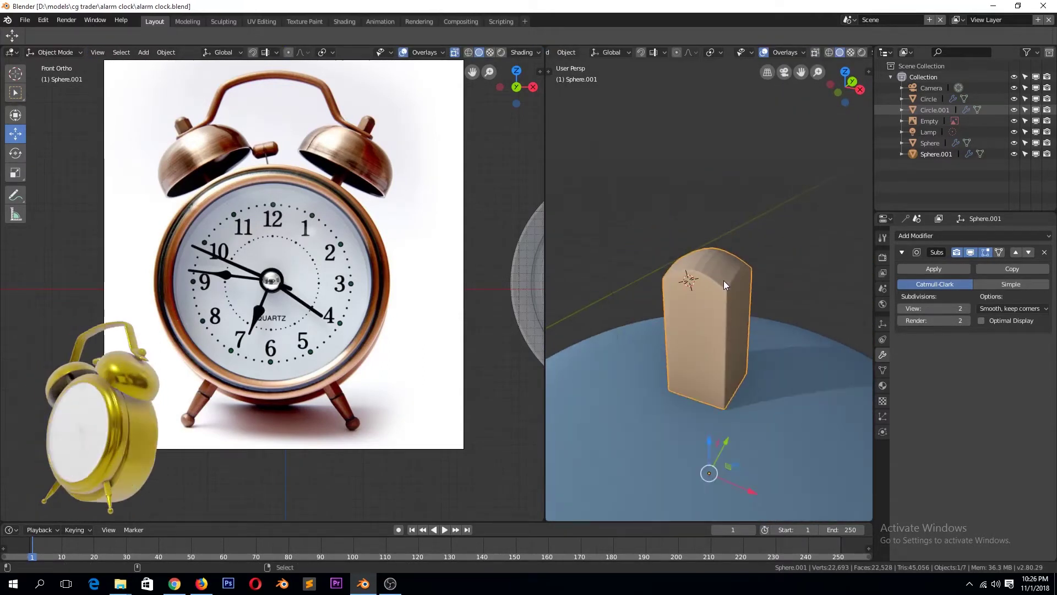
{"action": "key", "text": "KP_1"}
{"action": "scroll", "coordinate": [736, 306], "scroll_direction": "down", "scroll_amount": 4}
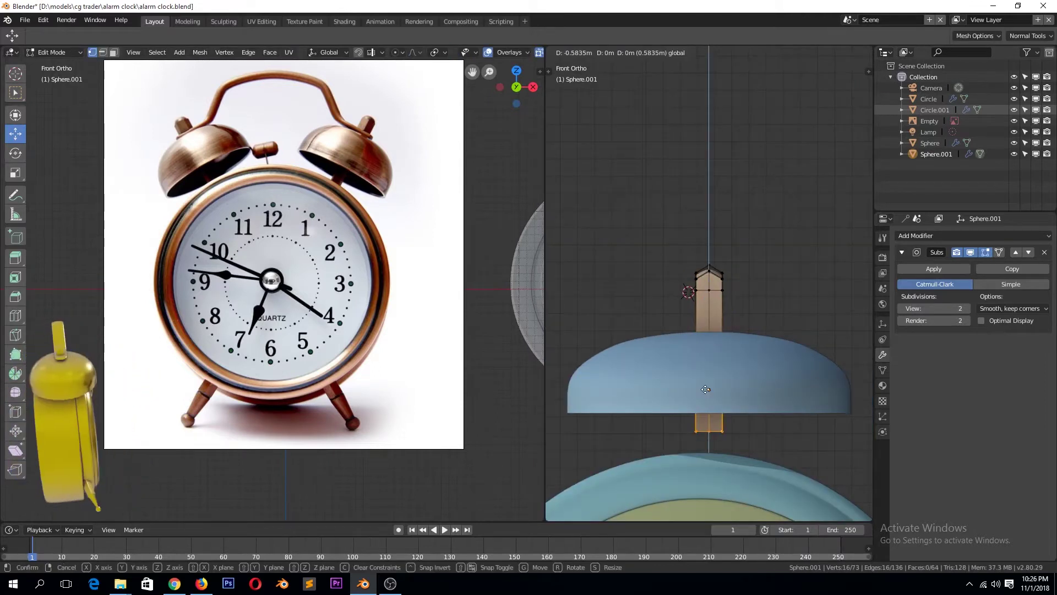
Save the file and give the bell's pin smooth shading.
{"action": "scroll", "coordinate": [759, 354], "scroll_direction": "up", "scroll_amount": 2}
{"action": "key", "text": "ctrl+s"}
{"action": "scroll", "coordinate": [765, 330], "scroll_direction": "up", "scroll_amount": 2}
{"action": "left_click", "coordinate": [705, 303]}
{"action": "key", "text": "KP_Decimal"}
{"action": "mouse_move", "coordinate": [800, 272]}
{"action": "middle_mouse_down"}
{"action": "mouse_move", "coordinate": [719, 321]}
{"action": "mouse_move", "coordinate": [784, 259]}
{"action": "mouse_move", "coordinate": [743, 257]}
{"action": "middle_mouse_up"}
{"action": "left_click", "coordinate": [166, 52]}
{"action": "left_click", "coordinate": [198, 264]}
Scale the bell taller along Z in the front view.
{"action": "scroll", "coordinate": [742, 257], "scroll_direction": "down", "scroll_amount": 3}
{"action": "scroll", "coordinate": [738, 362], "scroll_direction": "up", "scroll_amount": 4}
{"action": "left_click", "coordinate": [741, 322]}
{"action": "left_click", "coordinate": [166, 52]}
{"action": "key", "text": "KP_1"}
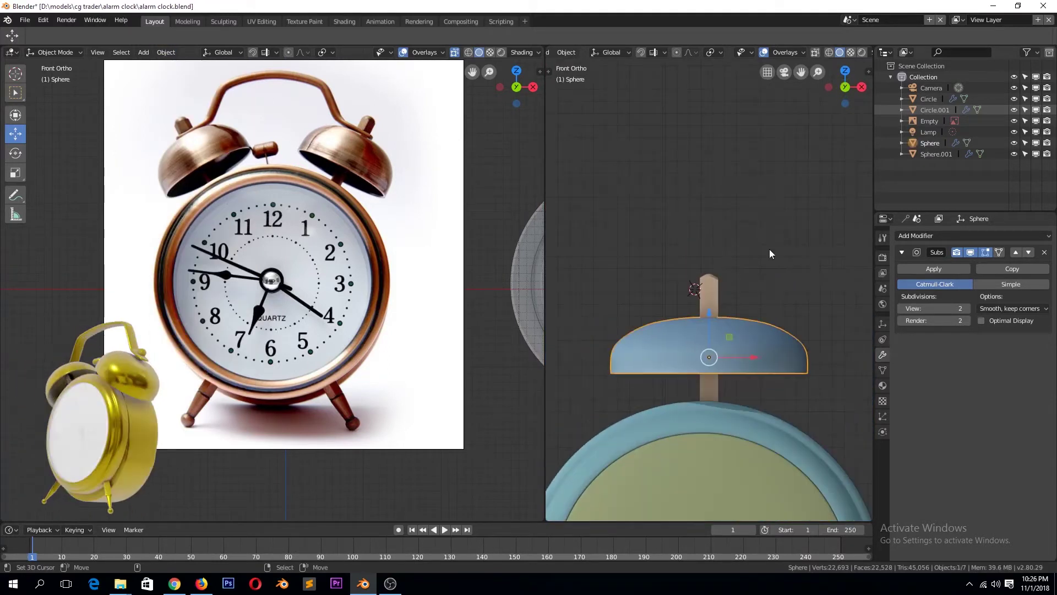
{"action": "key", "text": "s"}
{"action": "key", "text": "z"}
{"action": "left_click", "coordinate": [784, 241]}
Add and apply a 0.03 m Solidify modifier to the bell, removing its Subdivision modifier.
{"action": "key", "text": "Tab"}
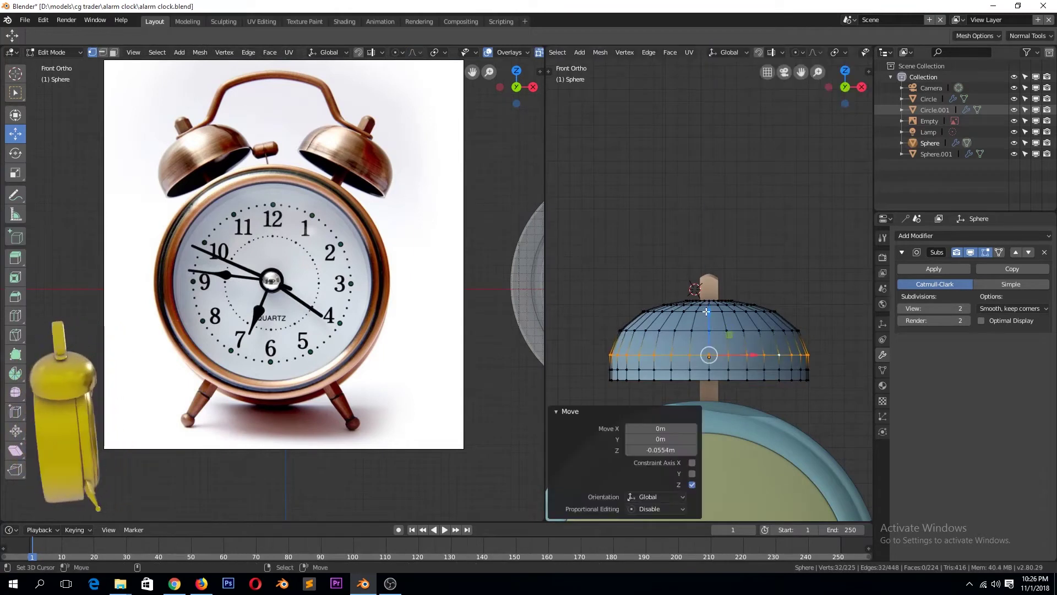
{"action": "key", "text": "Tab"}
{"action": "middle_click_drag", "start_coordinate": [784, 241], "coordinate": [757, 302]}
{"action": "left_click", "coordinate": [758, 302], "text": "alt"}
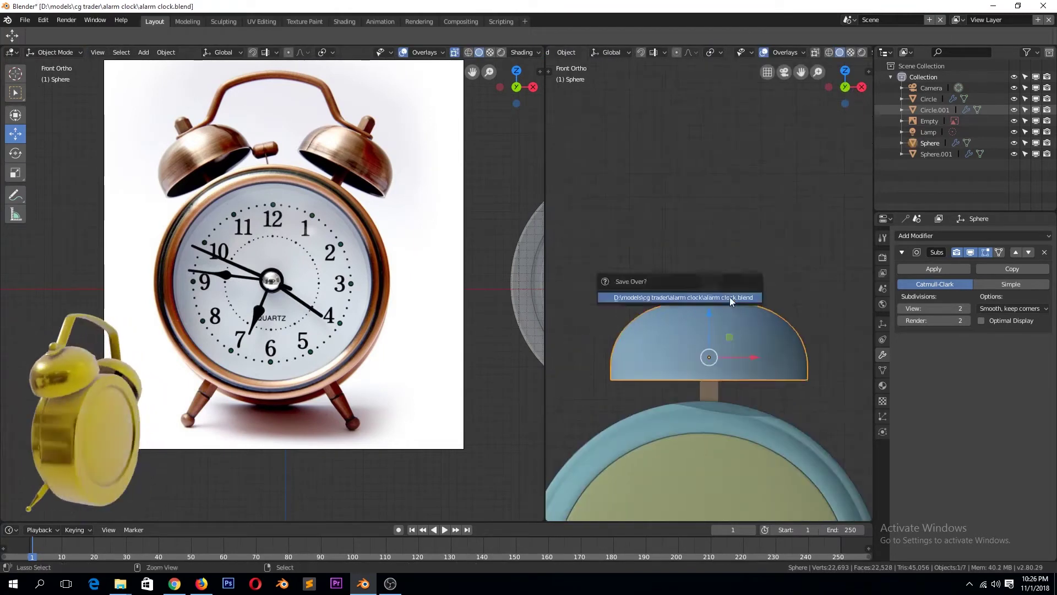
{"action": "left_click", "coordinate": [969, 236]}
{"action": "left_click", "coordinate": [858, 407]}
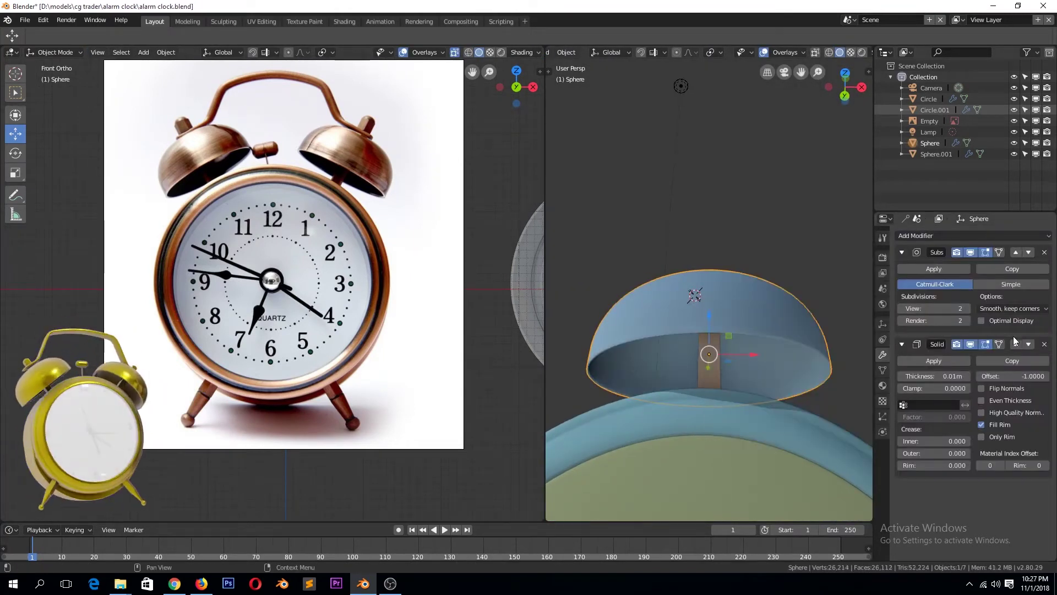
{"action": "left_click", "coordinate": [1044, 252]}
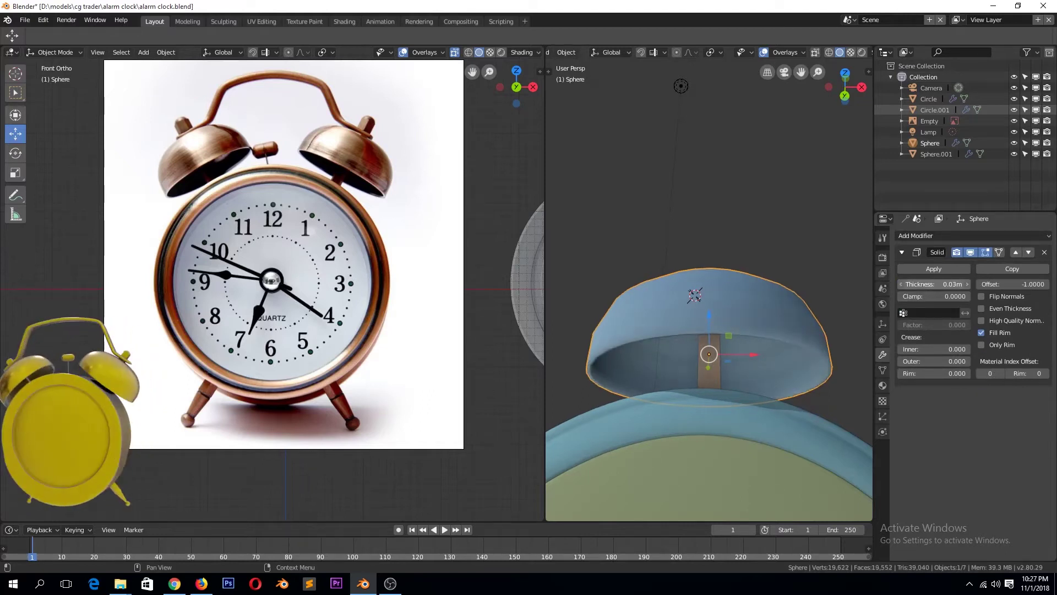
{"action": "left_click", "coordinate": [954, 270]}
Add a loop cut on the bell and slide it close to the rim.
{"action": "key", "text": "Tab"}
{"action": "key", "text": "ctrl+r"}
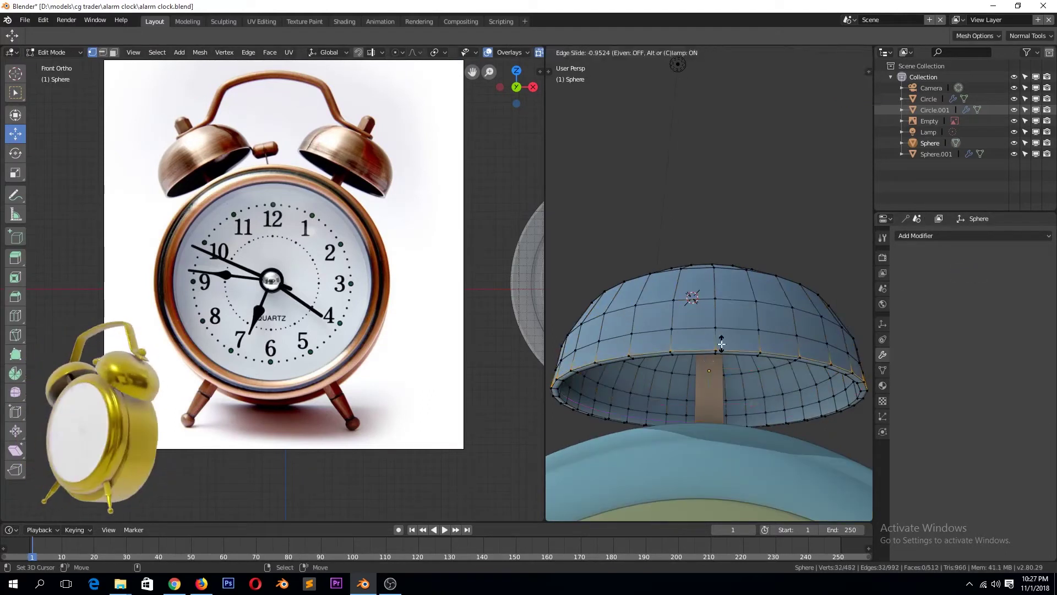
{"action": "left_click", "coordinate": [752, 268]}
{"action": "middle_click_drag", "start_coordinate": [753, 267], "coordinate": [773, 272]}
{"action": "key", "text": "ctrl+r"}
{"action": "left_click", "coordinate": [771, 279]}
{"action": "scroll", "coordinate": [814, 301], "scroll_direction": "down", "scroll_amount": 5}
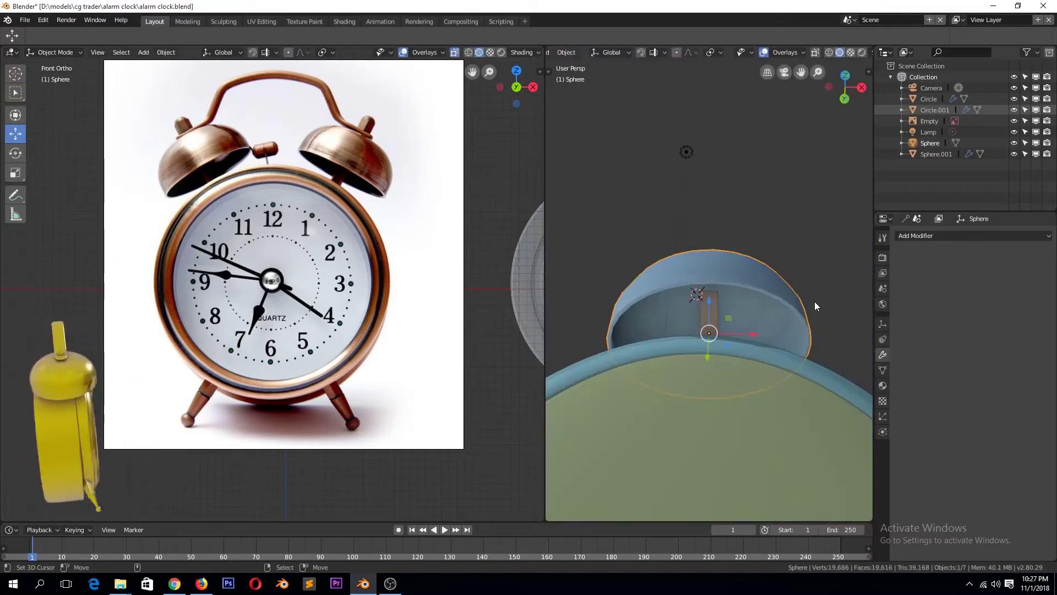
Add Subdivision smoothing and join the bell with its pin as Sphere.001.
{"action": "key", "text": "ctrl+2"}
{"action": "key", "text": "Tab"}
{"action": "key", "text": "KP_1"}
{"action": "key", "text": "Delete"}
{"action": "left_click", "coordinate": [754, 316]}
{"action": "scroll", "coordinate": [755, 316], "scroll_direction": "down", "scroll_amount": 3}
Shrink the bell to 0.803, tilt it 9.74°, and place it at the clock's upper right.
{"action": "key", "text": "r"}
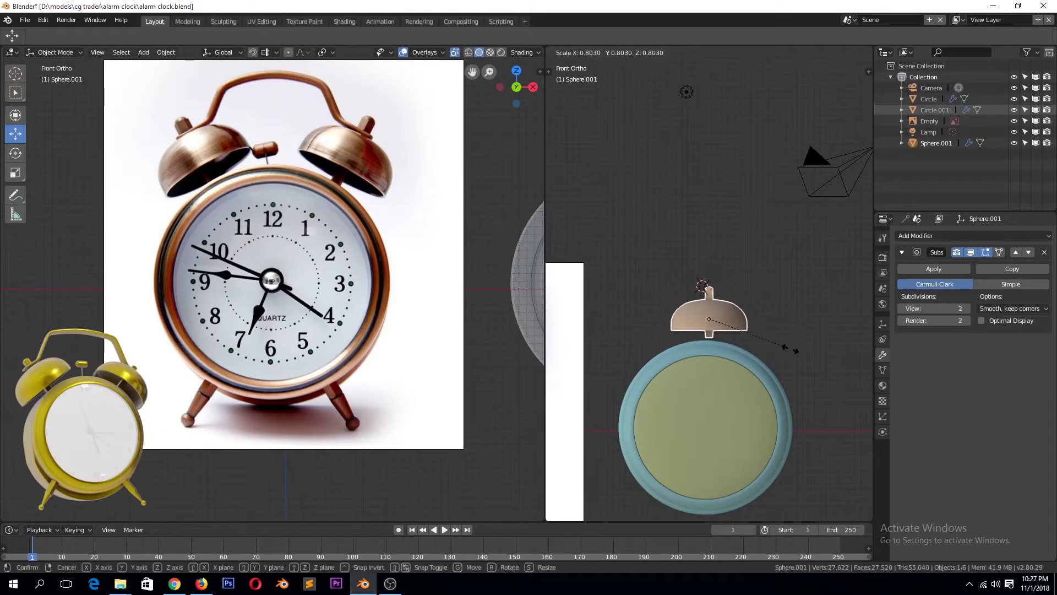
{"action": "left_click", "coordinate": [795, 350]}
{"action": "key", "text": "r"}
{"action": "left_click", "coordinate": [817, 380]}
{"action": "key", "text": "g"}
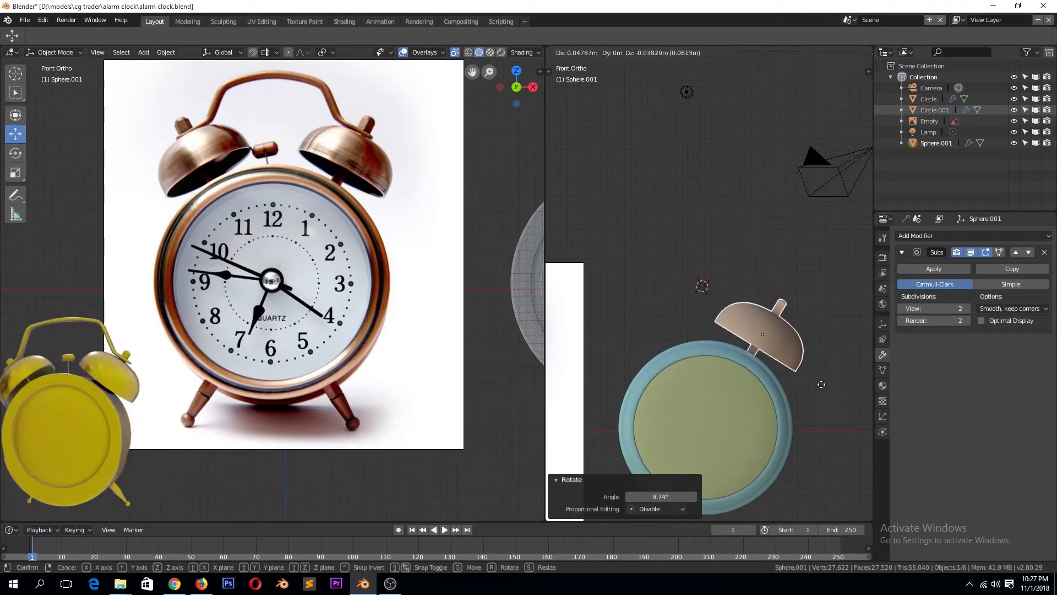
{"action": "left_click", "coordinate": [822, 384]}
Try a horizontally flipped linked copy of the bell on the left, then delete it.
{"action": "key", "text": "alt+d"}
{"action": "right_click", "coordinate": [824, 390]}
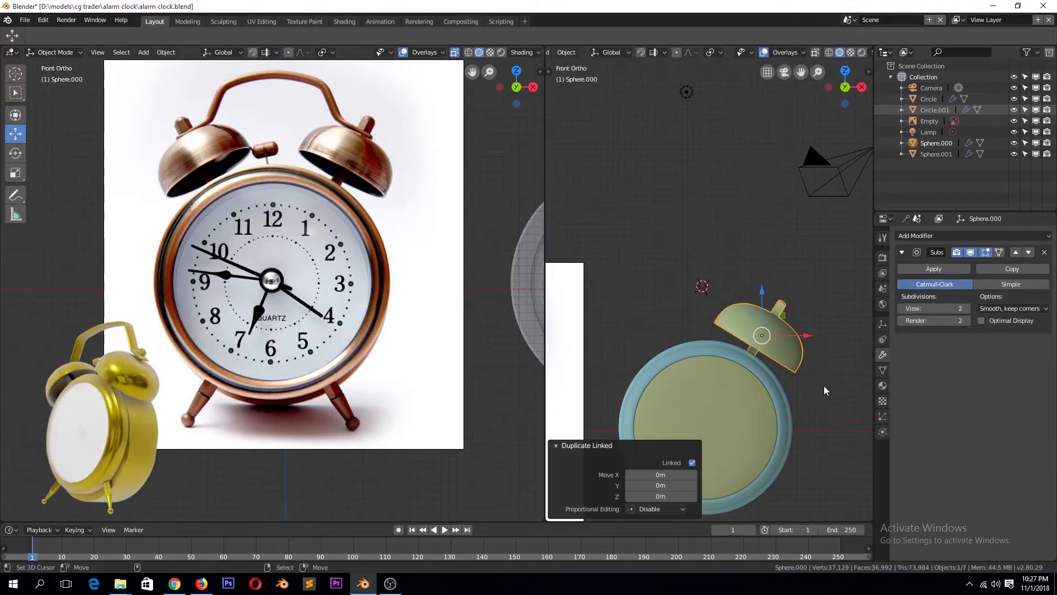
{"action": "key", "text": "ctrl+m"}
{"action": "key", "text": "x"}
{"action": "key", "text": "Return"}
{"action": "key", "text": "g"}
{"action": "key", "text": "x"}
{"action": "left_click", "coordinate": [706, 331]}
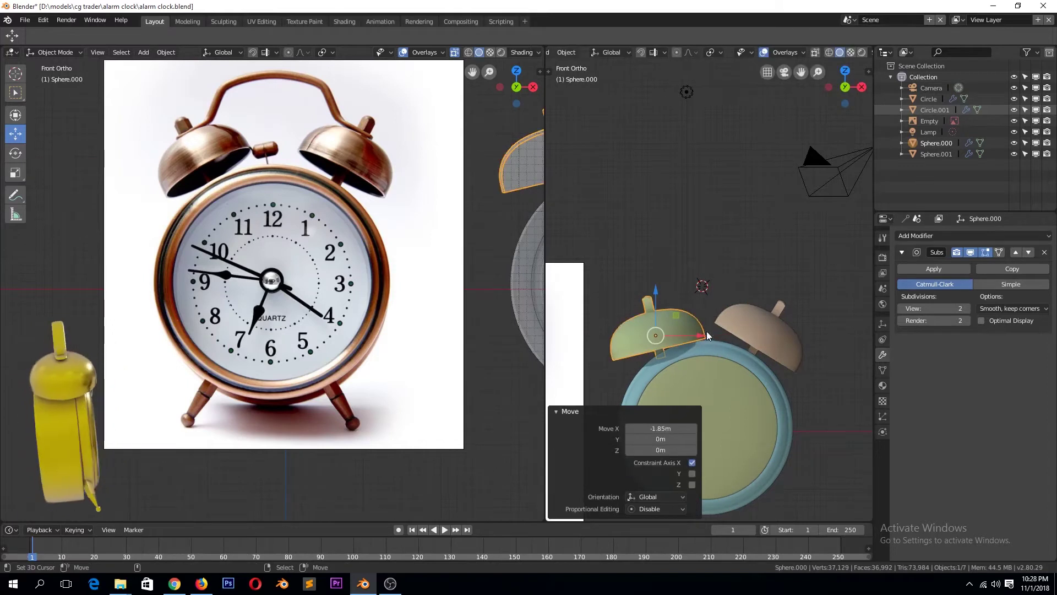
{"action": "key", "text": "x"}
Set the bell's origin to the clock body's centre using the 3D cursor.
{"action": "left_click", "coordinate": [734, 303]}
{"action": "left_click", "coordinate": [738, 355]}
{"action": "key", "text": "shift+s"}
{"action": "left_click", "coordinate": [748, 402]}
{"action": "left_click", "coordinate": [769, 327]}
{"action": "left_click", "coordinate": [165, 51]}
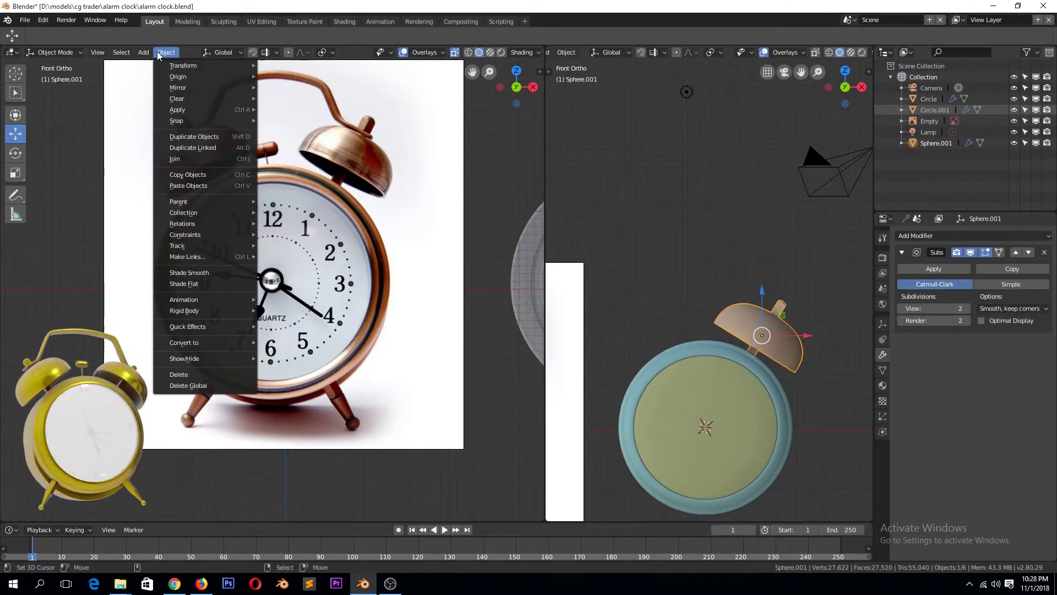
{"action": "left_click", "coordinate": [305, 102]}
Give the bell a Mirror modifier on X only, applying its rotation first.
{"action": "key", "text": "ctrl+s"}
{"action": "left_click", "coordinate": [972, 235]}
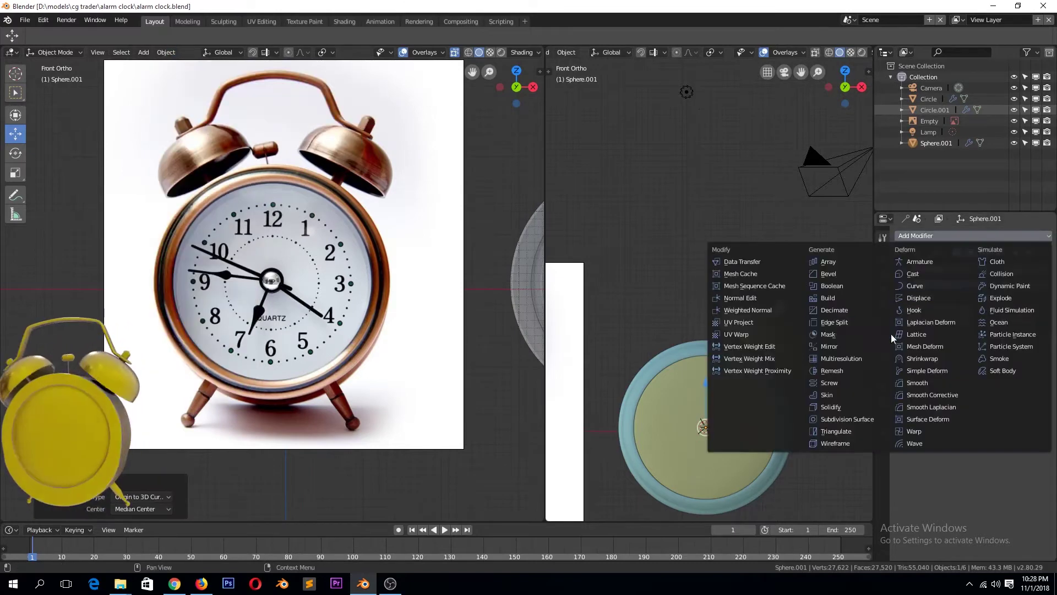
{"action": "left_click", "coordinate": [848, 346]}
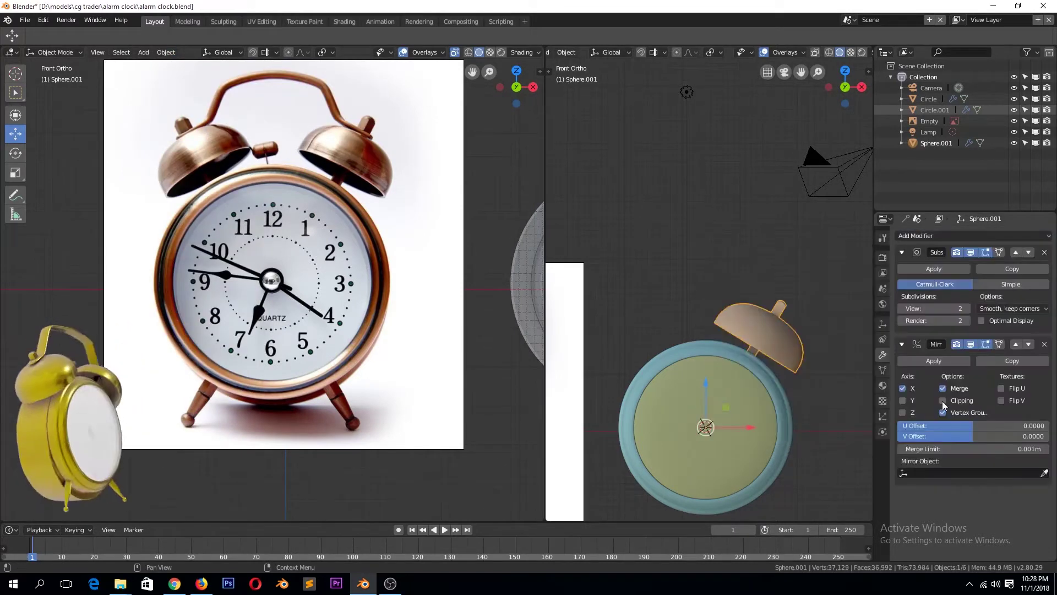
{"action": "left_click", "coordinate": [904, 413]}
{"action": "key", "text": "ctrl+a"}
{"action": "left_click", "coordinate": [707, 342]}
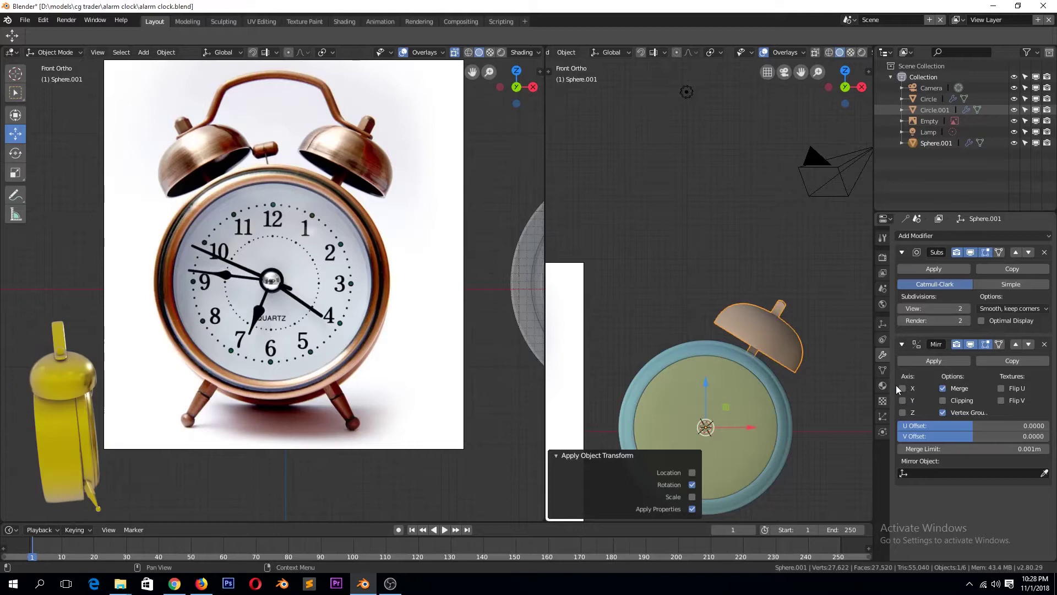
{"action": "left_click", "coordinate": [902, 388]}
{"action": "middle_click_drag", "start_coordinate": [704, 296], "coordinate": [722, 321]}
{"action": "key", "text": "KP_1"}
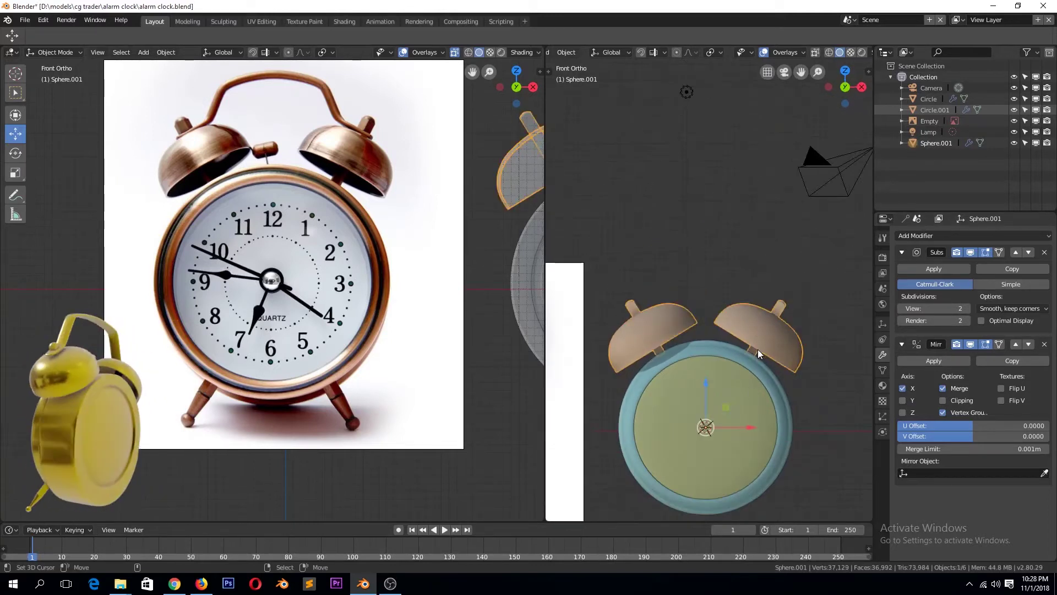
Snap the bell to the 3D cursor, check it in edit mode, and save.
{"action": "left_click", "coordinate": [764, 326]}
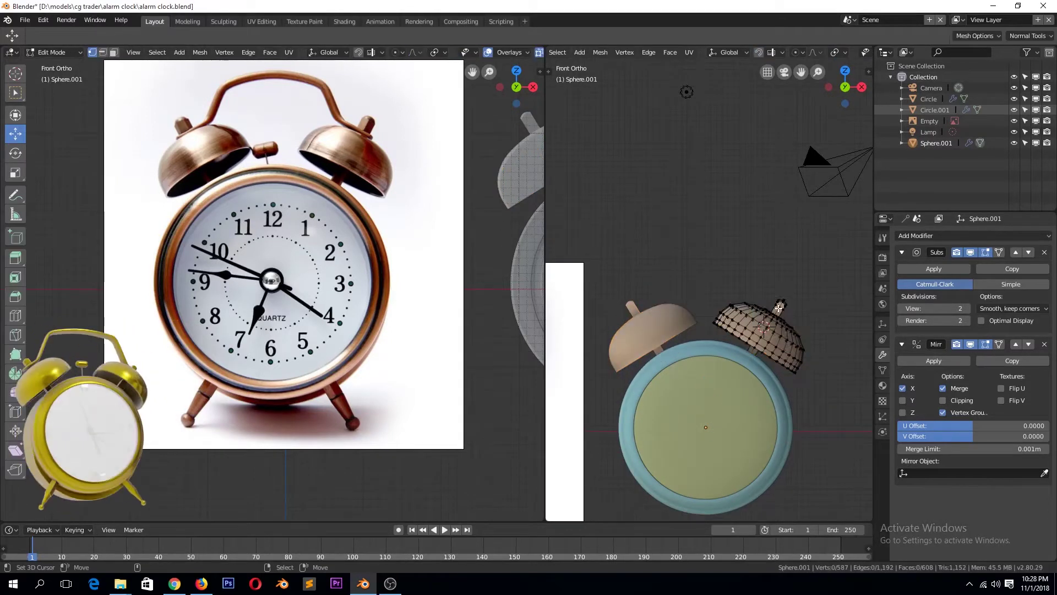
{"action": "key", "text": "shift+s"}
{"action": "left_click", "coordinate": [788, 239]}
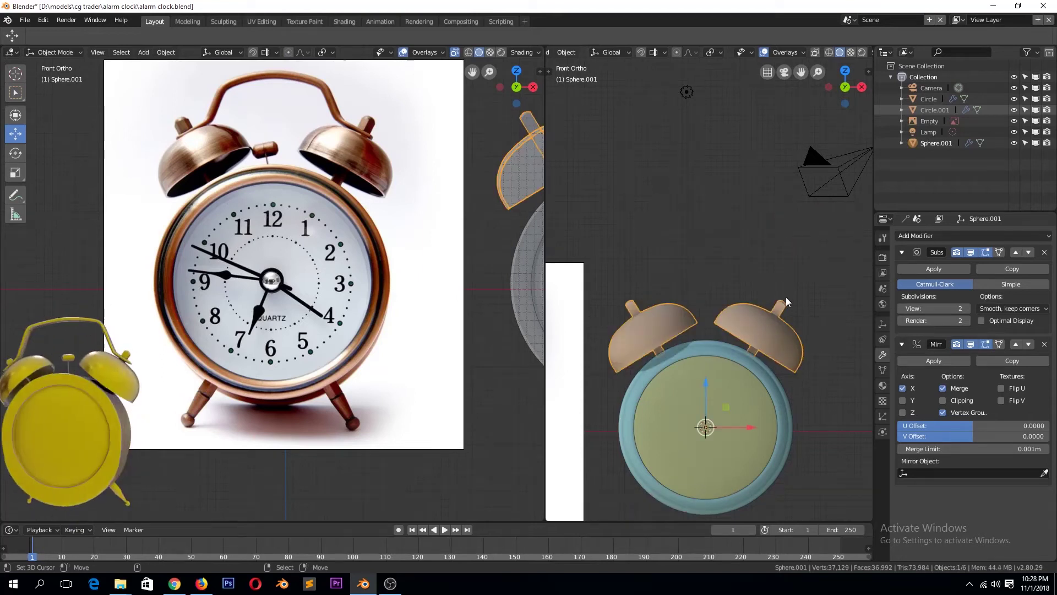
{"action": "key", "text": "Tab"}
{"action": "key", "text": "comma"}
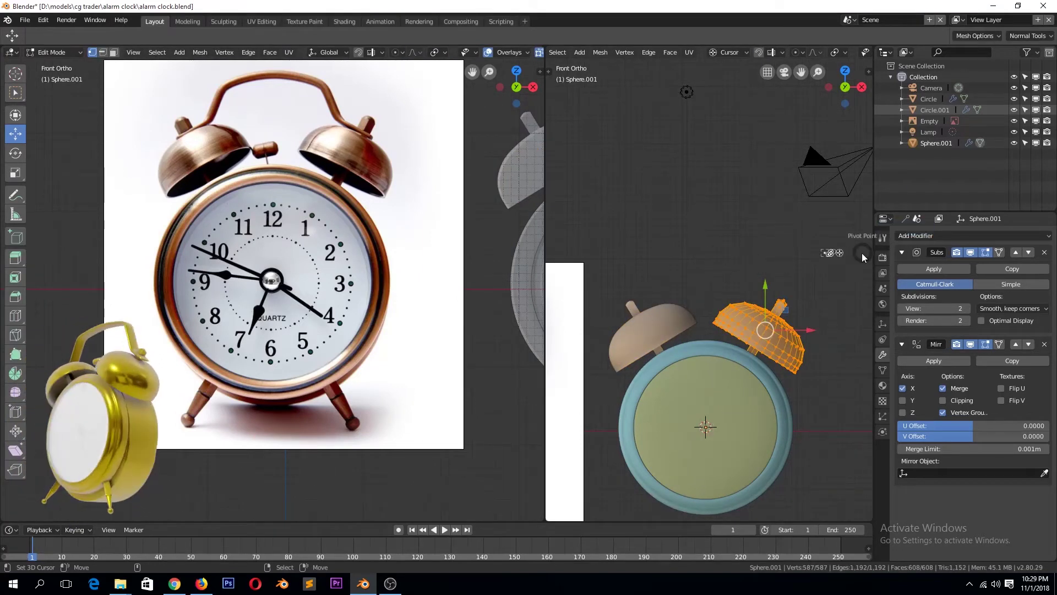
{"action": "key", "text": "Tab"}
{"action": "key", "text": "ctrl+s"}
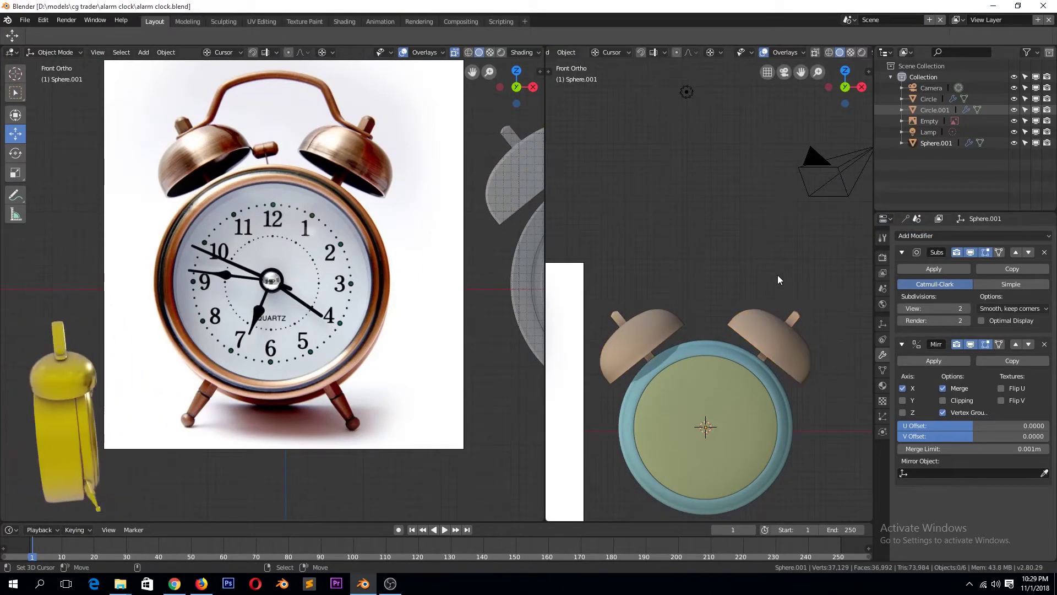
{"action": "scroll", "coordinate": [778, 275], "scroll_direction": "down", "scroll_amount": 1}
Enter edit mode on the clock body Circle and inspect its faces with see-through display.
{"action": "left_click", "coordinate": [765, 401]}
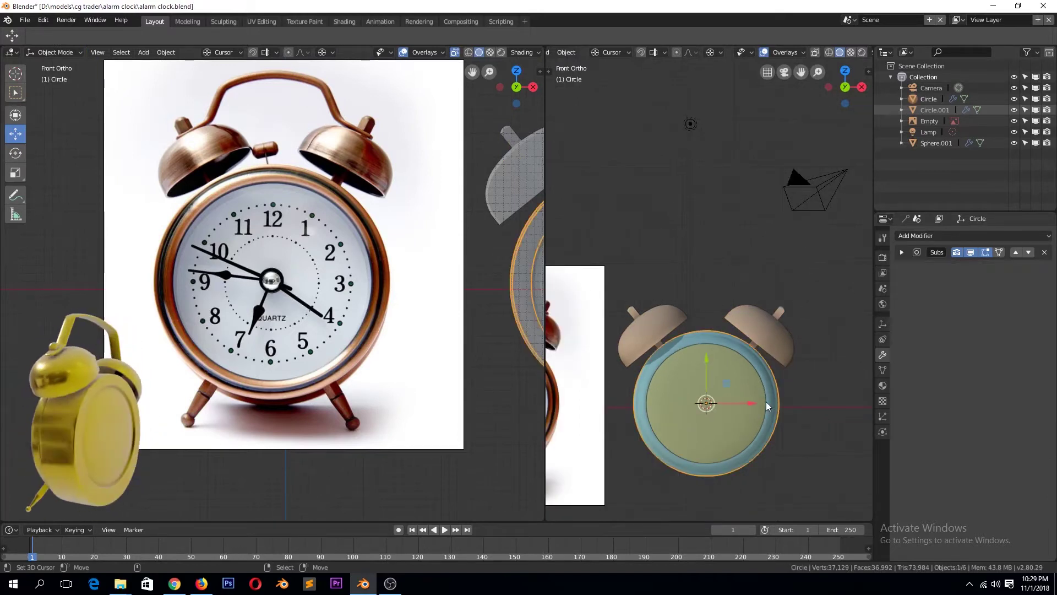
{"action": "key", "text": "KP_Decimal"}
{"action": "key", "text": "Tab"}
{"action": "middle_click_drag", "start_coordinate": [767, 285], "coordinate": [746, 298]}
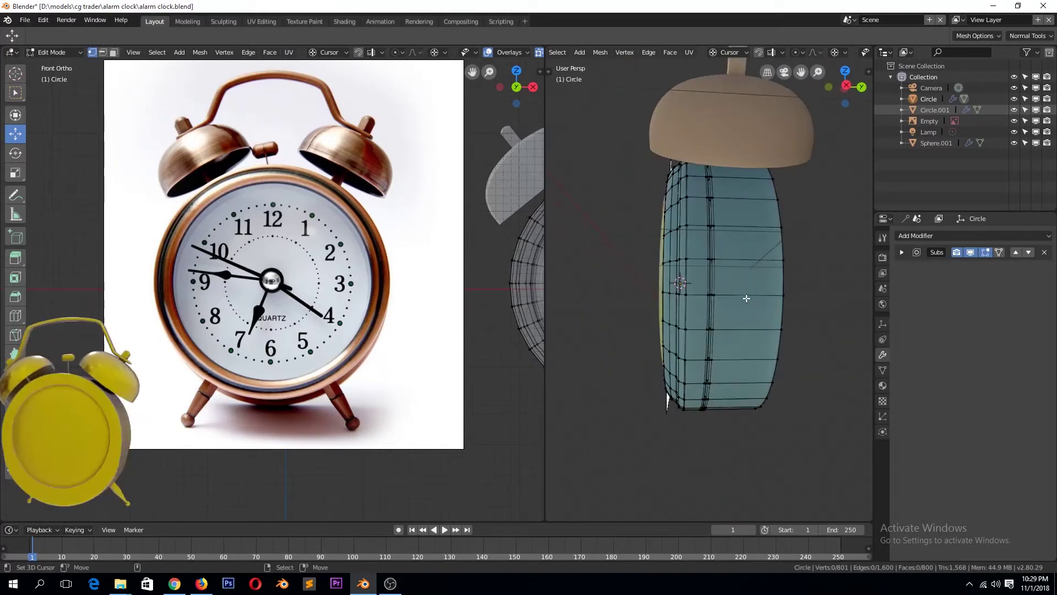
{"action": "mouse_move", "coordinate": [751, 256]}
{"action": "middle_mouse_down"}
{"action": "mouse_move", "coordinate": [715, 264]}
{"action": "mouse_move", "coordinate": [697, 318]}
{"action": "middle_mouse_up"}
{"action": "left_click", "coordinate": [716, 265]}
{"action": "left_click", "coordinate": [697, 317], "text": "ctrl"}
{"action": "key", "text": "KP_1"}
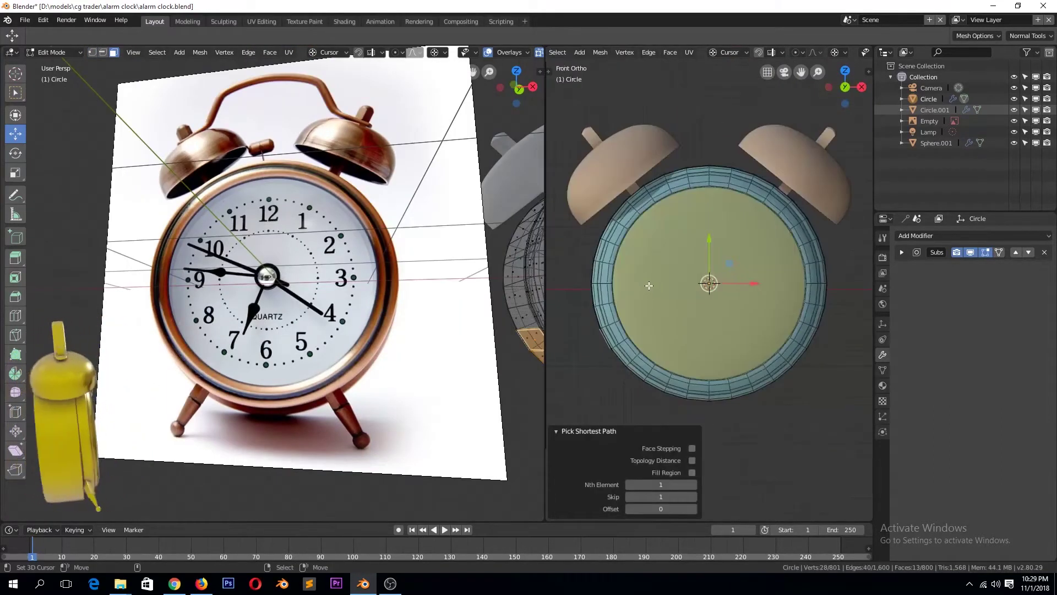
{"action": "key", "text": "alt+z"}
{"action": "middle_click_drag", "start_coordinate": [649, 285], "coordinate": [683, 328]}
{"action": "key", "text": "KP_1"}
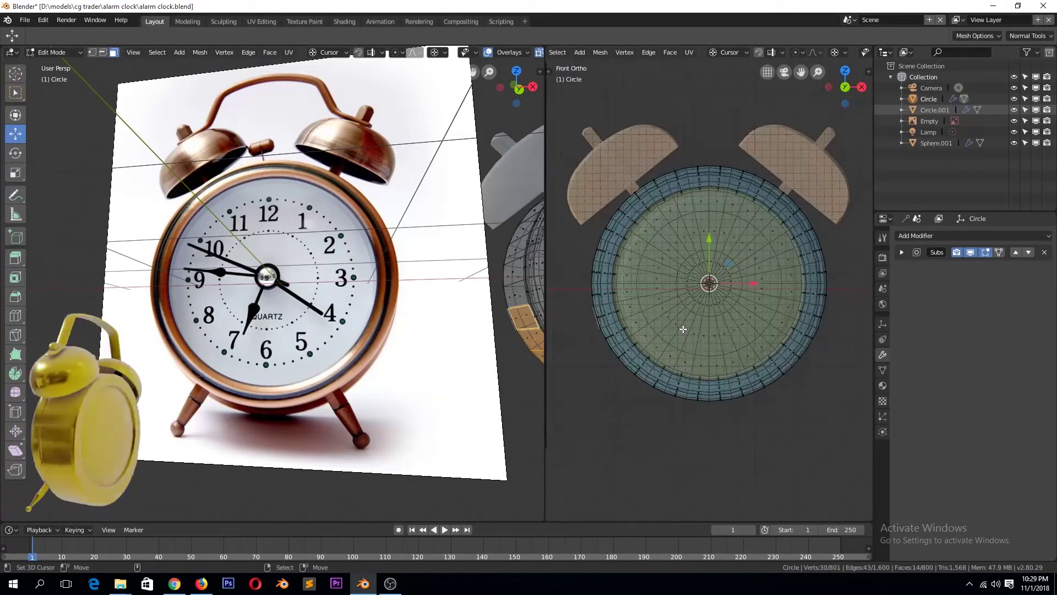
{"action": "mouse_move", "coordinate": [804, 309]}
{"action": "middle_mouse_down"}
{"action": "mouse_move", "coordinate": [676, 335]}
{"action": "mouse_move", "coordinate": [774, 297]}
{"action": "mouse_move", "coordinate": [636, 364]}
{"action": "middle_mouse_up"}
{"action": "key", "text": "alt+z"}
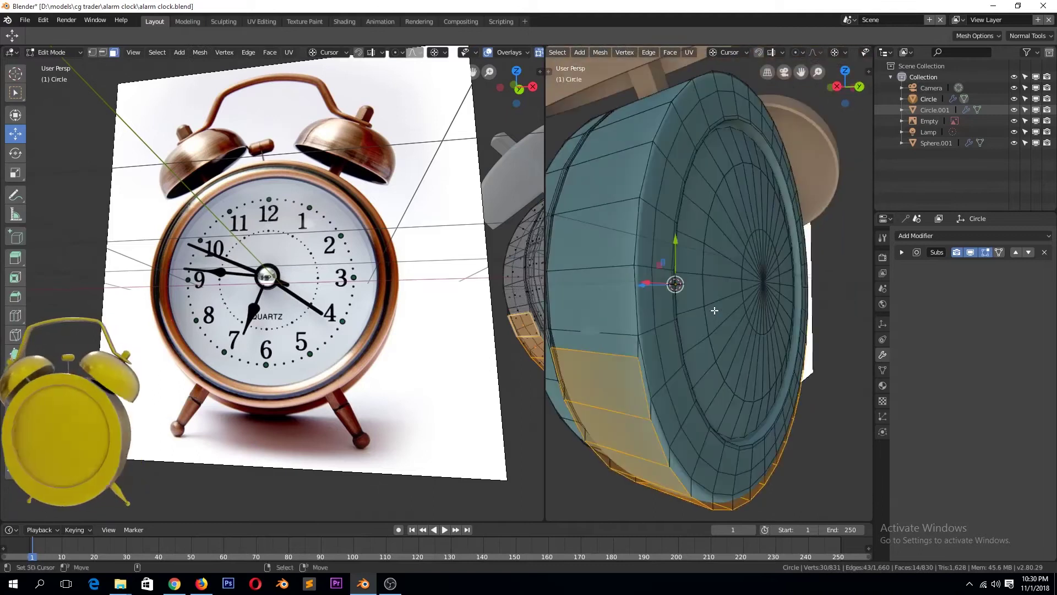
Switch to vertex selection and pick vertices on the clock body's side.
{"action": "key", "text": "1"}
{"action": "left_click", "coordinate": [635, 364]}
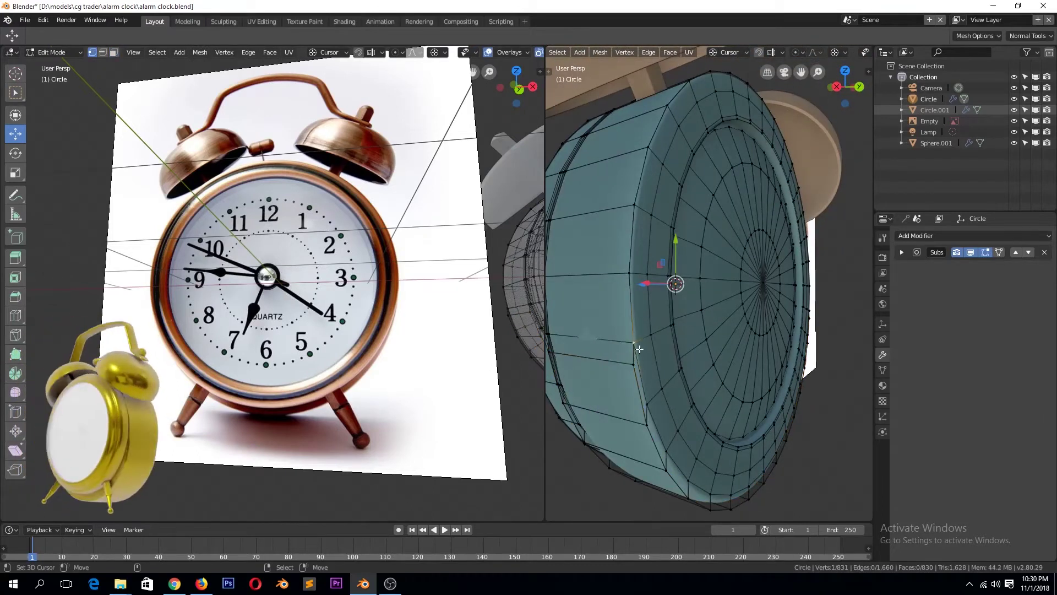
{"action": "middle_click_drag", "start_coordinate": [642, 354], "coordinate": [652, 369]}
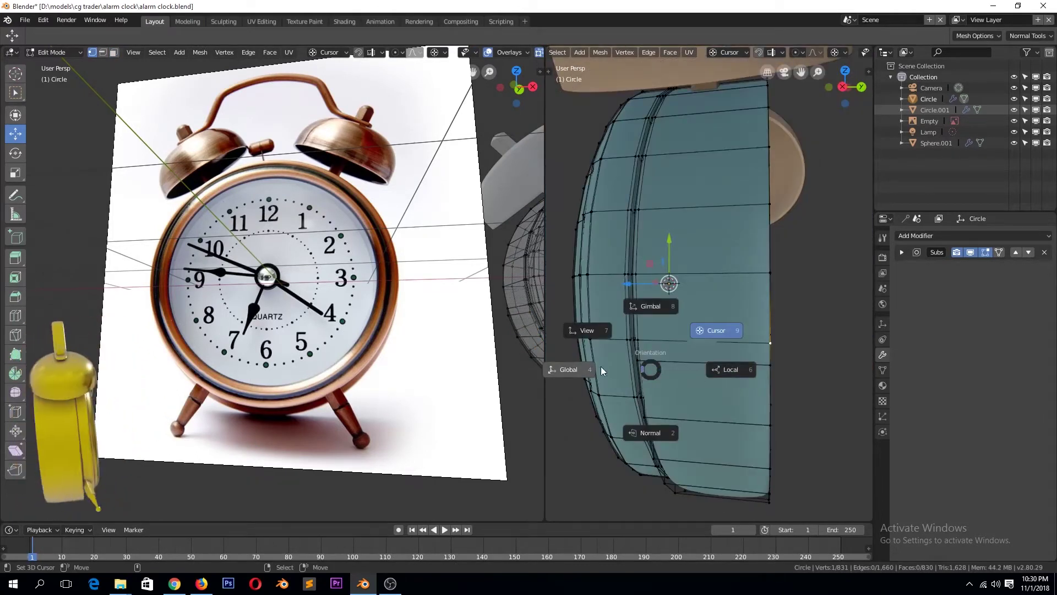
{"action": "middle_click_drag", "start_coordinate": [759, 343], "coordinate": [635, 402]}
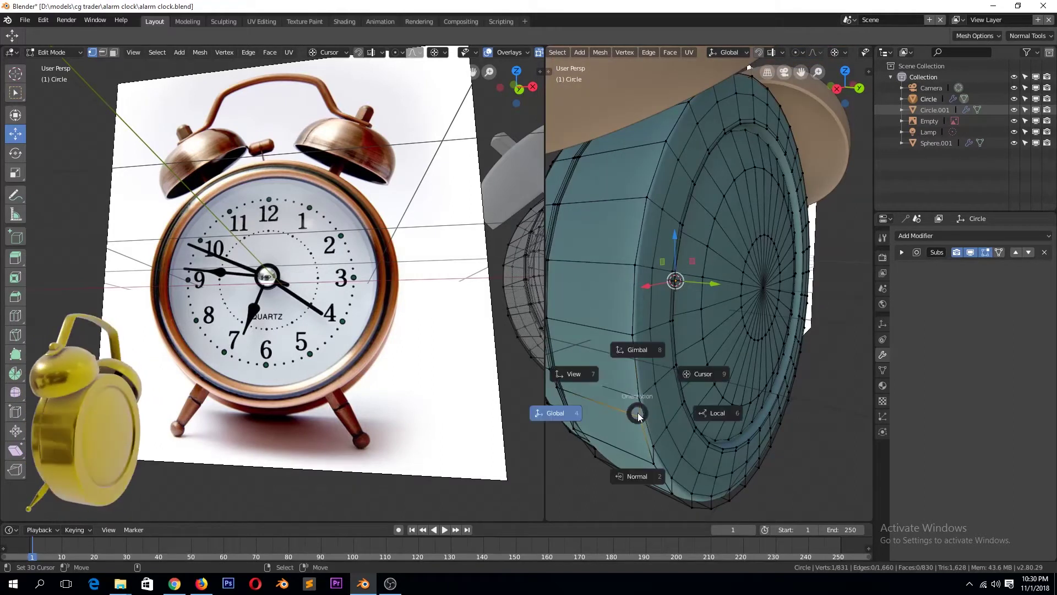
{"action": "left_click", "coordinate": [771, 357]}
{"action": "key", "text": "period"}
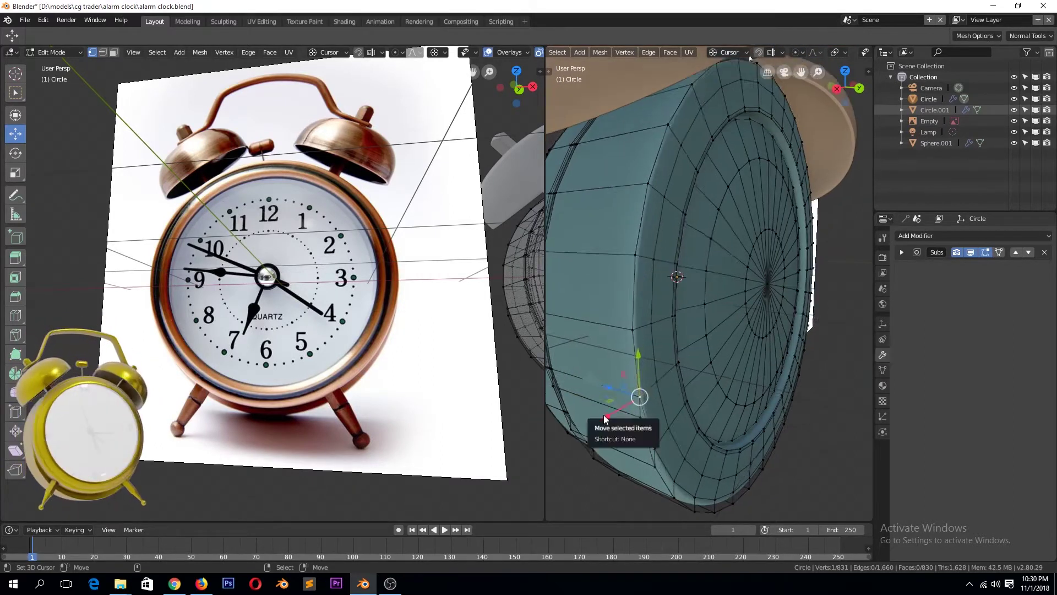
{"action": "scroll", "coordinate": [688, 369], "scroll_direction": "up", "scroll_amount": 5}
Edge-slide a vertical side loop of the clock body into place.
{"action": "left_click", "coordinate": [720, 349], "text": "alt"}
{"action": "key", "text": "g"}
{"action": "key", "text": "g"}
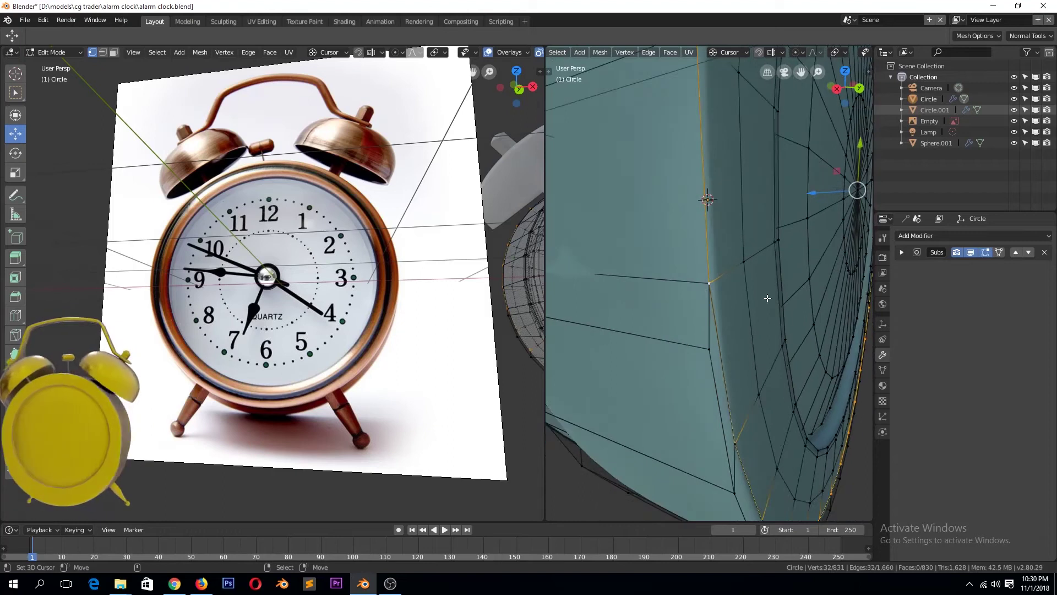
{"action": "left_click", "coordinate": [708, 200]}
{"action": "middle_click_drag", "start_coordinate": [666, 295], "coordinate": [639, 291]}
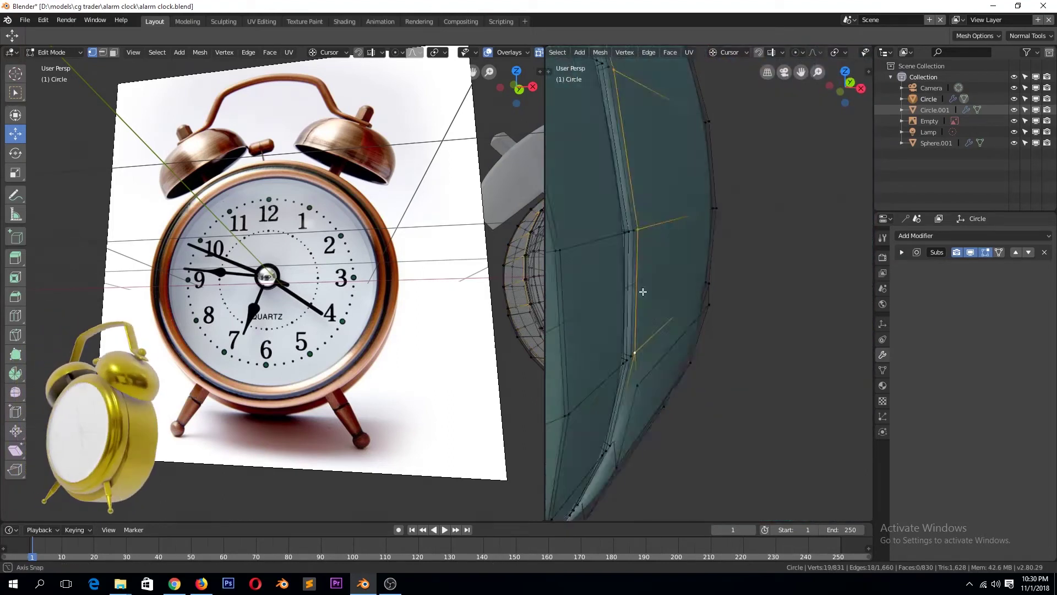
{"action": "left_click", "coordinate": [590, 296], "text": "alt"}
{"action": "scroll", "coordinate": [628, 316], "scroll_direction": "down", "scroll_amount": 3}
{"action": "scroll", "coordinate": [708, 297], "scroll_direction": "up", "scroll_amount": 4}
Merge the first two stray vertex pairs on the back rim At Last.
{"action": "left_click", "coordinate": [711, 286], "text": "shift"}
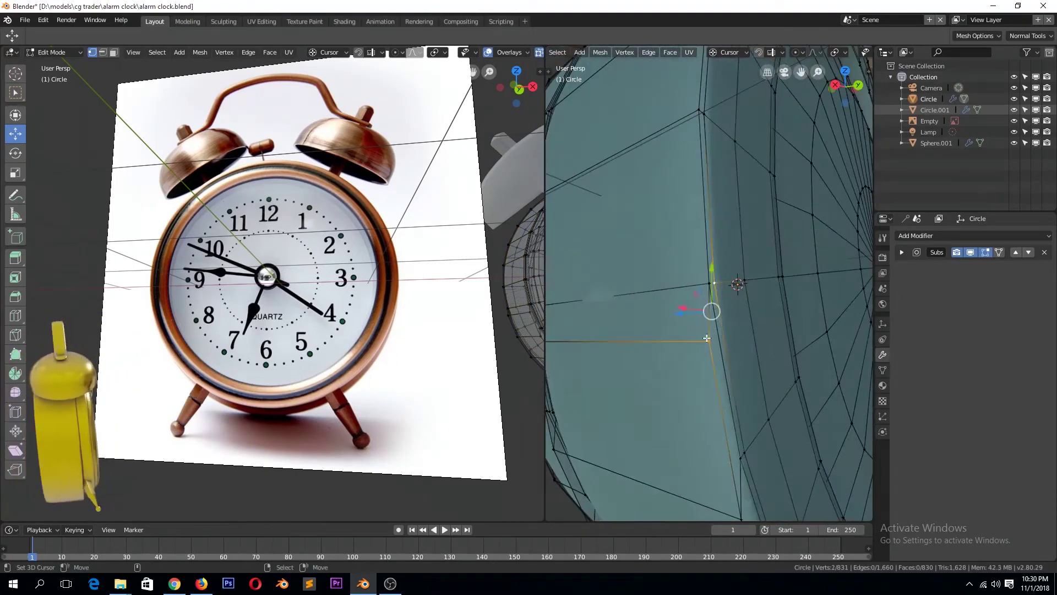
{"action": "key", "text": "alt+m"}
{"action": "left_click", "coordinate": [677, 303]}
{"action": "scroll", "coordinate": [742, 335], "scroll_direction": "down", "scroll_amount": 3}
{"action": "left_click", "coordinate": [604, 291], "text": "shift"}
{"action": "key", "text": "alt+m"}
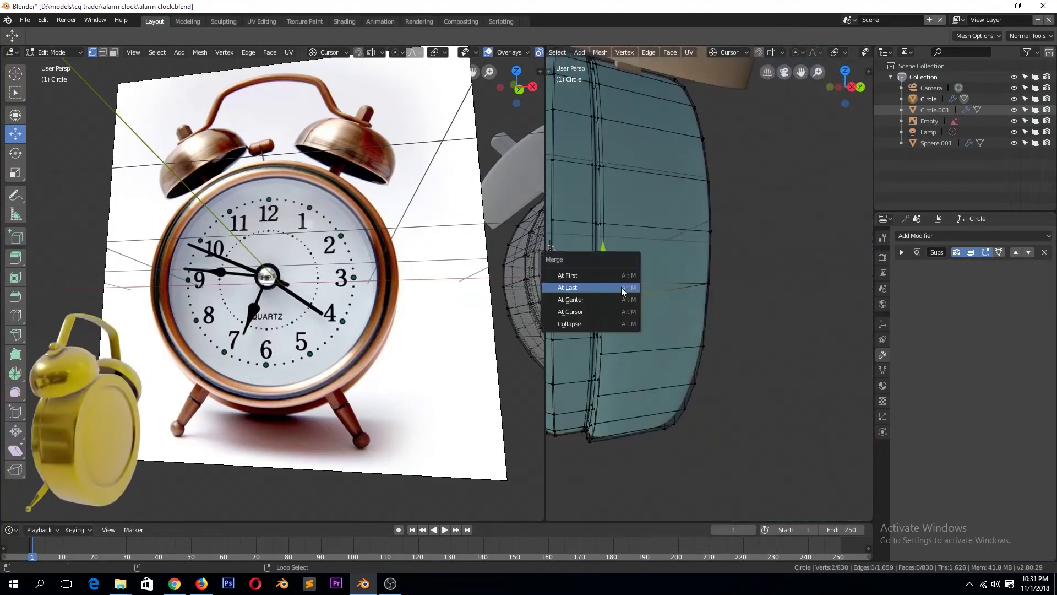
{"action": "left_click", "coordinate": [621, 292]}
{"action": "scroll", "coordinate": [749, 308], "scroll_direction": "up", "scroll_amount": 4}
{"action": "scroll", "coordinate": [757, 311], "scroll_direction": "up", "scroll_amount": 2}
{"action": "scroll", "coordinate": [756, 310], "scroll_direction": "down", "scroll_amount": 5}
Merge the remaining vertex pairs At Last and return to object mode.
{"action": "left_click", "coordinate": [698, 355], "text": "shift"}
{"action": "key", "text": "alt+m"}
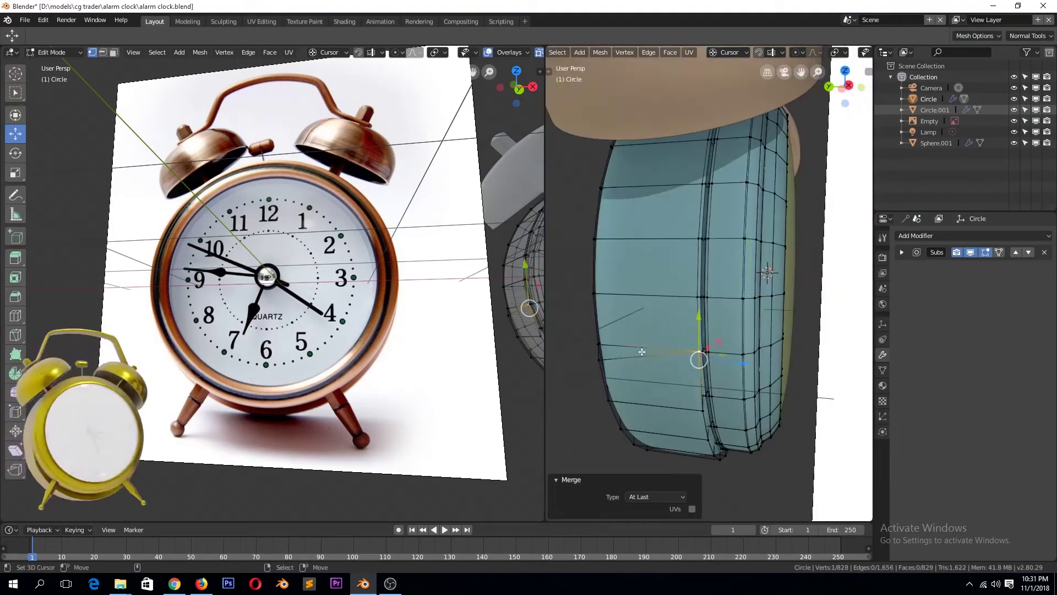
{"action": "scroll", "coordinate": [699, 363], "scroll_direction": "up", "scroll_amount": 2}
{"action": "left_click", "coordinate": [698, 380], "text": "shift"}
{"action": "scroll", "coordinate": [716, 385], "scroll_direction": "up", "scroll_amount": 3}
{"action": "key", "text": "alt+m"}
{"action": "left_click", "coordinate": [742, 403]}
{"action": "key", "text": "Tab"}
{"action": "scroll", "coordinate": [716, 330], "scroll_direction": "down", "scroll_amount": 5}
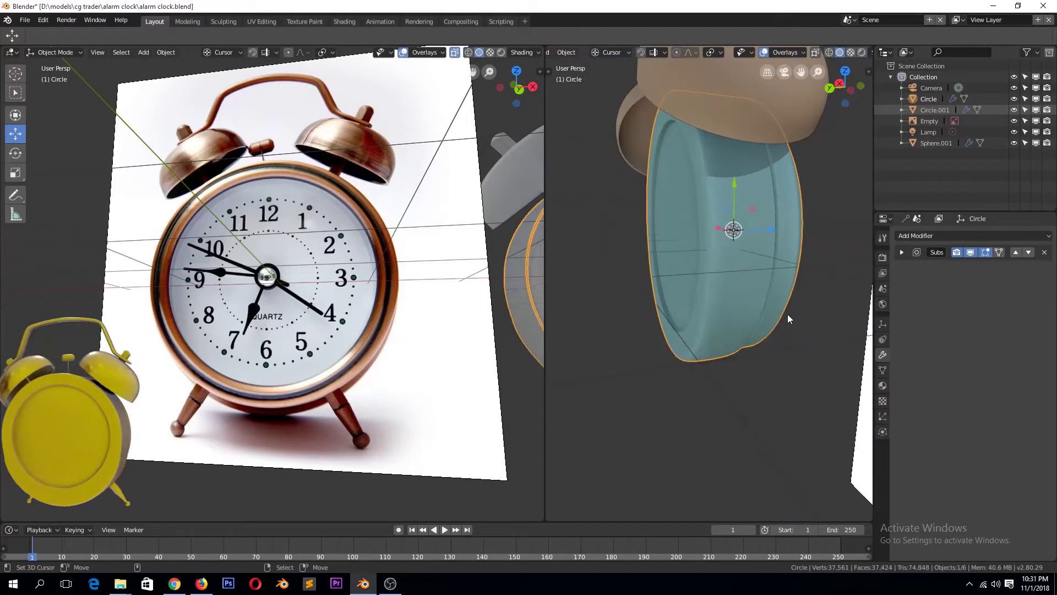
{"action": "scroll", "coordinate": [655, 264], "scroll_direction": "up", "scroll_amount": 4}
Finish the edge slide on the clock body's mesh and leave Edit Mode.
{"action": "key", "text": "Tab"}
{"action": "left_click", "coordinate": [813, 374]}
{"action": "mouse_move", "coordinate": [812, 374]}
{"action": "middle_mouse_down"}
{"action": "mouse_move", "coordinate": [755, 395]}
{"action": "mouse_move", "coordinate": [814, 359]}
{"action": "mouse_move", "coordinate": [824, 364]}
{"action": "mouse_move", "coordinate": [765, 355]}
{"action": "mouse_move", "coordinate": [721, 315]}
{"action": "middle_mouse_up"}
{"action": "left_click", "coordinate": [810, 355]}
{"action": "key", "text": "Tab"}
{"action": "scroll", "coordinate": [804, 362], "scroll_direction": "down", "scroll_amount": 3}
Put the body back in Edit Mode, frame it from the front, and finish the scale.
{"action": "key", "text": "ctrl+Tab"}
{"action": "left_click", "coordinate": [824, 305]}
{"action": "middle_click_drag", "start_coordinate": [824, 307], "coordinate": [824, 308]}
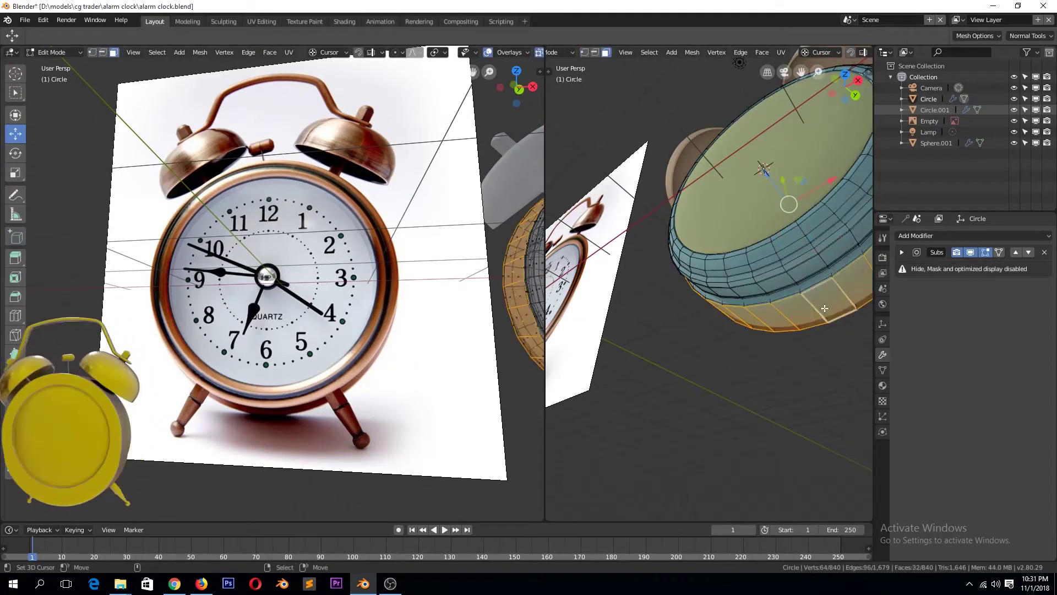
{"action": "key", "text": "KP_1"}
{"action": "key", "text": "KP_Decimal"}
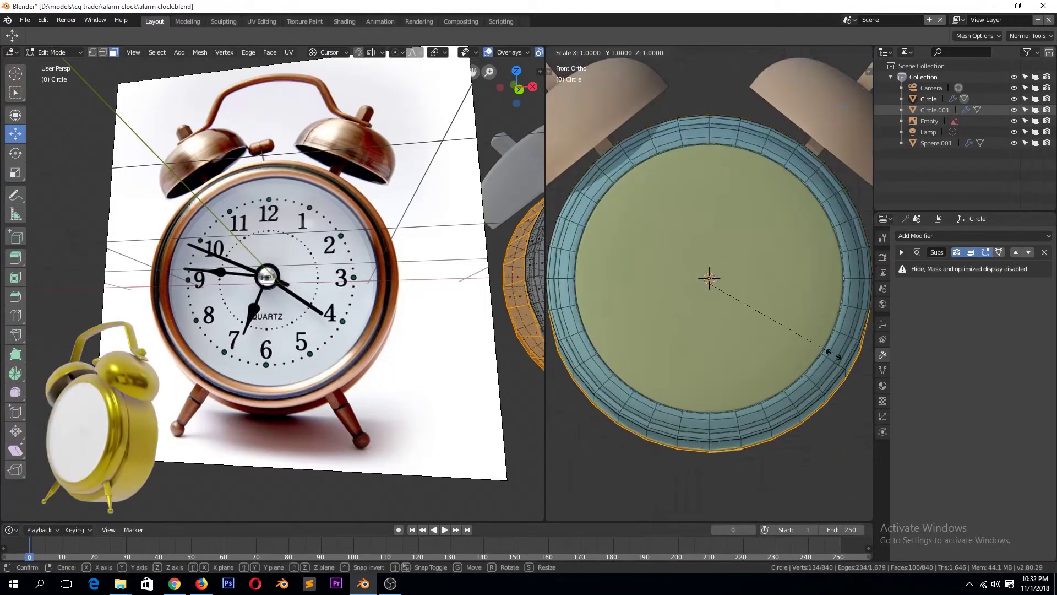
{"action": "scroll", "coordinate": [832, 352], "scroll_direction": "down", "scroll_amount": 3}
{"action": "key", "text": "c"}
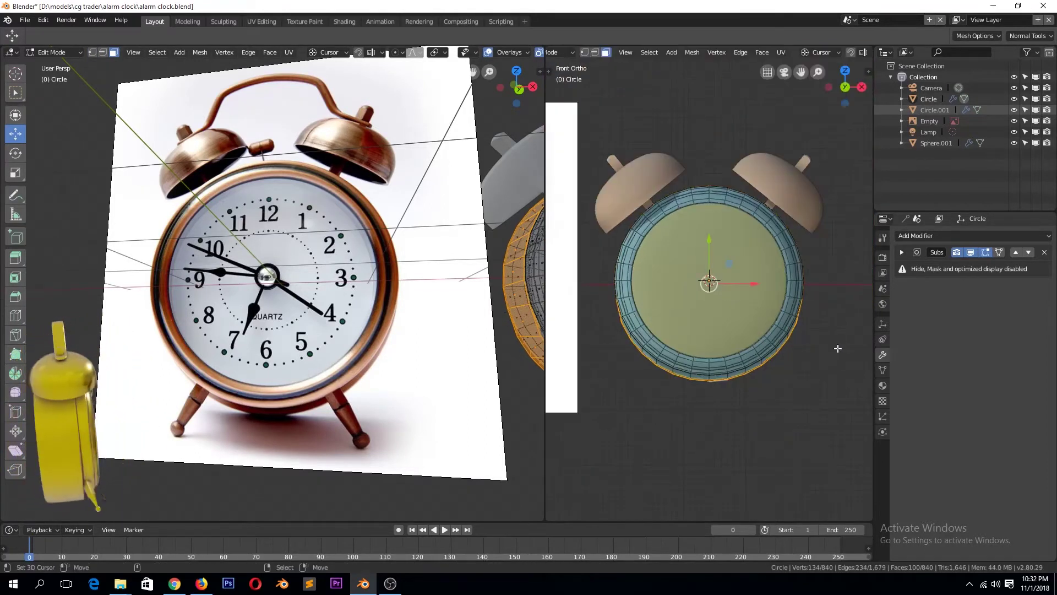
{"action": "left_click", "coordinate": [841, 352]}
Select a strip of faces on the lower-left rim and grow the selection.
{"action": "left_click", "coordinate": [793, 331]}
{"action": "mouse_move", "coordinate": [793, 331]}
{"action": "middle_mouse_down"}
{"action": "mouse_move", "coordinate": [854, 372]}
{"action": "mouse_move", "coordinate": [760, 330]}
{"action": "middle_mouse_up"}
{"action": "left_click", "coordinate": [605, 363], "text": "ctrl"}
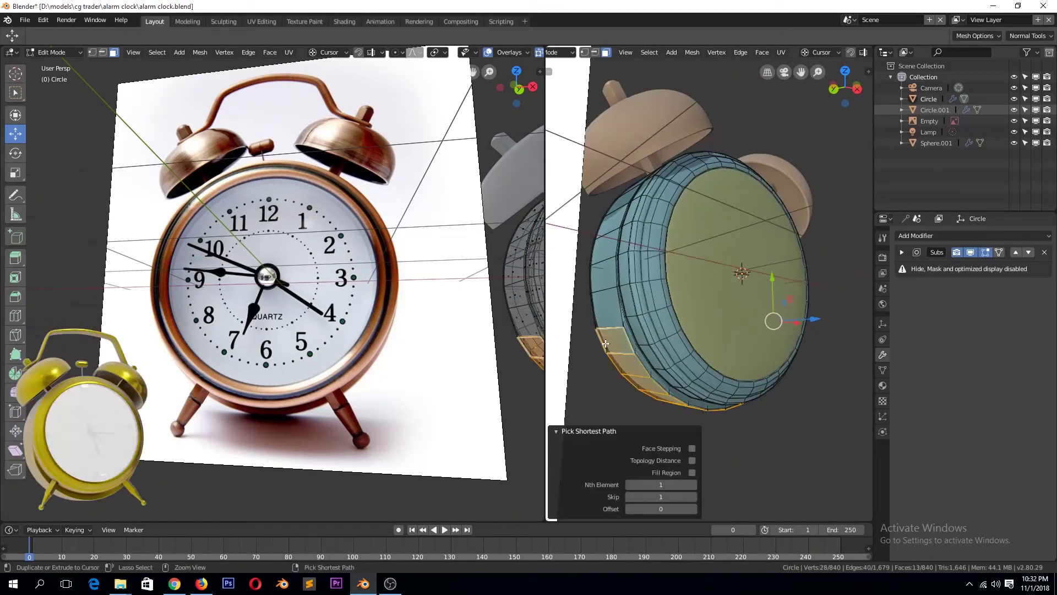
{"action": "key", "text": "ctrl+KP_Add"}
{"action": "scroll", "coordinate": [556, 341], "scroll_direction": "up", "scroll_amount": 3}
{"action": "middle_click_drag", "start_coordinate": [552, 342], "coordinate": [859, 325]}
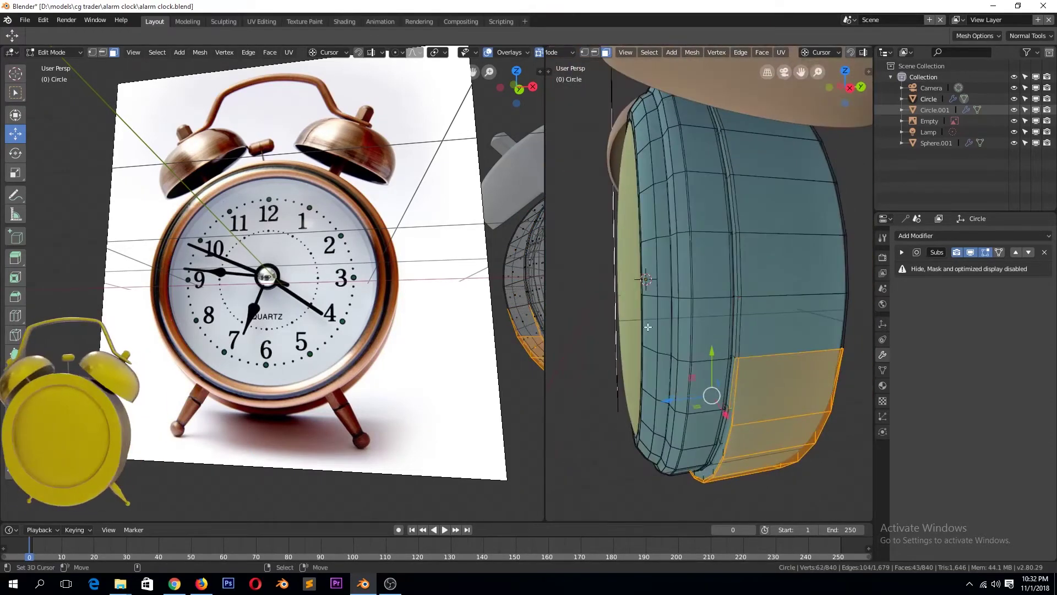
{"action": "middle_click_drag", "start_coordinate": [796, 335], "coordinate": [596, 367]}
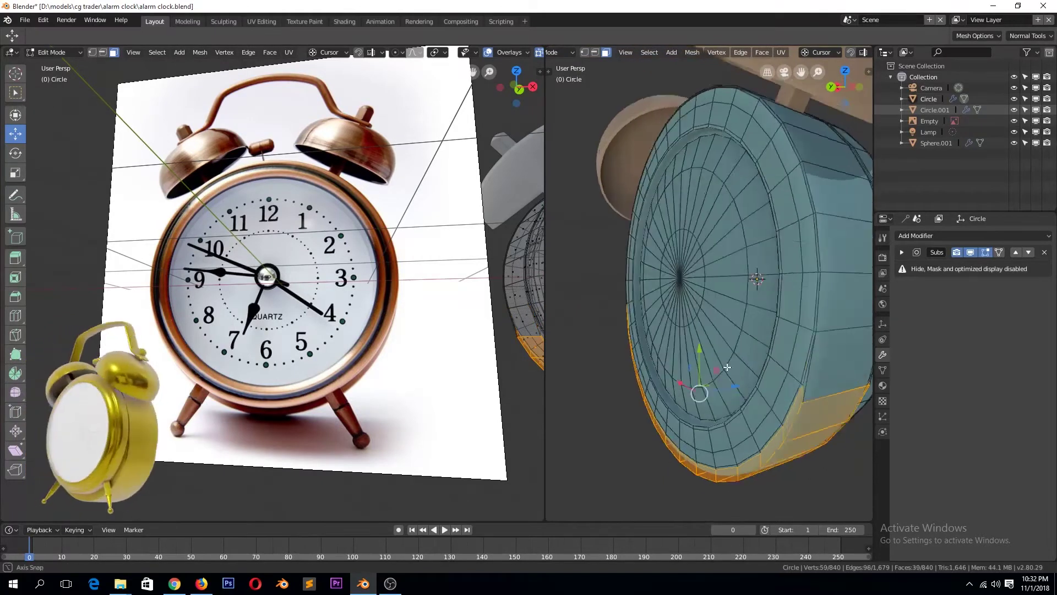
{"action": "key", "text": "KP_1"}
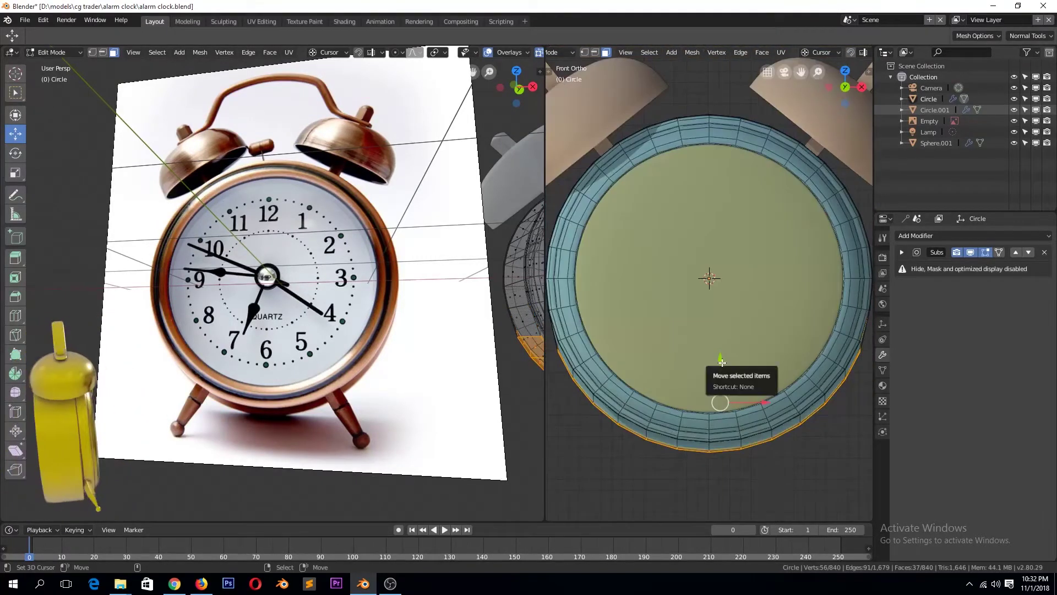
Toggle between Object and Edit Mode to preview the body's smoothed shape from the front.
{"action": "key", "text": "Tab"}
{"action": "mouse_move", "coordinate": [788, 433]}
{"action": "middle_mouse_down"}
{"action": "mouse_move", "coordinate": [702, 432]}
{"action": "mouse_move", "coordinate": [797, 425]}
{"action": "middle_mouse_up"}
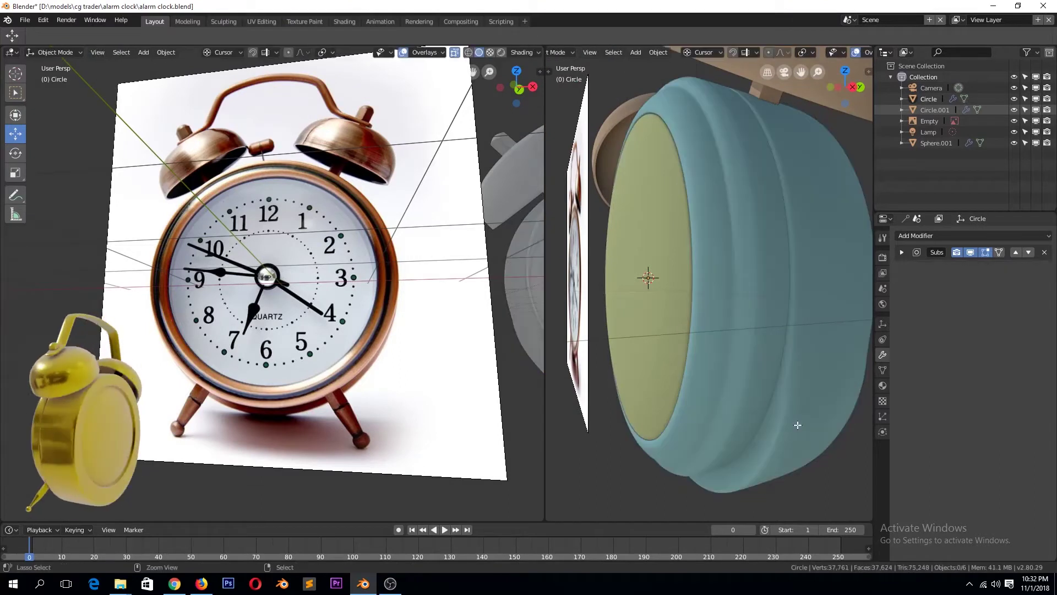
{"action": "key", "text": "Tab"}
{"action": "key", "text": "KP_1"}
{"action": "key", "text": "Tab"}
{"action": "middle_click_drag", "start_coordinate": [711, 367], "coordinate": [633, 334]}
{"action": "key", "text": "Tab"}
{"action": "key", "text": "Tab"}
{"action": "key", "text": "KP_1"}
{"action": "key", "text": "Tab"}
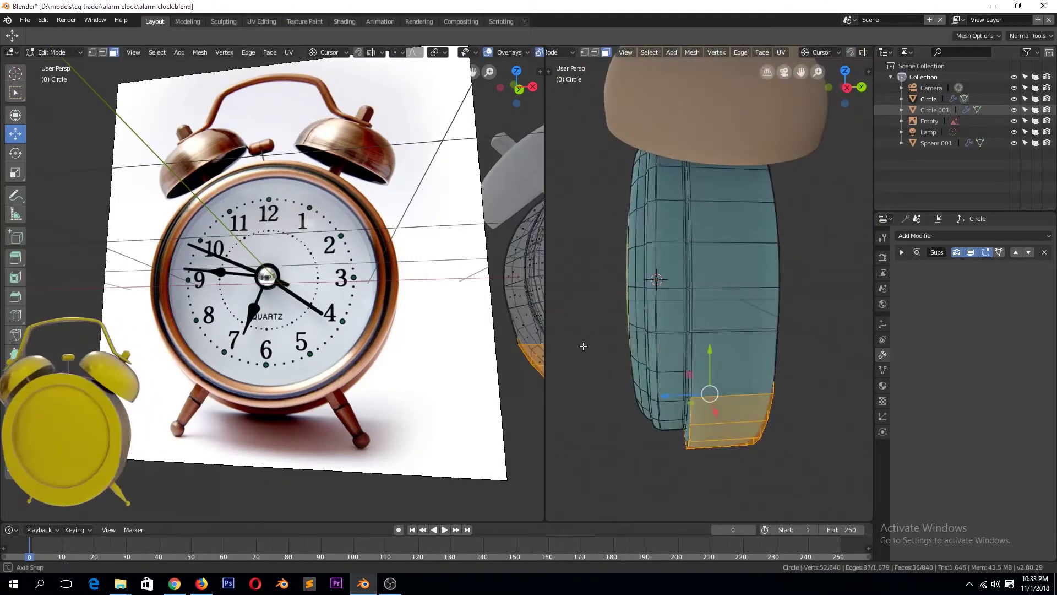
{"action": "key", "text": "ctrl+z"}
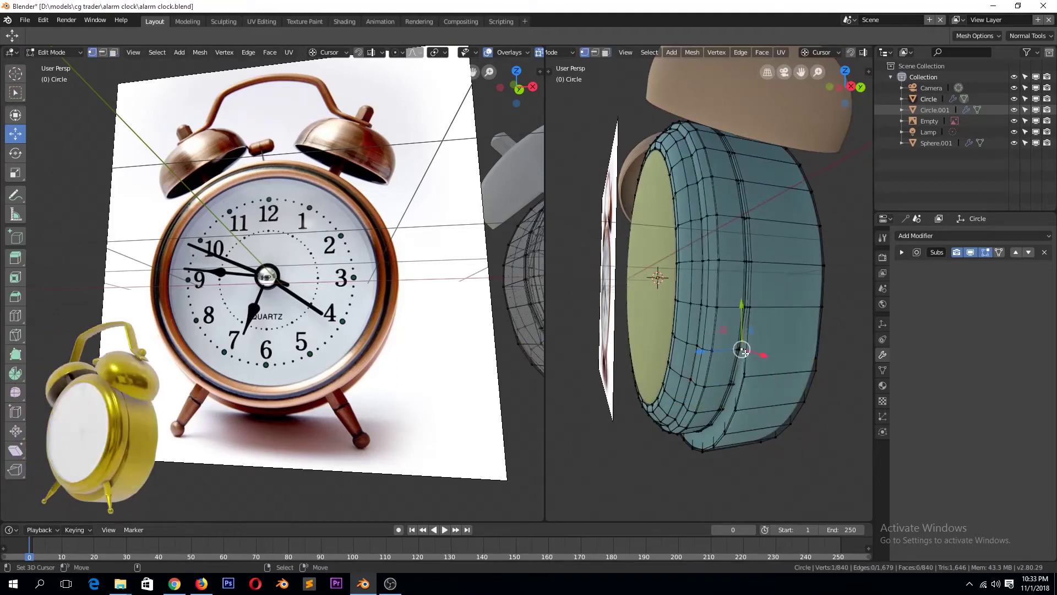
Deselect the rim edges and hide other objects to isolate the clock body.
{"action": "scroll", "coordinate": [743, 351], "scroll_direction": "up", "scroll_amount": 3}
{"action": "mouse_move", "coordinate": [708, 283]}
{"action": "middle_mouse_down"}
{"action": "mouse_move", "coordinate": [618, 373]}
{"action": "mouse_move", "coordinate": [568, 298]}
{"action": "middle_mouse_up"}
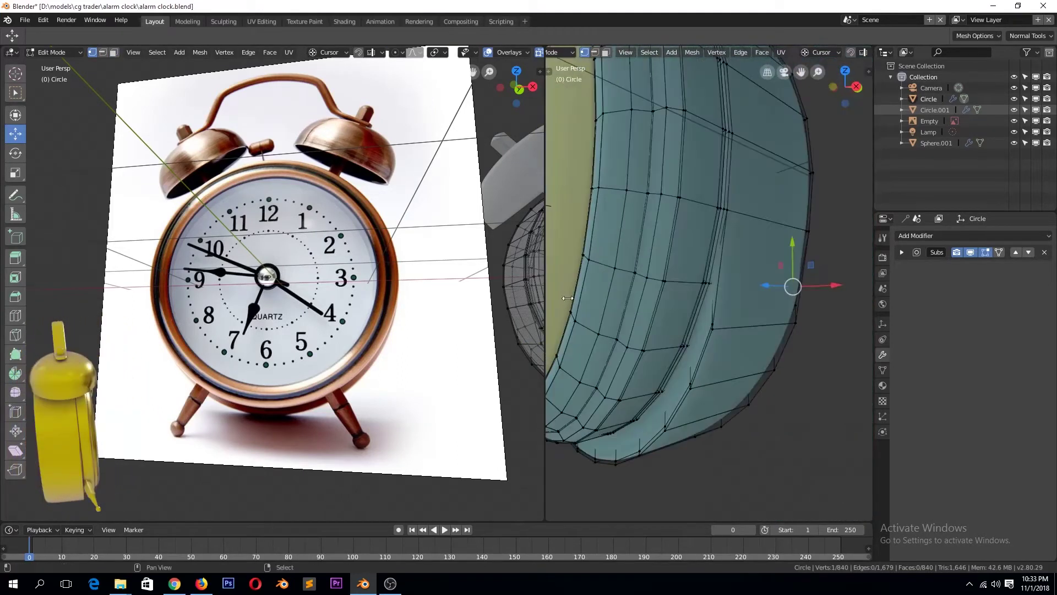
{"action": "scroll", "coordinate": [729, 317], "scroll_direction": "down", "scroll_amount": 3}
{"action": "middle_click_drag", "start_coordinate": [729, 318], "coordinate": [718, 331]}
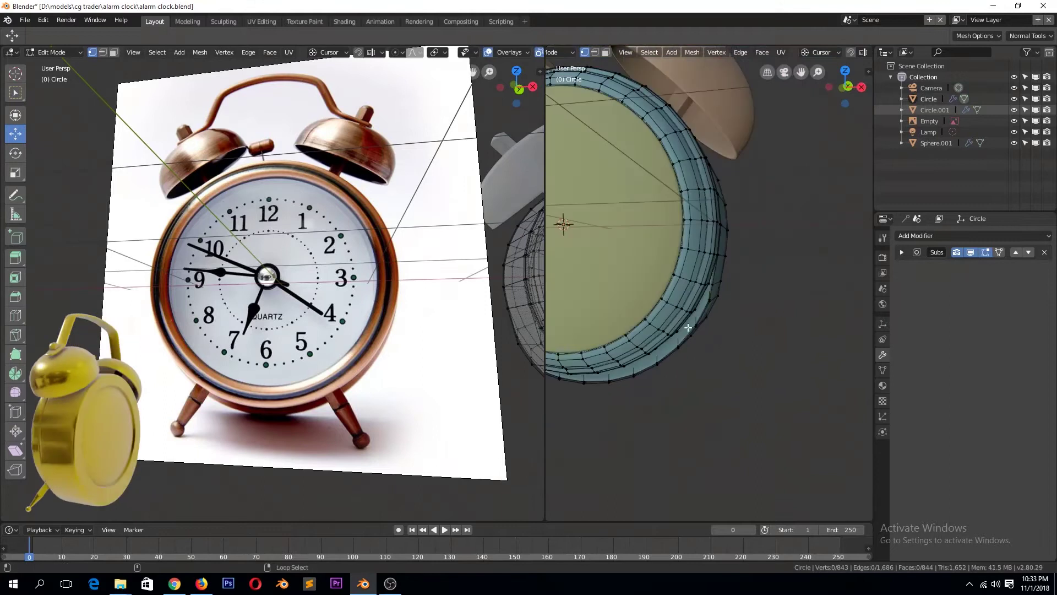
{"action": "key", "text": "alt+a"}
{"action": "key", "text": "shift+h"}
{"action": "middle_click_drag", "start_coordinate": [653, 321], "coordinate": [624, 313]}
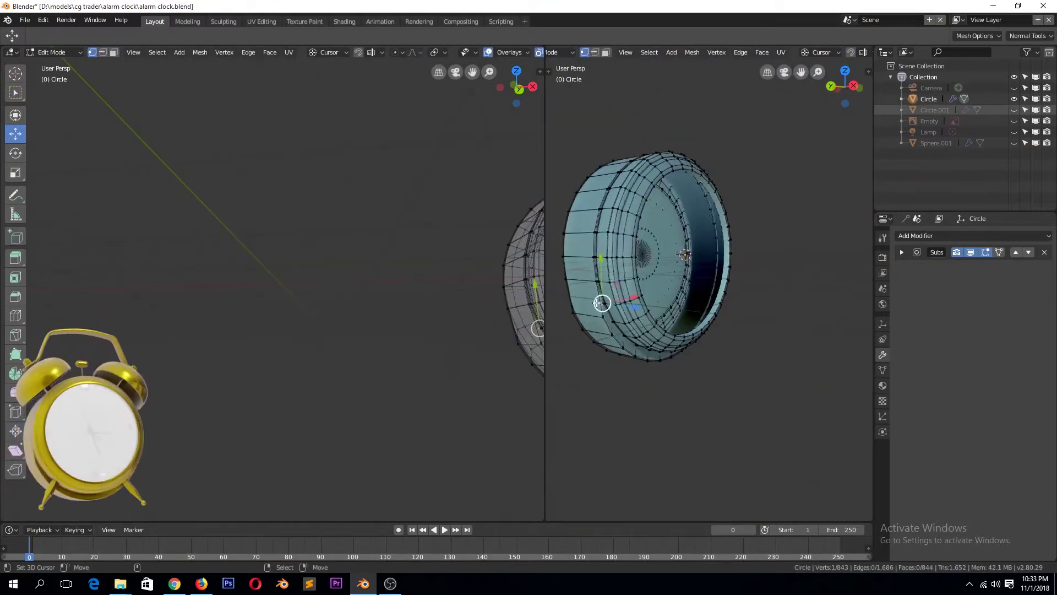
{"action": "scroll", "coordinate": [709, 285], "scroll_direction": "up", "scroll_amount": 5}
Select a run of stray rim vertices and merge them with Alt+M.
{"action": "left_click", "coordinate": [708, 285]}
{"action": "scroll", "coordinate": [707, 285], "scroll_direction": "down", "scroll_amount": 4}
{"action": "middle_click_drag", "start_coordinate": [706, 285], "coordinate": [673, 290]}
{"action": "key", "text": "Tab"}
{"action": "key", "text": "Tab"}
{"action": "left_click", "coordinate": [652, 287], "text": "ctrl"}
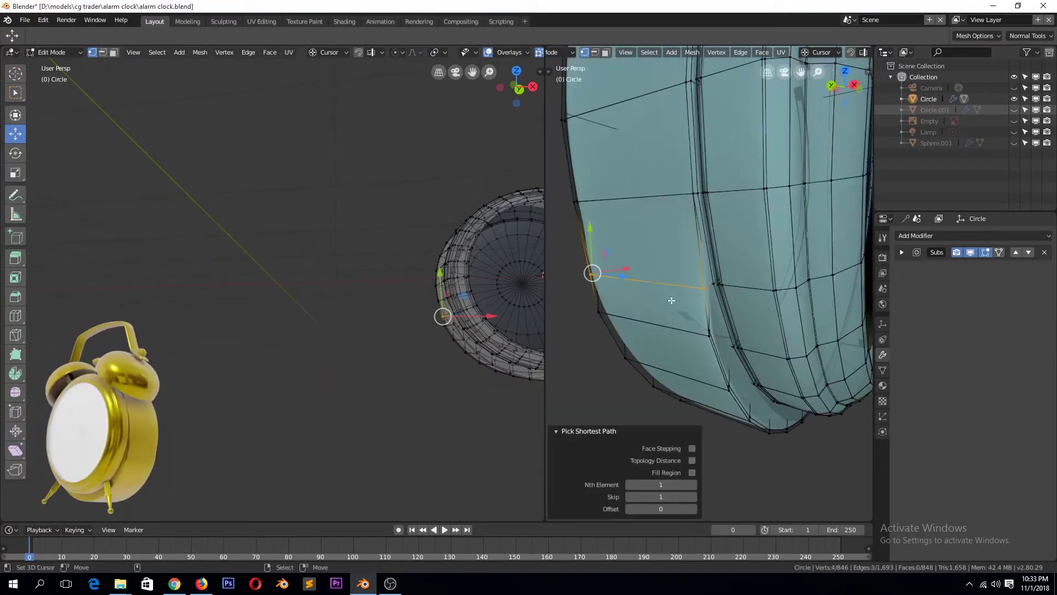
{"action": "scroll", "coordinate": [697, 288], "scroll_direction": "up", "scroll_amount": 5}
{"action": "scroll", "coordinate": [697, 288], "scroll_direction": "down", "scroll_amount": 3}
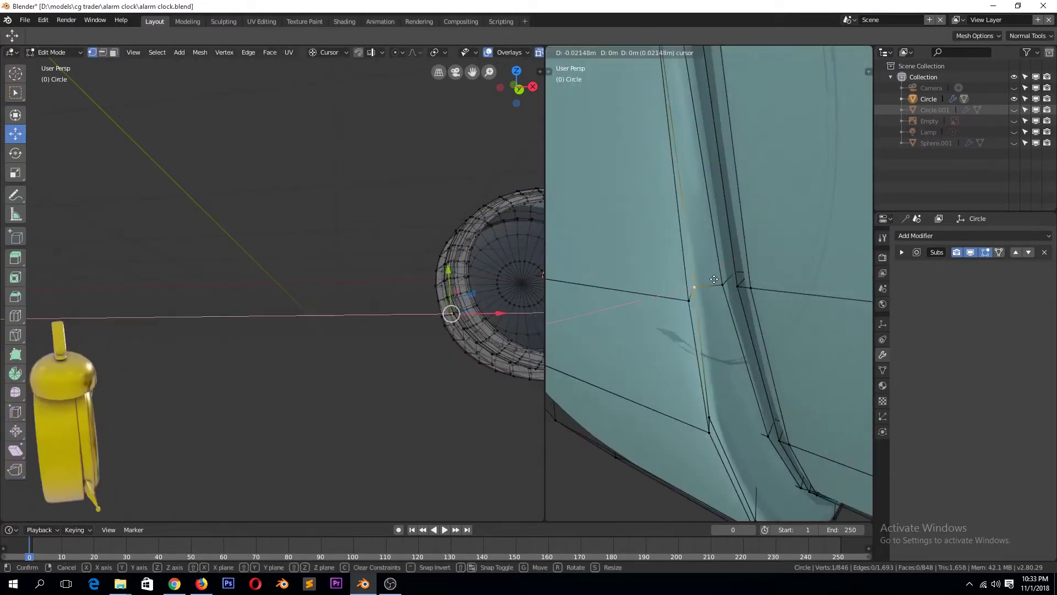
{"action": "key", "text": "alt+m"}
Leave Edit Mode and reframe the view on the ring.
{"action": "key", "text": "Tab"}
{"action": "scroll", "coordinate": [759, 294], "scroll_direction": "down", "scroll_amount": 5}
{"action": "scroll", "coordinate": [648, 283], "scroll_direction": "down", "scroll_amount": 3}
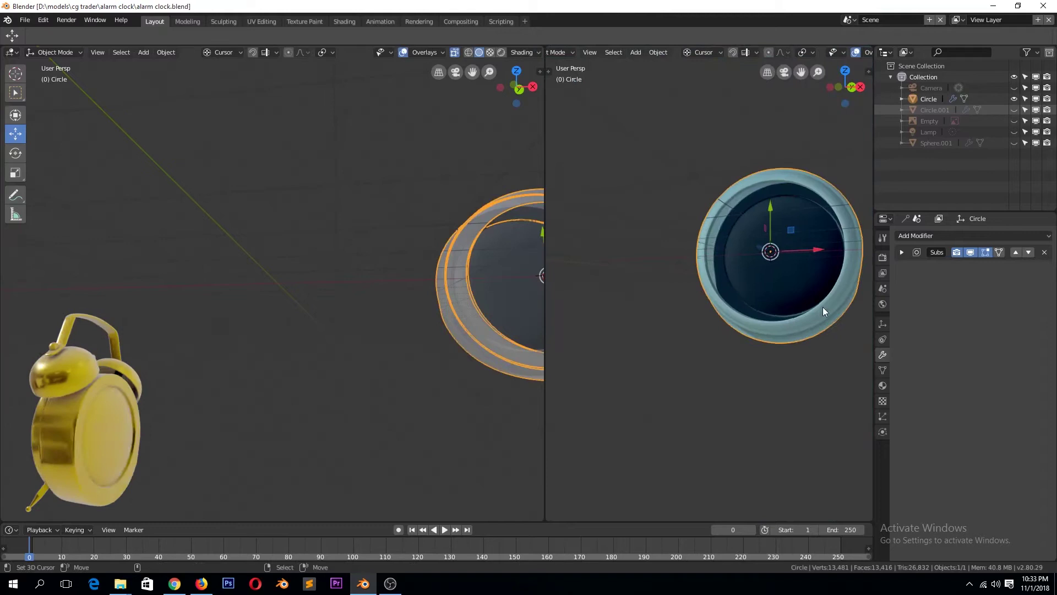
{"action": "key", "text": "Tab"}
{"action": "key", "text": "KP_Decimal"}
{"action": "scroll", "coordinate": [823, 306], "scroll_direction": "down", "scroll_amount": 2}
{"action": "key", "text": "Tab"}
Restore the full scene and select the right bell's stem piece with Ctrl+L.
{"action": "key", "text": "KP_Divide"}
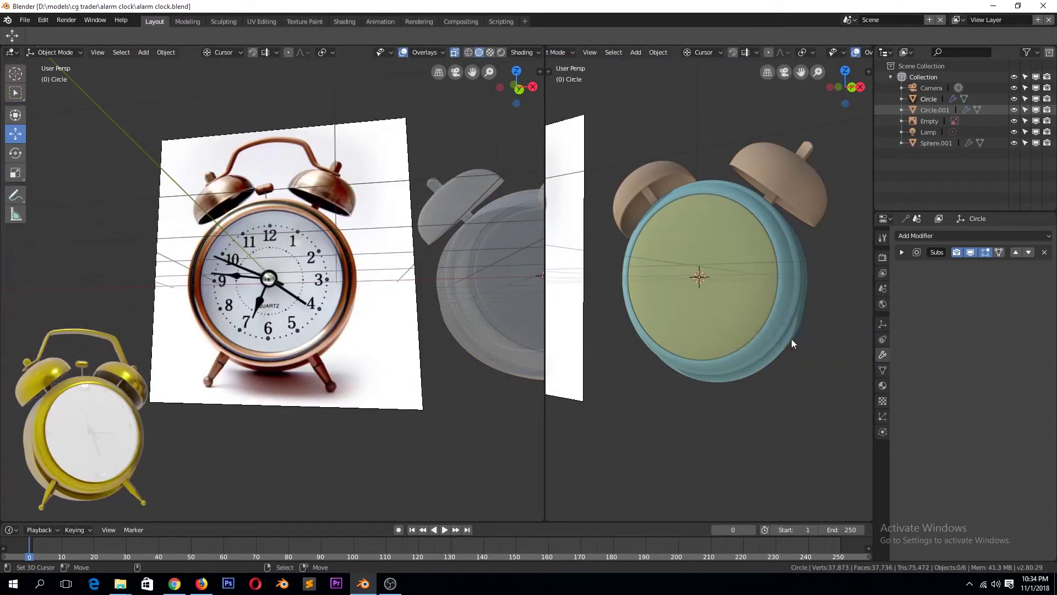
{"action": "key", "text": "KP_1"}
{"action": "left_click", "coordinate": [820, 140]}
{"action": "key", "text": "Tab"}
{"action": "key", "text": "ctrl+l"}
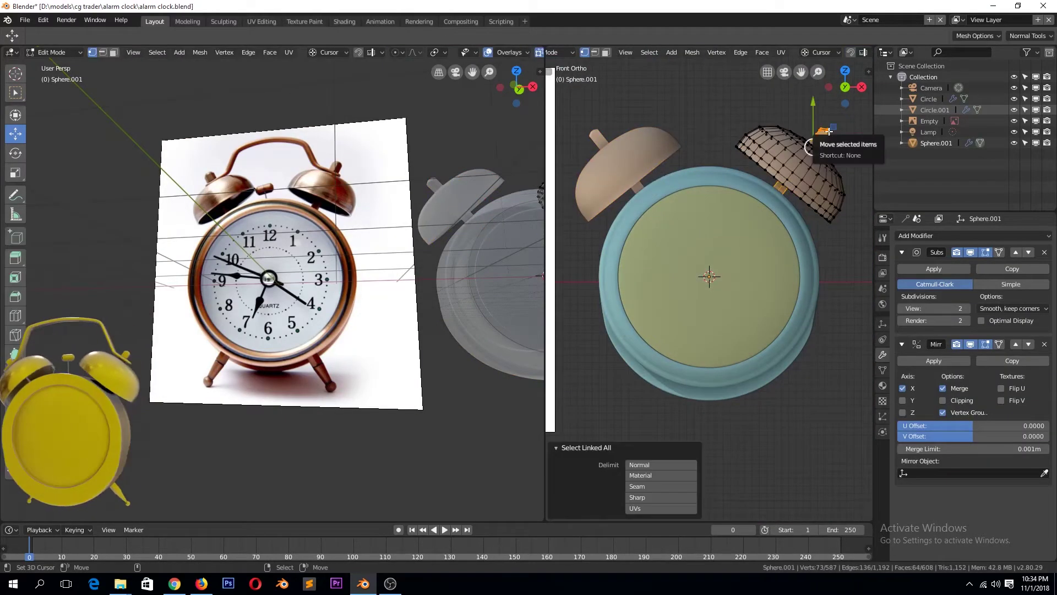
{"action": "key", "text": "Tab"}
Move the new leg object along the X axis into position.
{"action": "left_click", "coordinate": [802, 384]}
{"action": "key", "text": "KP_3"}
{"action": "scroll", "coordinate": [728, 361], "scroll_direction": "up", "scroll_amount": 2}
{"action": "key", "text": "g"}
{"action": "key", "text": "x"}
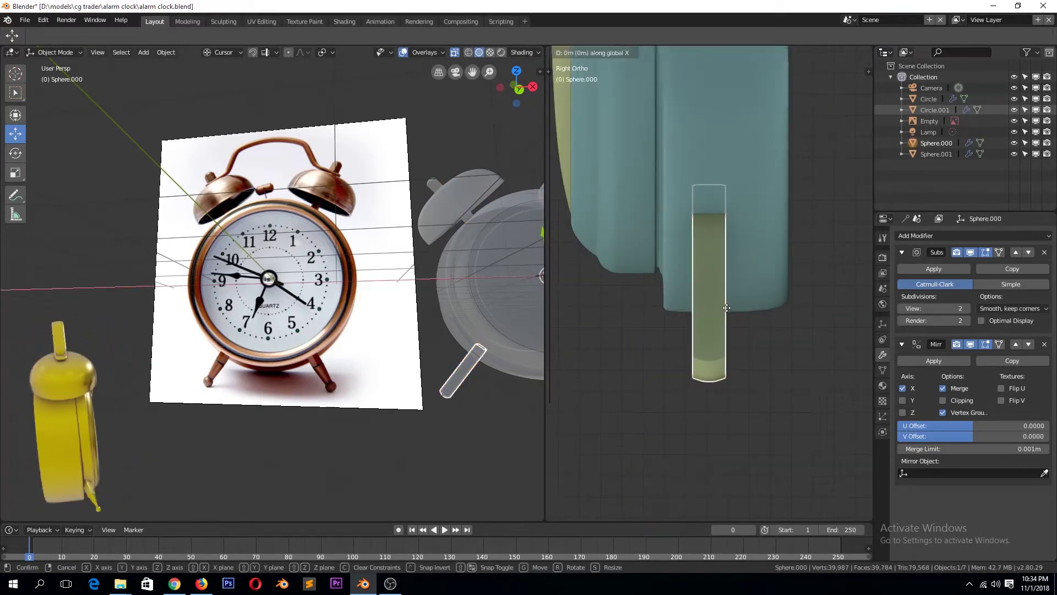
{"action": "left_click", "coordinate": [612, 305]}
{"action": "key", "text": "KP_1"}
With X-ray on, select and frame the leg's end vertices in Edit Mode.
{"action": "key", "text": "Tab"}
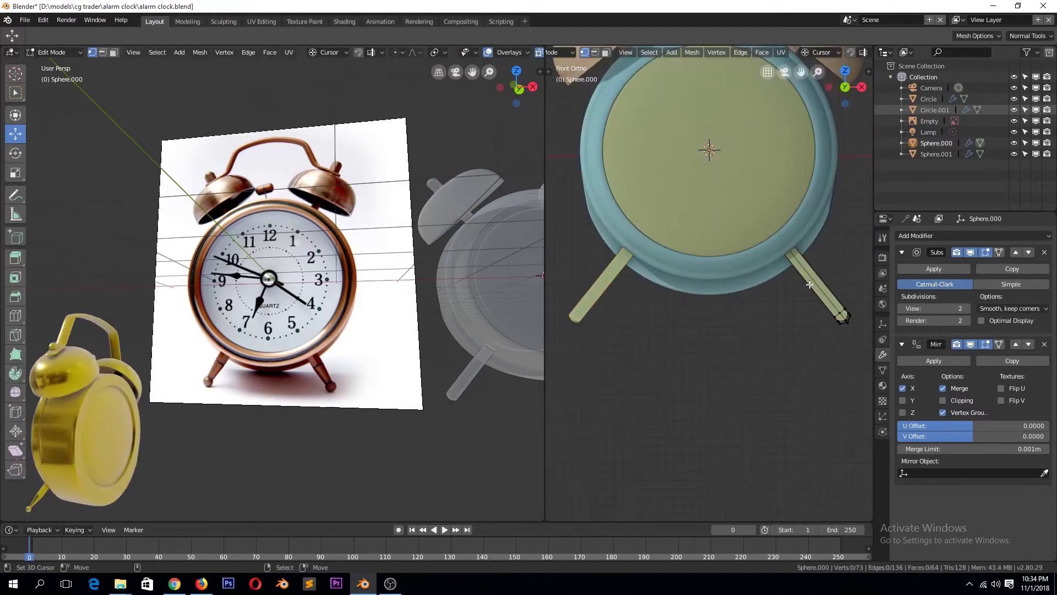
{"action": "key", "text": "alt+z"}
{"action": "key", "text": "c"}
{"action": "key", "text": "ctrl+z"}
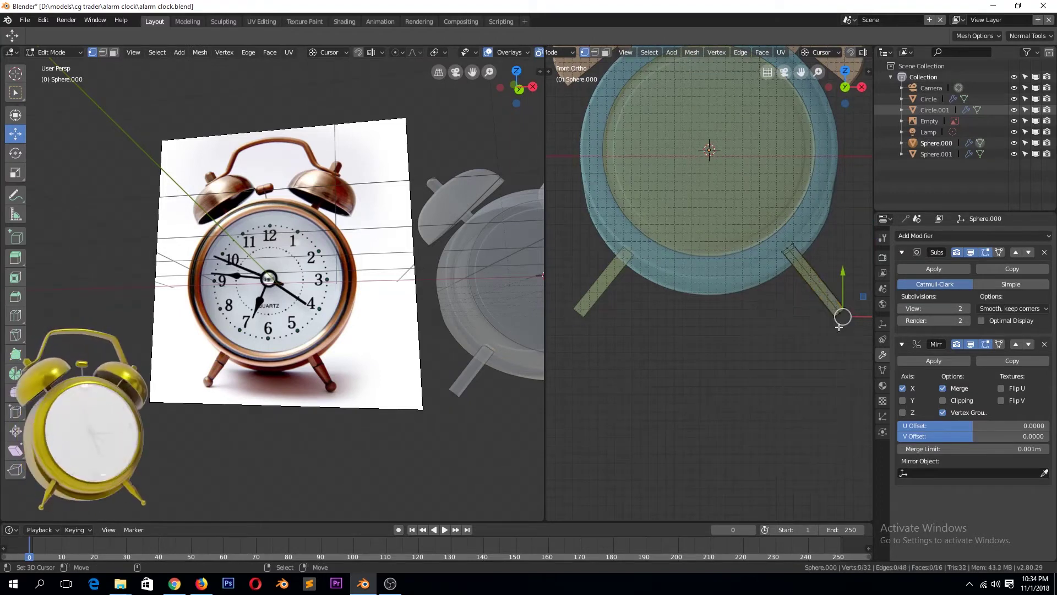
{"action": "key", "text": "KP_Decimal"}
{"action": "key", "text": "g"}
{"action": "key", "text": "z"}
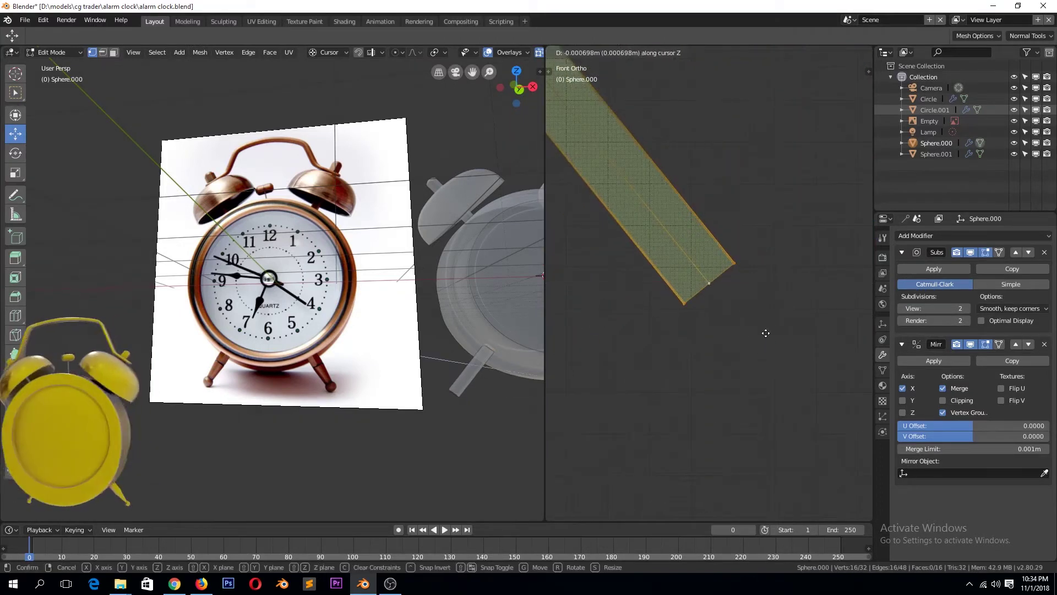
{"action": "key", "text": "Escape"}
Slide an edge loop along the leg and extrude its end in place.
{"action": "scroll", "coordinate": [754, 324], "scroll_direction": "down", "scroll_amount": 5}
{"action": "key", "text": "g"}
{"action": "key", "text": "g"}
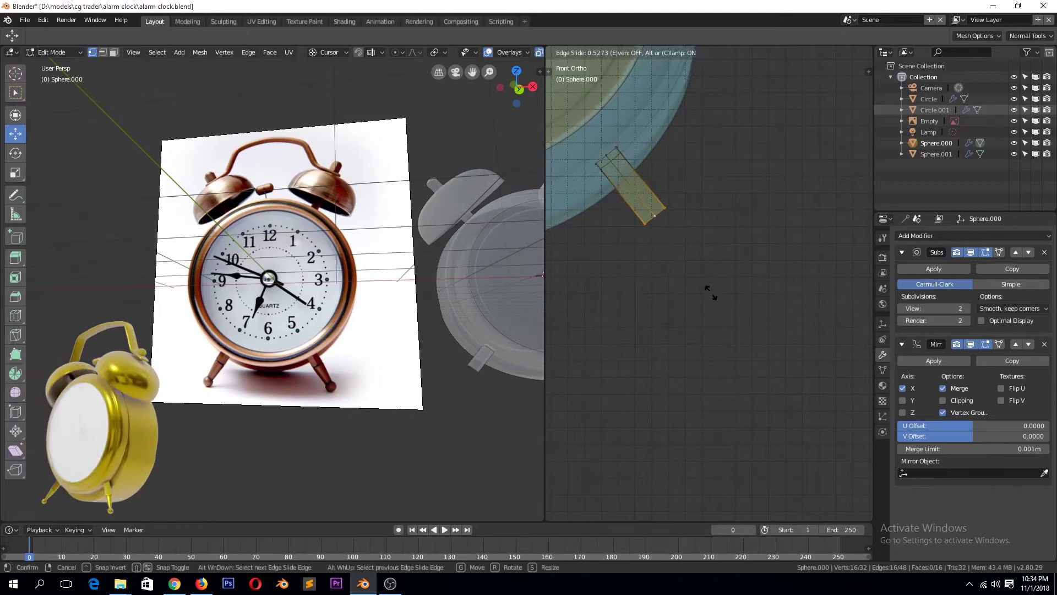
{"action": "left_click", "coordinate": [710, 292]}
{"action": "scroll", "coordinate": [710, 293], "scroll_direction": "up", "scroll_amount": 2}
{"action": "right_click", "coordinate": [719, 303]}
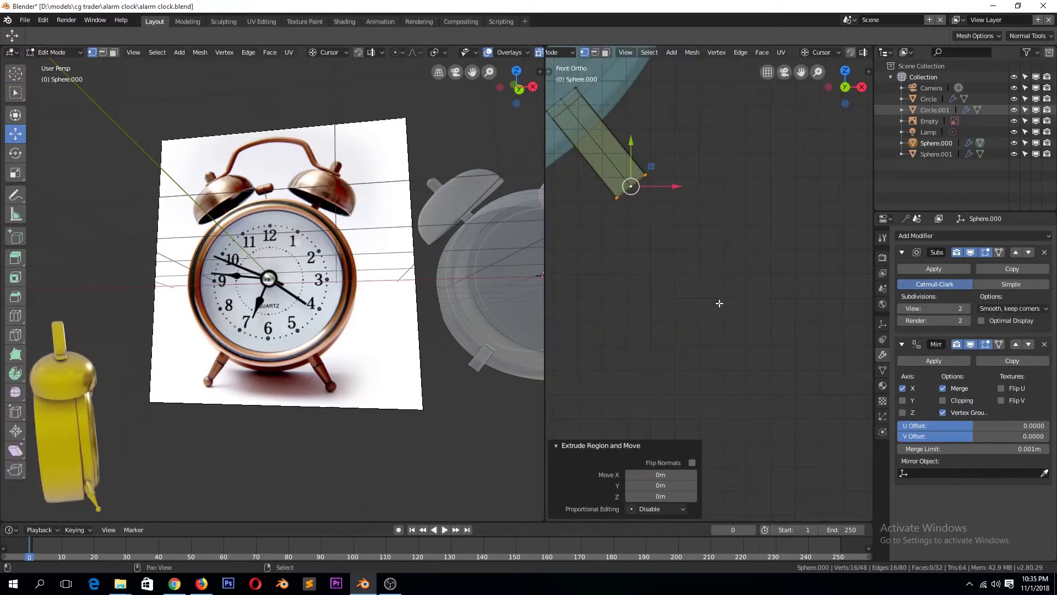
{"action": "key", "text": "ctrl+space"}
{"action": "key", "text": "ctrl+space"}
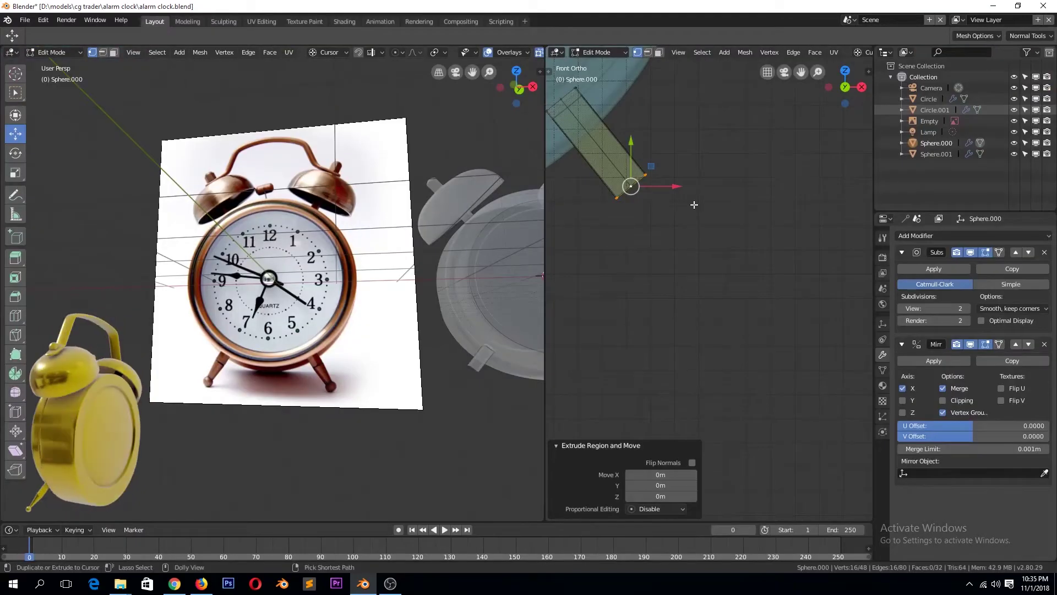
Fill a face across the leg end and set transform orientation to Gimbal.
{"action": "left_click", "coordinate": [815, 52]}
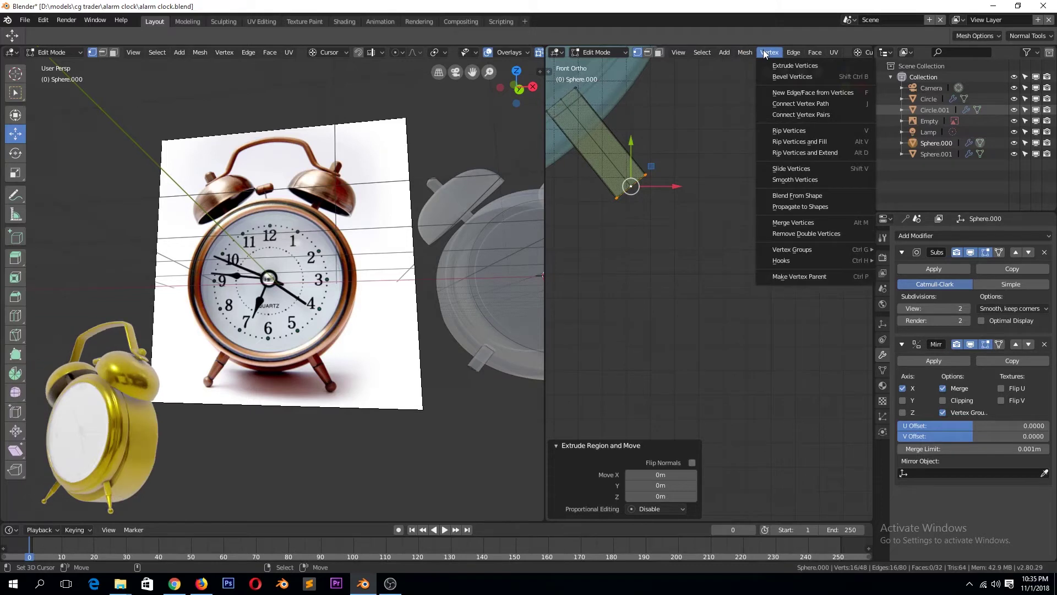
{"action": "key", "text": "f"}
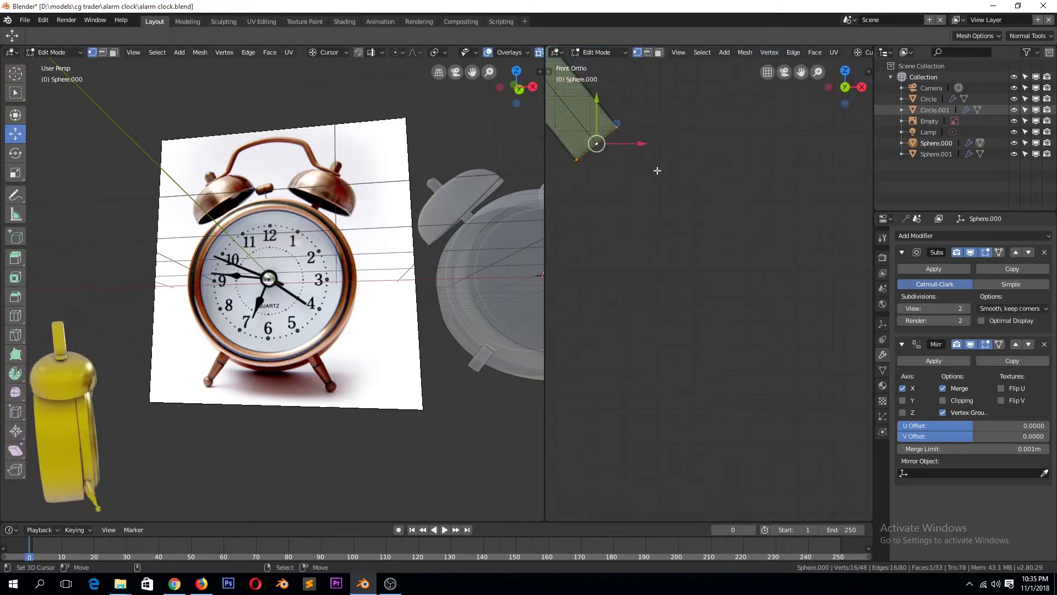
{"action": "key", "text": "comma"}
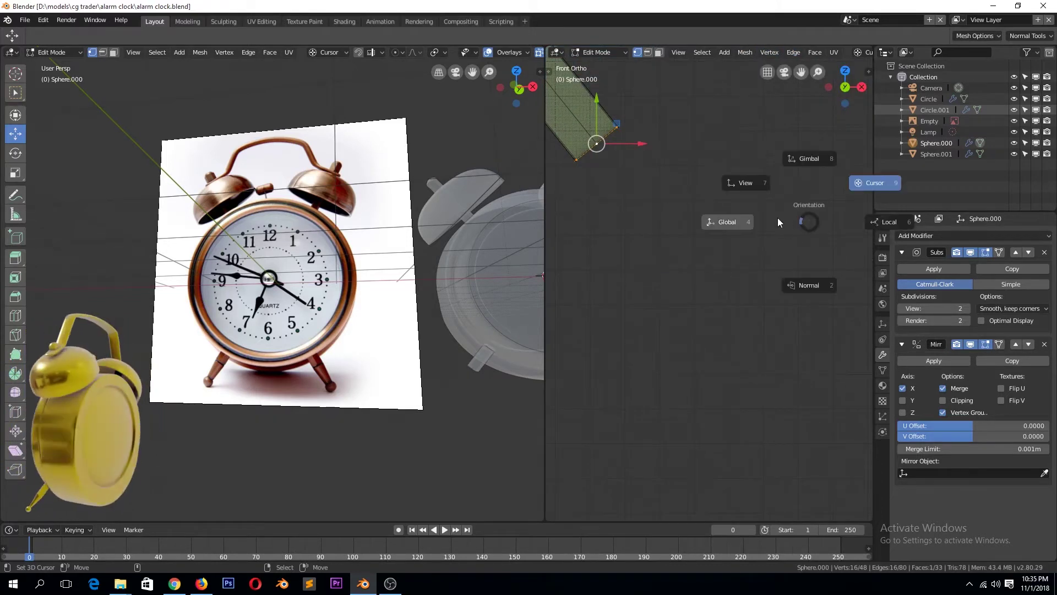
{"action": "key", "text": "comma"}
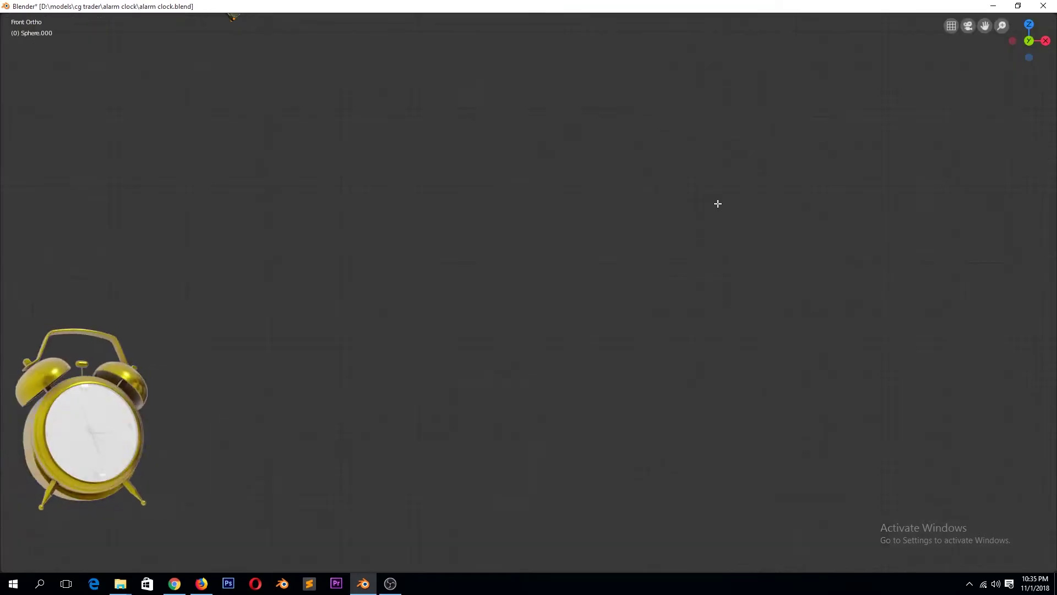
Delete the leg's vertices and add a small, scaled-down plane instead.
{"action": "key", "text": "8"}
{"action": "key", "text": "x"}
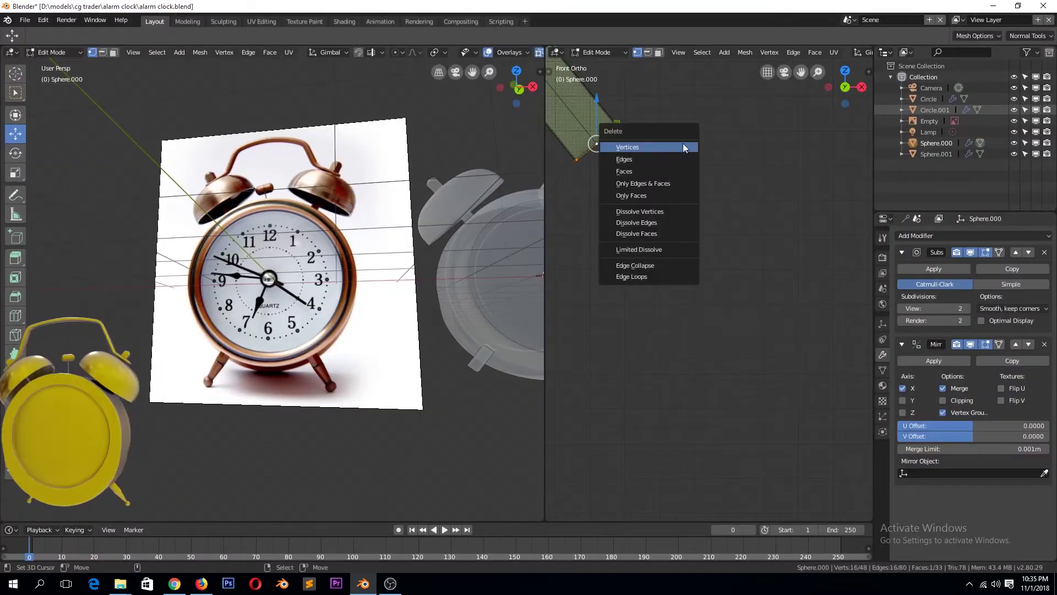
{"action": "left_click", "coordinate": [683, 143]}
{"action": "key", "text": "shift+a"}
{"action": "left_click", "coordinate": [725, 196]}
{"action": "key", "text": "s"}
{"action": "left_click", "coordinate": [679, 236]}
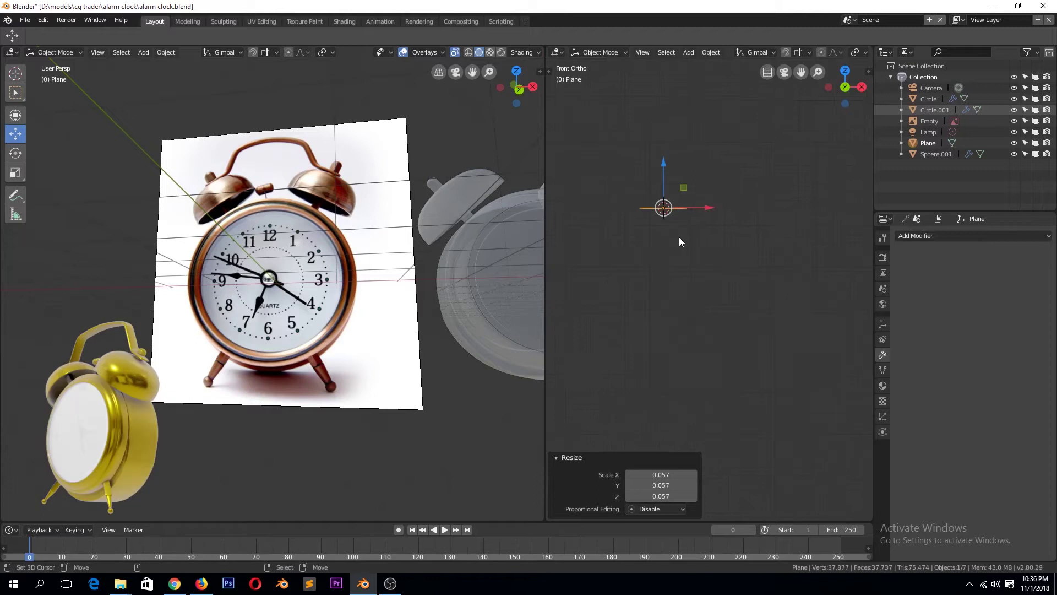
Extrude the plane into a box, add a loop cut, and select its bottom vertices.
{"action": "key", "text": "Tab"}
{"action": "key", "text": "e"}
{"action": "left_click", "coordinate": [664, 220]}
{"action": "middle_click_drag", "start_coordinate": [664, 221], "coordinate": [696, 278]}
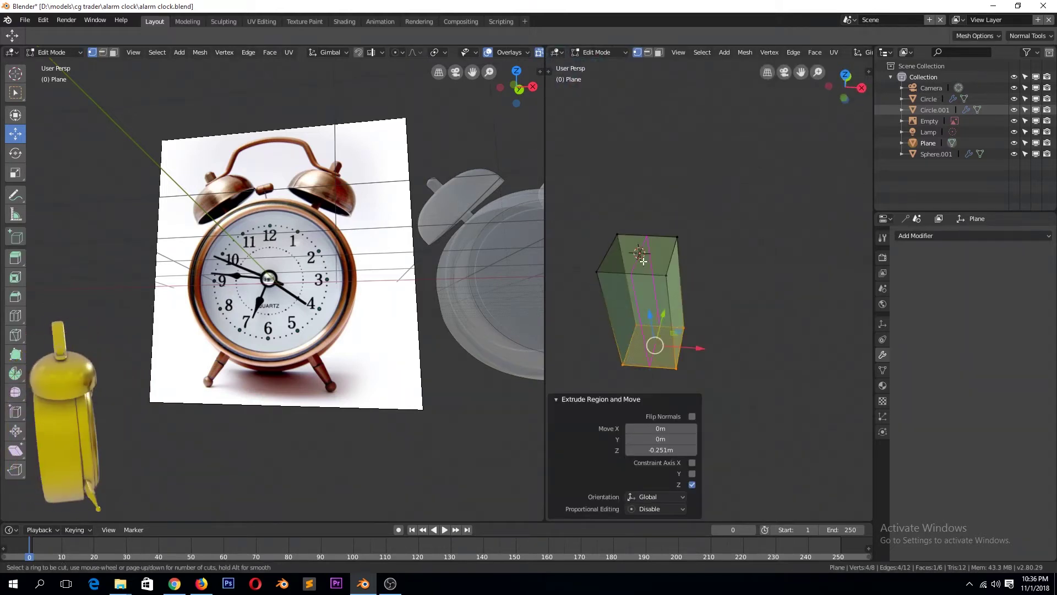
{"action": "key", "text": "ctrl+r"}
{"action": "left_click", "coordinate": [650, 330]}
{"action": "key", "text": "KP_1"}
{"action": "key", "text": "alt+a"}
{"action": "left_click_drag", "start_coordinate": [624, 299], "coordinate": [729, 348]}
Round the bottom vertices toward a sphere and shrink the foot's bottom ring.
{"action": "scroll", "coordinate": [667, 289], "scroll_direction": "up", "scroll_amount": 1}
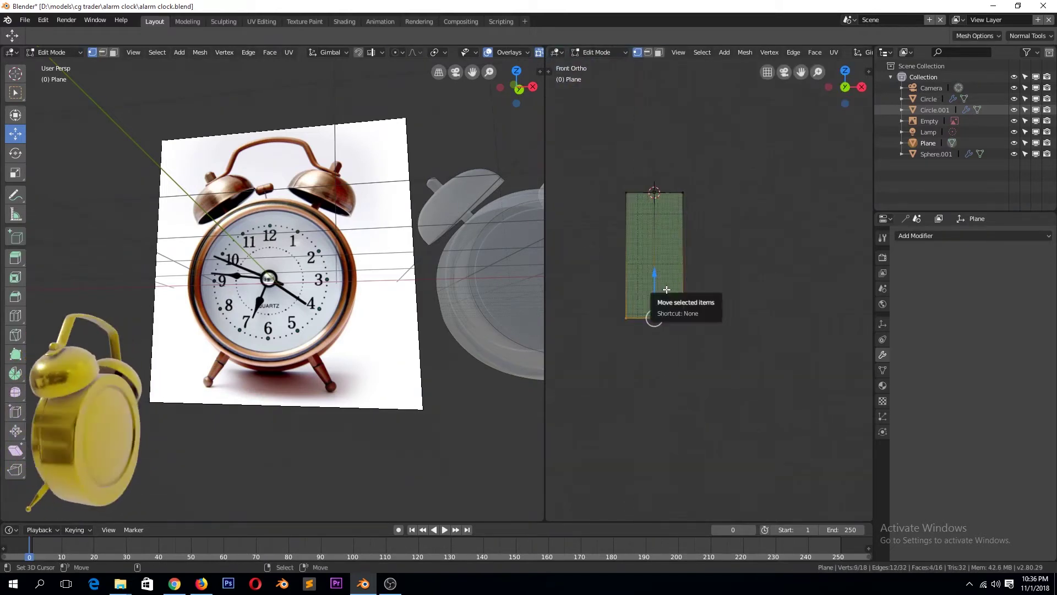
{"action": "key", "text": "ctrl+z"}
{"action": "key", "text": "KP_1"}
{"action": "key", "text": "shift+alt+s"}
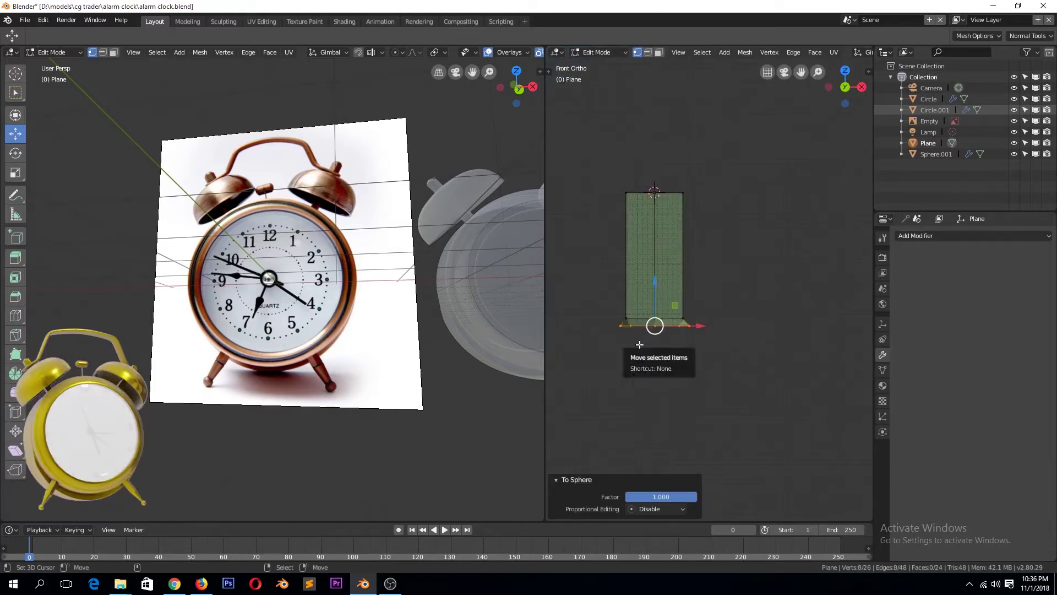
{"action": "key", "text": "s"}
{"action": "right_click", "coordinate": [685, 361]}
{"action": "middle_click_drag", "start_coordinate": [685, 362], "coordinate": [694, 314]}
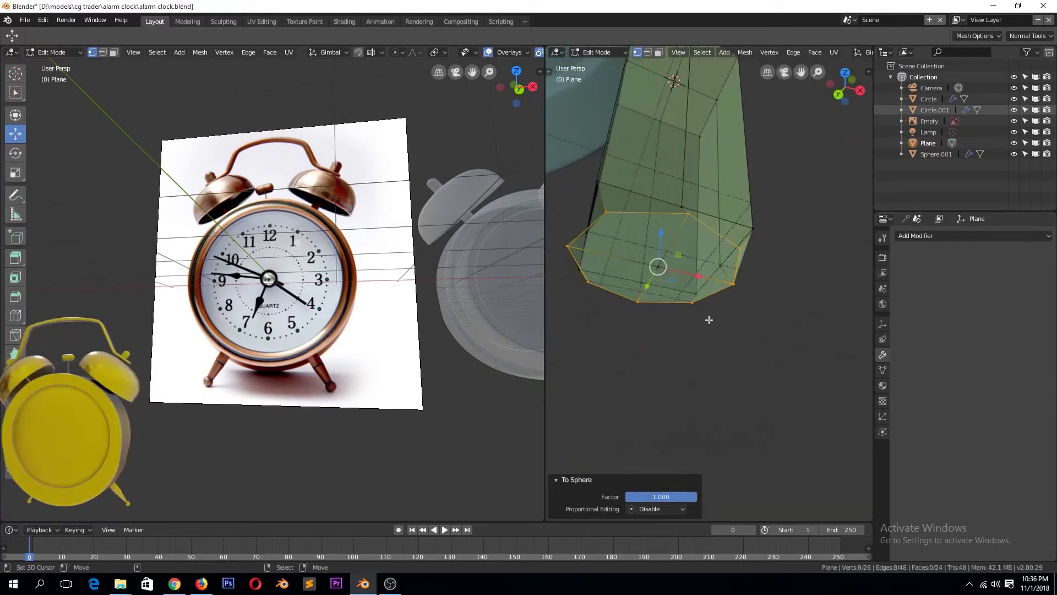
{"action": "key", "text": "KP_7"}
{"action": "key", "text": "s"}
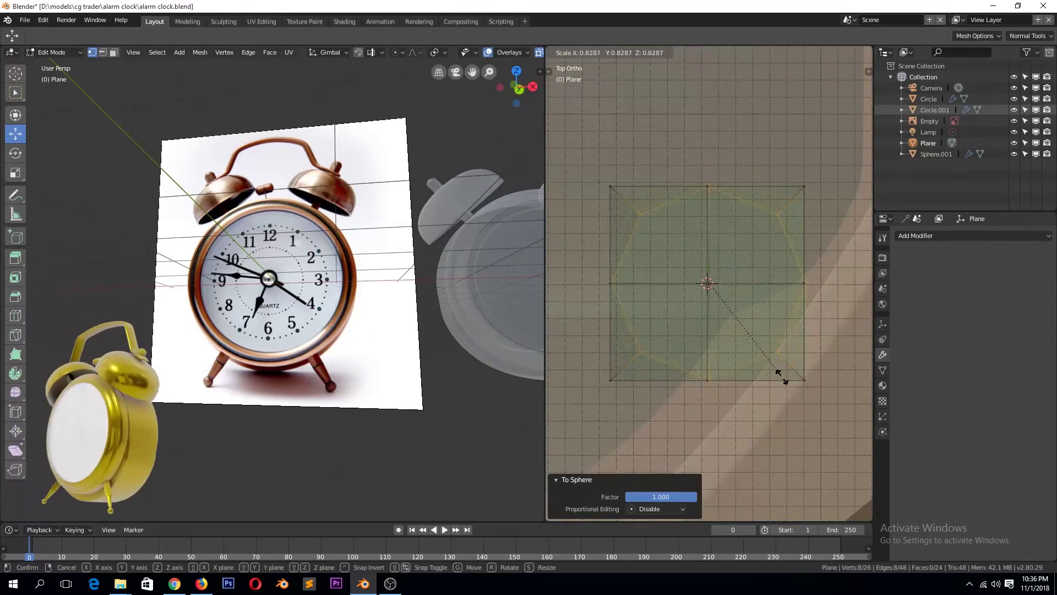
{"action": "left_click", "coordinate": [780, 376]}
{"action": "key", "text": "Escape"}
{"action": "key", "text": "KP_1"}
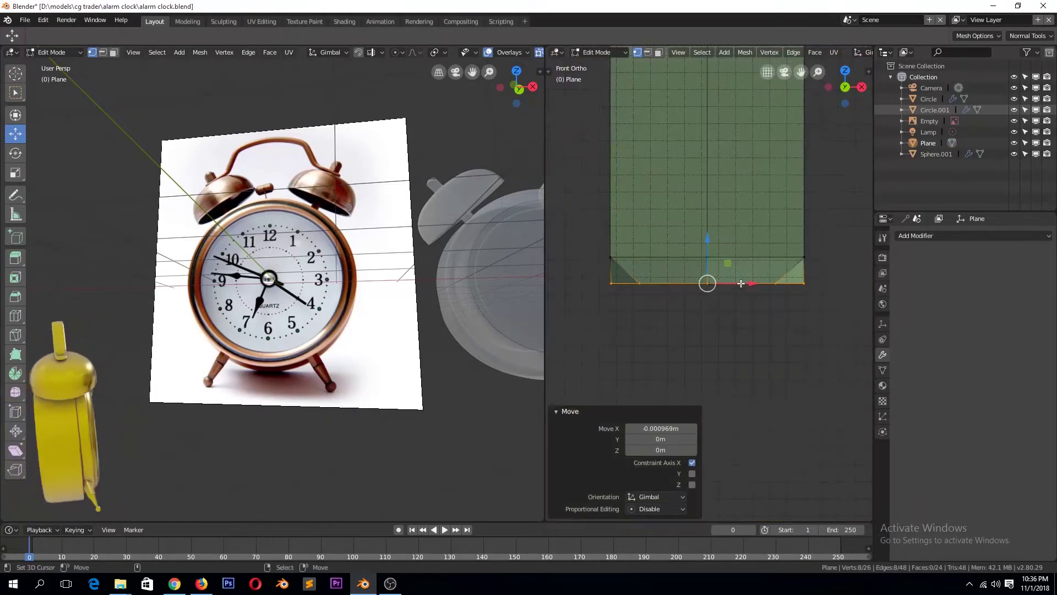
Extrude the ring downward, taper it inward, then extrude and widen another ring.
{"action": "key", "text": "e"}
{"action": "left_click", "coordinate": [726, 370]}
{"action": "key", "text": "s"}
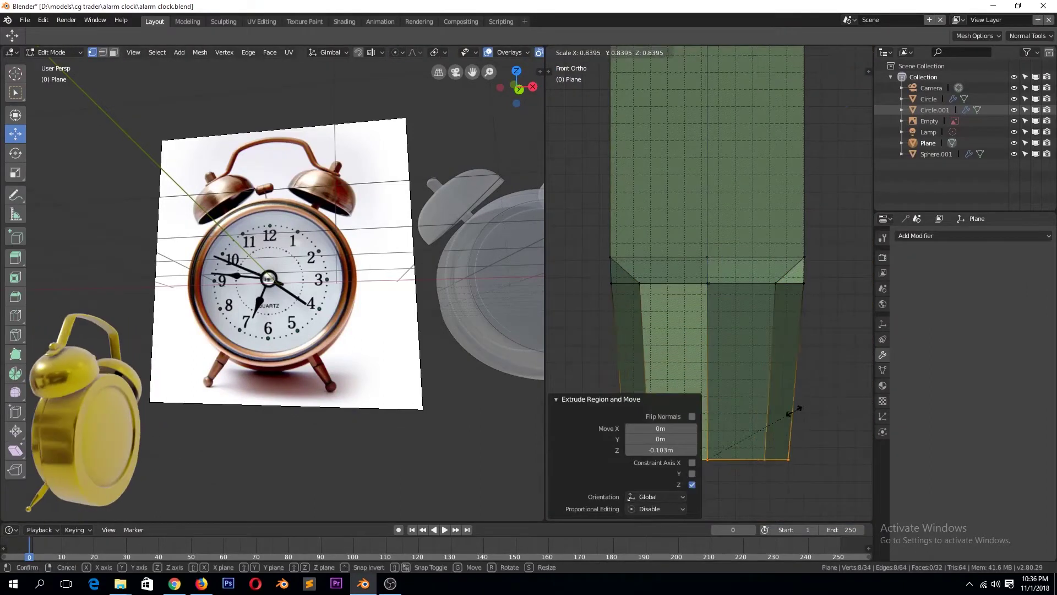
{"action": "left_click", "coordinate": [793, 406]}
{"action": "key", "text": "s"}
{"action": "key", "text": "e"}
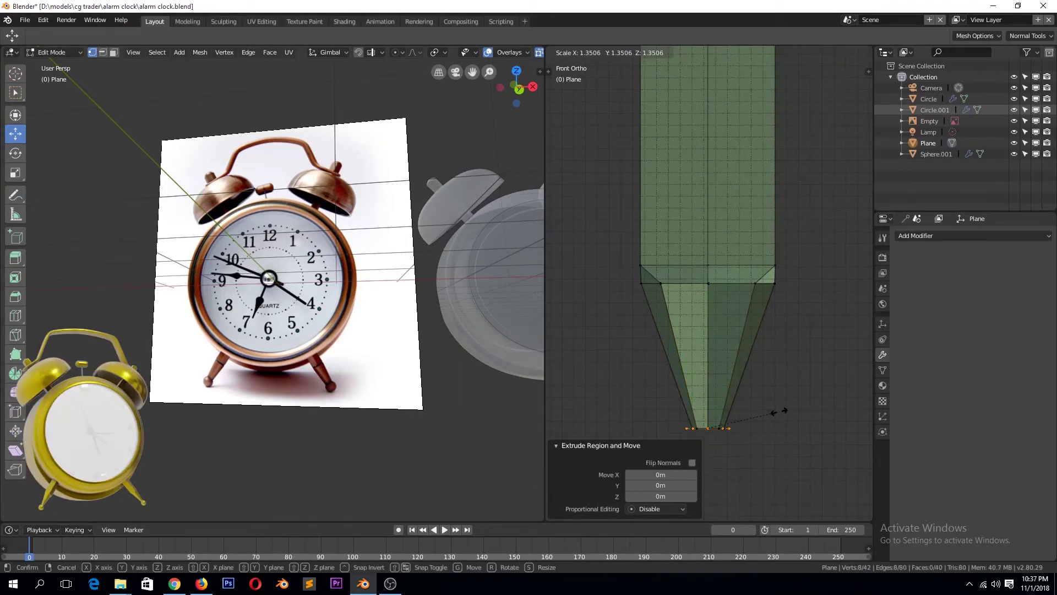
{"action": "key", "text": "Escape"}
{"action": "key", "text": "s"}
{"action": "scroll", "coordinate": [717, 378], "scroll_direction": "down", "scroll_amount": 1}
{"action": "left_click", "coordinate": [716, 379]}
Extrude a final pointed foot tip and add a level-2 Subdivision Surface.
{"action": "key", "text": "e"}
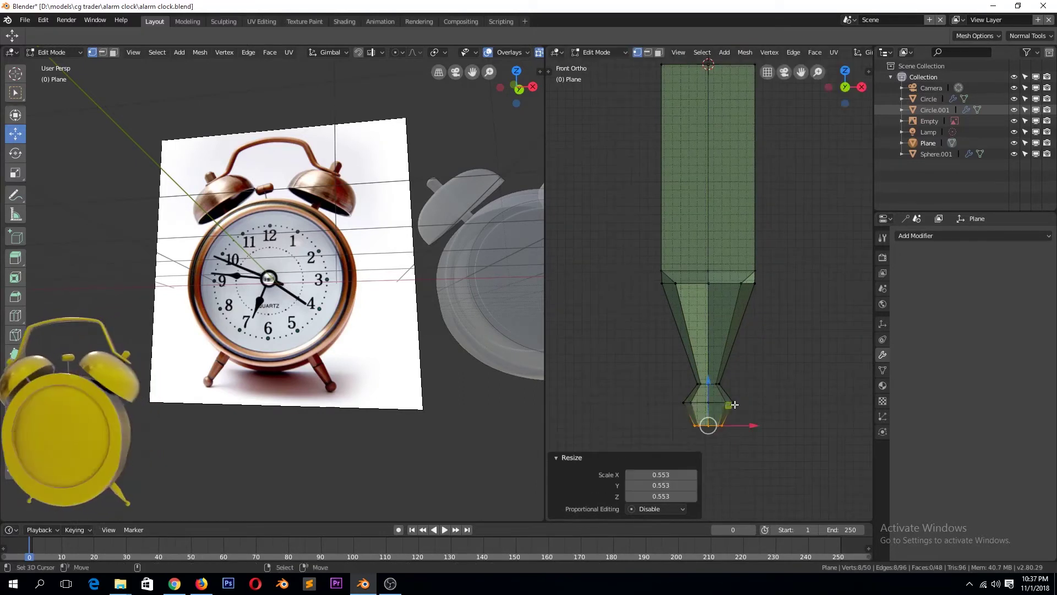
{"action": "left_click", "coordinate": [733, 408]}
{"action": "key", "text": "s"}
{"action": "key", "text": "Tab"}
{"action": "key", "text": "ctrl+2"}
Toggle between Edit and Object Mode to check the leg's subdivision smoothing.
{"action": "key", "text": "z"}
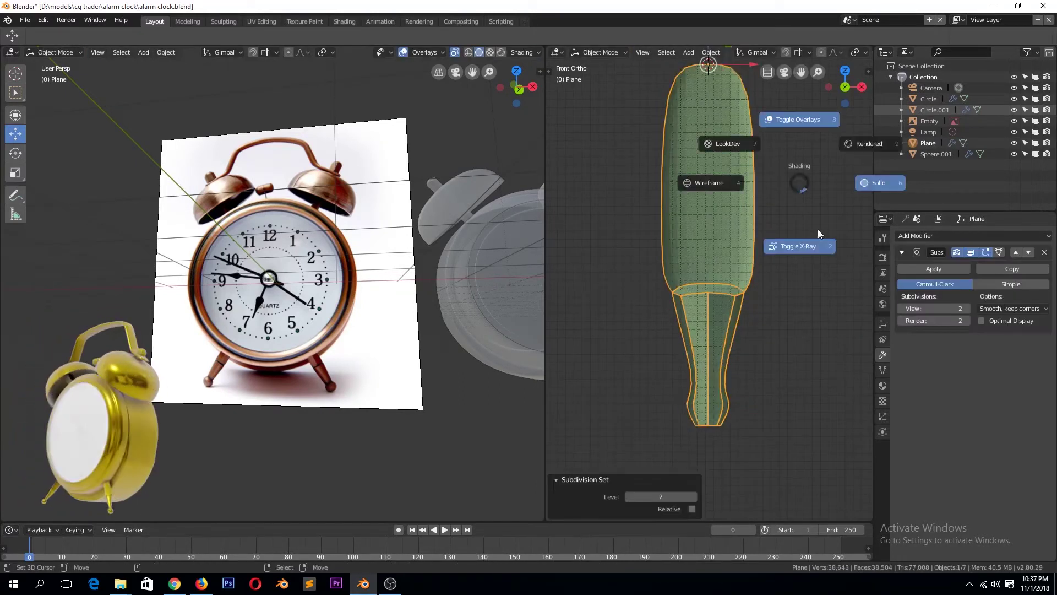
{"action": "left_click", "coordinate": [778, 233]}
{"action": "key", "text": "Tab"}
{"action": "scroll", "coordinate": [771, 253], "scroll_direction": "up", "scroll_amount": 5}
{"action": "middle_click_drag", "start_coordinate": [703, 314], "coordinate": [694, 240]}
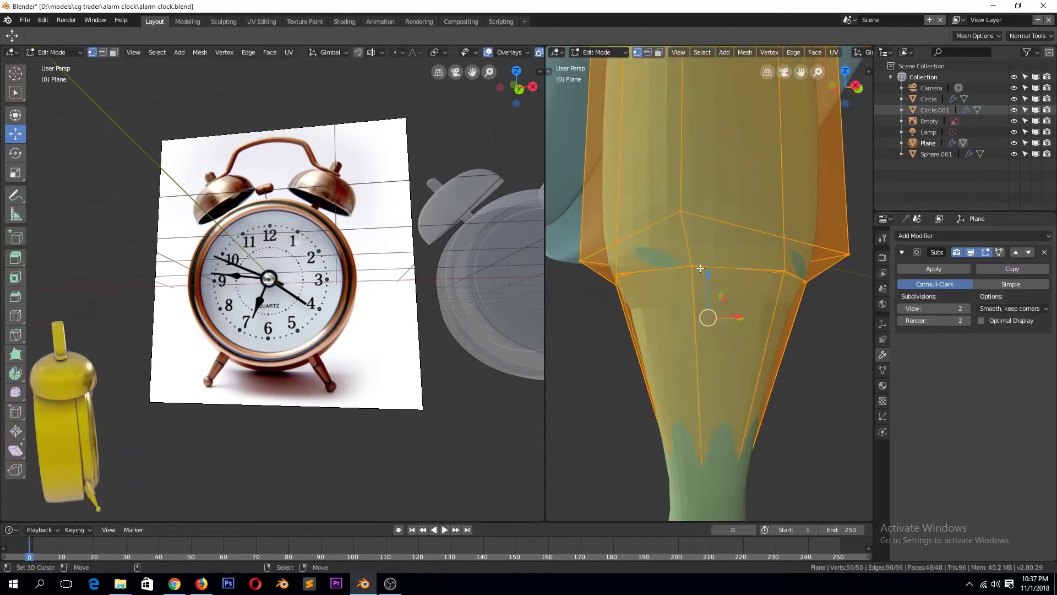
{"action": "key", "text": "alt+a"}
{"action": "key", "text": "Tab"}
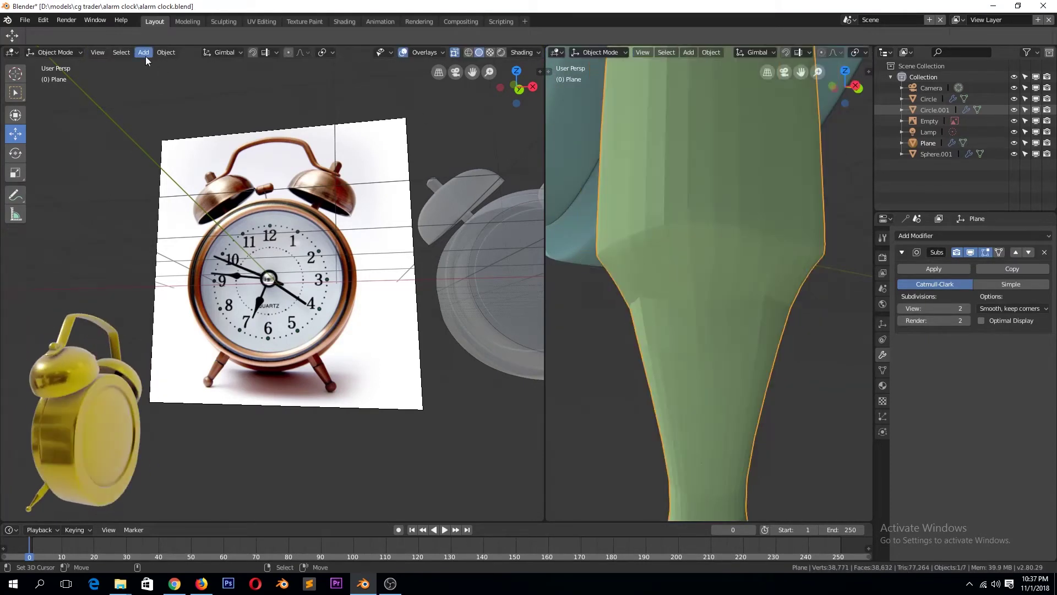
{"action": "left_click", "coordinate": [165, 52]}
{"action": "scroll", "coordinate": [642, 331], "scroll_direction": "down", "scroll_amount": 5}
{"action": "key", "text": "Tab"}
{"action": "scroll", "coordinate": [704, 247], "scroll_direction": "up", "scroll_amount": 5}
{"action": "left_click", "coordinate": [703, 247], "text": "alt"}
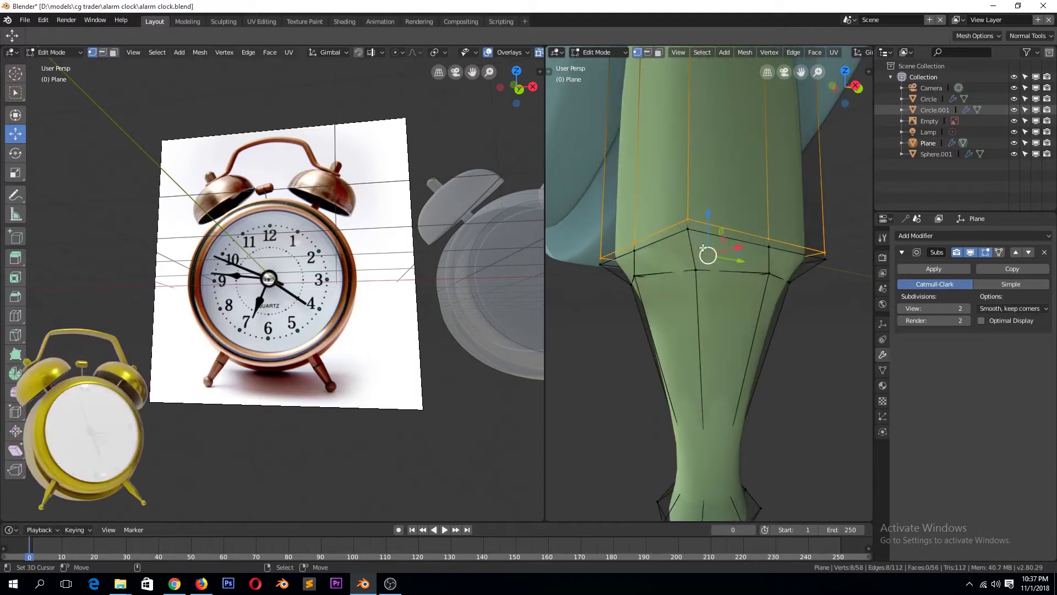
Add a supporting edge loop near the leg's shoulder with Ctrl+R.
{"action": "left_click", "coordinate": [715, 270]}
{"action": "key", "text": "KP_1"}
{"action": "left_click_drag", "start_coordinate": [702, 305], "coordinate": [674, 258]}
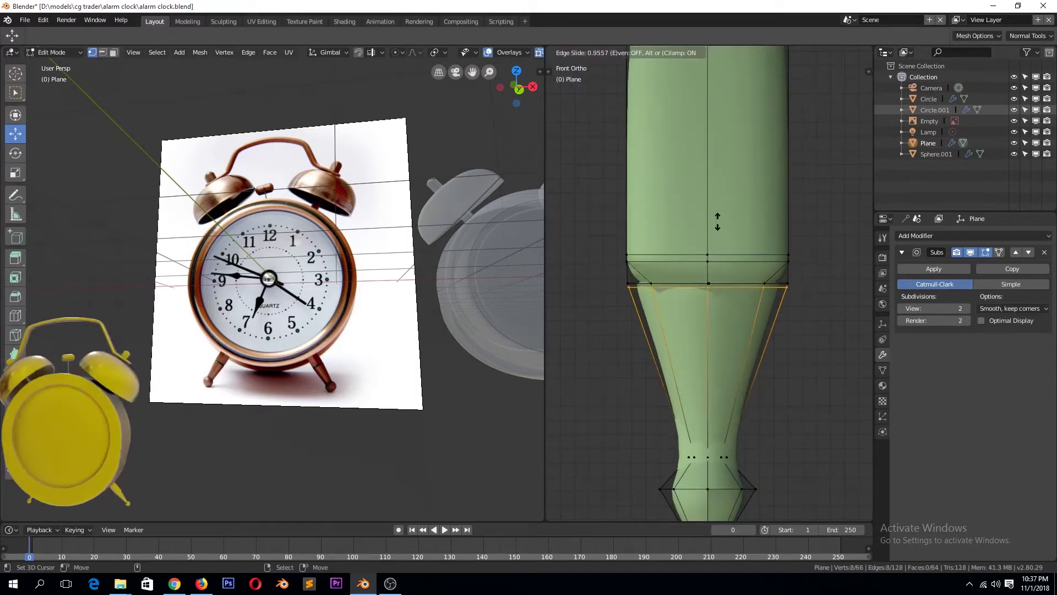
{"action": "left_click", "coordinate": [747, 285]}
{"action": "key", "text": "Tab"}
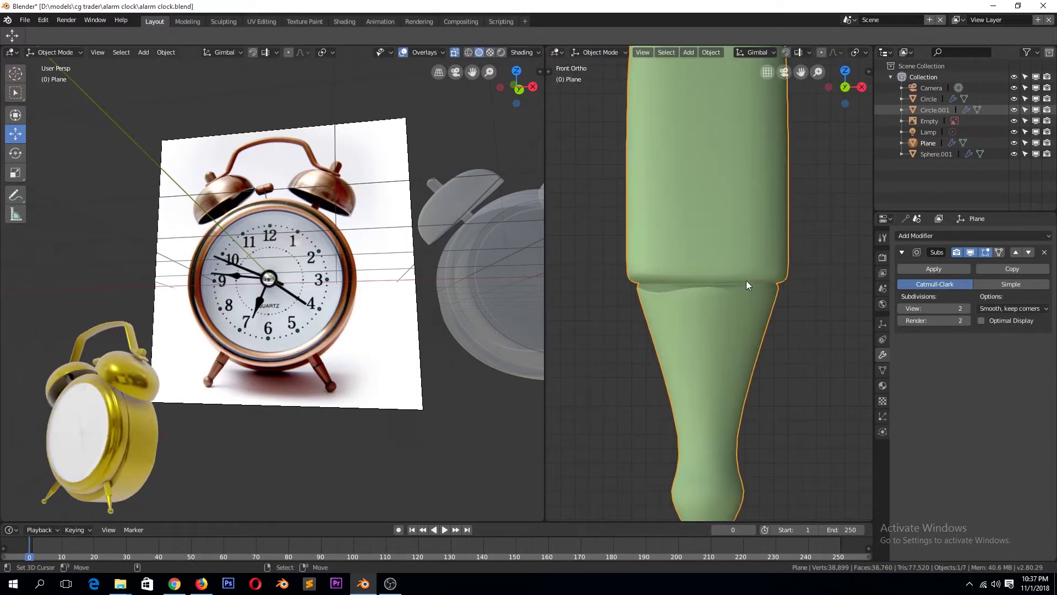
{"action": "key", "text": "Tab"}
{"action": "scroll", "coordinate": [768, 319], "scroll_direction": "down", "scroll_amount": 3}
Bevel the edge loop around the leg's top.
{"action": "mouse_move", "coordinate": [787, 335]}
{"action": "middle_mouse_down"}
{"action": "mouse_move", "coordinate": [762, 255]}
{"action": "mouse_move", "coordinate": [727, 270]}
{"action": "mouse_move", "coordinate": [710, 181]}
{"action": "middle_mouse_up"}
{"action": "scroll", "coordinate": [728, 244], "scroll_direction": "down", "scroll_amount": 2}
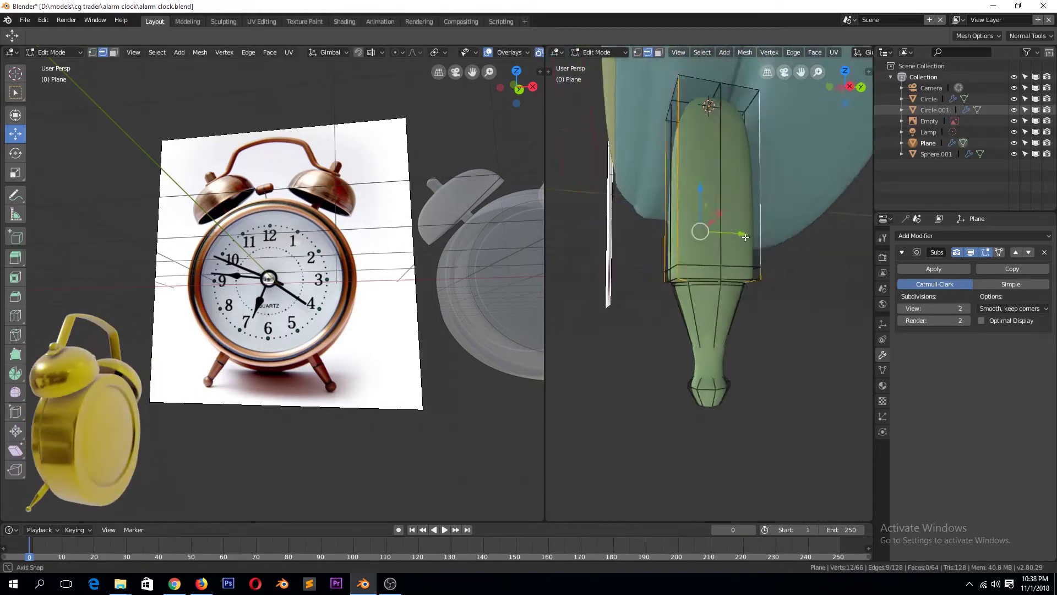
{"action": "scroll", "coordinate": [711, 182], "scroll_direction": "down", "scroll_amount": 2}
{"action": "left_click", "coordinate": [695, 150], "text": "alt"}
{"action": "middle_click_drag", "start_coordinate": [831, 293], "coordinate": [771, 247]}
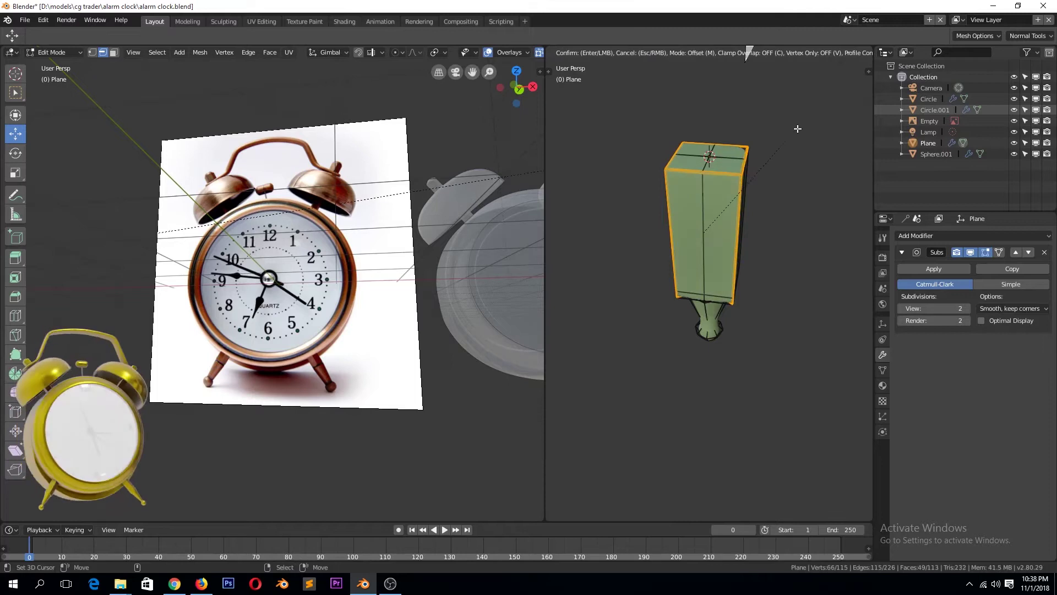
{"action": "scroll", "coordinate": [757, 238], "scroll_direction": "up", "scroll_amount": 4}
{"action": "key", "text": "ctrl+b"}
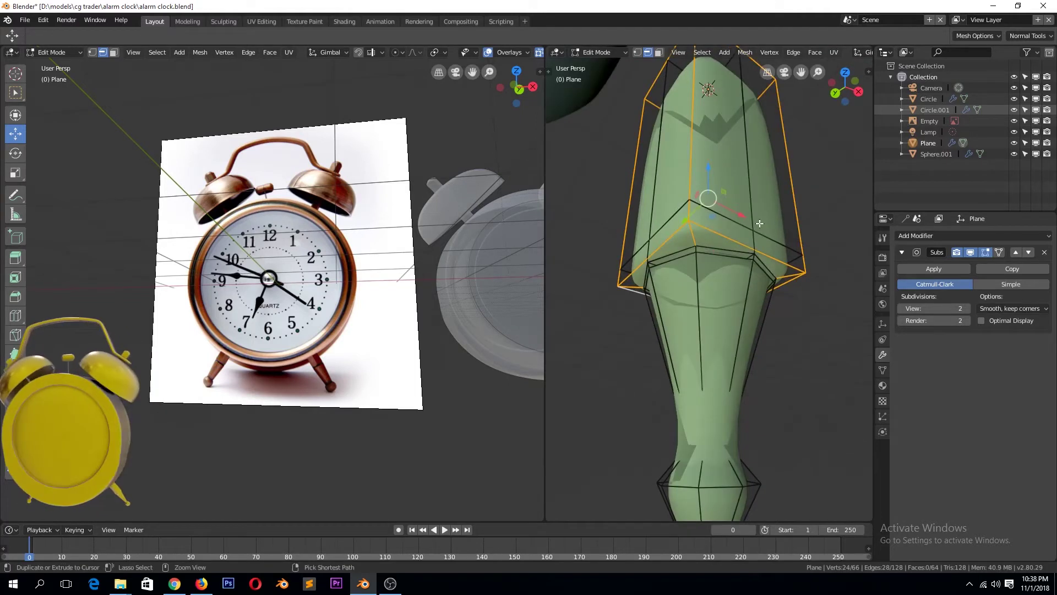
{"action": "left_click", "coordinate": [869, 170]}
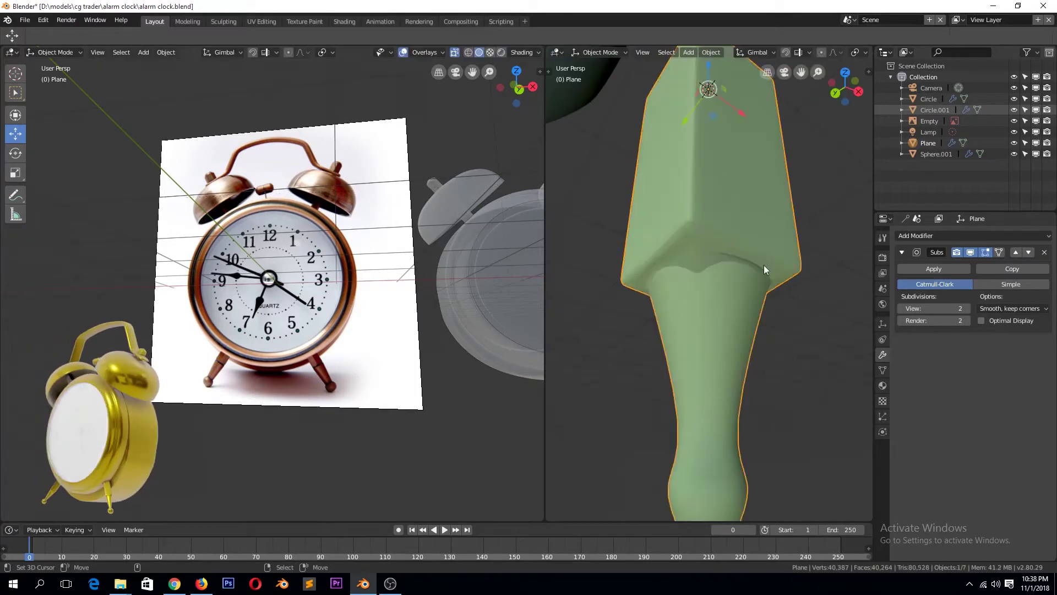
{"action": "middle_click_drag", "start_coordinate": [764, 266], "coordinate": [675, 212]}
{"action": "scroll", "coordinate": [675, 212], "scroll_direction": "up", "scroll_amount": 2}
{"action": "mouse_move", "coordinate": [759, 228]}
{"action": "middle_mouse_down"}
{"action": "mouse_move", "coordinate": [663, 207]}
{"action": "mouse_move", "coordinate": [720, 328]}
{"action": "mouse_move", "coordinate": [833, 361]}
{"action": "mouse_move", "coordinate": [628, 354]}
{"action": "middle_mouse_up"}
Scale a face loop on the leg vertically along Z to form the tapered knob.
{"action": "left_click", "coordinate": [703, 288], "text": "alt"}
{"action": "left_click", "coordinate": [743, 261]}
{"action": "key", "text": "3"}
{"action": "left_click", "coordinate": [719, 328]}
{"action": "key", "text": "s"}
{"action": "key", "text": "z"}
{"action": "key", "text": "KP_1"}
{"action": "left_click", "coordinate": [721, 245]}
{"action": "key", "text": "Tab"}
{"action": "middle_click_drag", "start_coordinate": [721, 245], "coordinate": [805, 294]}
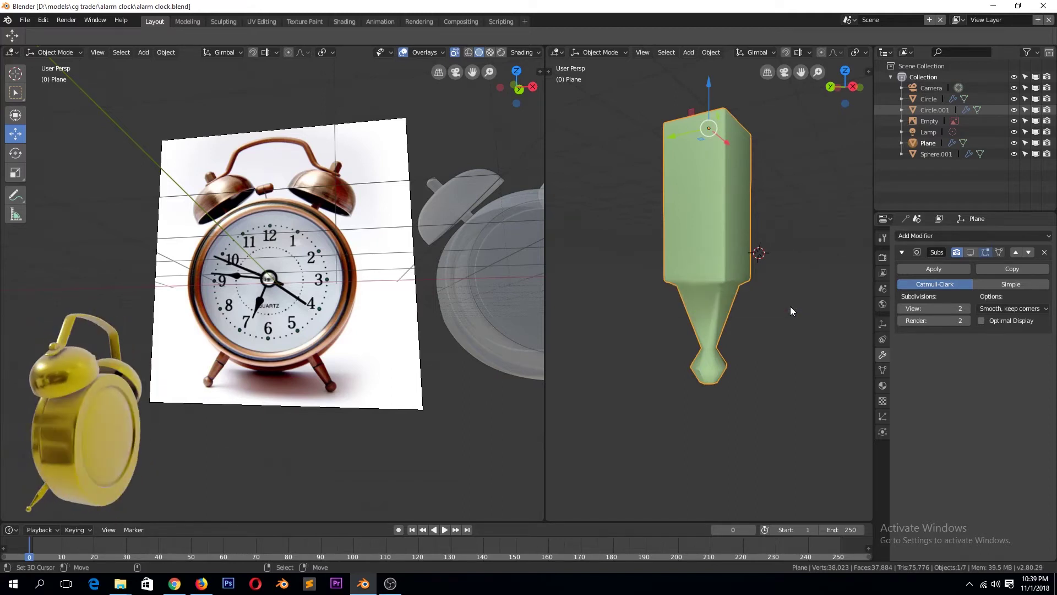
{"action": "key", "text": "Tab"}
{"action": "key", "text": "KP_Decimal"}
Turn on smoothing in Edit Mode and merge the first stray shoulder vertices At Last.
{"action": "key", "text": "a"}
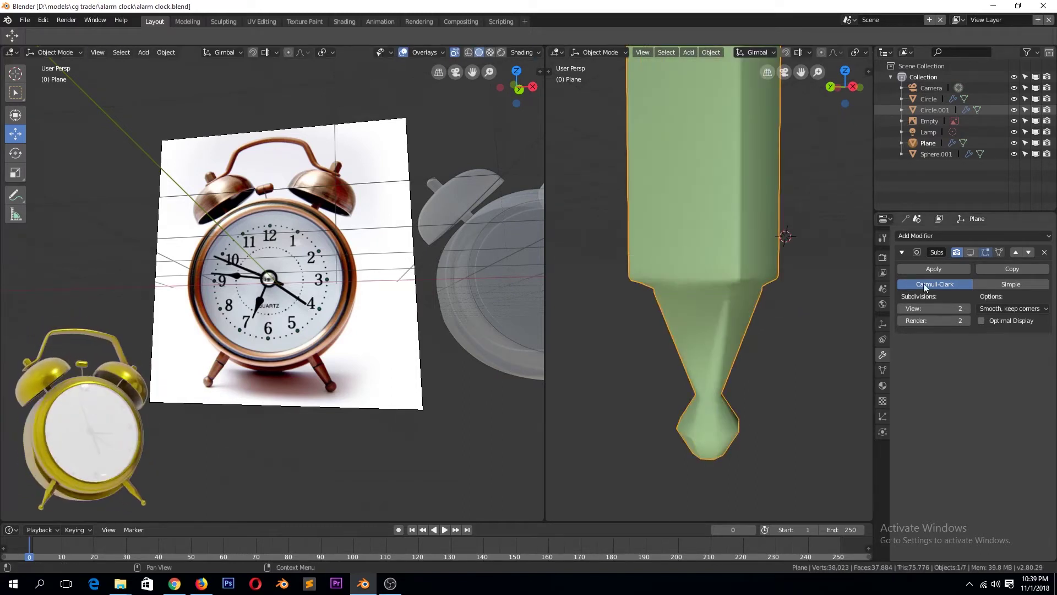
{"action": "left_click", "coordinate": [971, 252]}
{"action": "scroll", "coordinate": [740, 284], "scroll_direction": "up", "scroll_amount": 5}
{"action": "scroll", "coordinate": [740, 283], "scroll_direction": "down", "scroll_amount": 3}
{"action": "key", "text": "1"}
{"action": "left_click", "coordinate": [712, 243]}
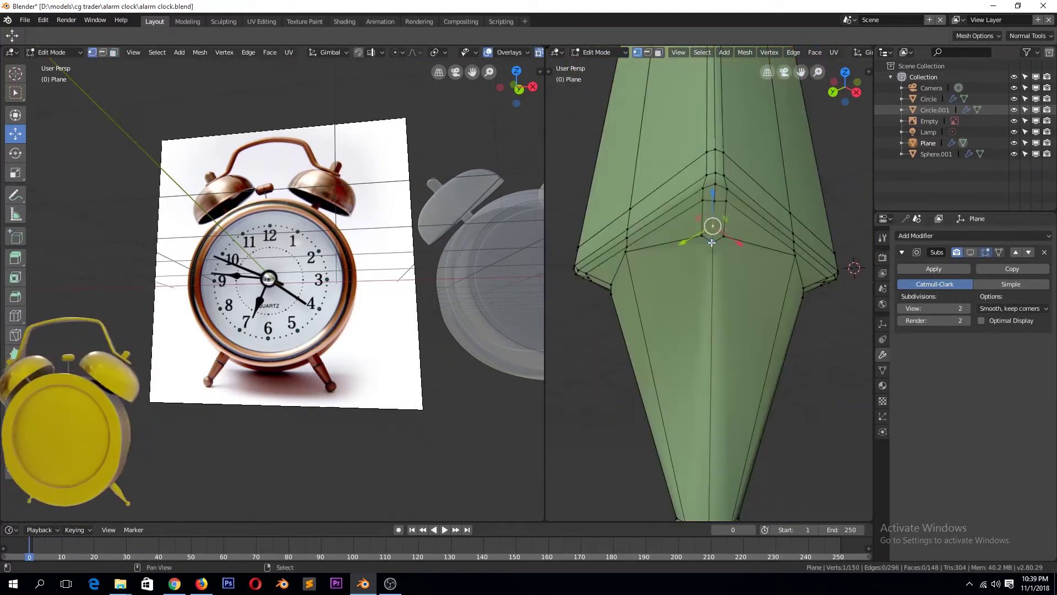
{"action": "left_click", "coordinate": [728, 235]}
{"action": "middle_click_drag", "start_coordinate": [728, 235], "coordinate": [723, 243]}
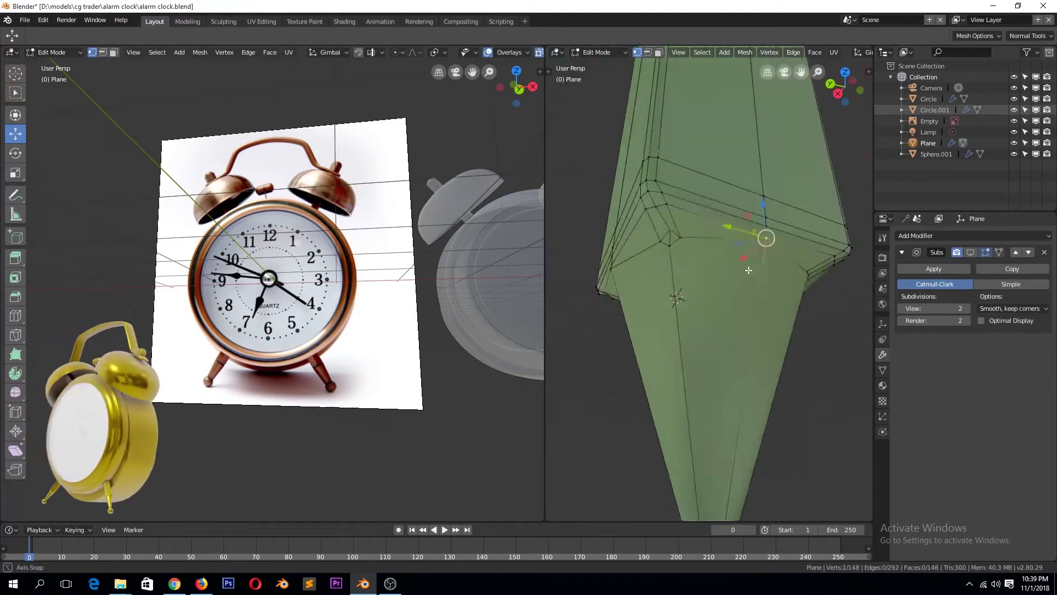
{"action": "key", "text": "alt+m"}
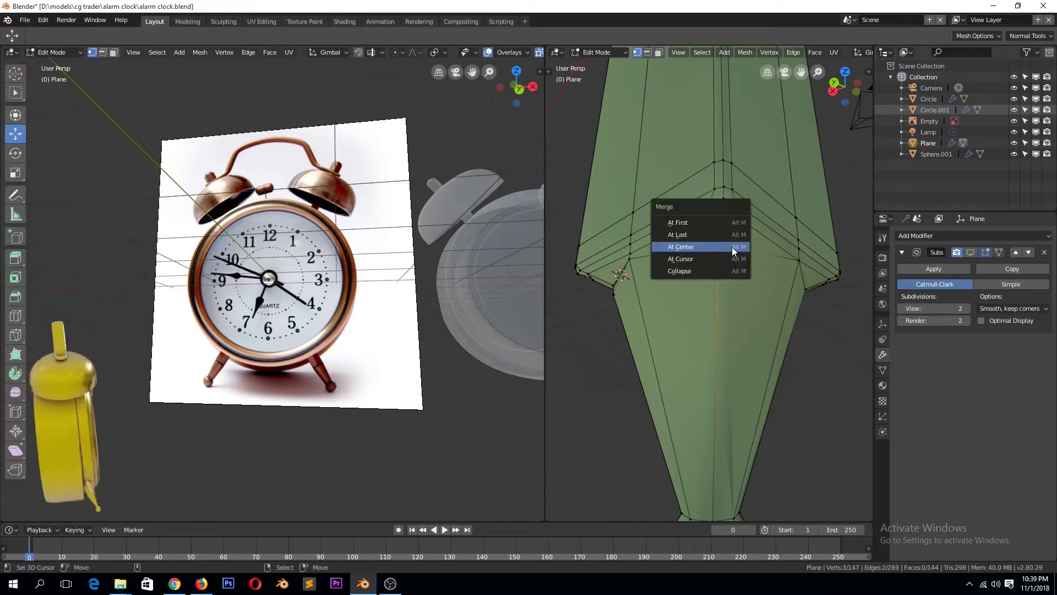
{"action": "left_click", "coordinate": [730, 248]}
Merge the next pair of stray shoulder vertices At Center.
{"action": "mouse_move", "coordinate": [729, 246]}
{"action": "middle_mouse_down"}
{"action": "mouse_move", "coordinate": [721, 220]}
{"action": "mouse_move", "coordinate": [632, 238]}
{"action": "middle_mouse_up"}
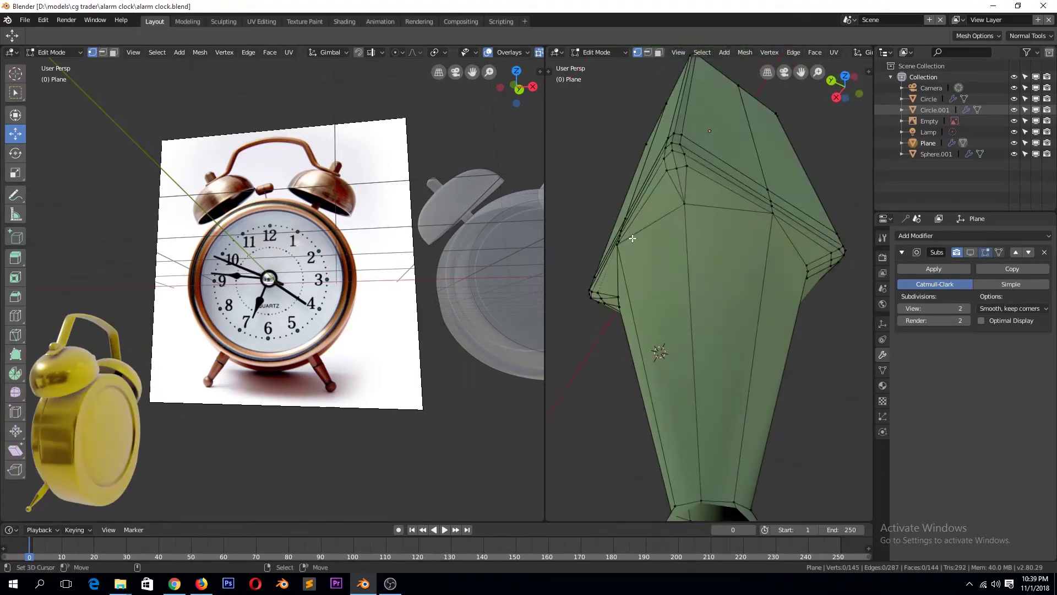
{"action": "mouse_move", "coordinate": [751, 239]}
{"action": "middle_mouse_down"}
{"action": "mouse_move", "coordinate": [738, 249]}
{"action": "mouse_move", "coordinate": [755, 226]}
{"action": "mouse_move", "coordinate": [672, 221]}
{"action": "mouse_move", "coordinate": [778, 252]}
{"action": "middle_mouse_up"}
{"action": "left_click", "coordinate": [733, 266], "text": "shift"}
{"action": "key", "text": "alt+m"}
{"action": "left_click", "coordinate": [755, 226]}
{"action": "mouse_move", "coordinate": [708, 245]}
{"action": "middle_mouse_down"}
{"action": "mouse_move", "coordinate": [696, 213]}
{"action": "mouse_move", "coordinate": [642, 246]}
{"action": "middle_mouse_up"}
Preview the cleaned-up shoulder smoothed in Object Mode.
{"action": "key", "text": "Tab"}
{"action": "scroll", "coordinate": [649, 247], "scroll_direction": "down", "scroll_amount": 2}
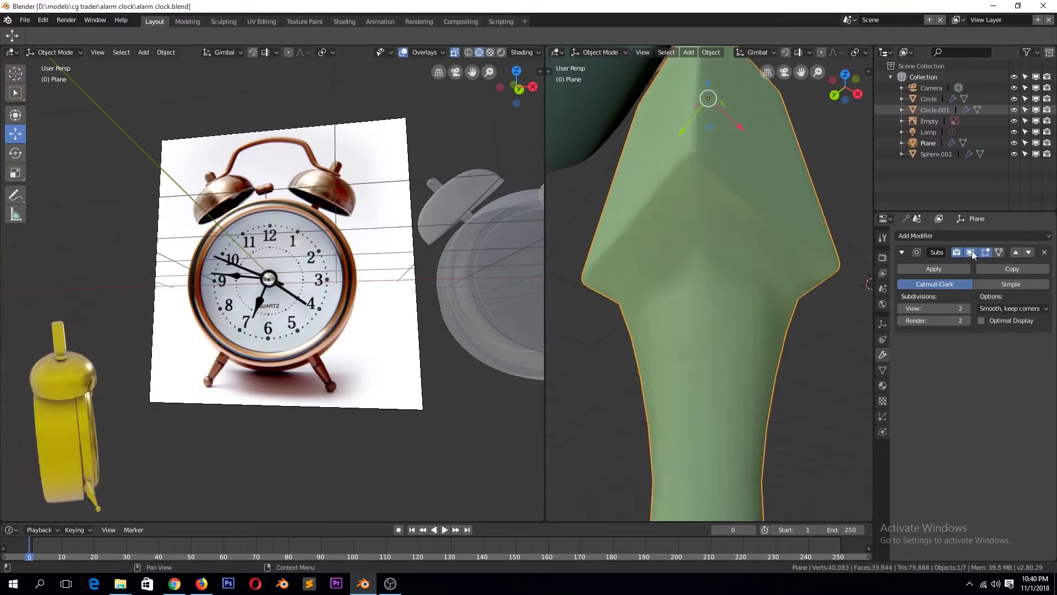
{"action": "scroll", "coordinate": [765, 285], "scroll_direction": "down", "scroll_amount": 2}
{"action": "middle_click_drag", "start_coordinate": [765, 285], "coordinate": [661, 293]}
{"action": "key", "text": "Tab"}
{"action": "scroll", "coordinate": [661, 275], "scroll_direction": "up", "scroll_amount": 4}
Add a support loop cut on the leg's taper, redoing a misplaced first attempt.
{"action": "key", "text": "ctrl+r"}
{"action": "left_click", "coordinate": [655, 230]}
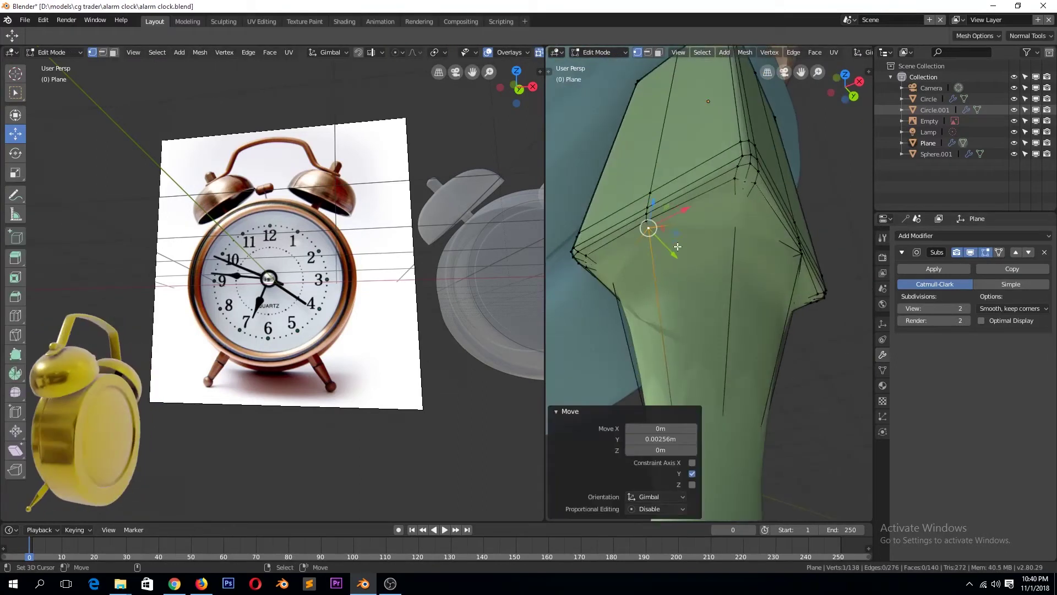
{"action": "key", "text": "ctrl+z"}
{"action": "middle_click_drag", "start_coordinate": [679, 233], "coordinate": [778, 289]}
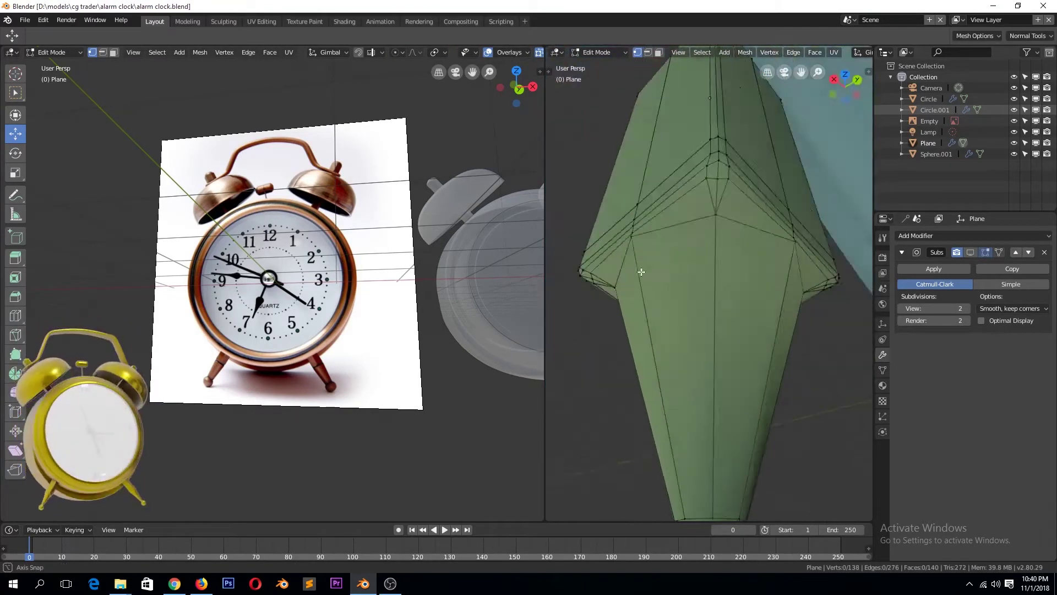
{"action": "key", "text": "ctrl+r"}
{"action": "left_click", "coordinate": [779, 289]}
Confirm the taper loop cut and place another loop near the leg's lower end.
{"action": "left_click", "coordinate": [761, 171]}
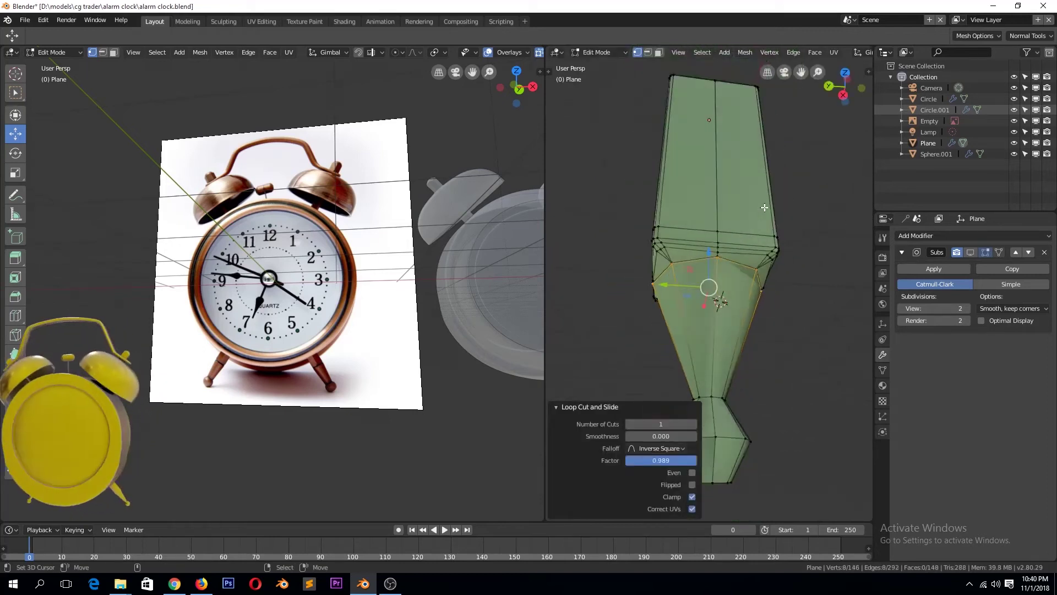
{"action": "middle_click_drag", "start_coordinate": [760, 171], "coordinate": [720, 375]}
{"action": "left_click", "coordinate": [701, 392]}
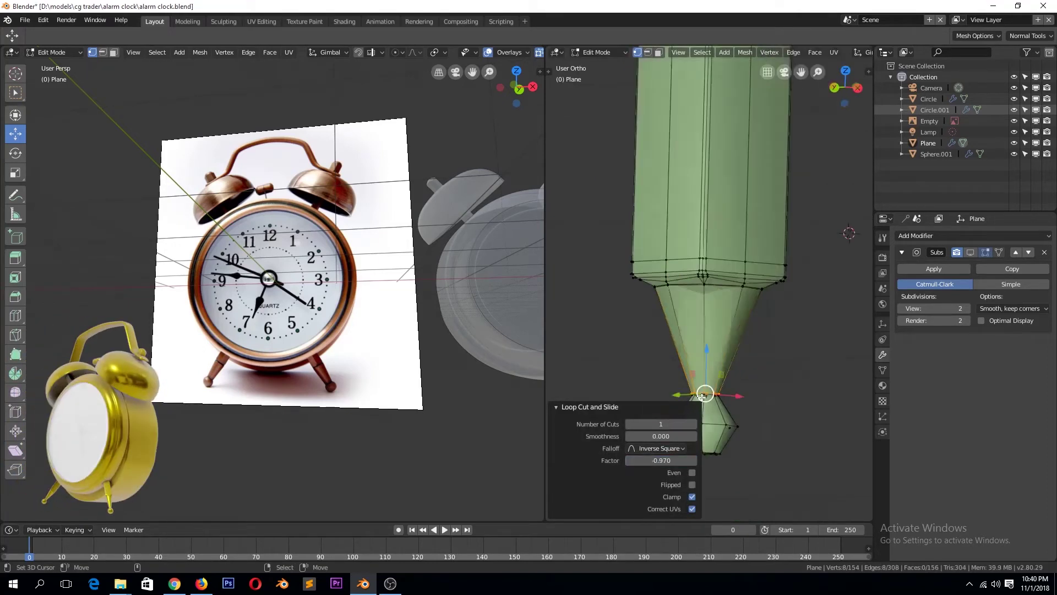
{"action": "key", "text": "alt+a"}
{"action": "middle_click_drag", "start_coordinate": [755, 430], "coordinate": [722, 359]}
Extrude the leg's bottom ring and merge it At Center to close the bottom.
{"action": "key", "text": "e"}
{"action": "key", "text": "alt+m"}
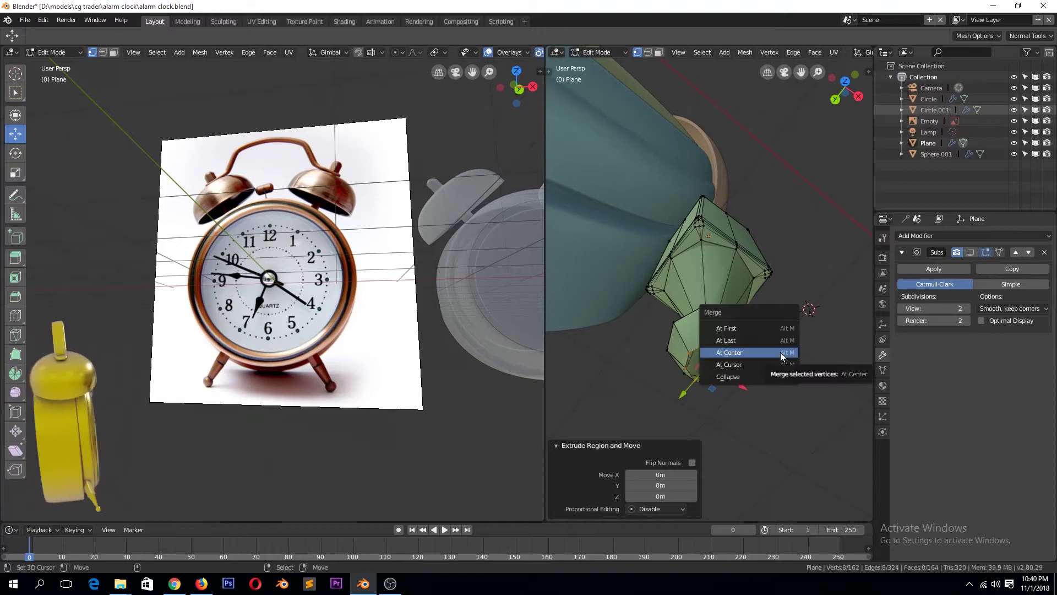
{"action": "left_click", "coordinate": [716, 349]}
{"action": "key", "text": "KP_1"}
{"action": "key", "text": "g"}
{"action": "key", "text": "z"}
{"action": "key", "text": "z"}
{"action": "left_click", "coordinate": [698, 404]}
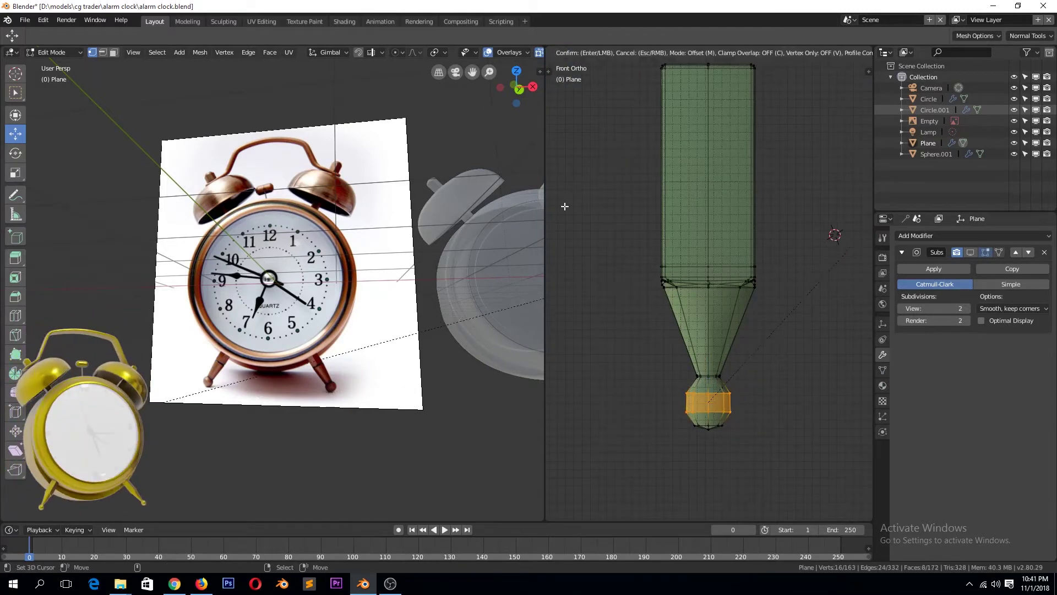
Bevel and scale the foot ring outward into a rounded ball foot.
{"action": "key", "text": "Return"}
{"action": "key", "text": "s"}
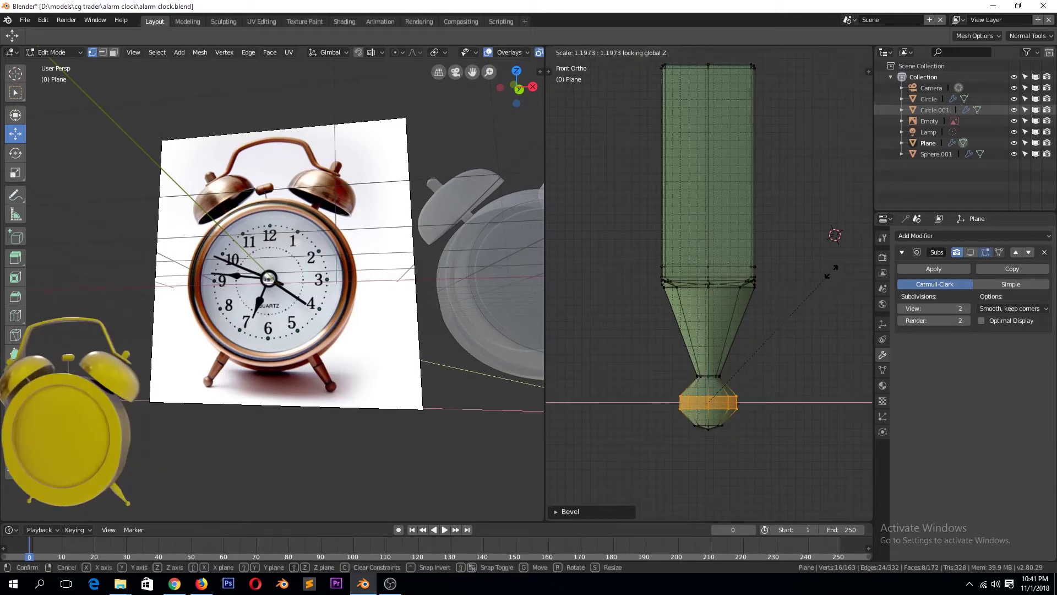
{"action": "left_click", "coordinate": [797, 292]}
{"action": "key", "text": "Tab"}
{"action": "key", "text": "alt+z"}
Enable the modifier's viewport display and inspect the smoothed ball foot.
{"action": "mouse_move", "coordinate": [805, 355]}
{"action": "middle_mouse_down"}
{"action": "mouse_move", "coordinate": [715, 255]}
{"action": "mouse_move", "coordinate": [716, 223]}
{"action": "middle_mouse_up"}
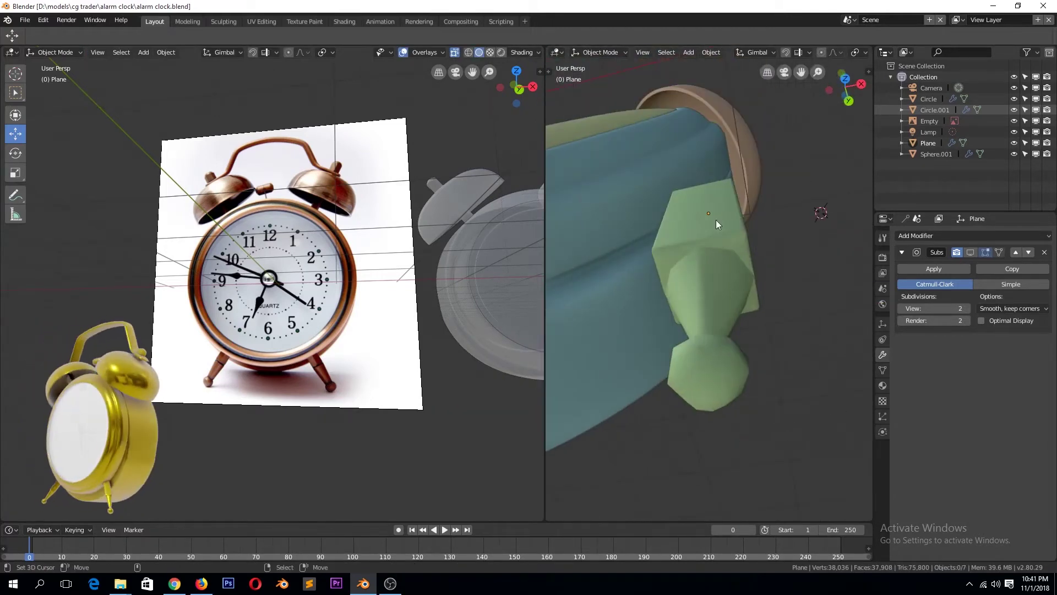
{"action": "left_click", "coordinate": [970, 252]}
{"action": "scroll", "coordinate": [742, 286], "scroll_direction": "up", "scroll_amount": 2}
{"action": "key", "text": "Tab"}
{"action": "scroll", "coordinate": [804, 318], "scroll_direction": "up", "scroll_amount": 3}
{"action": "mouse_move", "coordinate": [804, 318]}
{"action": "middle_mouse_down"}
{"action": "mouse_move", "coordinate": [724, 209]}
{"action": "mouse_move", "coordinate": [697, 299]}
{"action": "mouse_move", "coordinate": [780, 283]}
{"action": "mouse_move", "coordinate": [726, 235]}
{"action": "middle_mouse_up"}
Delete the edge loop near the leg's bottom and a stray vertex underneath.
{"action": "left_click", "coordinate": [726, 235], "text": "alt"}
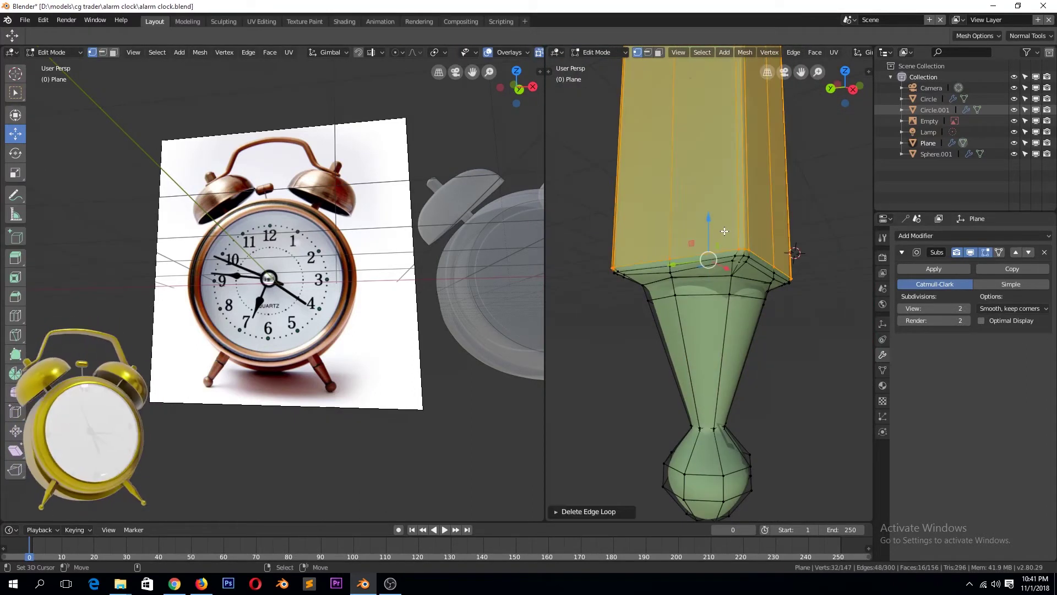
{"action": "key", "text": "x"}
{"action": "left_click", "coordinate": [728, 264]}
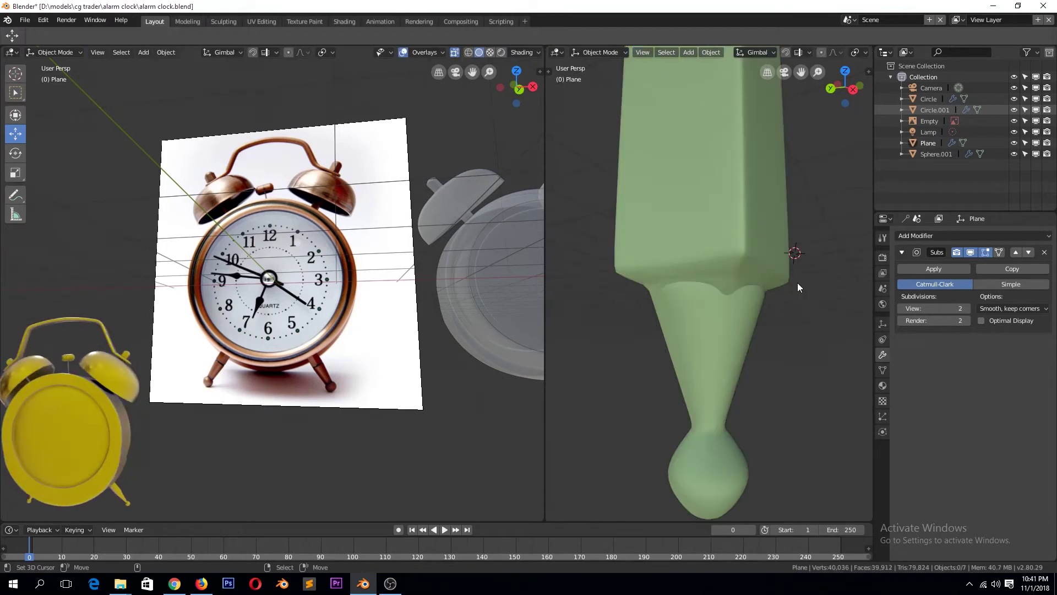
{"action": "scroll", "coordinate": [805, 283], "scroll_direction": "up", "scroll_amount": 3}
{"action": "scroll", "coordinate": [805, 283], "scroll_direction": "up", "scroll_amount": 3}
{"action": "mouse_move", "coordinate": [805, 283]}
{"action": "middle_mouse_down"}
{"action": "mouse_move", "coordinate": [711, 266]}
{"action": "mouse_move", "coordinate": [609, 354]}
{"action": "middle_mouse_up"}
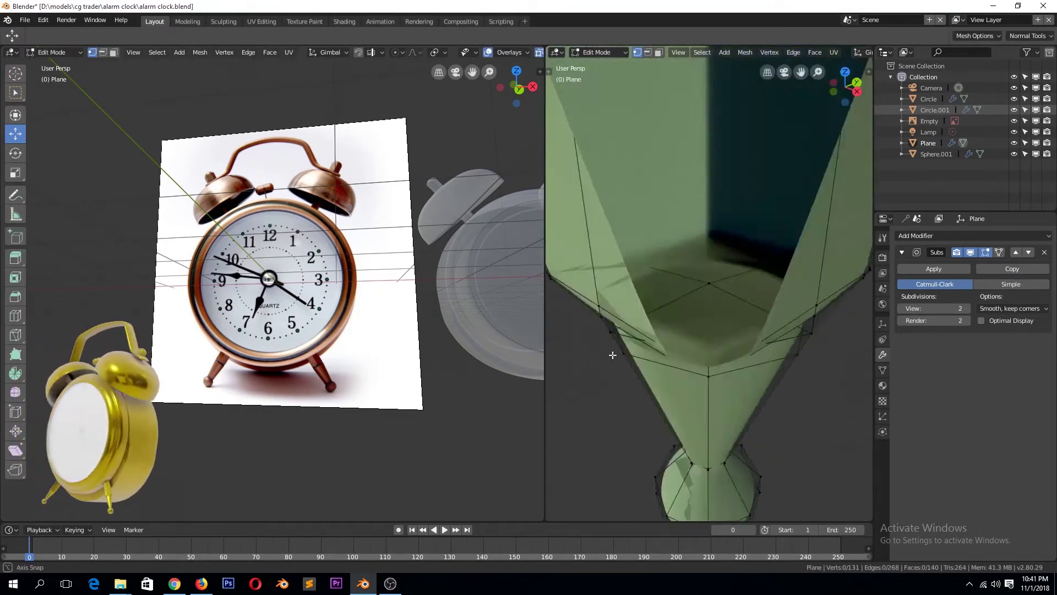
{"action": "left_click", "coordinate": [610, 354]}
{"action": "key", "text": "x"}
{"action": "left_click", "coordinate": [691, 163]}
{"action": "mouse_move", "coordinate": [691, 163]}
{"action": "middle_mouse_down"}
{"action": "mouse_move", "coordinate": [738, 292]}
{"action": "mouse_move", "coordinate": [731, 255]}
{"action": "middle_mouse_up"}
Edge-slide the loop on the leg's neck to a new position.
{"action": "left_click", "coordinate": [730, 255], "text": "alt"}
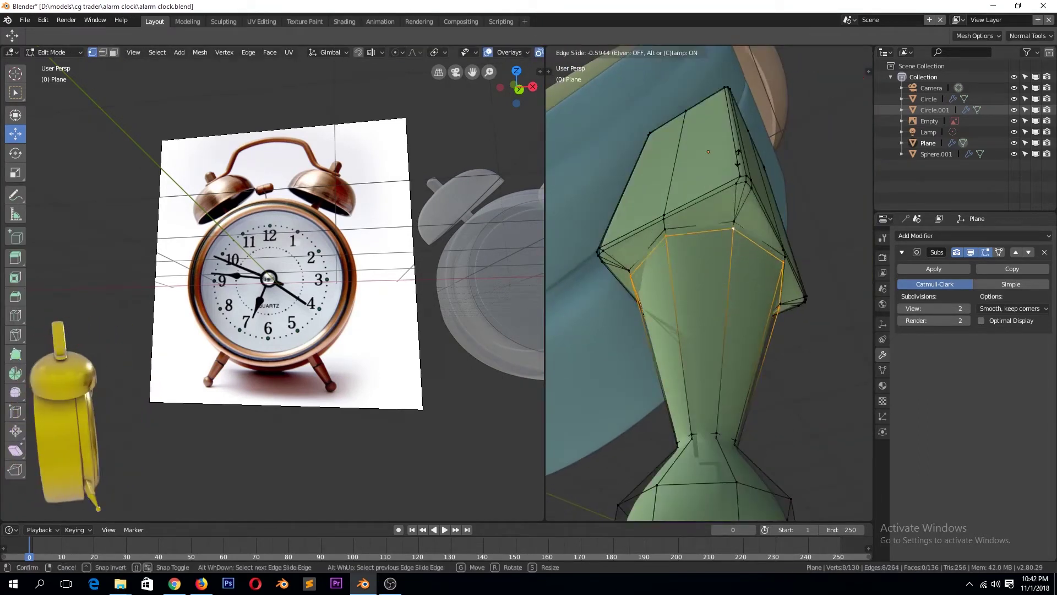
{"action": "middle_click_drag", "start_coordinate": [727, 211], "coordinate": [686, 178]}
{"action": "key", "text": "ctrl+r"}
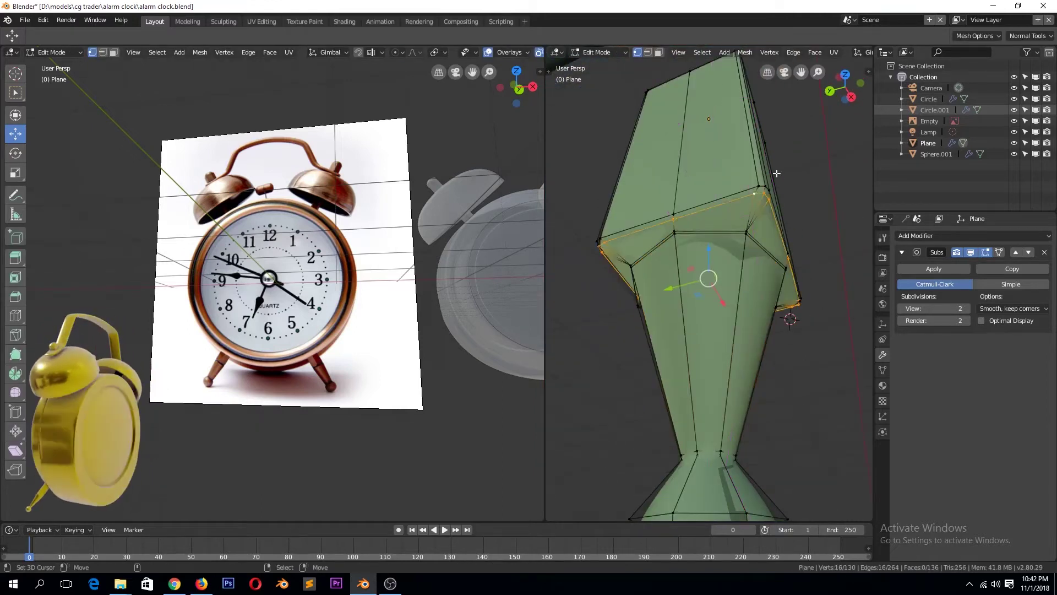
{"action": "left_click", "coordinate": [797, 155]}
In X-ray side view, move the two loops at the shaft's base with G.
{"action": "key", "text": "KP_1"}
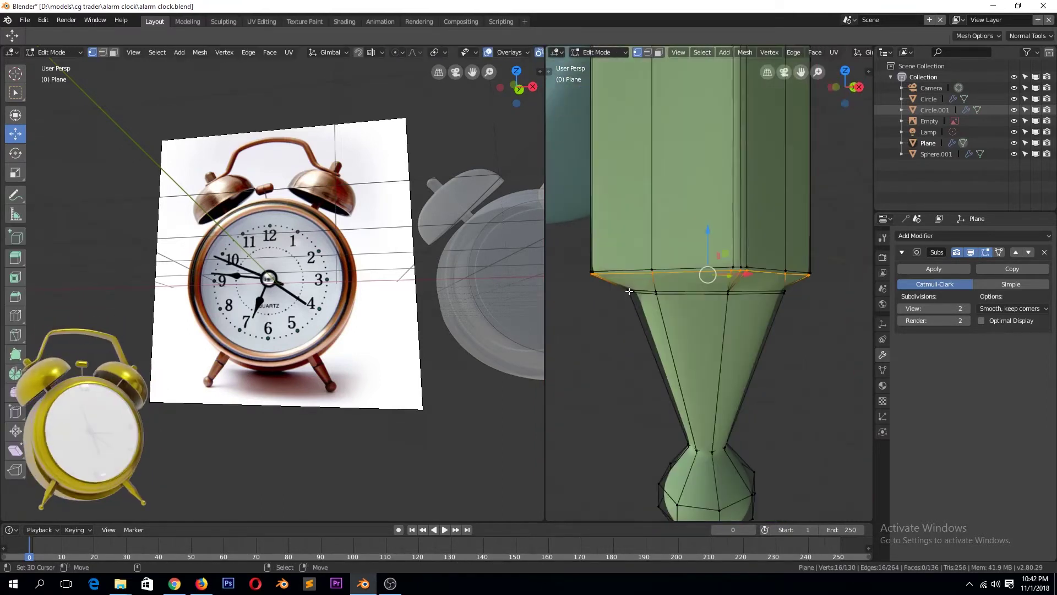
{"action": "key", "text": "z"}
{"action": "left_click", "coordinate": [701, 359]}
{"action": "key", "text": "KP_3"}
{"action": "left_click", "coordinate": [775, 258], "text": "alt"}
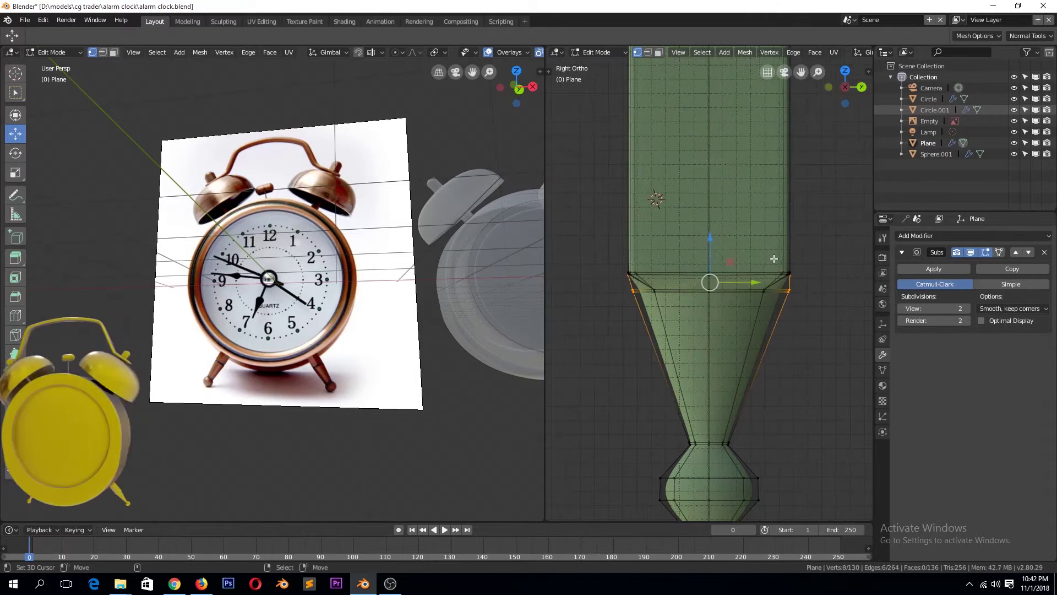
{"action": "left_click_drag", "start_coordinate": [713, 299], "coordinate": [713, 301], "text": "shift"}
{"action": "key", "text": "g"}
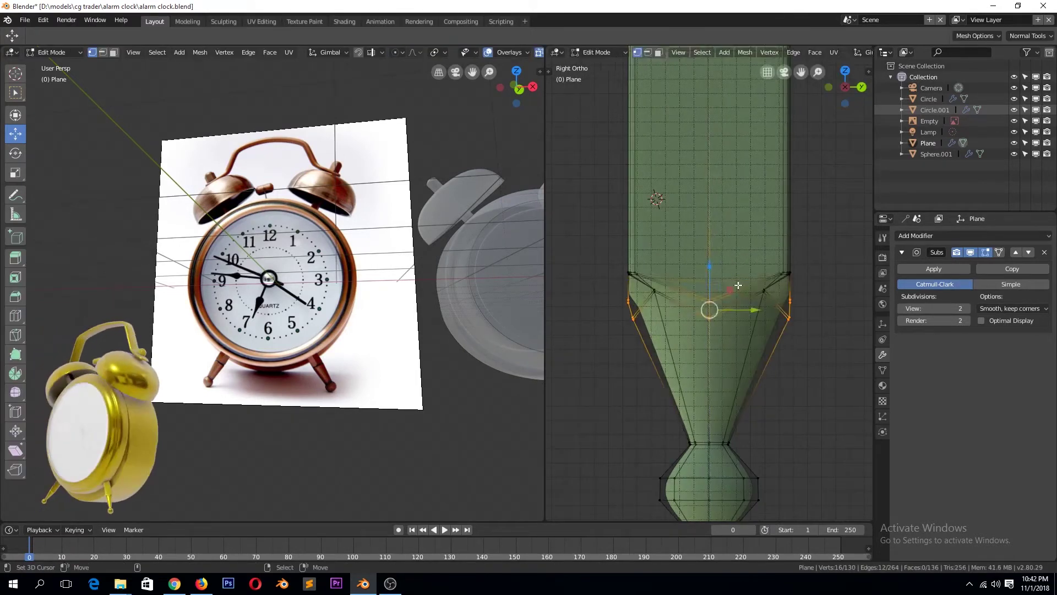
{"action": "left_click", "coordinate": [715, 268]}
{"action": "key", "text": "alt+z"}
Select the band of faces around the neck and preview the smoothed leg.
{"action": "mouse_move", "coordinate": [815, 306]}
{"action": "middle_mouse_down"}
{"action": "mouse_move", "coordinate": [688, 259]}
{"action": "mouse_move", "coordinate": [691, 234]}
{"action": "mouse_move", "coordinate": [672, 241]}
{"action": "middle_mouse_up"}
{"action": "left_click", "coordinate": [712, 251], "text": "alt+shift"}
{"action": "left_click", "coordinate": [665, 240], "text": "alt+shift"}
{"action": "key", "text": "Tab"}
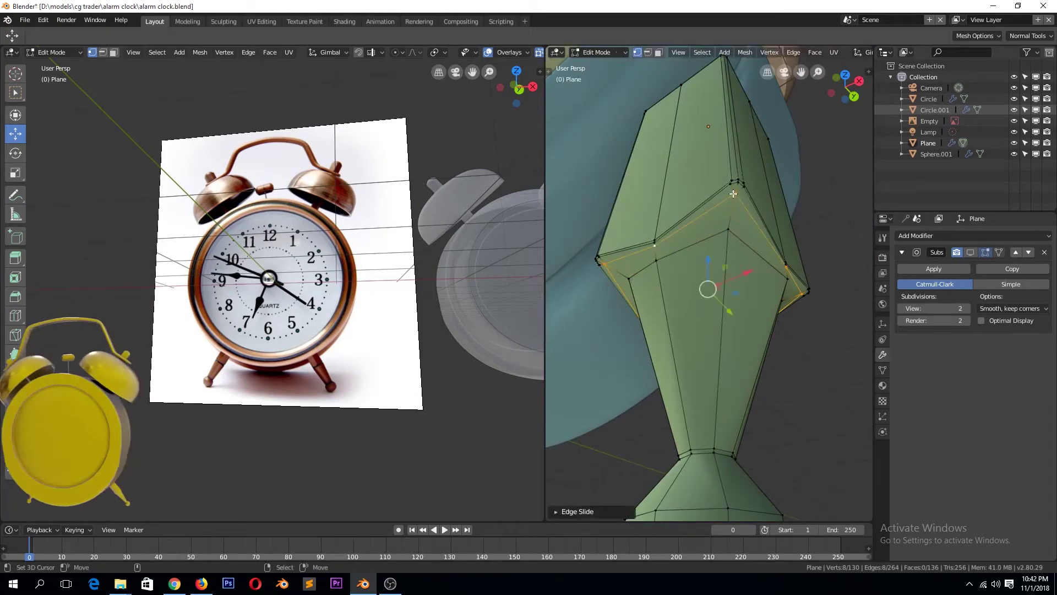
{"action": "middle_click_drag", "start_coordinate": [721, 213], "coordinate": [700, 283]}
{"action": "key", "text": "KP_1"}
Pull the edge loop below the shaft down toward the ball foot.
{"action": "key", "text": "Tab"}
{"action": "left_click", "coordinate": [646, 301], "text": "alt"}
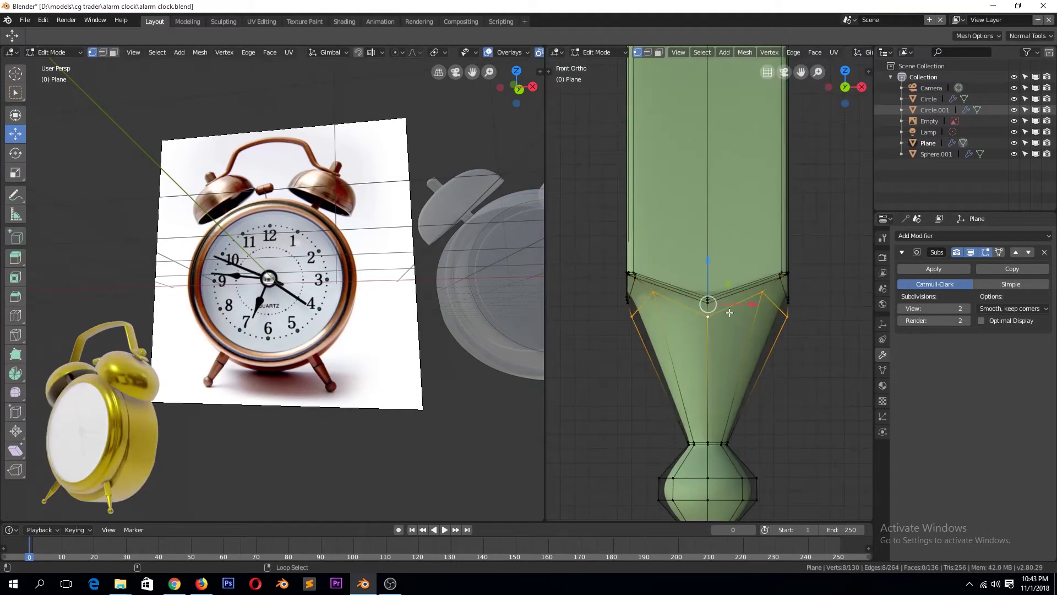
{"action": "left_click_drag", "start_coordinate": [709, 268], "coordinate": [708, 435]}
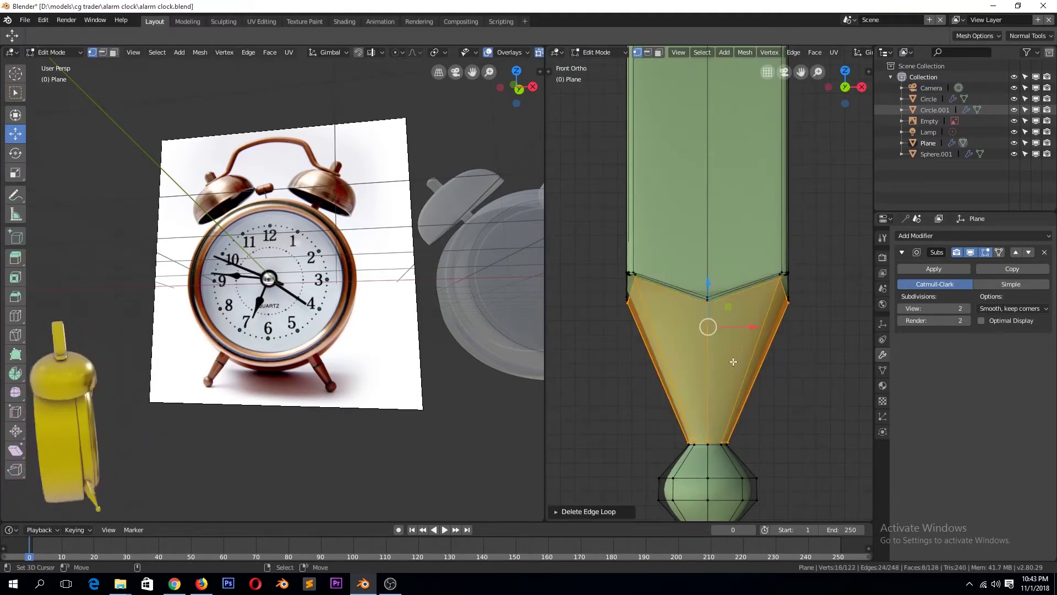
{"action": "scroll", "coordinate": [708, 435], "scroll_direction": "down", "scroll_amount": 3}
{"action": "scroll", "coordinate": [708, 435], "scroll_direction": "up", "scroll_amount": 2}
{"action": "key", "text": "alt+a"}
Save the file and review the finished smoothed leg in Object Mode.
{"action": "key", "text": "Tab"}
{"action": "key", "text": "ctrl+s"}
{"action": "key", "text": "Tab"}
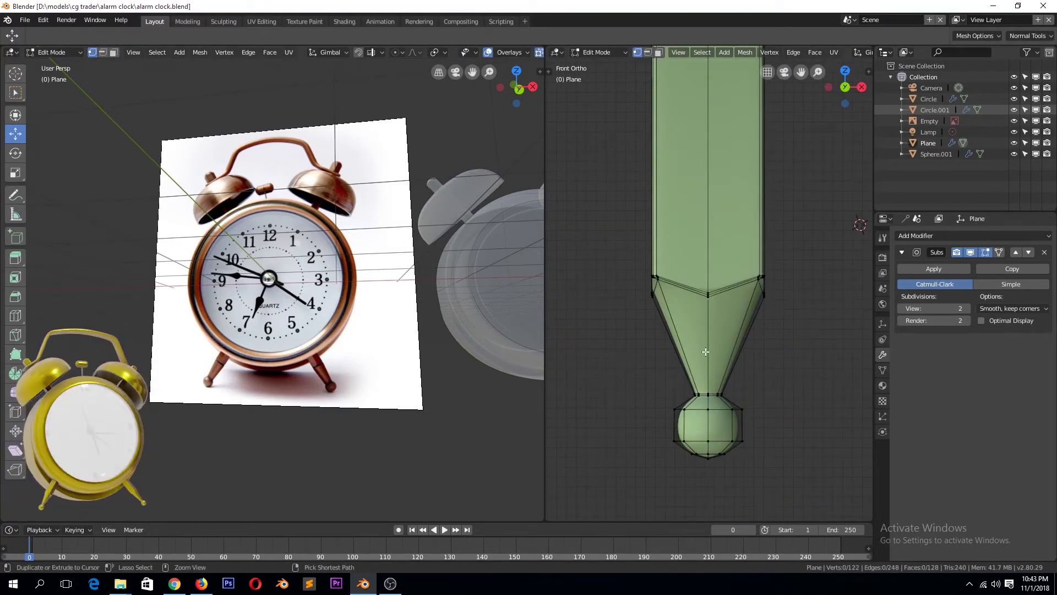
{"action": "key", "text": "Tab"}
{"action": "scroll", "coordinate": [778, 252], "scroll_direction": "down", "scroll_amount": 3}
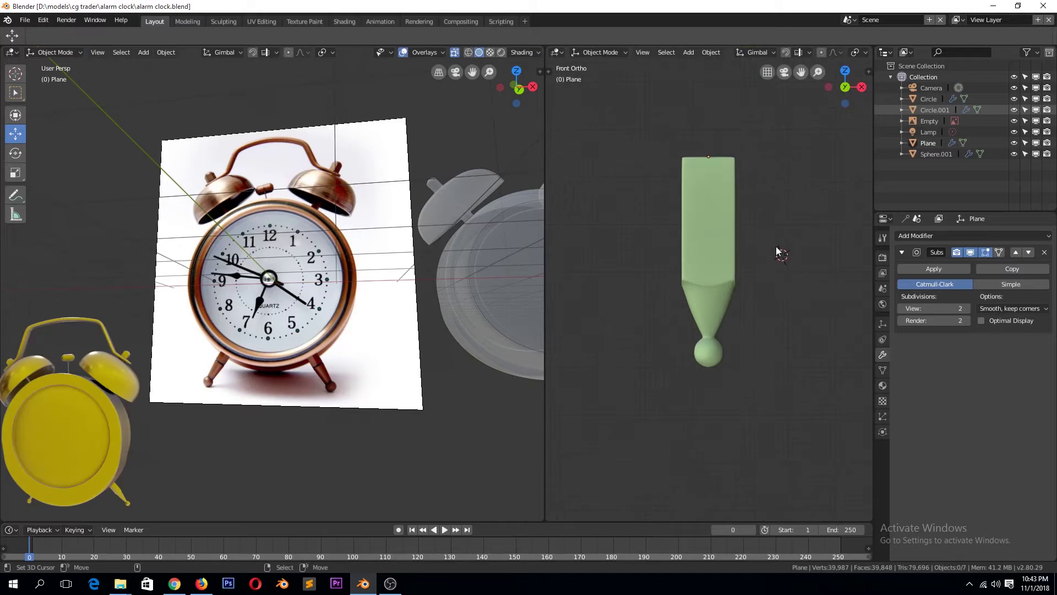
{"action": "middle_click_drag", "start_coordinate": [778, 252], "coordinate": [708, 255]}
Check the leg in front view with wireframe shading, then save the file.
{"action": "key", "text": "KP_1"}
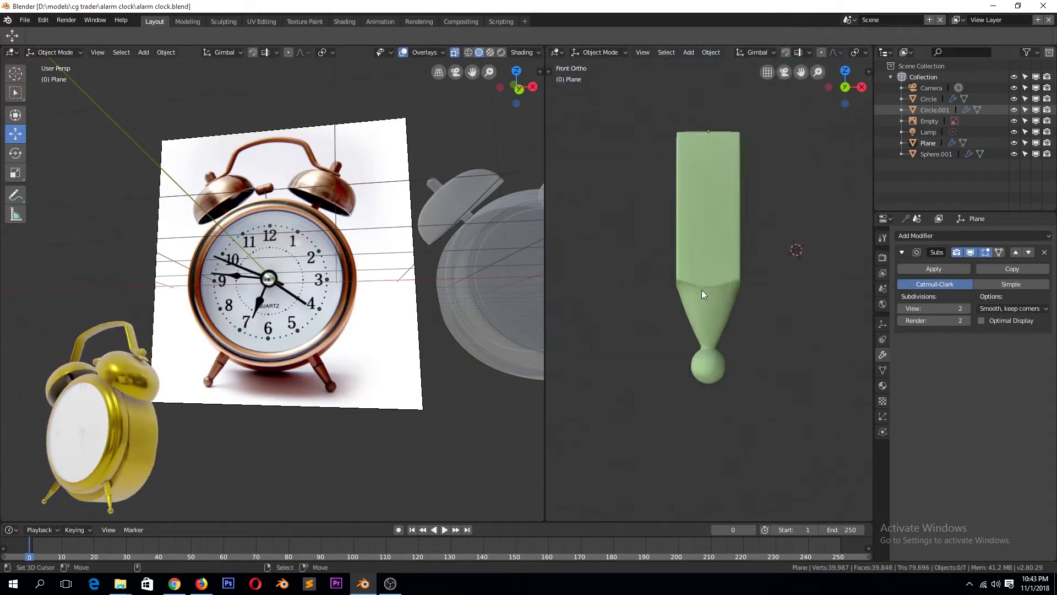
{"action": "key", "text": "Tab"}
{"action": "scroll", "coordinate": [715, 331], "scroll_direction": "up", "scroll_amount": 1}
{"action": "left_click", "coordinate": [614, 361]}
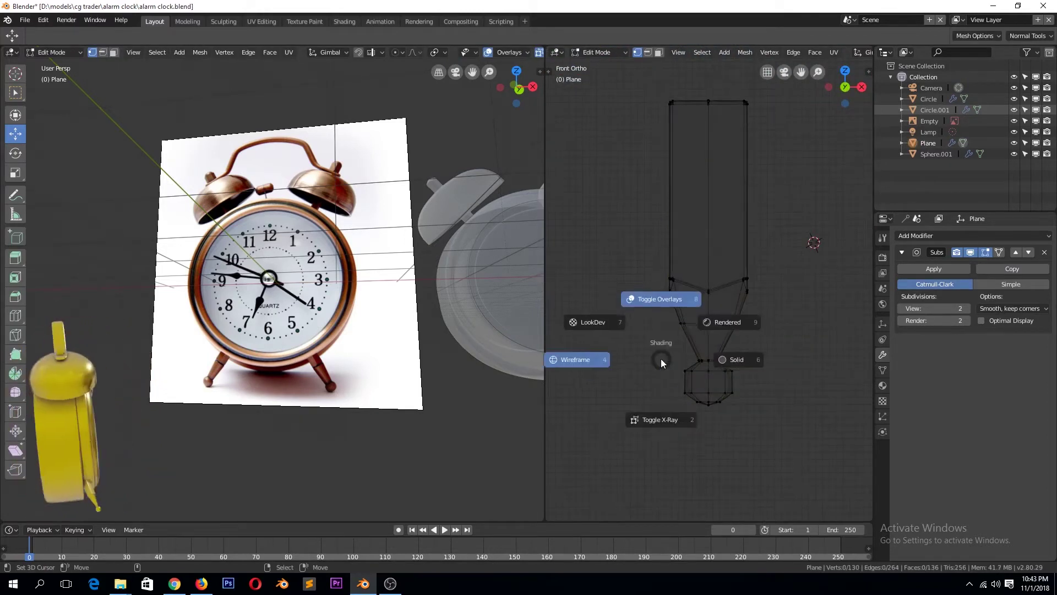
{"action": "left_click", "coordinate": [777, 417]}
{"action": "key", "text": "Tab"}
{"action": "key", "text": "ctrl+s"}
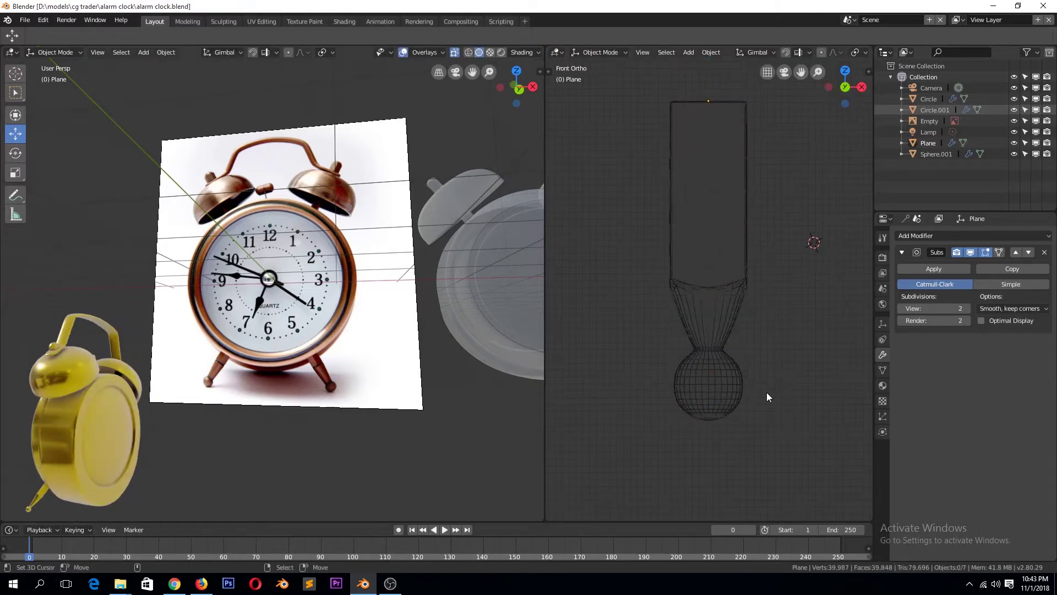
Return to solid shading and join the leg into bells object Sphere.001 for editing.
{"action": "key", "text": "z"}
{"action": "left_click", "coordinate": [856, 406]}
{"action": "scroll", "coordinate": [716, 279], "scroll_direction": "down", "scroll_amount": 2}
{"action": "left_click", "coordinate": [721, 142]}
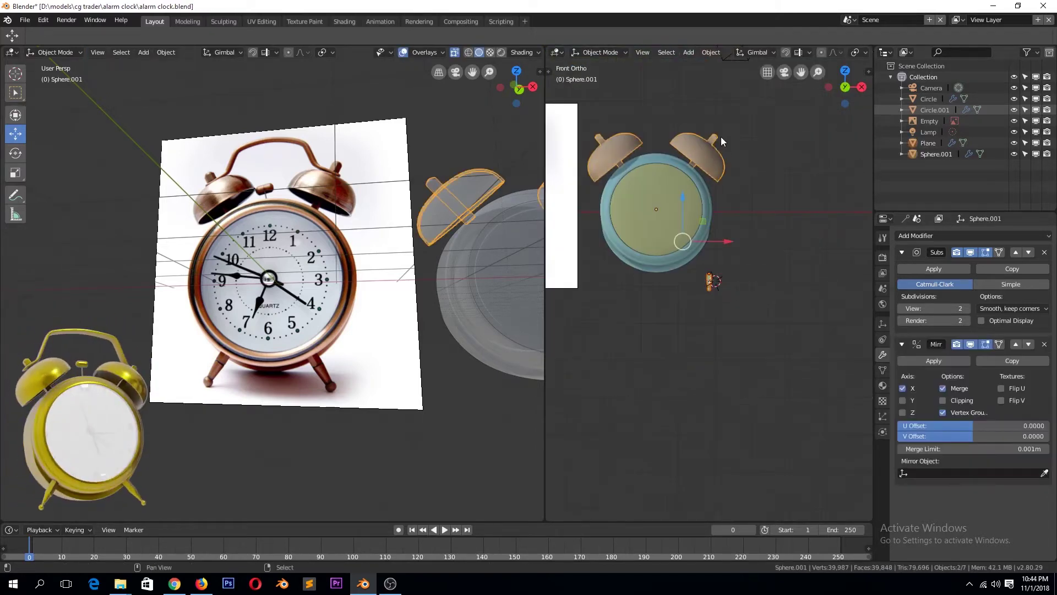
{"action": "scroll", "coordinate": [702, 275], "scroll_direction": "up", "scroll_amount": 3}
{"action": "key", "text": "Tab"}
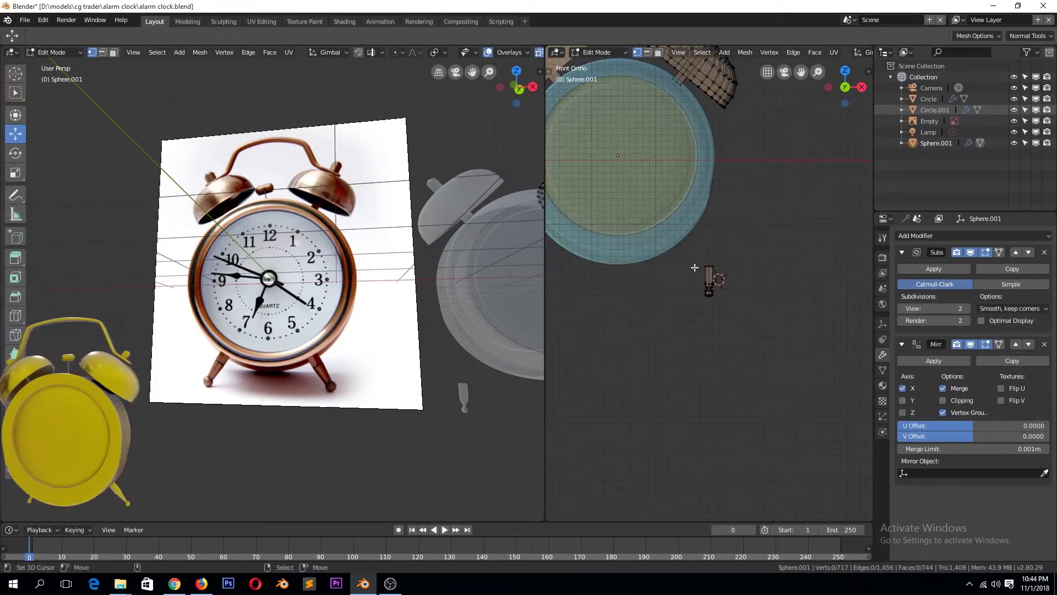
Select all the leg geometry, trying and undoing a rotation around its vertical axis.
{"action": "scroll", "coordinate": [710, 292], "scroll_direction": "up", "scroll_amount": 4}
{"action": "left_click", "coordinate": [714, 235], "text": "alt"}
{"action": "key", "text": "a"}
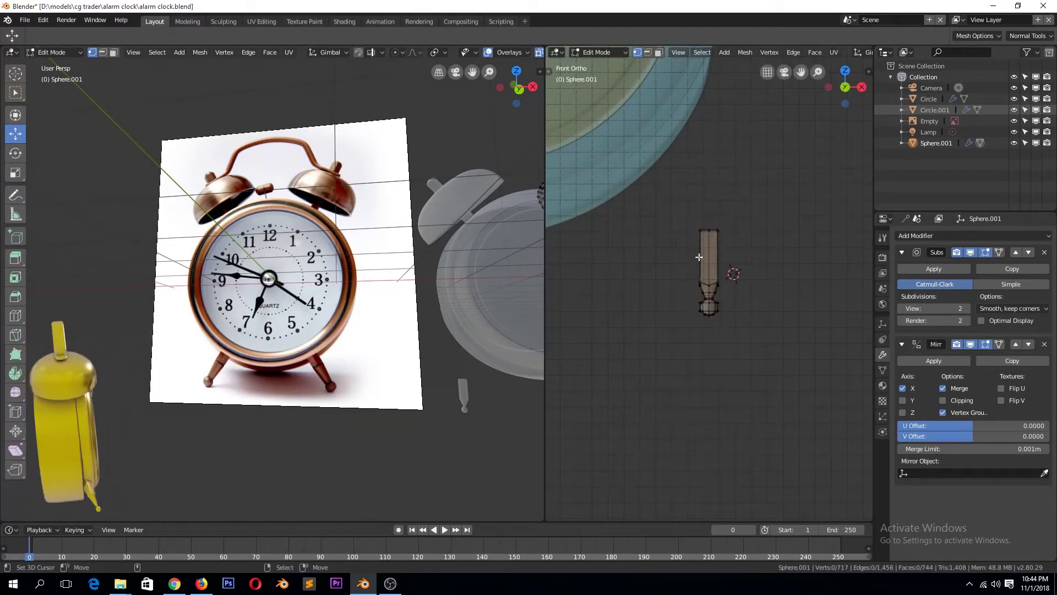
{"action": "left_click", "coordinate": [786, 267]}
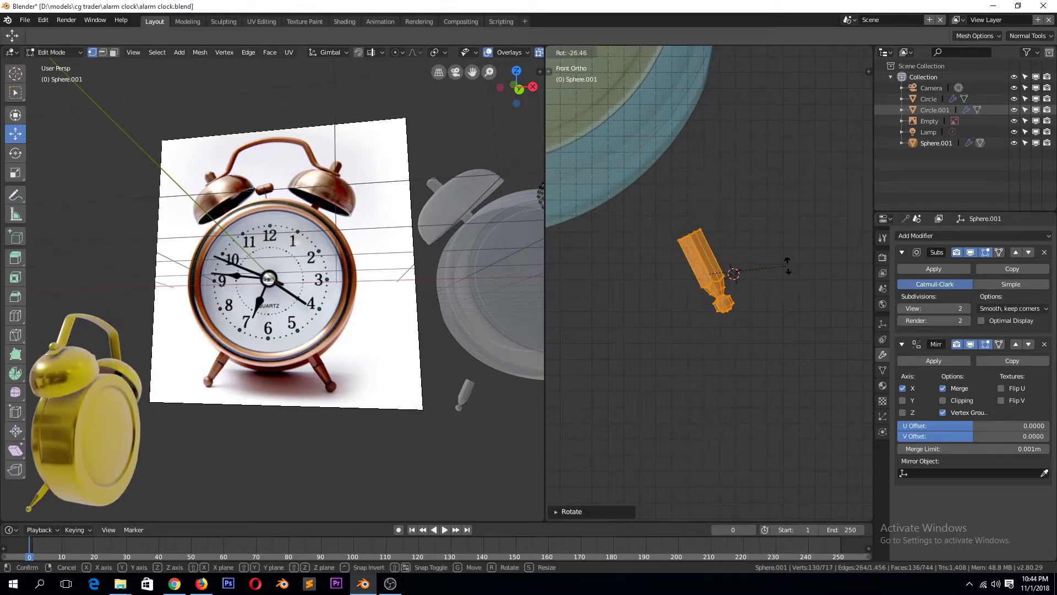
{"action": "scroll", "coordinate": [751, 303], "scroll_direction": "down", "scroll_amount": 3}
{"action": "scroll", "coordinate": [750, 313], "scroll_direction": "up", "scroll_amount": 2}
{"action": "key", "text": "ctrl+z"}
{"action": "scroll", "coordinate": [748, 306], "scroll_direction": "up", "scroll_amount": 4}
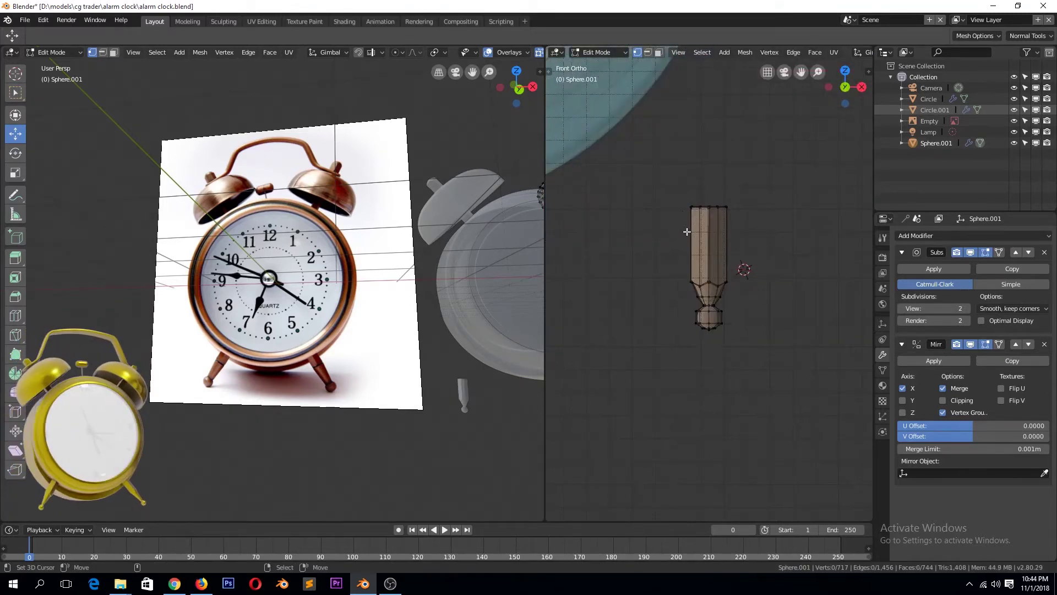
Lengthen the leg by moving its top ring straight up along Z.
{"action": "left_click_drag", "start_coordinate": [709, 200], "coordinate": [709, 149]}
{"action": "left_click", "coordinate": [720, 265], "text": "alt"}
{"action": "key", "text": "g"}
{"action": "key", "text": "z"}
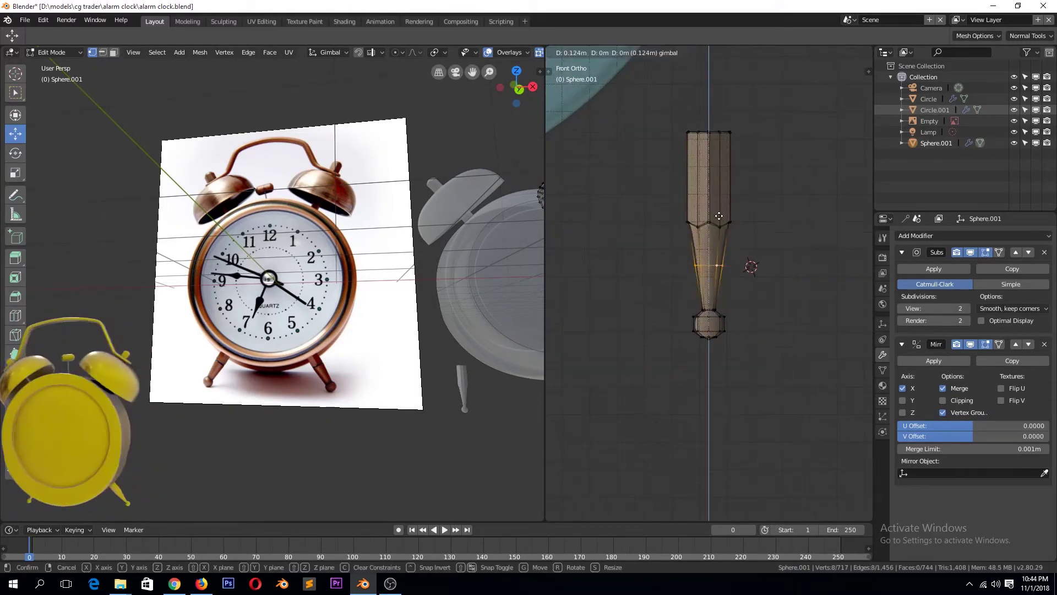
{"action": "left_click", "coordinate": [723, 220]}
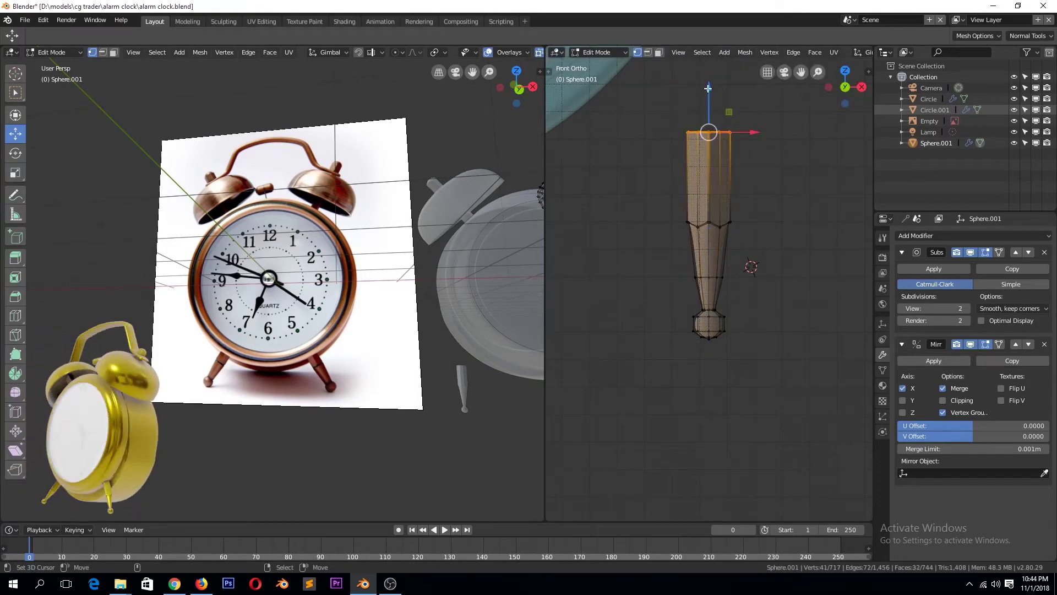
{"action": "key", "text": "Tab"}
{"action": "scroll", "coordinate": [786, 278], "scroll_direction": "down", "scroll_amount": 7}
Move the leg under the clock body and tilt it outward in side view, then save.
{"action": "key", "text": "Tab"}
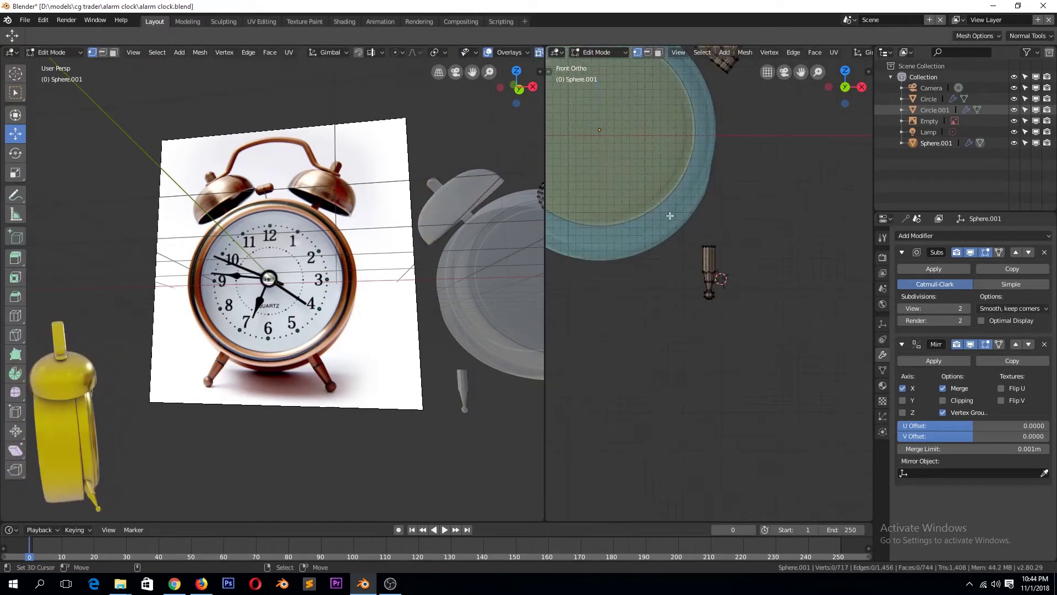
{"action": "key", "text": "a"}
{"action": "left_click_drag", "start_coordinate": [742, 271], "coordinate": [695, 272]}
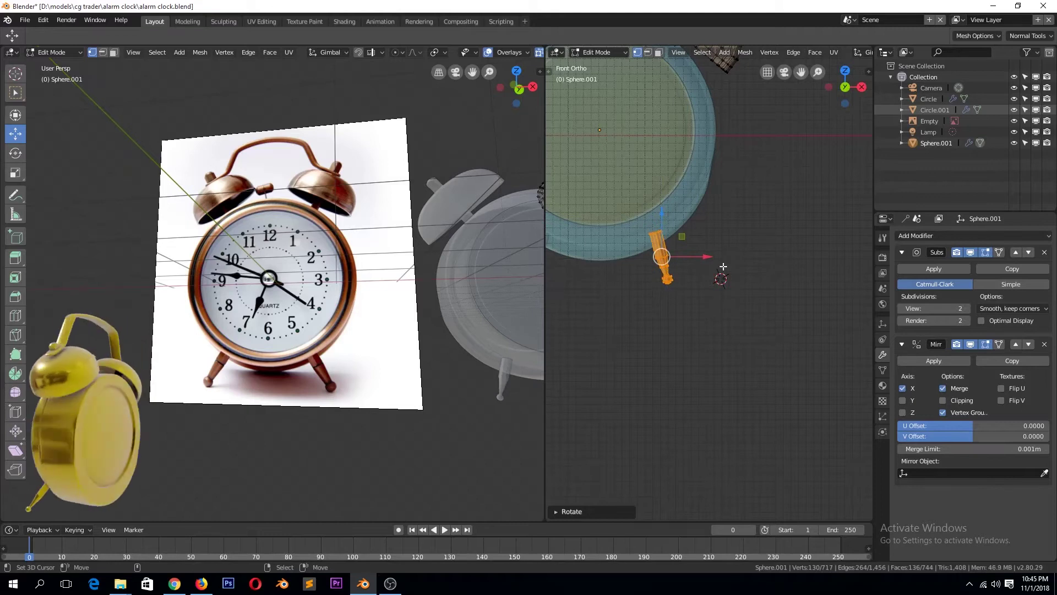
{"action": "key", "text": "KP_3"}
{"action": "key", "text": "r"}
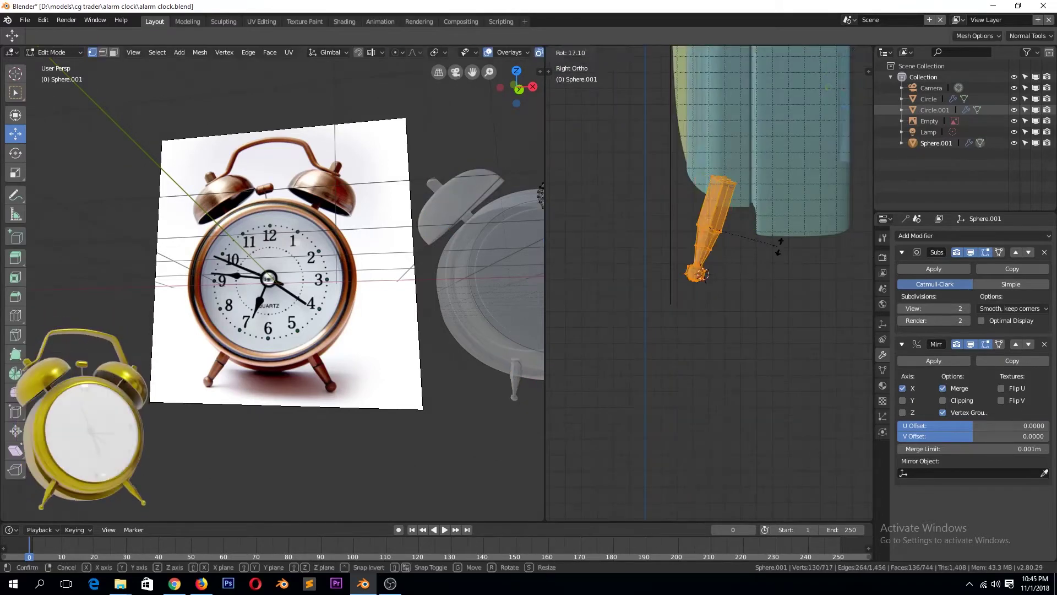
{"action": "left_click", "coordinate": [779, 246]}
{"action": "key", "text": "g"}
{"action": "left_click", "coordinate": [751, 225]}
{"action": "key", "text": "Tab"}
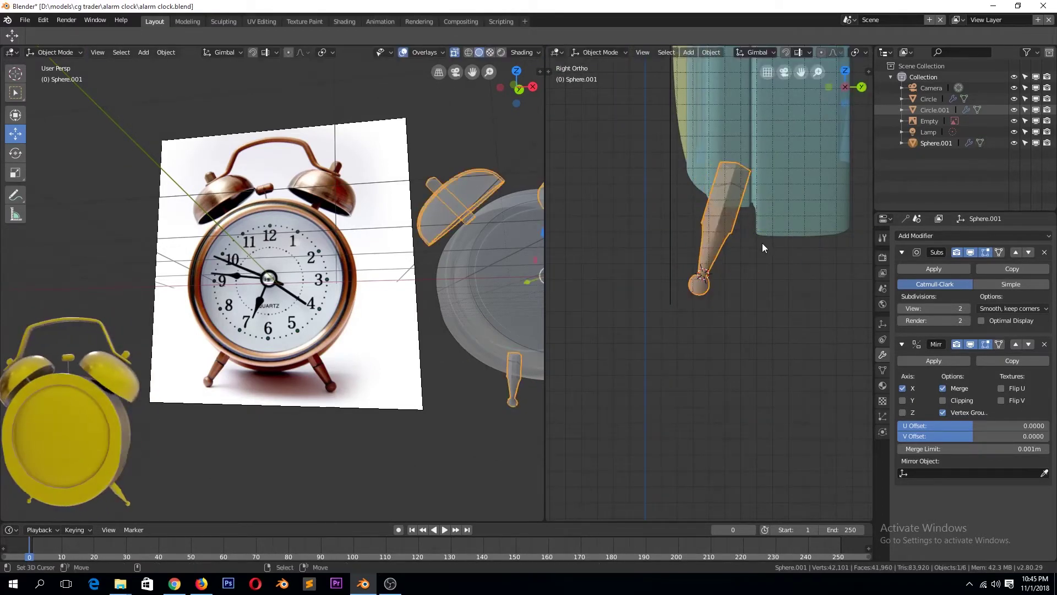
{"action": "key", "text": "ctrl+s"}
Switch to solid shading and save, overwriting alarm clock.blend.
{"action": "key", "text": "ctrl+Tab"}
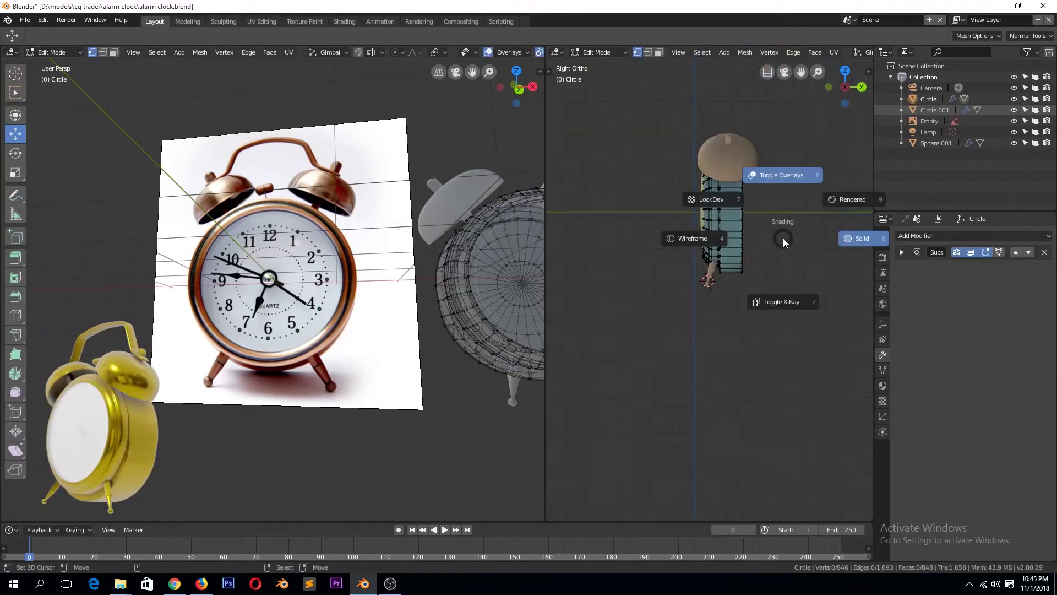
{"action": "left_click", "coordinate": [865, 236]}
{"action": "key", "text": "a"}
{"action": "left_click", "coordinate": [797, 214]}
{"action": "key", "text": "ctrl+shift+o"}
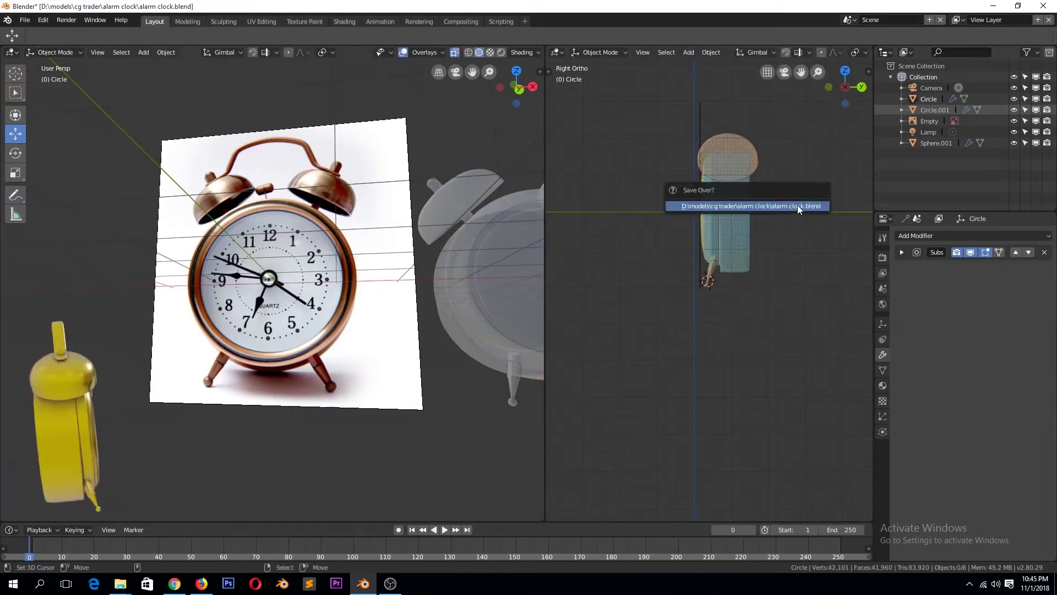
{"action": "left_click", "coordinate": [798, 207]}
Select the leg's top loop in Edit Mode and frame it in a maximized view.
{"action": "left_click", "coordinate": [627, 263]}
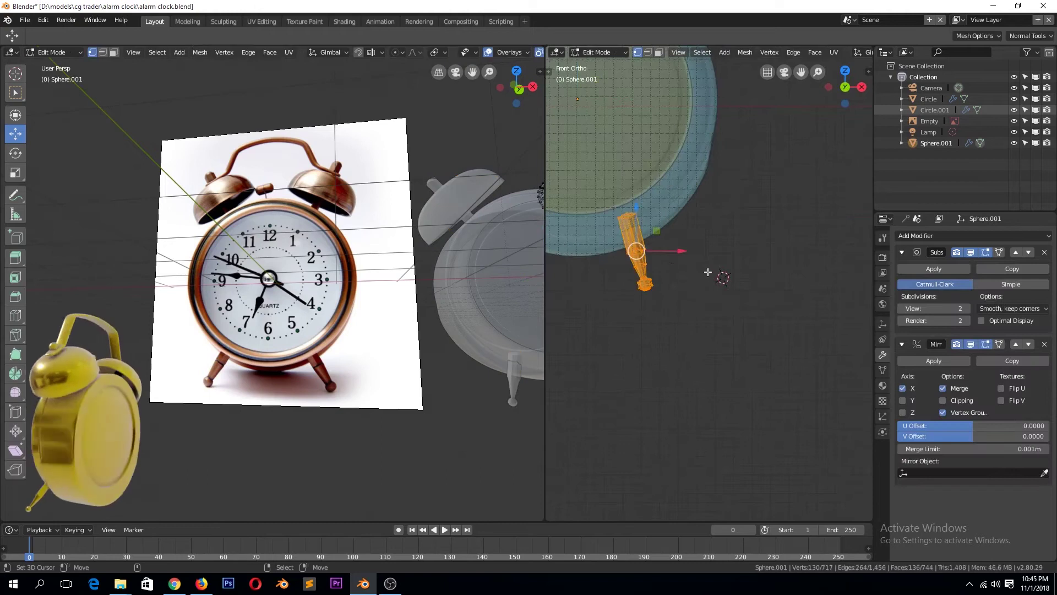
{"action": "key", "text": "Tab"}
{"action": "key", "text": "r"}
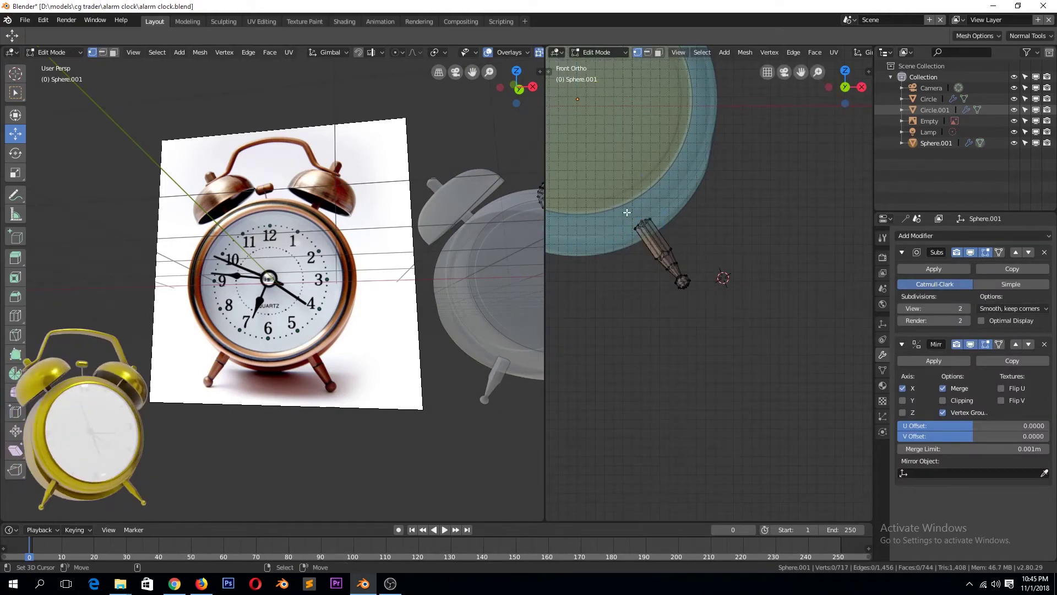
{"action": "middle_click_drag", "start_coordinate": [626, 212], "coordinate": [660, 237]}
{"action": "left_click", "coordinate": [668, 242], "text": "alt"}
{"action": "key", "text": "KP_Decimal"}
{"action": "scroll", "coordinate": [705, 278], "scroll_direction": "down", "scroll_amount": 3}
{"action": "key", "text": "ctrl+space"}
{"action": "key", "text": "ctrl+space"}
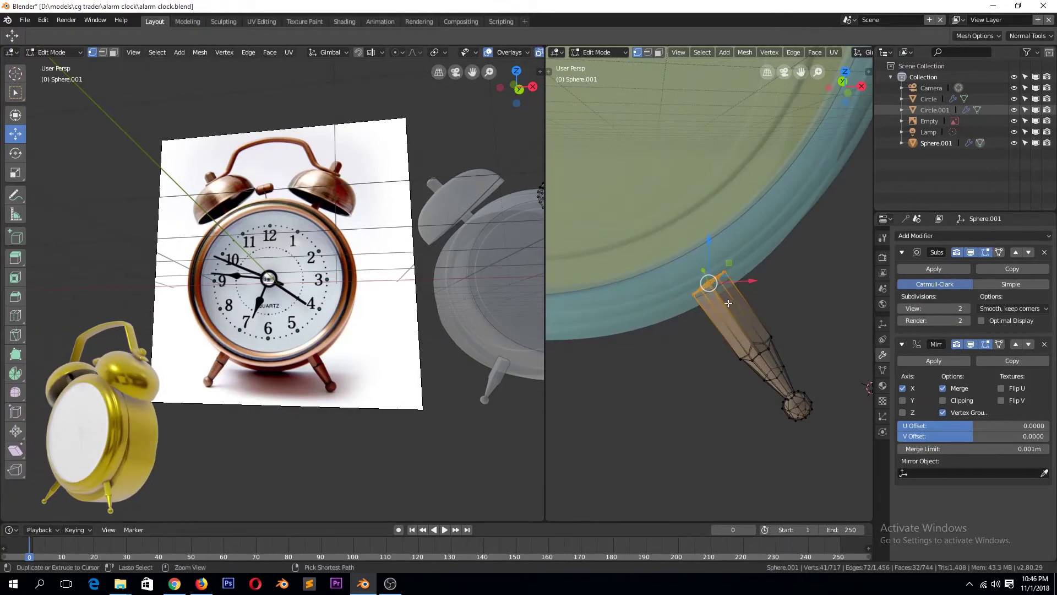
Move the leg's top loop to meet the rim's underside in front and side views.
{"action": "key", "text": "KP_1"}
{"action": "key", "text": "g"}
{"action": "left_click", "coordinate": [672, 223]}
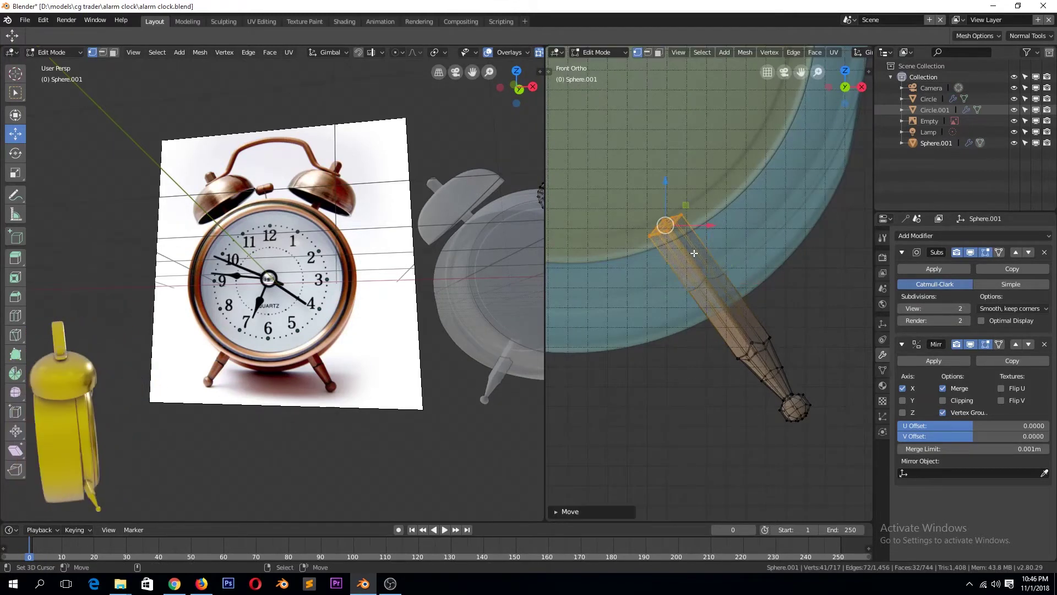
{"action": "key", "text": "KP_3"}
{"action": "key", "text": "g"}
{"action": "left_click", "coordinate": [752, 227]}
{"action": "key", "text": "KP_1"}
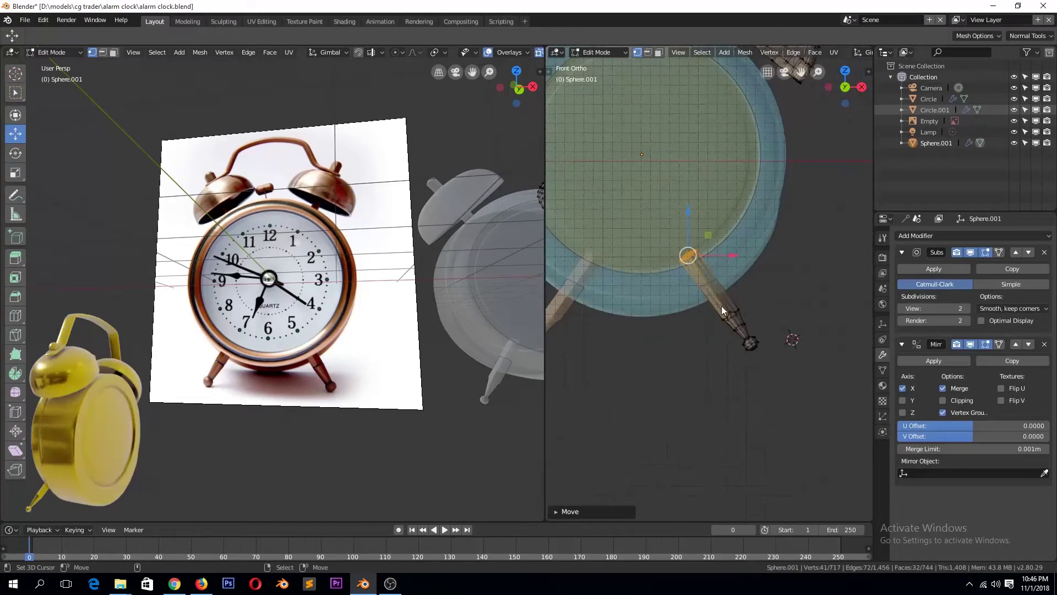
{"action": "key", "text": "Tab"}
Turn off see-through display and reposition the leg, checking it in side view.
{"action": "key", "text": "grave"}
{"action": "left_click", "coordinate": [748, 303]}
{"action": "key", "text": "ctrl+Tab"}
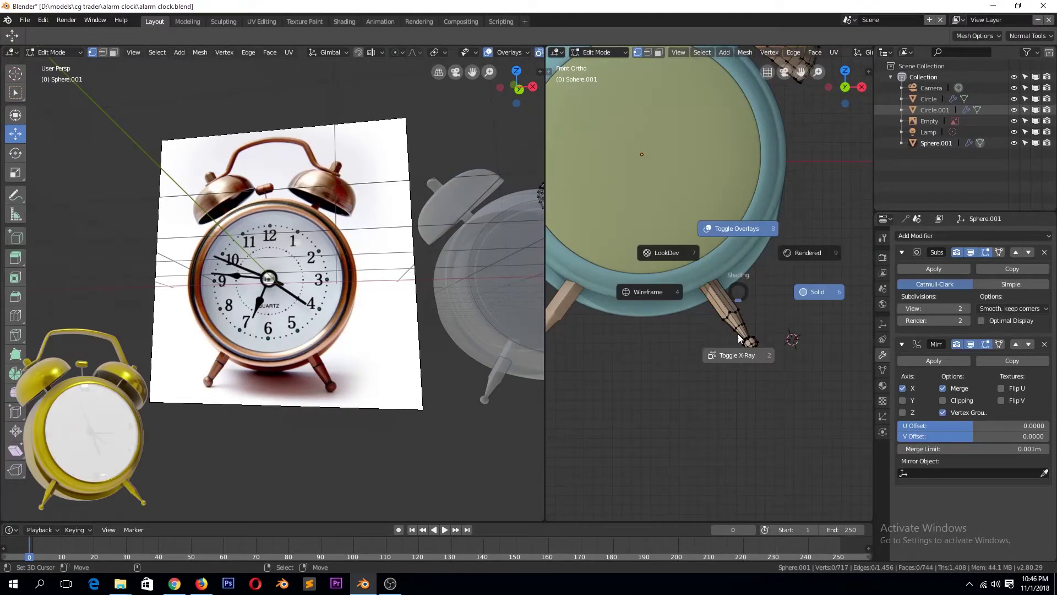
{"action": "left_click", "coordinate": [809, 253]}
{"action": "key", "text": "g"}
{"action": "key", "text": "alt+z"}
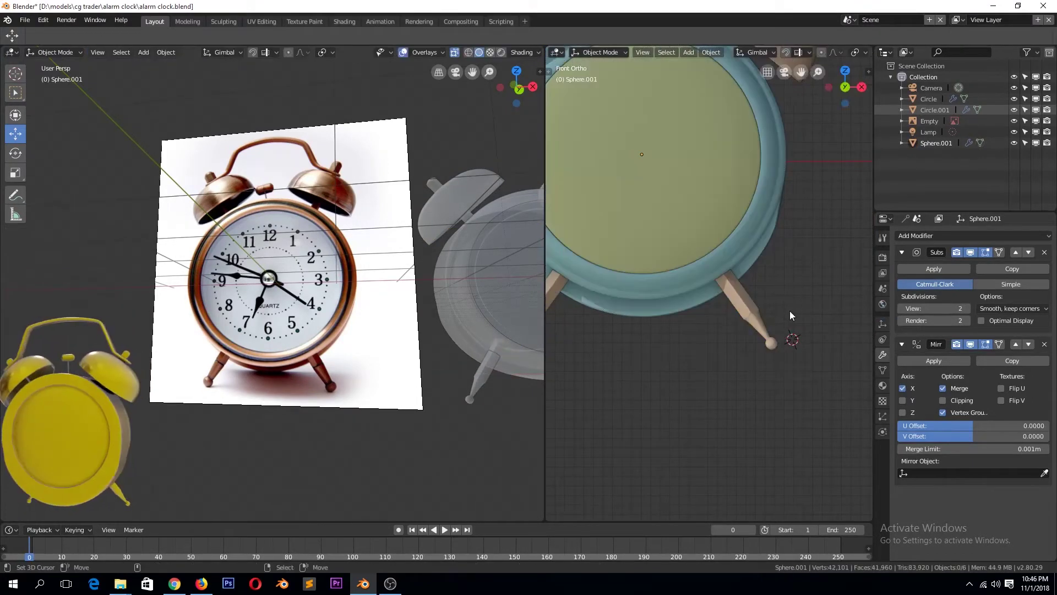
{"action": "key", "text": "KP_3"}
{"action": "left_click", "coordinate": [731, 304]}
Save the clock file with the slanted legs in place, viewed from the front.
{"action": "key", "text": "Tab"}
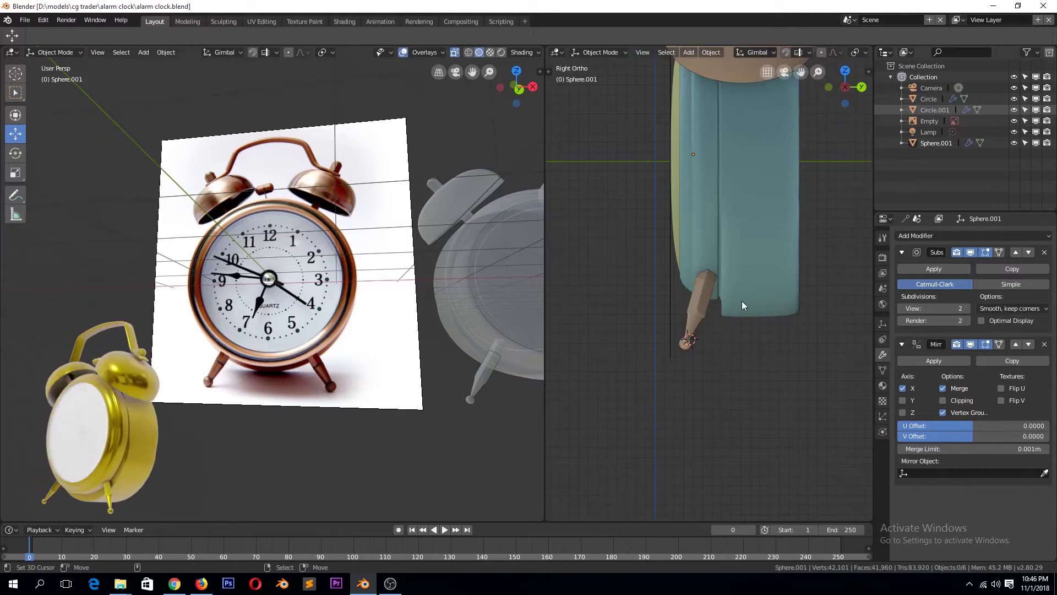
{"action": "scroll", "coordinate": [741, 300], "scroll_direction": "down", "scroll_amount": 1}
{"action": "left_click", "coordinate": [742, 300]}
{"action": "key", "text": "ctrl+s"}
{"action": "key", "text": "KP_1"}
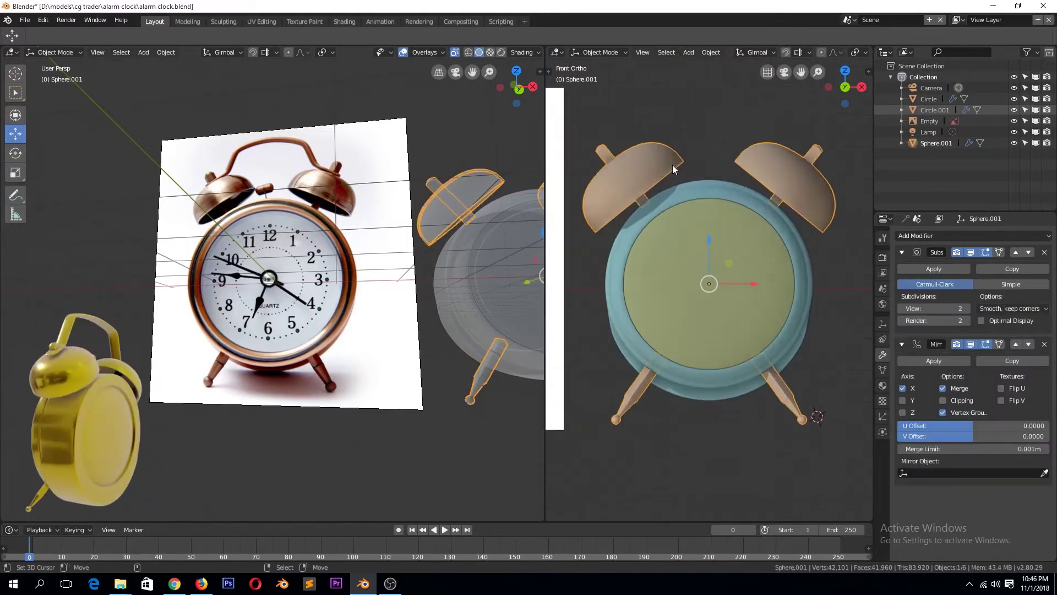
{"action": "key", "text": "ctrl+s"}
Add a plane above the clock and narrow it along Y for the handle.
{"action": "left_click", "coordinate": [676, 170]}
{"action": "key", "text": "shift+a"}
{"action": "left_click", "coordinate": [740, 177]}
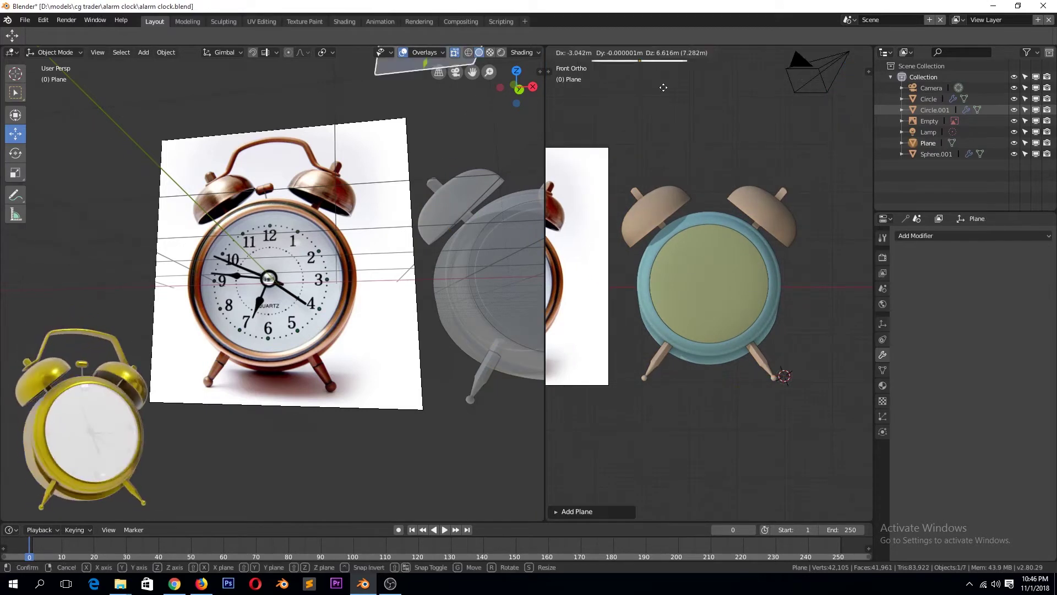
{"action": "key", "text": "KP_7"}
{"action": "key", "text": "g"}
{"action": "left_click", "coordinate": [734, 379]}
{"action": "key", "text": "s"}
{"action": "key", "text": "y"}
{"action": "scroll", "coordinate": [732, 331], "scroll_direction": "up", "scroll_amount": 5}
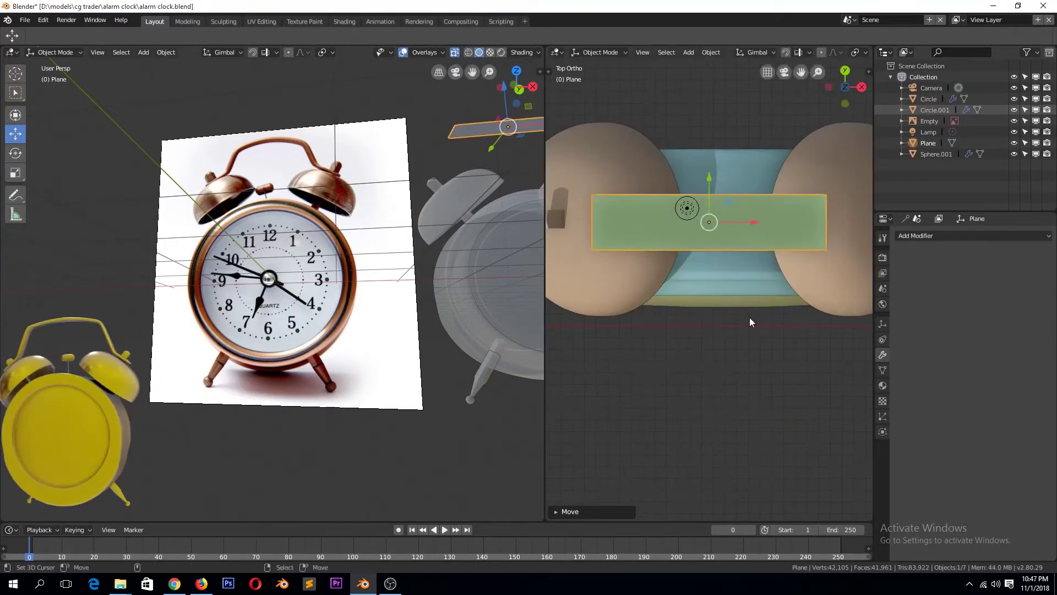
{"action": "left_click", "coordinate": [728, 262]}
Extrude the plane's edges into a handle arch and add a Mirror modifier.
{"action": "key", "text": "Tab"}
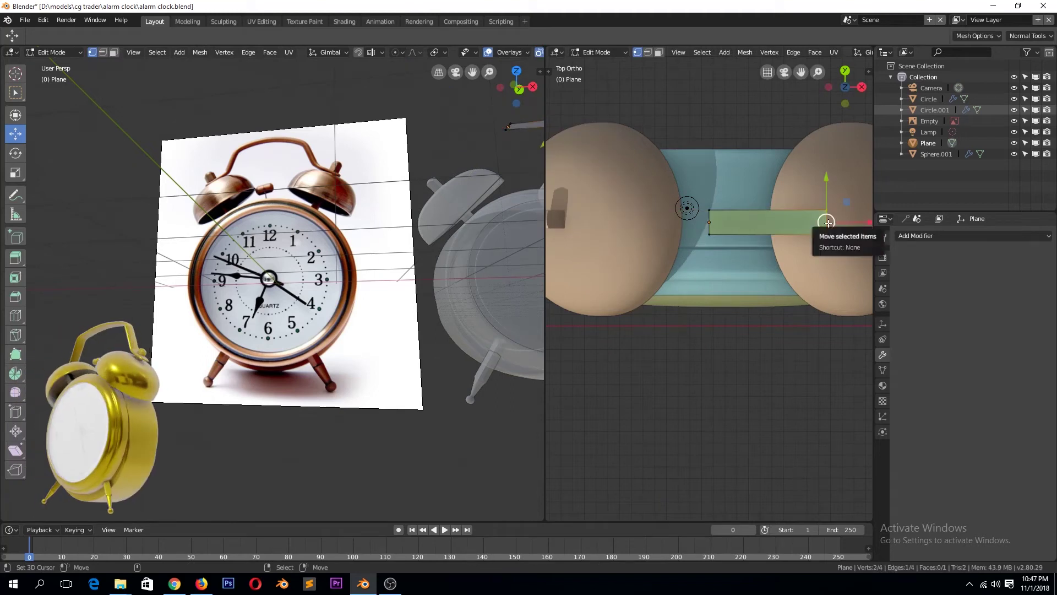
{"action": "key", "text": "KP_1"}
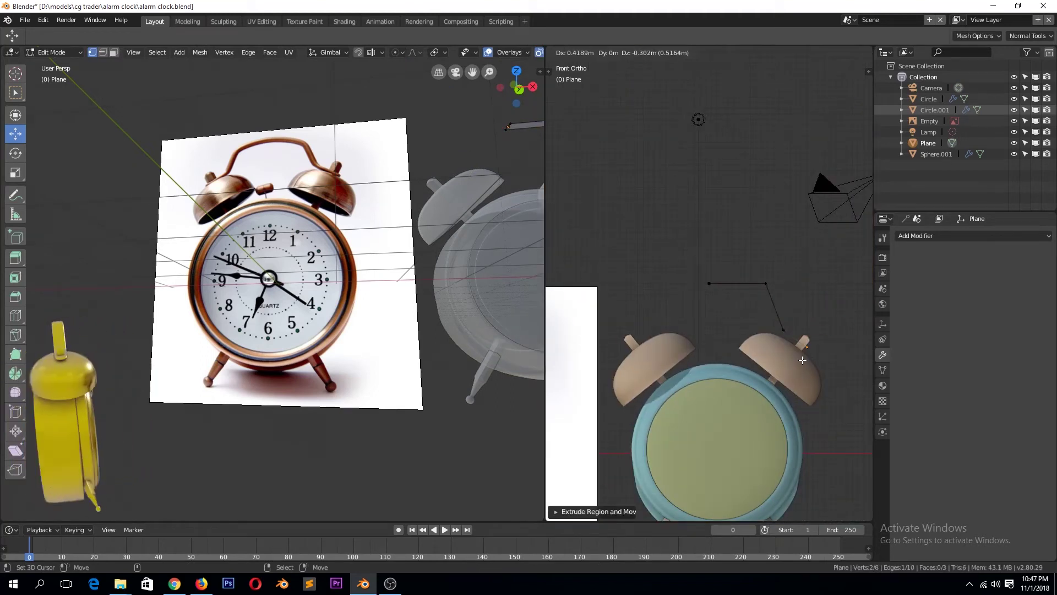
{"action": "left_click", "coordinate": [803, 359]}
{"action": "key", "text": "Tab"}
{"action": "middle_click_drag", "start_coordinate": [756, 321], "coordinate": [859, 275]}
{"action": "left_click", "coordinate": [973, 235]}
{"action": "left_click", "coordinate": [848, 330]}
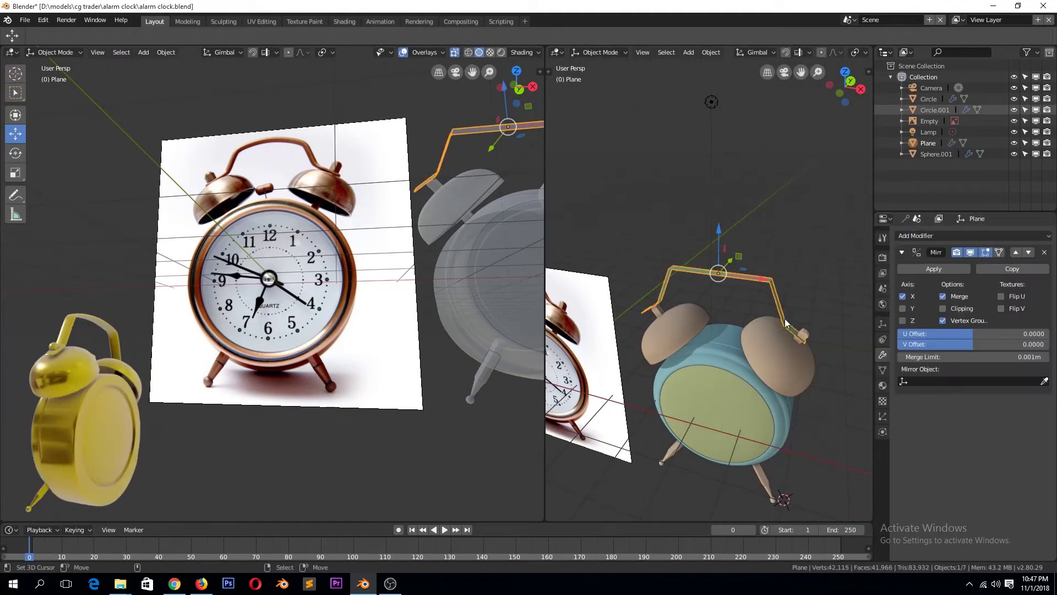
Inspect the handle arch in Edit Mode from front and orbiting views with see-through display.
{"action": "key", "text": "KP_1"}
{"action": "key", "text": "Tab"}
{"action": "middle_click_drag", "start_coordinate": [708, 249], "coordinate": [716, 341]}
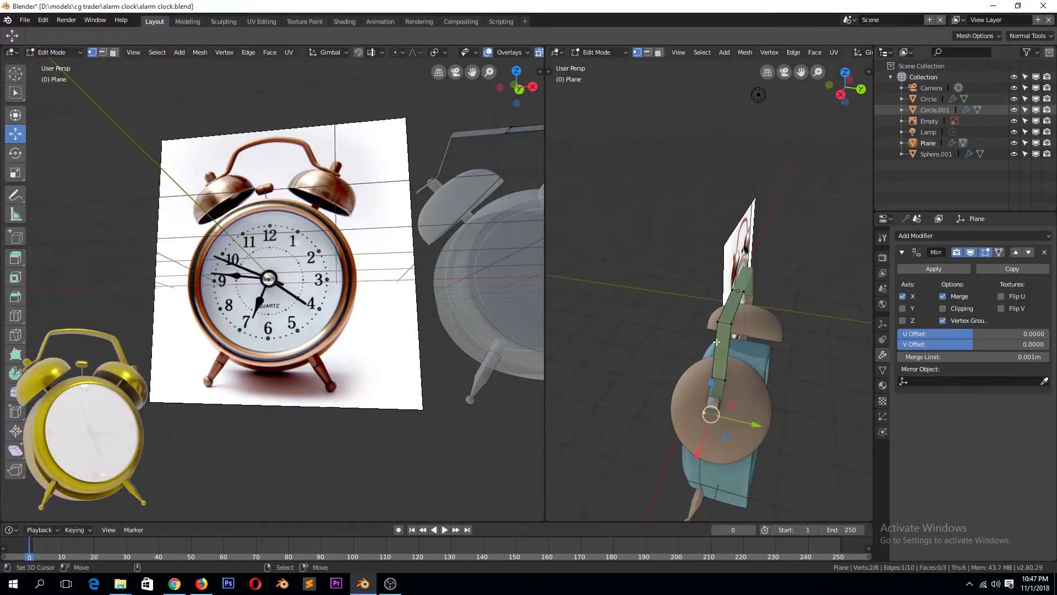
{"action": "key", "text": "KP_1"}
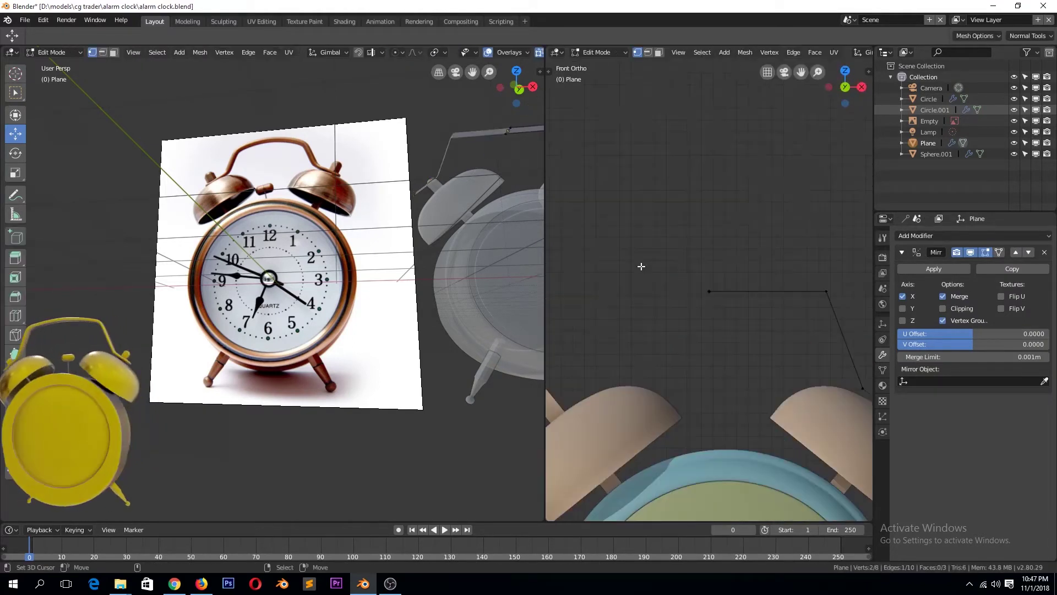
{"action": "key", "text": "alt+a"}
{"action": "key", "text": "alt+z"}
{"action": "scroll", "coordinate": [726, 309], "scroll_direction": "down", "scroll_amount": 3}
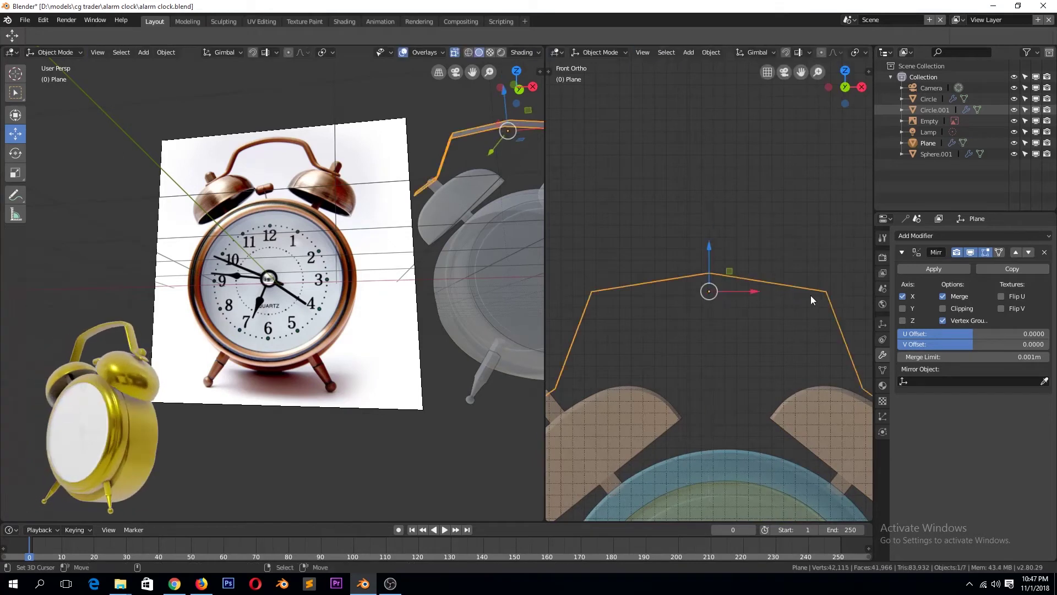
{"action": "middle_click_drag", "start_coordinate": [725, 310], "coordinate": [802, 306]}
Add level-2 Subdivision Surface and insert a supporting edge loop along the handle.
{"action": "key", "text": "Escape"}
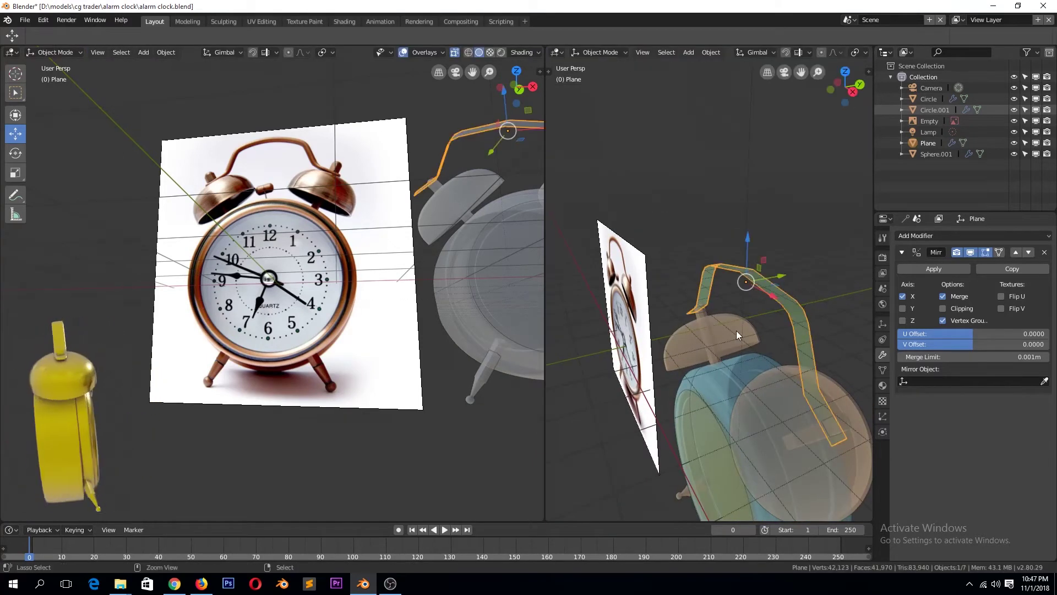
{"action": "key", "text": "KP_1"}
{"action": "key", "text": "ctrl+2"}
{"action": "middle_click_drag", "start_coordinate": [819, 356], "coordinate": [822, 356]}
{"action": "left_click", "coordinate": [822, 357], "text": "alt"}
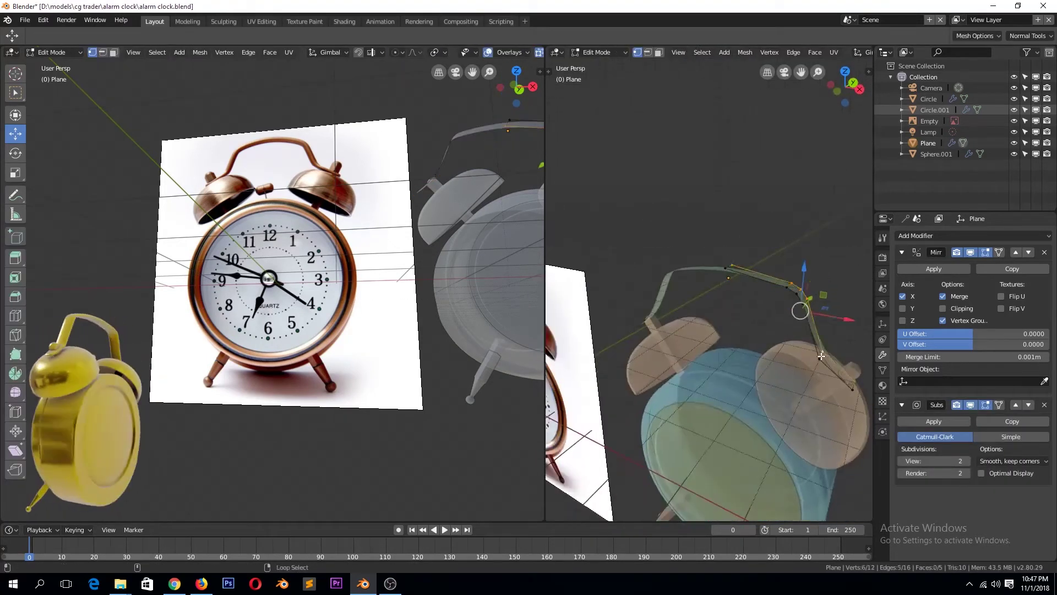
{"action": "key", "text": "Escape"}
{"action": "key", "text": "Tab"}
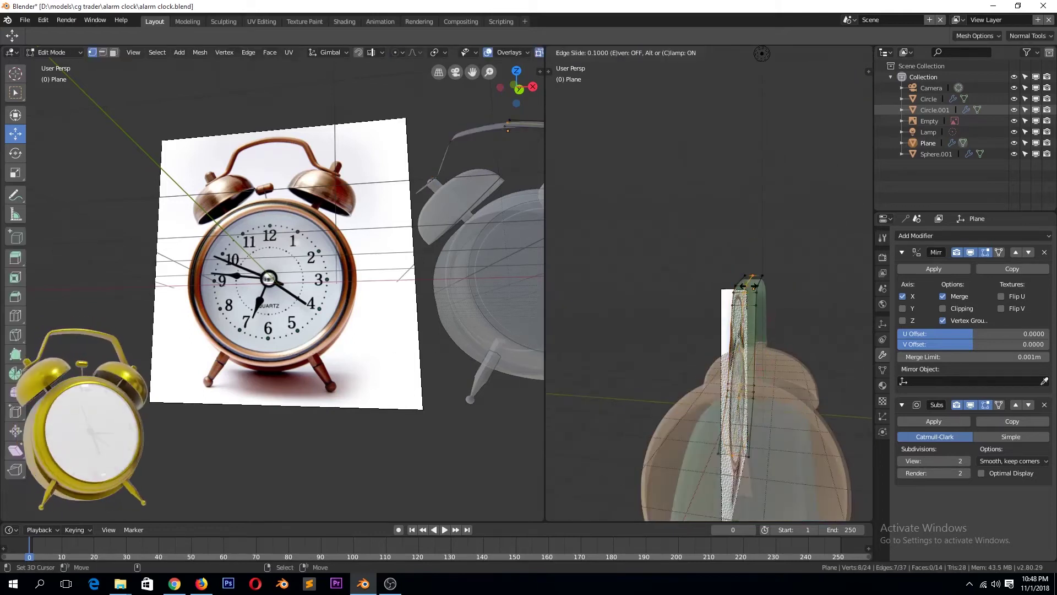
{"action": "left_click", "coordinate": [901, 251]}
{"action": "left_click", "coordinate": [936, 236]}
Add a Solidify modifier and widen the handle along X.
{"action": "left_click", "coordinate": [851, 371]}
{"action": "key", "text": "KP_1"}
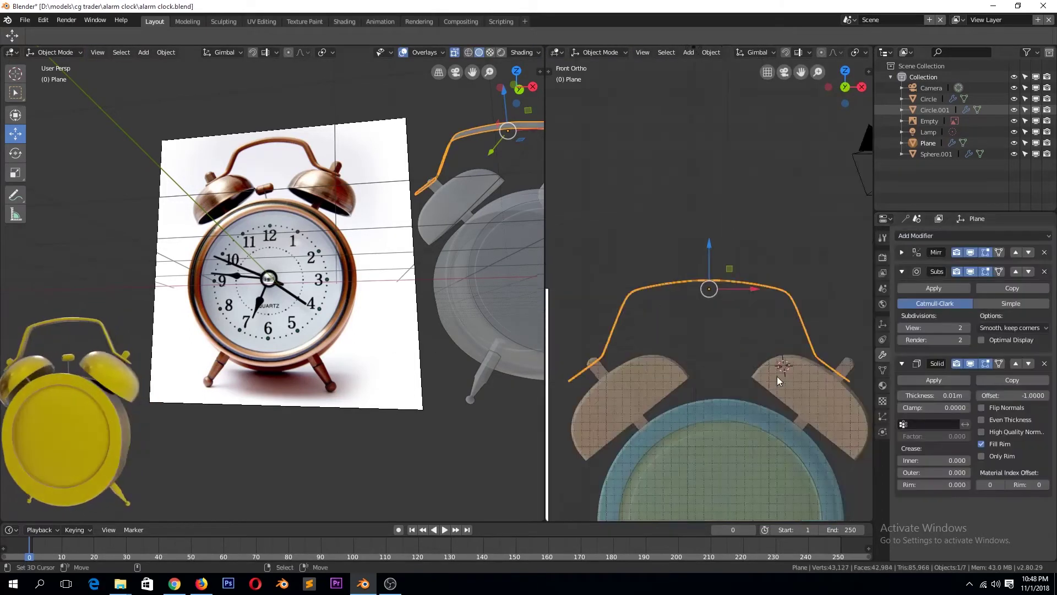
{"action": "key", "text": "s"}
{"action": "key", "text": "Escape"}
{"action": "key", "text": "KP_3"}
{"action": "key", "text": "s"}
{"action": "key", "text": "x"}
{"action": "left_click", "coordinate": [848, 296]}
Set the handle's Solidify thickness to 0.08 m.
{"action": "key", "text": "KP_1"}
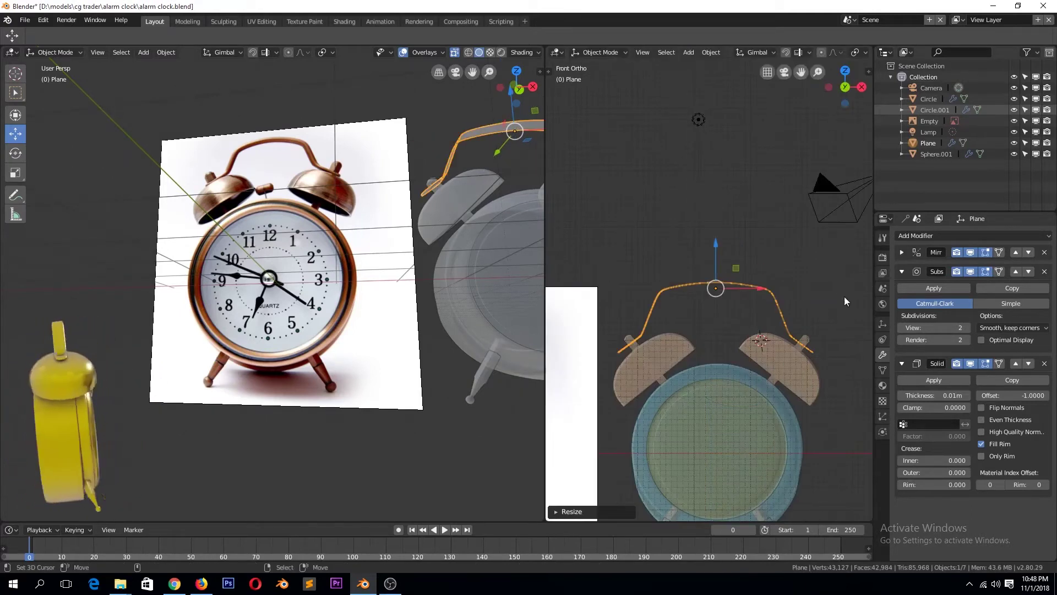
{"action": "key", "text": "ctrl+a"}
{"action": "left_click", "coordinate": [817, 316]}
{"action": "key", "text": "g"}
{"action": "right_click", "coordinate": [767, 292]}
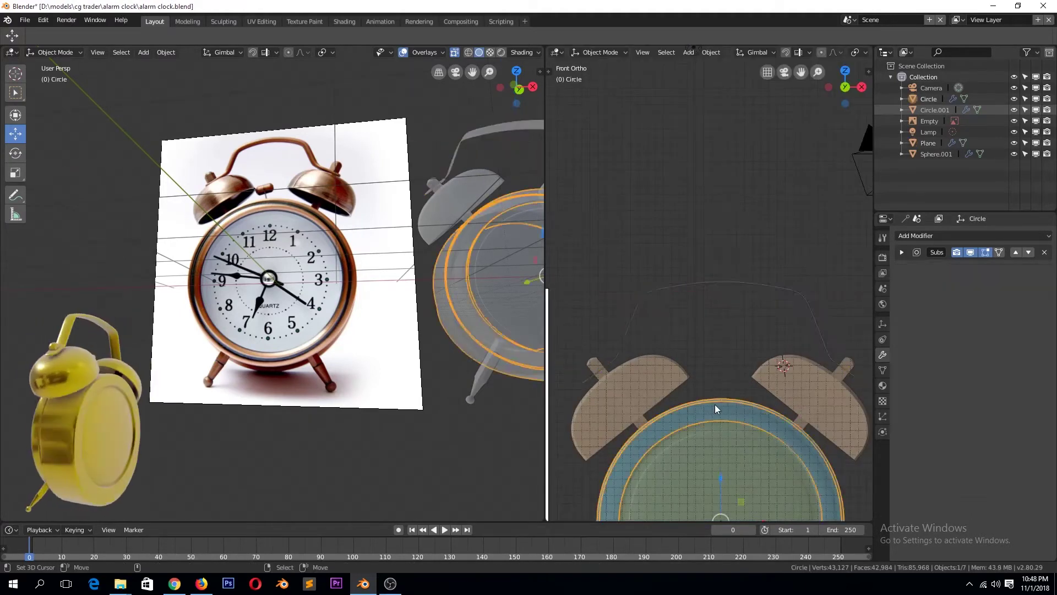
{"action": "left_click_drag", "start_coordinate": [933, 396], "coordinate": [969, 396]}
Apply the handle's scale and move Solidify above Subdivision Surface.
{"action": "key", "text": "ctrl+a"}
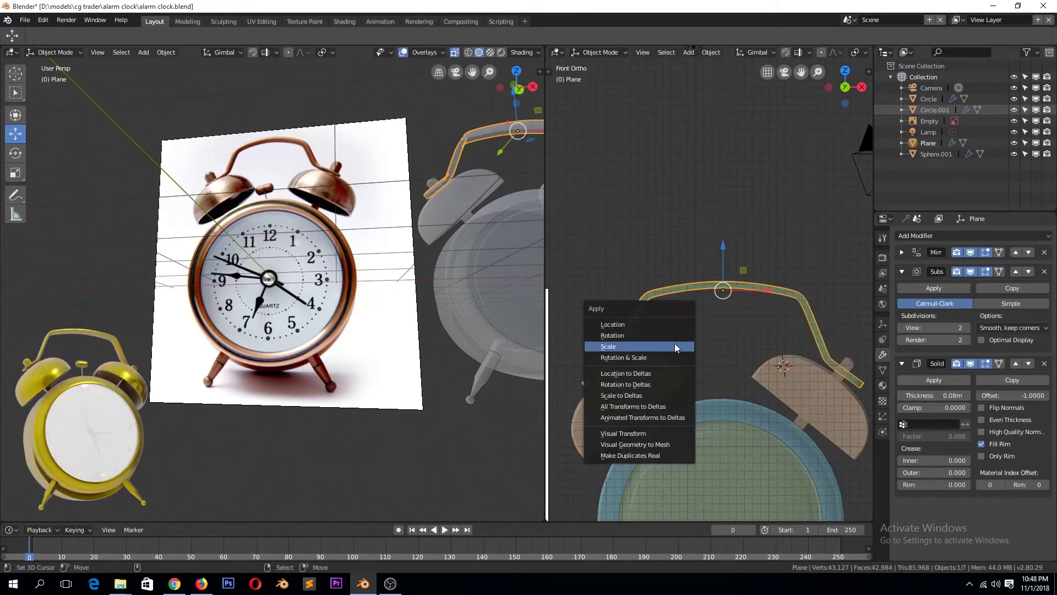
{"action": "left_click", "coordinate": [676, 346]}
{"action": "middle_click_drag", "start_coordinate": [682, 352], "coordinate": [687, 368]}
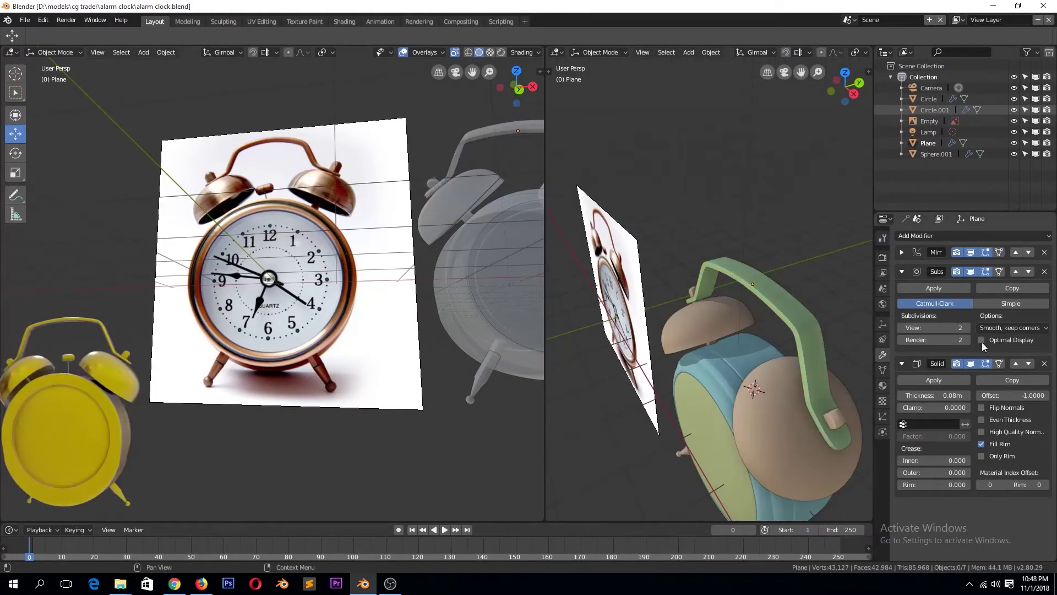
{"action": "left_click", "coordinate": [1017, 363]}
{"action": "middle_click_drag", "start_coordinate": [741, 267], "coordinate": [759, 286]}
{"action": "left_click", "coordinate": [771, 352]}
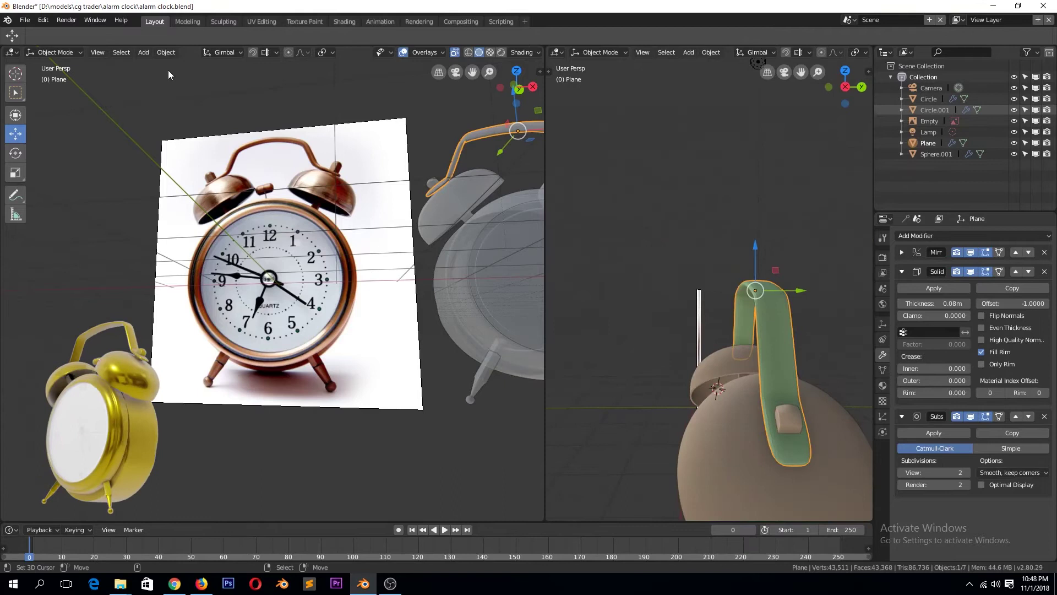
{"action": "left_click", "coordinate": [166, 52]}
{"action": "left_click", "coordinate": [622, 332]}
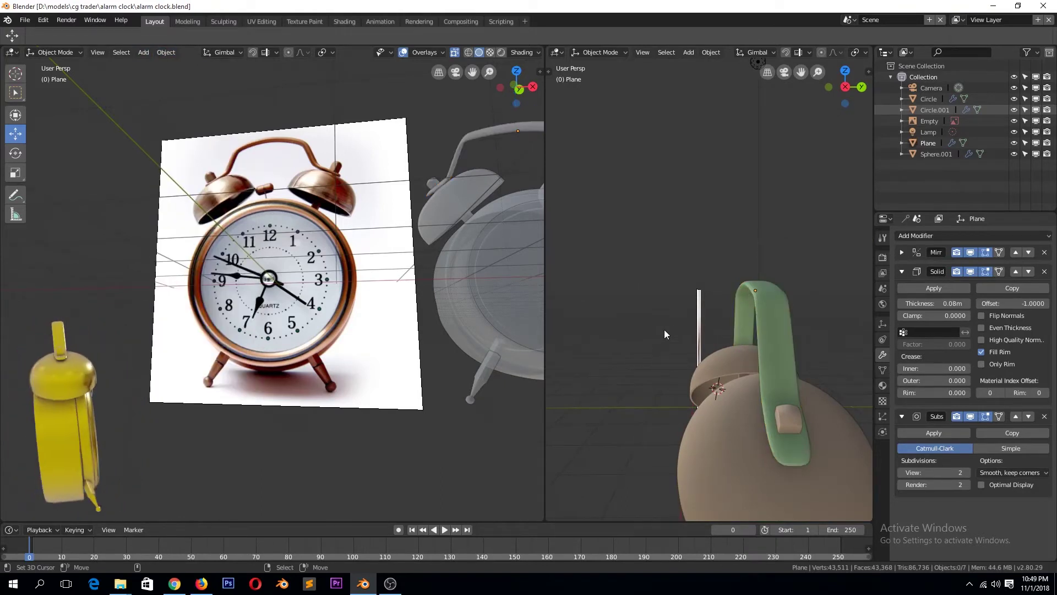
{"action": "mouse_move", "coordinate": [799, 353]}
{"action": "middle_mouse_down"}
{"action": "mouse_move", "coordinate": [795, 441]}
{"action": "mouse_move", "coordinate": [777, 402]}
{"action": "middle_mouse_up"}
Add a UV sphere above the handle arch and expand its Add UV Sphere panel.
{"action": "key", "text": "shift+a"}
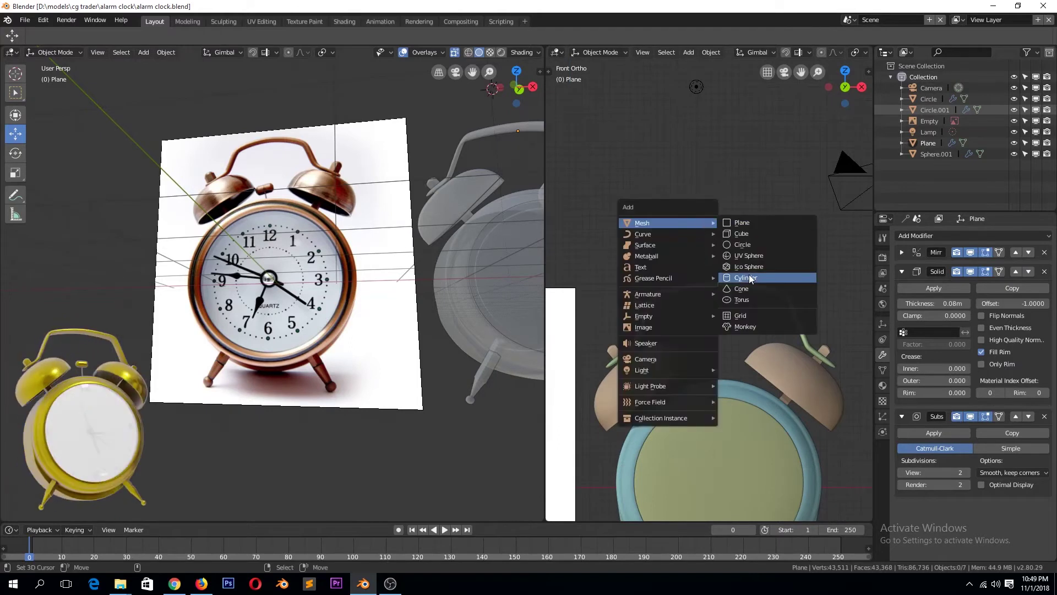
{"action": "left_click", "coordinate": [749, 255]}
{"action": "key", "text": "shift+a"}
{"action": "left_click", "coordinate": [579, 515]}
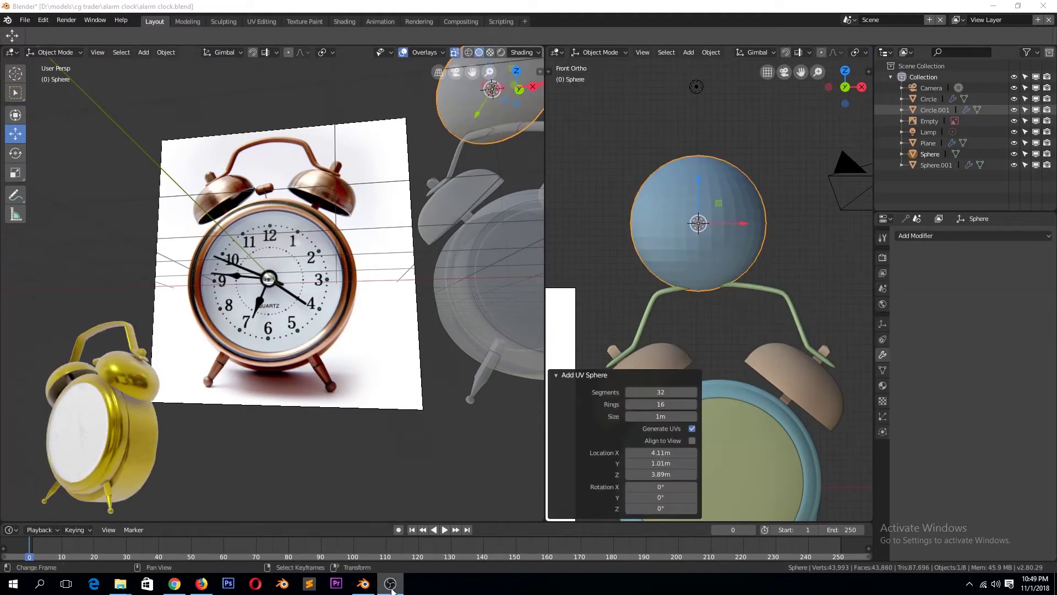
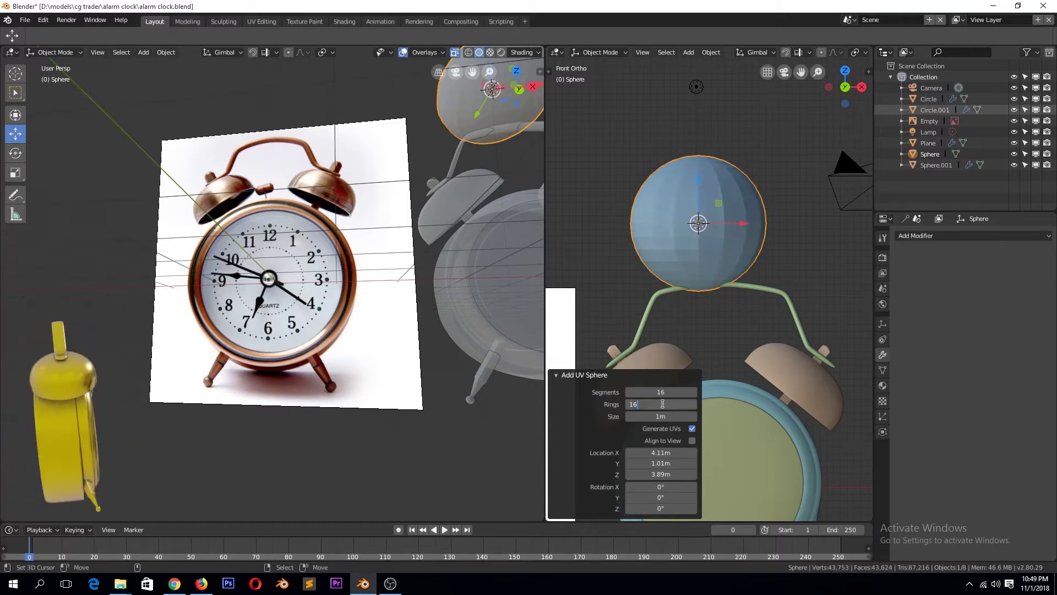
Put the new UV sphere into Edit Mode with the right view in wireframe.
{"action": "right_click", "coordinate": [734, 271], "text": "shift"}
{"action": "key", "text": "t"}
{"action": "key", "text": "Tab"}
{"action": "scroll", "coordinate": [725, 197], "scroll_direction": "down", "scroll_amount": 1}
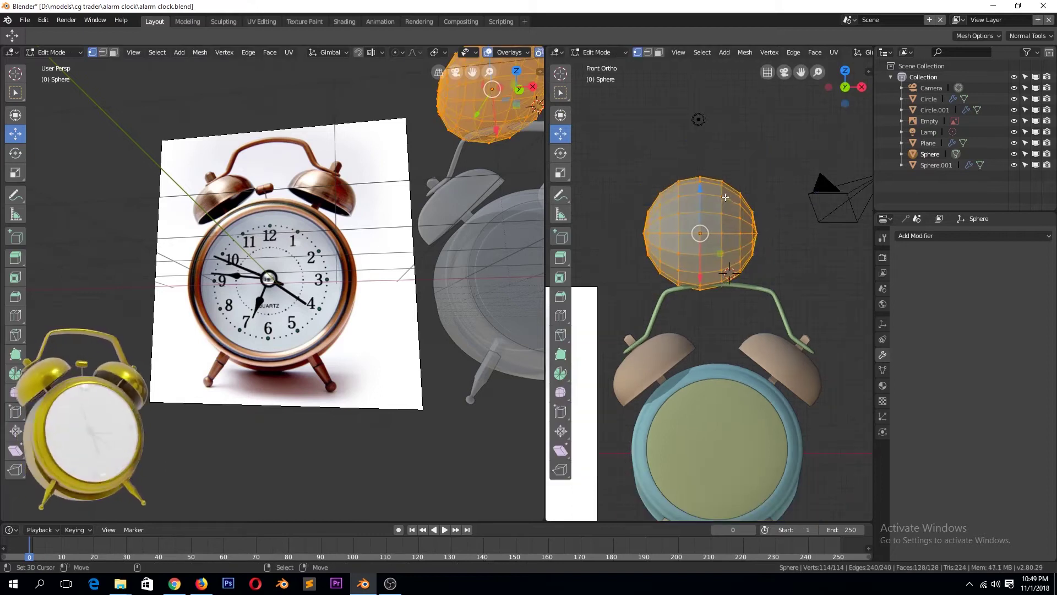
{"action": "left_click", "coordinate": [636, 198]}
Box-select the sphere's right half and pull it outward along X into a capsule.
{"action": "key", "text": "alt+a"}
{"action": "key", "text": "b"}
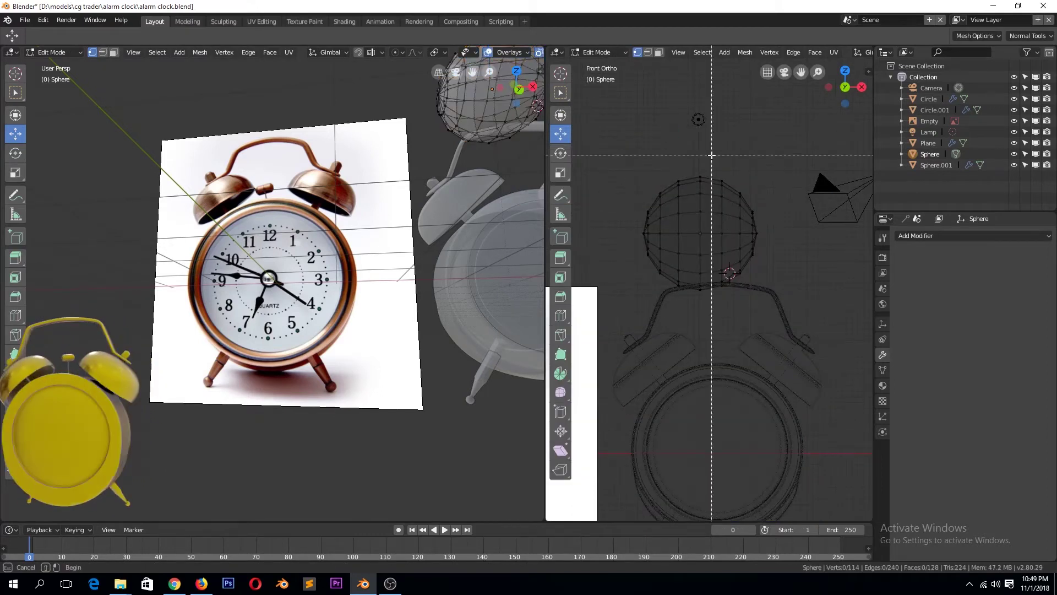
{"action": "key", "text": "ctrl+b"}
{"action": "key", "text": "Escape"}
{"action": "key", "text": "alt+a"}
{"action": "key", "text": "ctrl+r"}
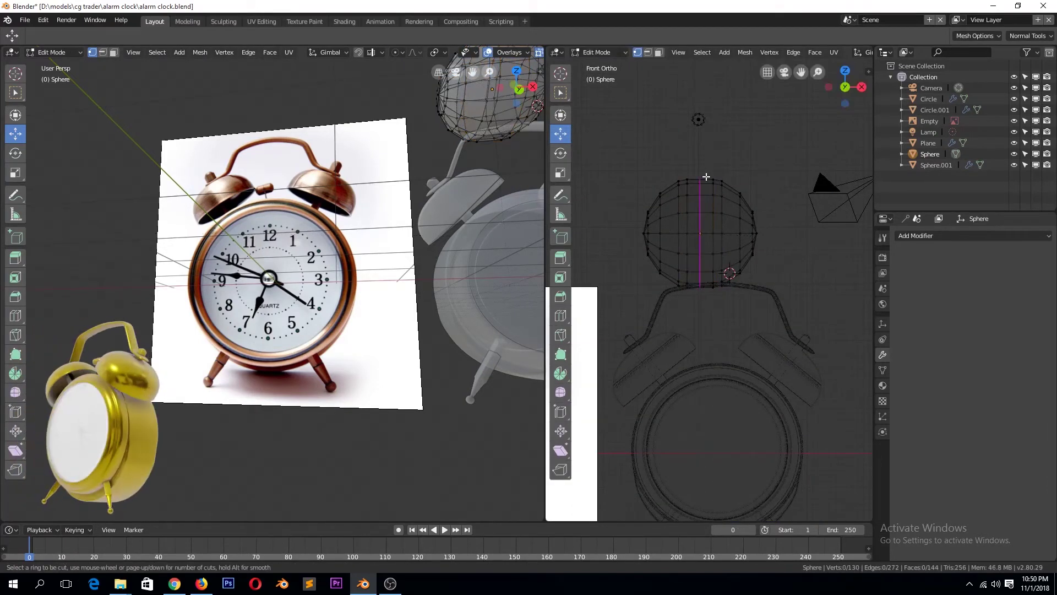
{"action": "left_click_drag", "start_coordinate": [707, 162], "coordinate": [762, 289]}
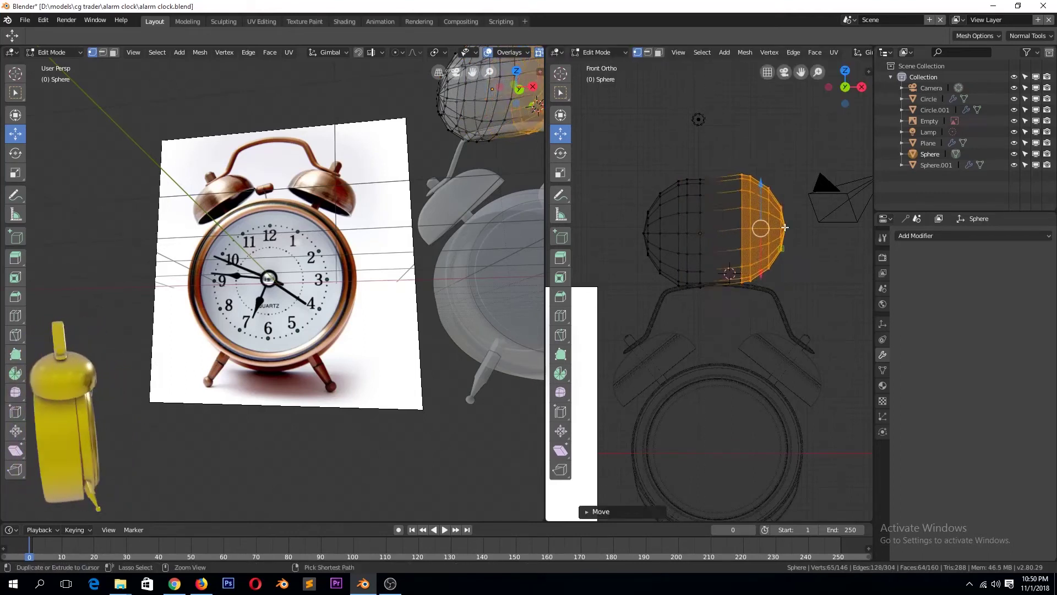
{"action": "key", "text": "g"}
{"action": "key", "text": "x"}
{"action": "key", "text": "alt+a"}
Inspect the capsule from the front view and set the transform orientation to Global.
{"action": "key", "text": "a"}
{"action": "key", "text": "g"}
{"action": "key", "text": "x"}
{"action": "key", "text": "Escape"}
{"action": "left_click", "coordinate": [665, 222], "text": "alt"}
{"action": "mouse_move", "coordinate": [666, 214]}
{"action": "middle_mouse_down"}
{"action": "mouse_move", "coordinate": [676, 241]}
{"action": "mouse_move", "coordinate": [678, 231]}
{"action": "mouse_move", "coordinate": [715, 231]}
{"action": "middle_mouse_up"}
{"action": "key", "text": "a"}
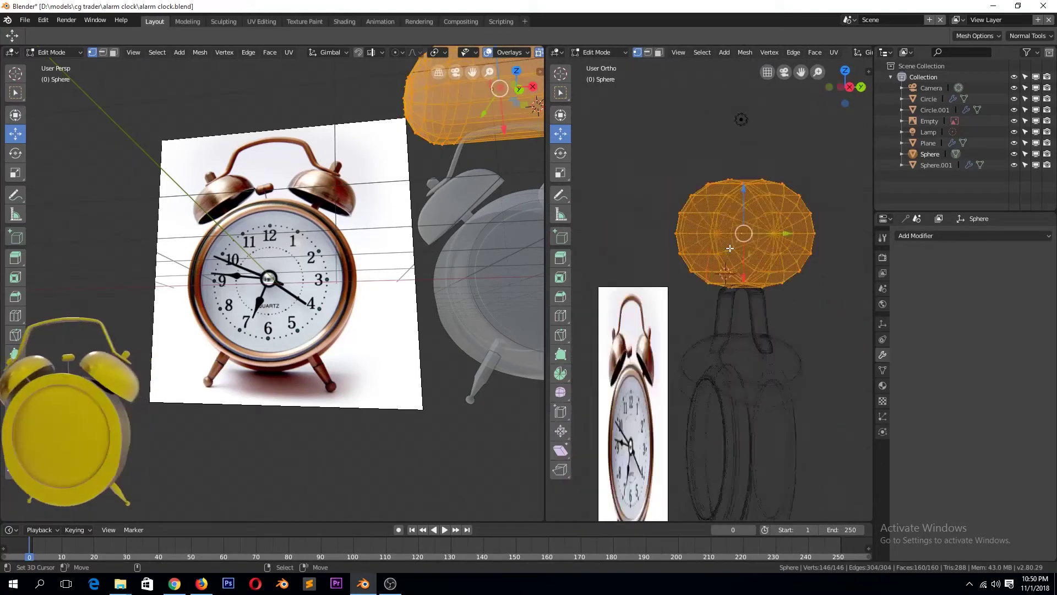
{"action": "key", "text": "KP_1"}
{"action": "left_click", "coordinate": [345, 52]}
{"action": "left_click", "coordinate": [331, 88]}
{"action": "left_click", "coordinate": [663, 220], "text": "alt"}
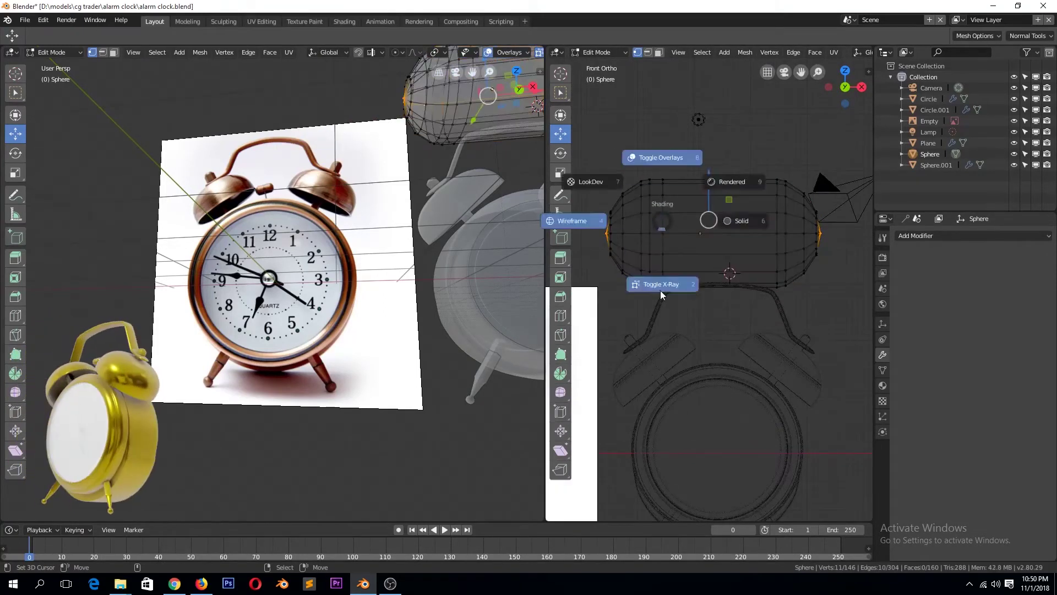
Loop-cut the capsule's middle, extrude that ring and scale it outward with Alt+S.
{"action": "key", "text": "ctrl+r"}
{"action": "left_click", "coordinate": [762, 256]}
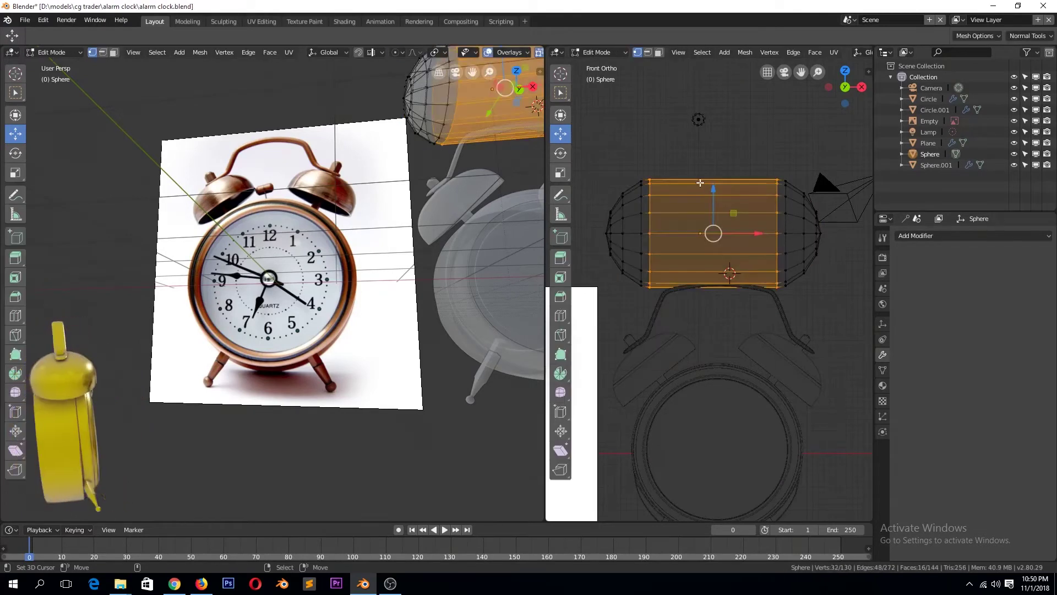
{"action": "key", "text": "e"}
{"action": "right_click", "coordinate": [791, 196]}
{"action": "mouse_move", "coordinate": [791, 197]}
{"action": "middle_mouse_down"}
{"action": "mouse_move", "coordinate": [807, 244]}
{"action": "mouse_move", "coordinate": [819, 246]}
{"action": "middle_mouse_up"}
{"action": "key", "text": "alt+s"}
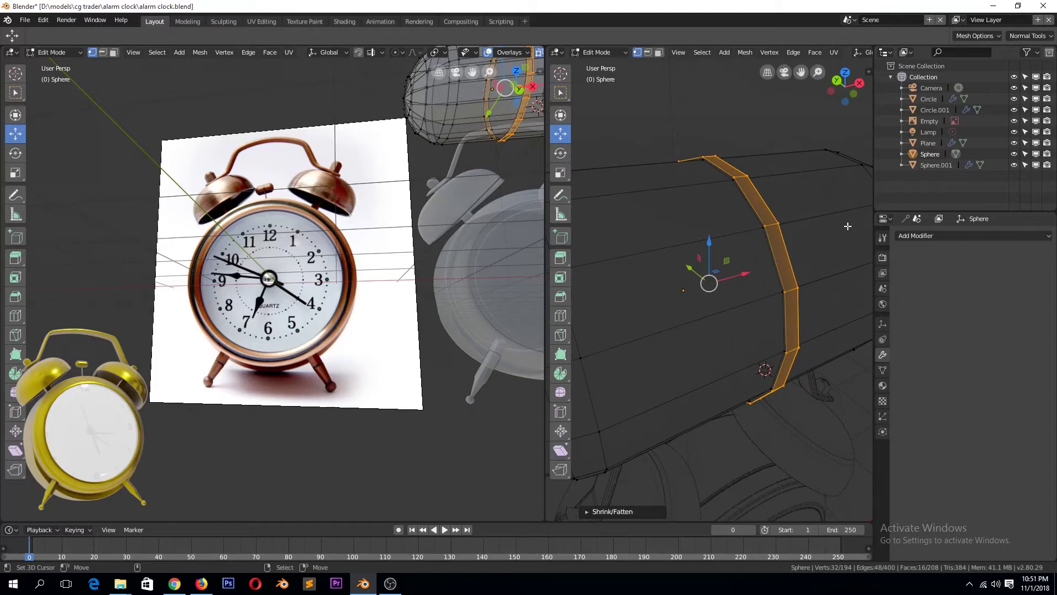
{"action": "left_click", "coordinate": [827, 233]}
Select a strip of faces along the capsule's side in face mode.
{"action": "middle_click_drag", "start_coordinate": [827, 232], "coordinate": [732, 330]}
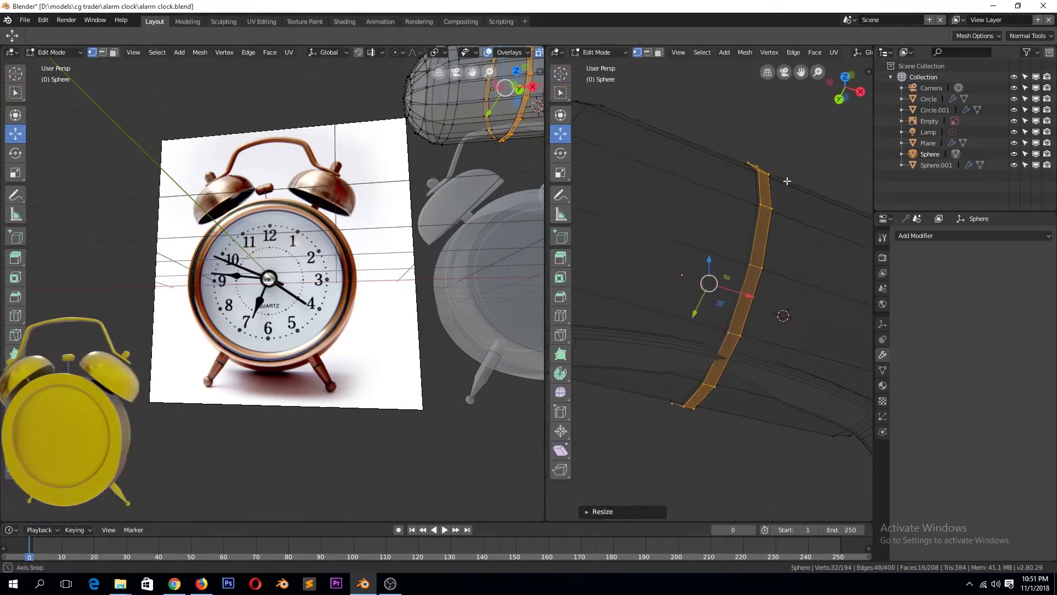
{"action": "key", "text": "3"}
{"action": "left_click", "coordinate": [712, 396]}
{"action": "left_click", "coordinate": [617, 352], "text": "ctrl"}
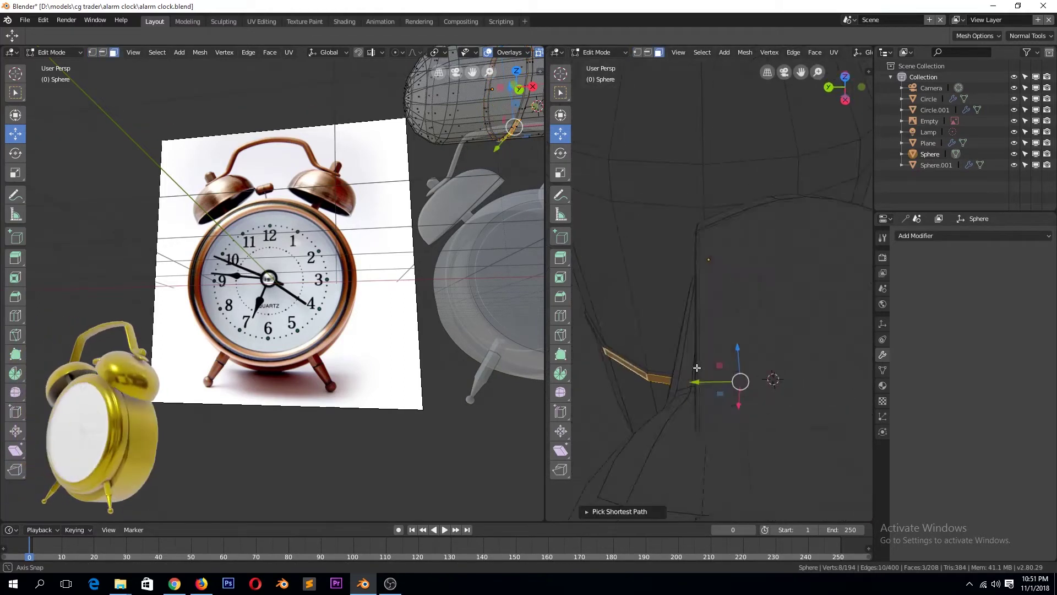
{"action": "middle_click_drag", "start_coordinate": [617, 353], "coordinate": [811, 274]}
{"action": "right_click", "coordinate": [818, 252]}
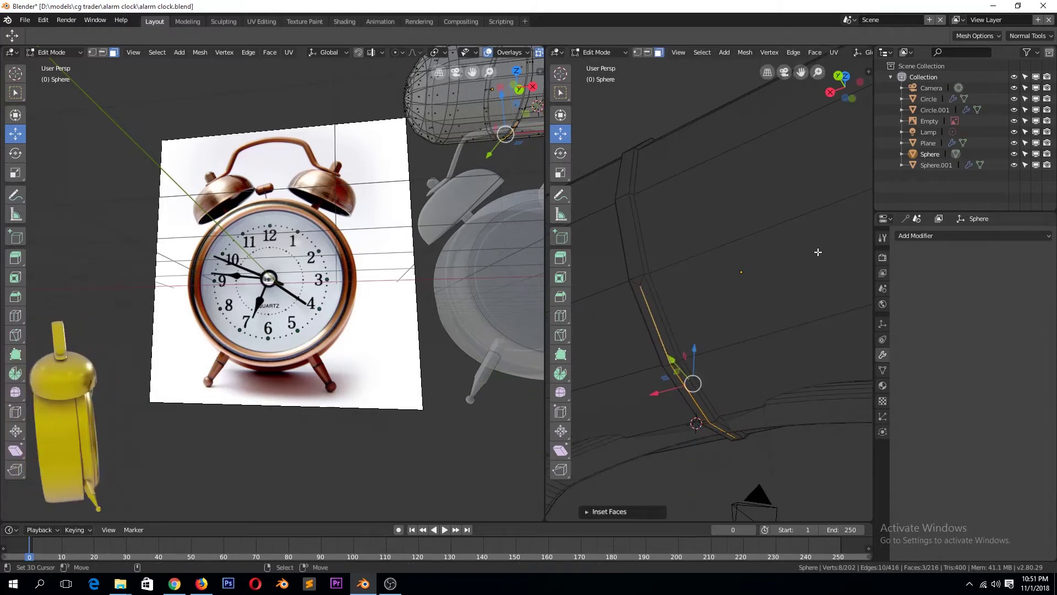
Extrude the selected face strip downward into a thin post, checked from the right view.
{"action": "scroll", "coordinate": [822, 255], "scroll_direction": "down", "scroll_amount": 5}
{"action": "key", "text": "KP_3"}
{"action": "scroll", "coordinate": [738, 307], "scroll_direction": "up", "scroll_amount": 5}
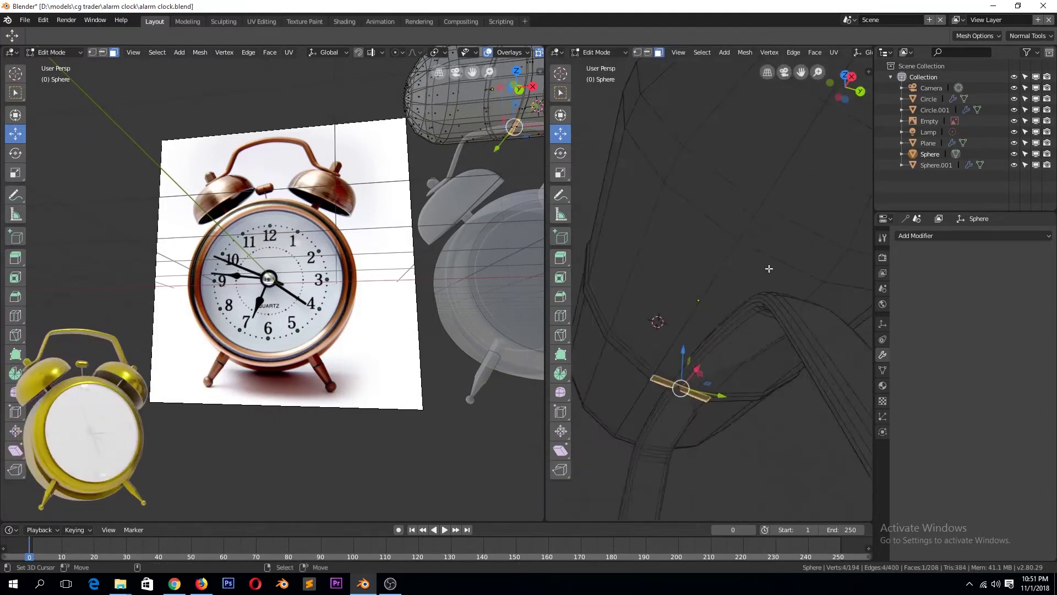
{"action": "middle_click_drag", "start_coordinate": [767, 267], "coordinate": [815, 264]}
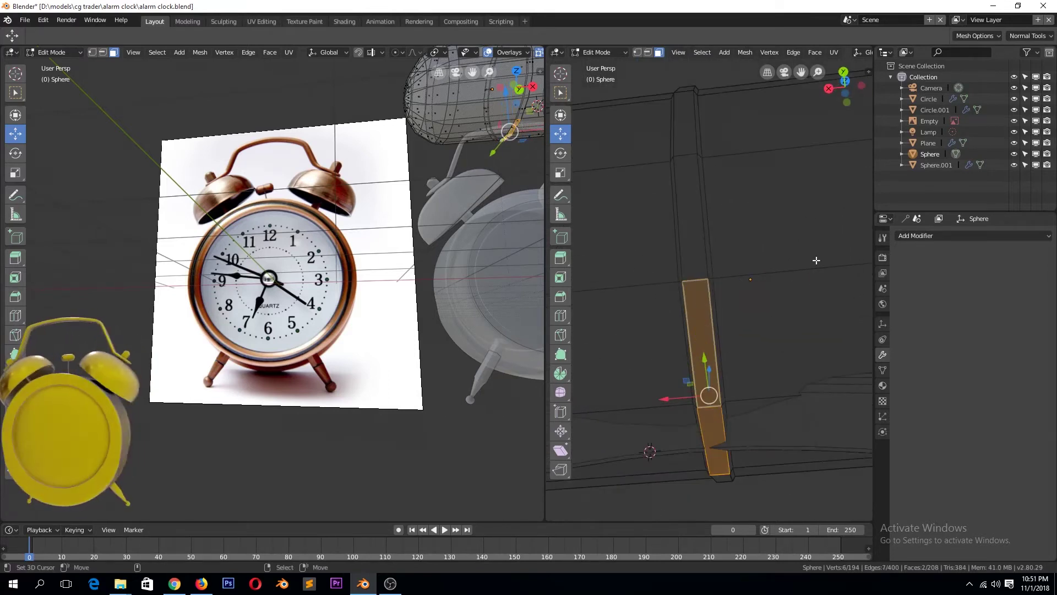
{"action": "key", "text": "e"}
{"action": "scroll", "coordinate": [771, 309], "scroll_direction": "down", "scroll_amount": 3}
{"action": "key", "text": "KP_3"}
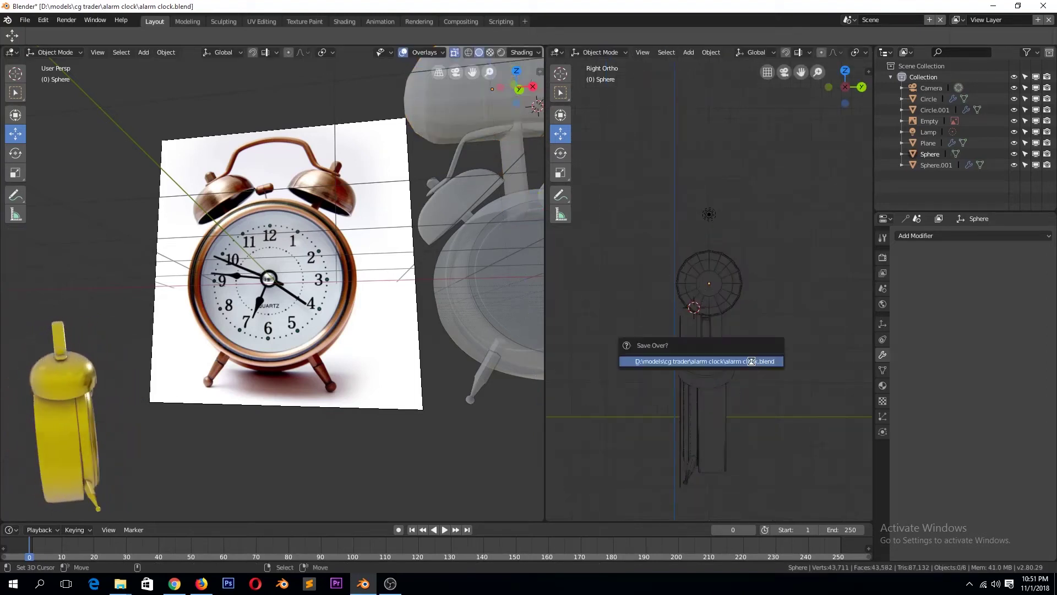
Return to Object Mode and scale the capsule down into a small knob.
{"action": "key", "text": "Tab"}
{"action": "key", "text": "KP_1"}
{"action": "key", "text": "s"}
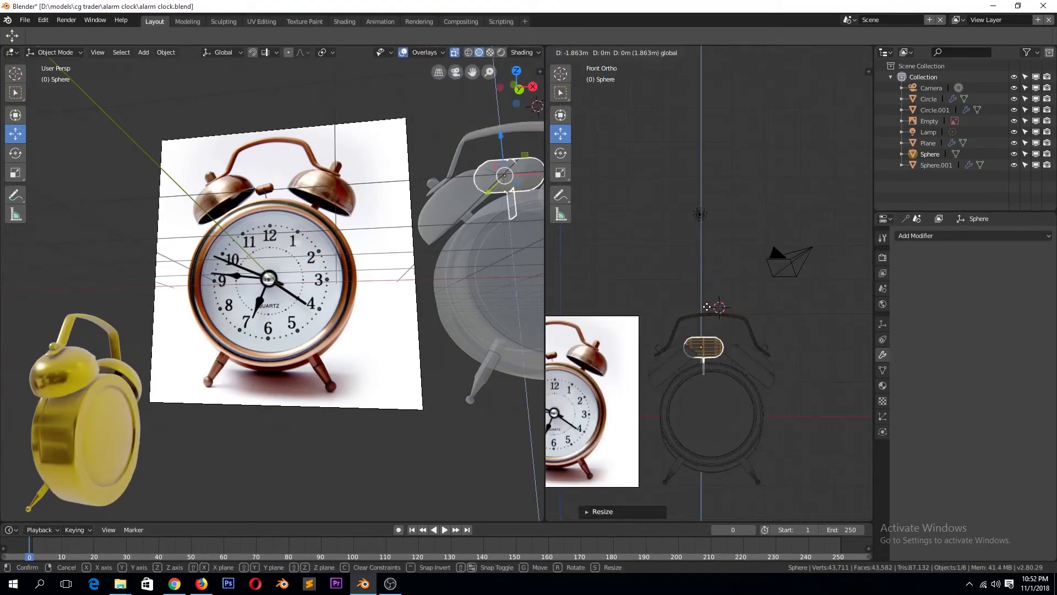
{"action": "scroll", "coordinate": [731, 294], "scroll_direction": "up", "scroll_amount": 2}
{"action": "key", "text": "Tab"}
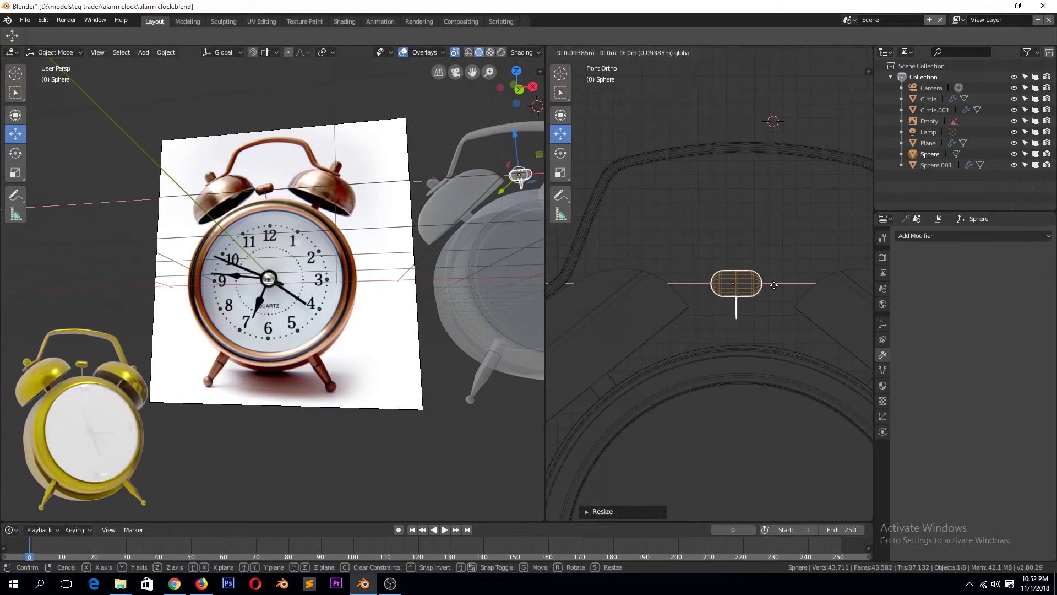
Give the knob a level-2 Subdivision Surface and show the right view in Solid shading.
{"action": "key", "text": "Tab"}
{"action": "key", "text": "ctrl+2"}
{"action": "key", "text": "z"}
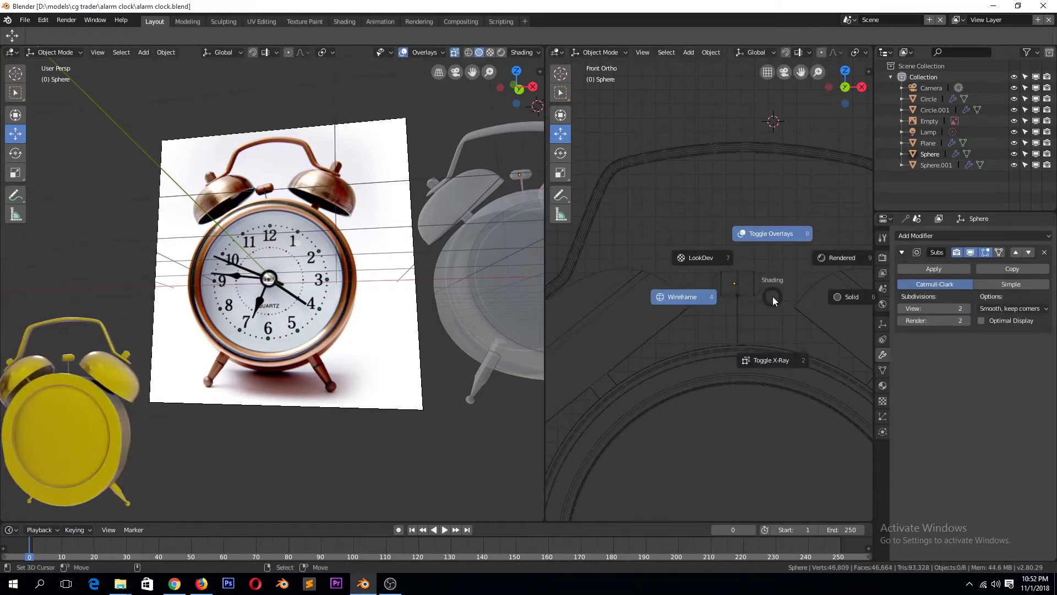
{"action": "left_click", "coordinate": [826, 290]}
Select the clock body, add a loop cut and pick a face on its top.
{"action": "middle_click_drag", "start_coordinate": [826, 290], "coordinate": [753, 365]}
{"action": "left_click", "coordinate": [753, 365]}
{"action": "key", "text": "Tab"}
{"action": "key", "text": "ctrl+r"}
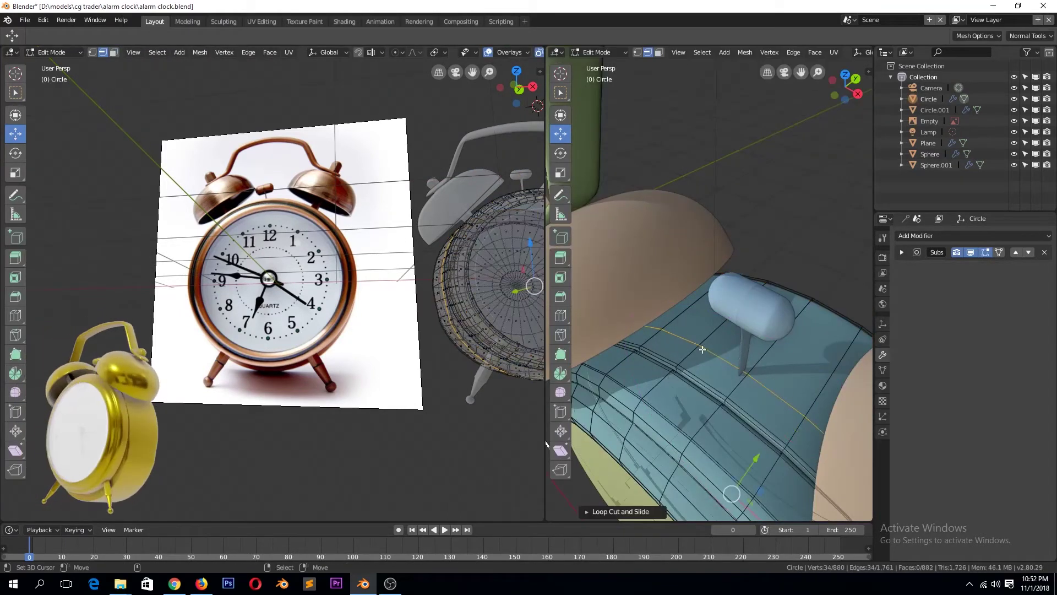
{"action": "key", "text": "3"}
{"action": "left_click", "coordinate": [682, 340]}
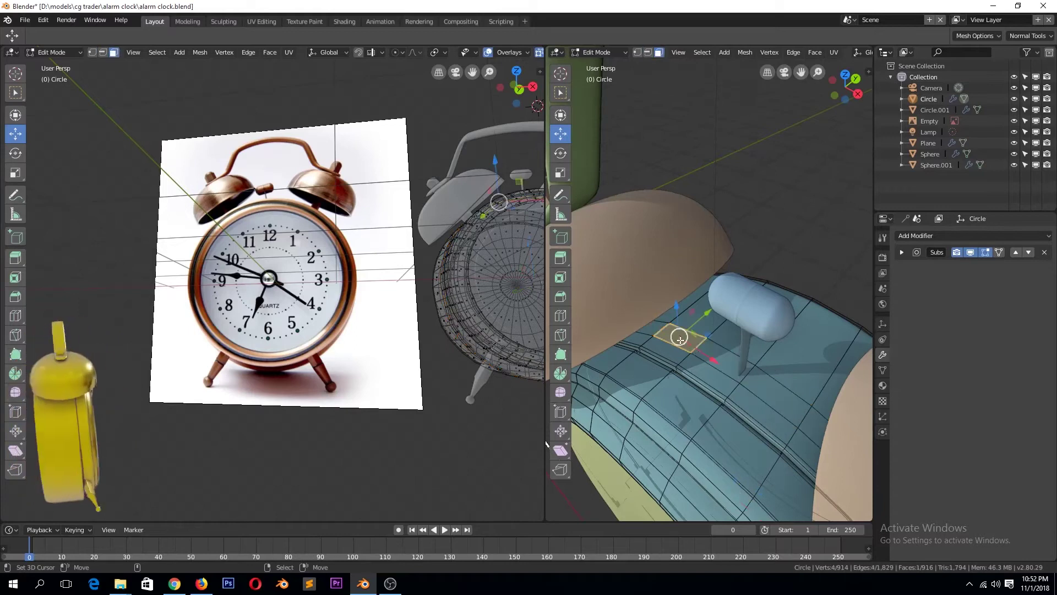
{"action": "middle_click_drag", "start_coordinate": [772, 404], "coordinate": [762, 368]}
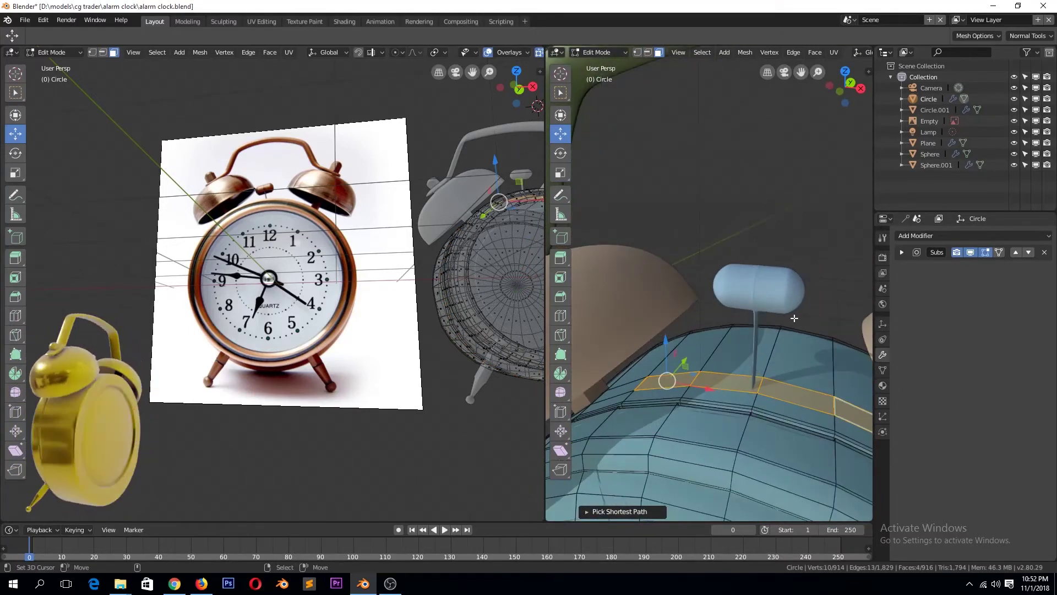
{"action": "right_click", "coordinate": [797, 320]}
Leave Edit Mode and return to the front view of the whole clock.
{"action": "key", "text": "Tab"}
{"action": "mouse_move", "coordinate": [796, 328]}
{"action": "middle_mouse_down"}
{"action": "mouse_move", "coordinate": [694, 435]}
{"action": "mouse_move", "coordinate": [718, 384]}
{"action": "middle_mouse_up"}
{"action": "scroll", "coordinate": [718, 383], "scroll_direction": "down", "scroll_amount": 2}
{"action": "key", "text": "KP_1"}
{"action": "scroll", "coordinate": [758, 332], "scroll_direction": "up", "scroll_amount": 3}
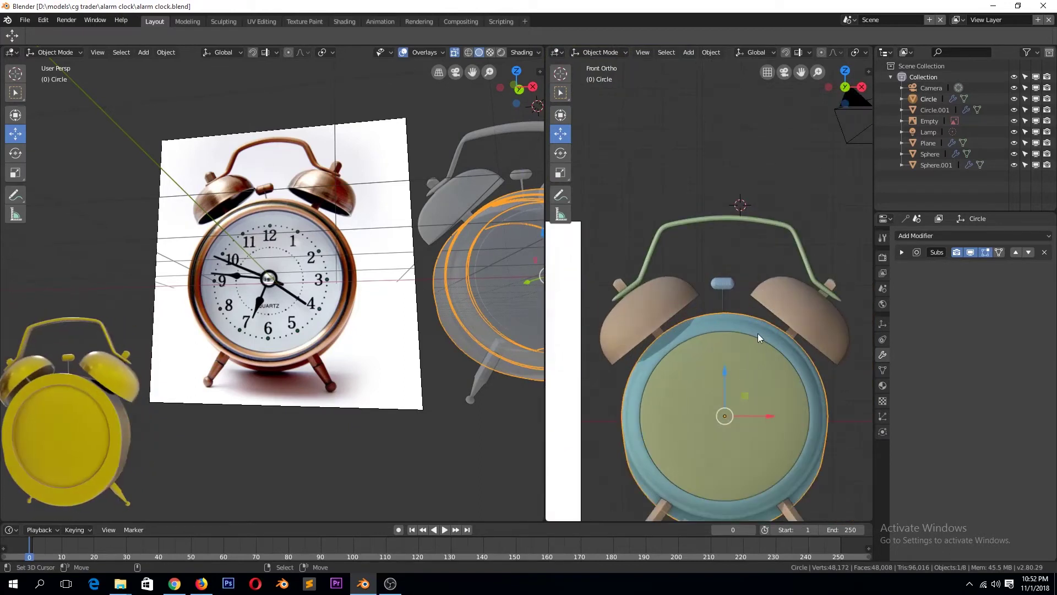
Apply the bells' mirror and handle's solidify, then join all clock parts into one object.
{"action": "left_click", "coordinate": [742, 316]}
{"action": "left_click", "coordinate": [804, 297], "text": "shift"}
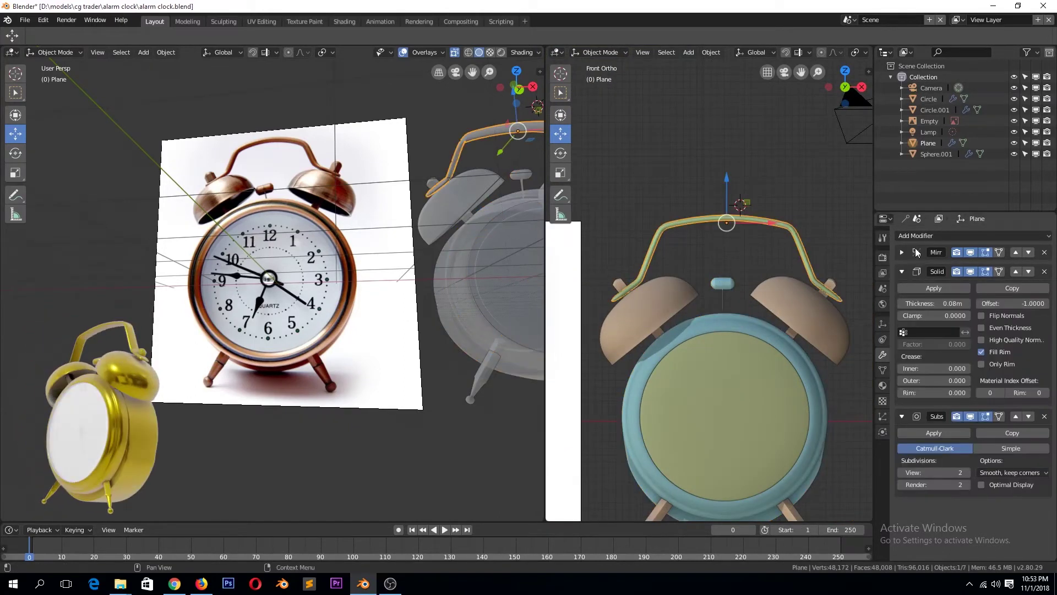
{"action": "key", "text": "ctrl+j"}
{"action": "left_click", "coordinate": [924, 360]}
{"action": "left_click", "coordinate": [829, 291]}
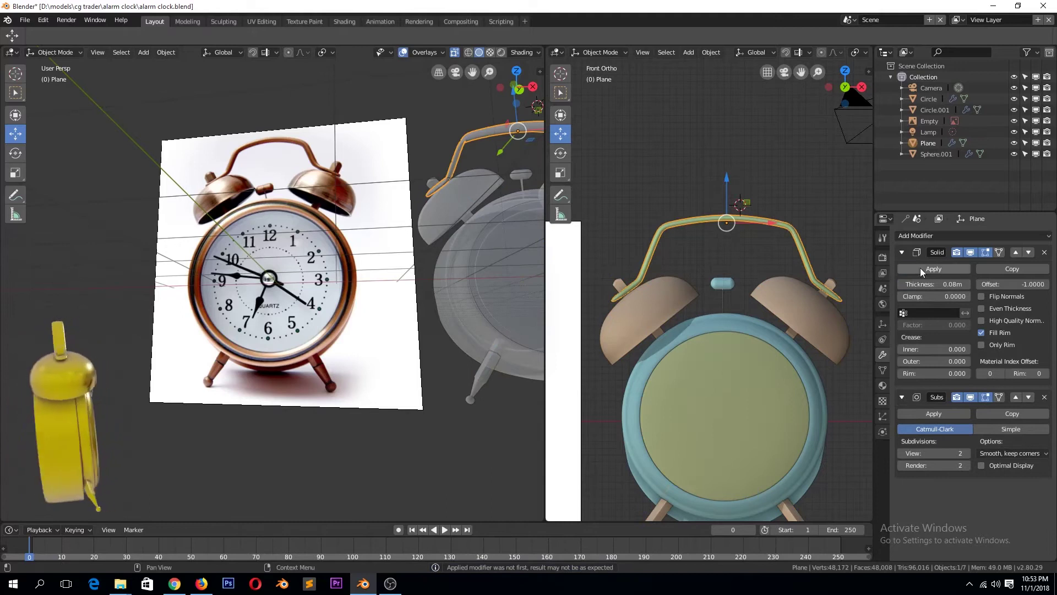
{"action": "left_click", "coordinate": [920, 268]}
{"action": "left_click", "coordinate": [789, 363]}
{"action": "key", "text": "a"}
{"action": "left_click", "coordinate": [815, 280], "text": "shift"}
{"action": "key", "text": "ctrl+j"}
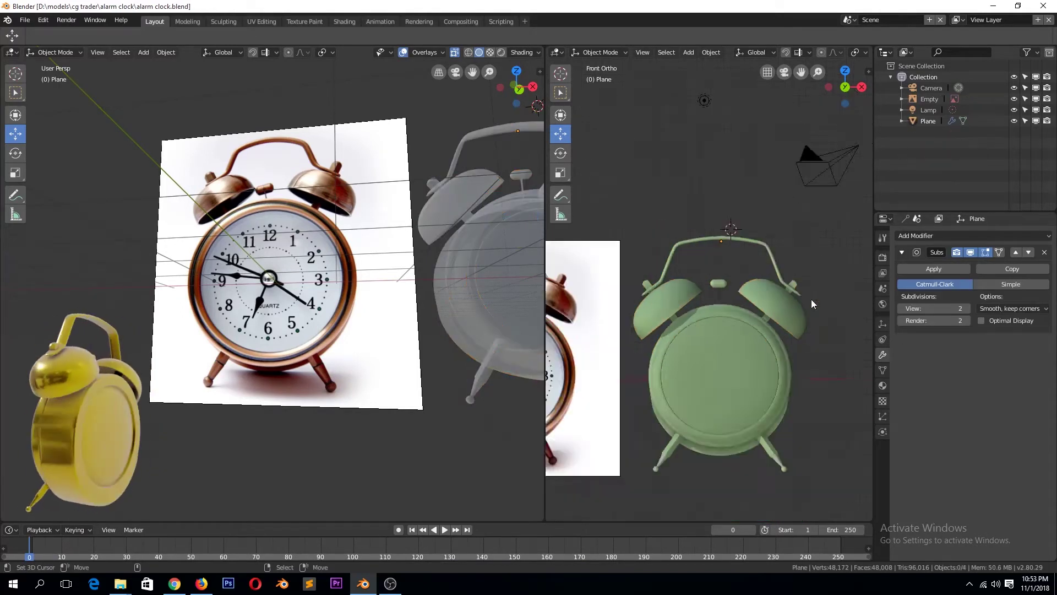
{"action": "key", "text": "KP_3"}
Inspect the joined clock in Edit Mode, hiding and then revealing the bell geometry.
{"action": "key", "text": "r"}
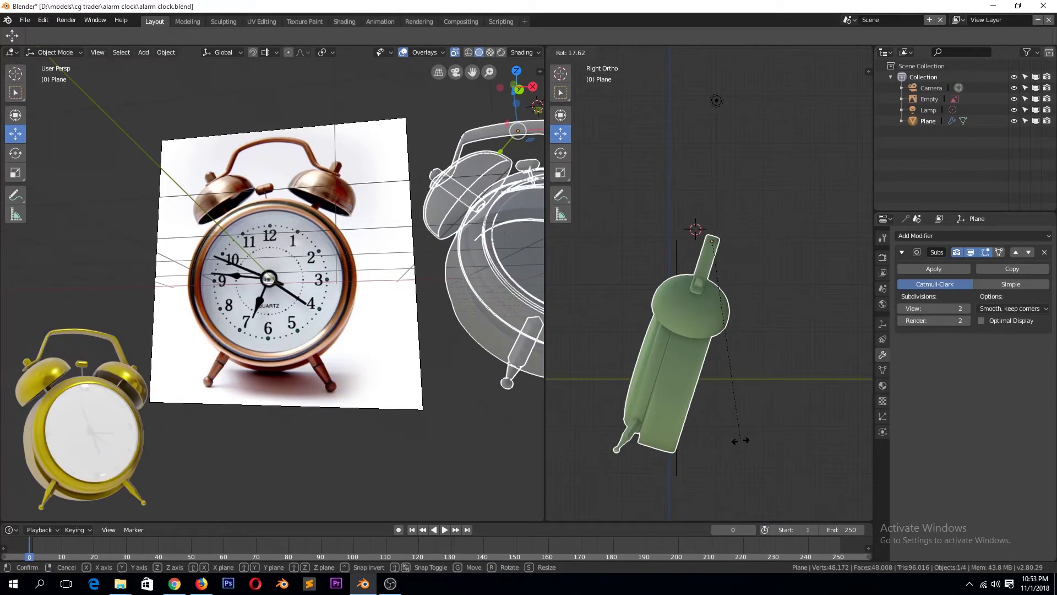
{"action": "key", "text": "Escape"}
{"action": "key", "text": "Tab"}
{"action": "middle_click_drag", "start_coordinate": [733, 425], "coordinate": [702, 392]}
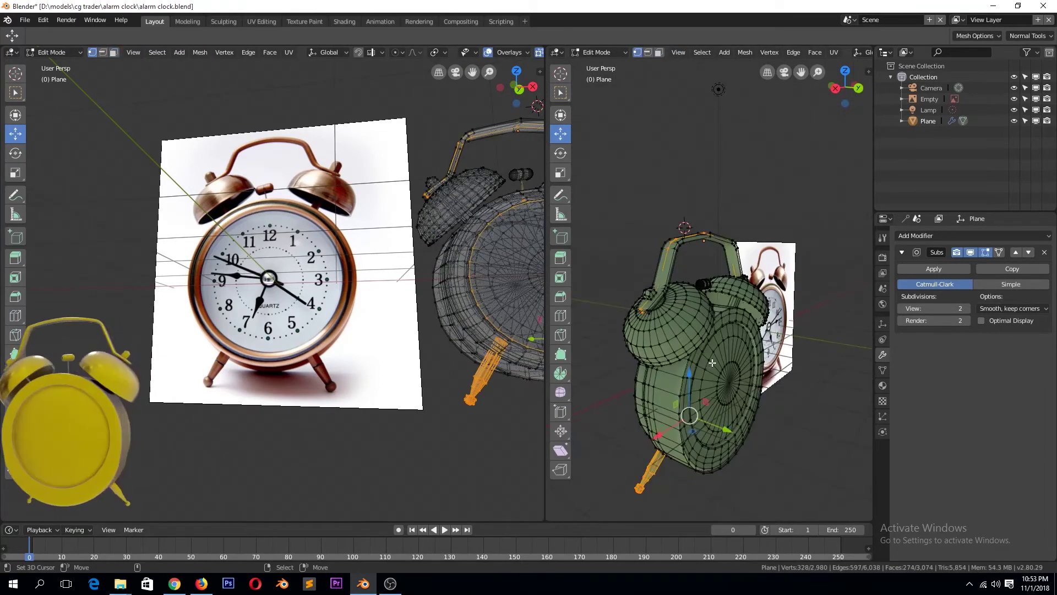
{"action": "key", "text": "KP_3"}
{"action": "middle_click_drag", "start_coordinate": [753, 352], "coordinate": [666, 336]}
{"action": "key", "text": "l"}
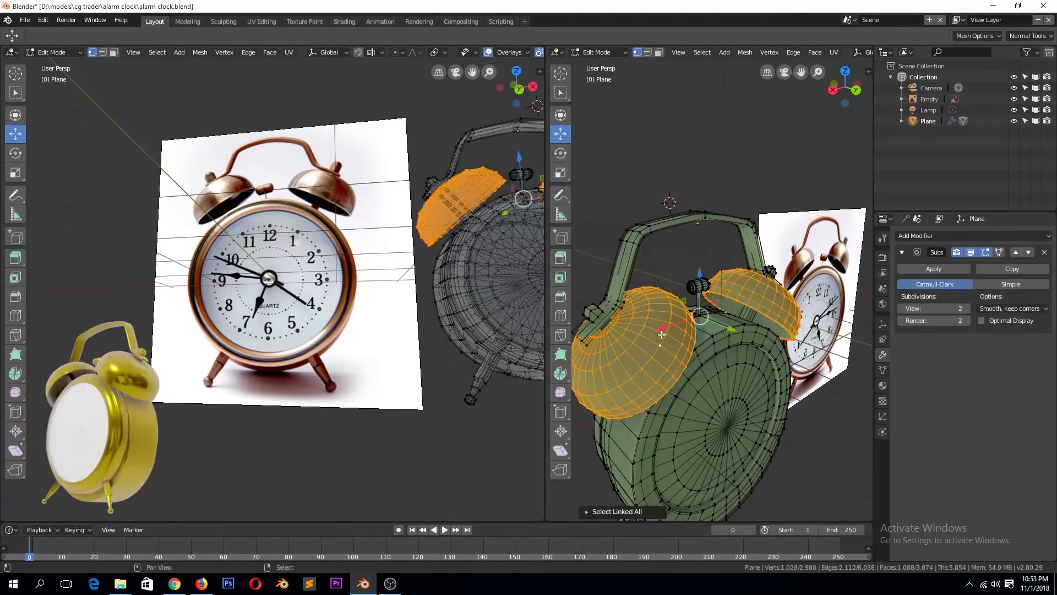
{"action": "key", "text": "h"}
{"action": "key", "text": "grave"}
{"action": "left_click", "coordinate": [760, 333]}
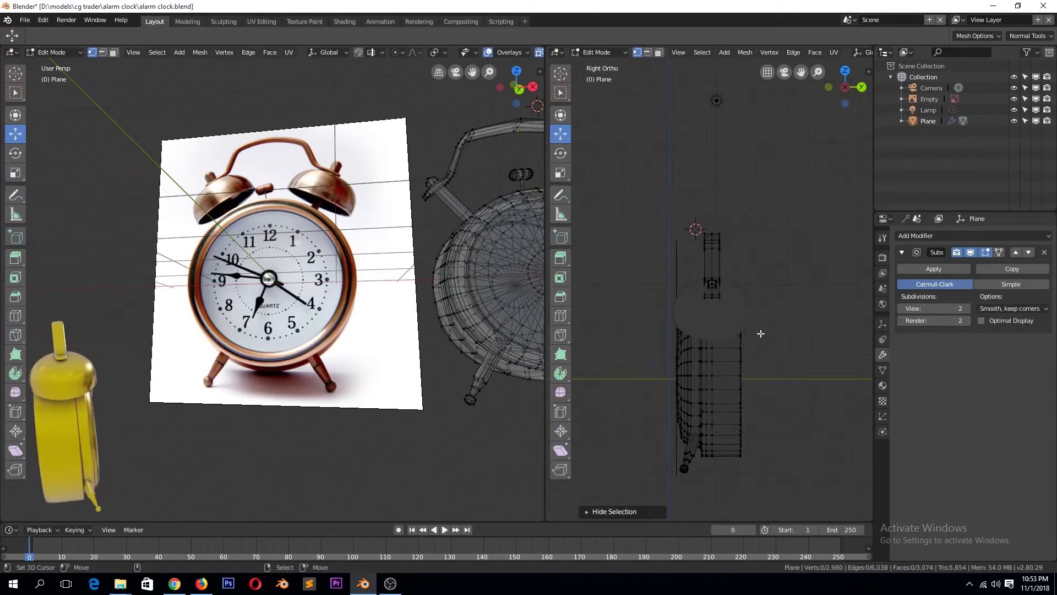
{"action": "key", "text": "alt+h"}
{"action": "key", "text": "Tab"}
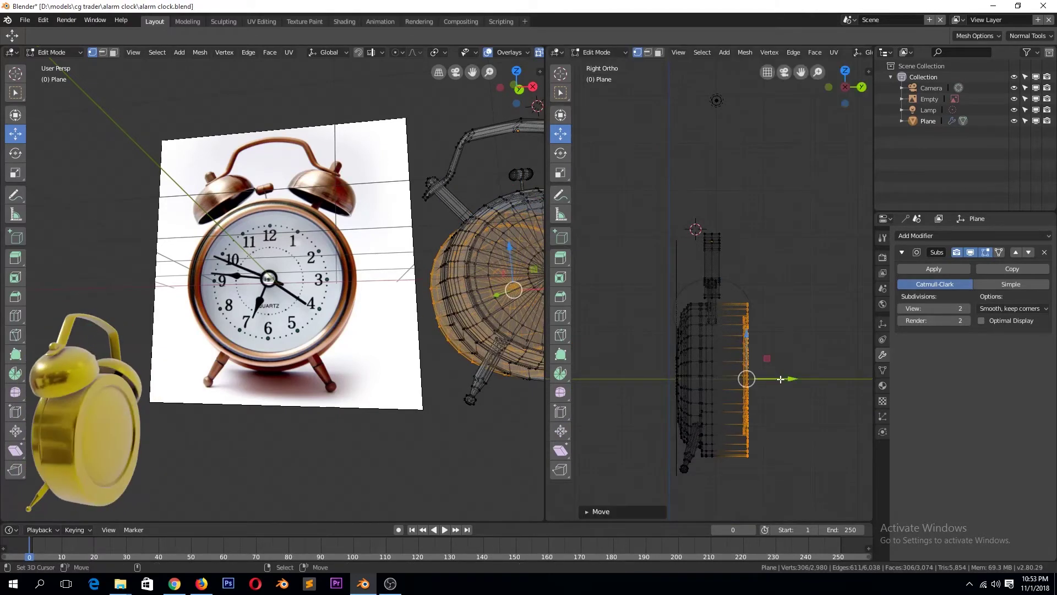
Box-select the rest of the clock mesh, then return to Object Mode.
{"action": "key", "text": "r"}
{"action": "key", "text": "Escape"}
{"action": "key", "text": "Tab"}
{"action": "key", "text": "b"}
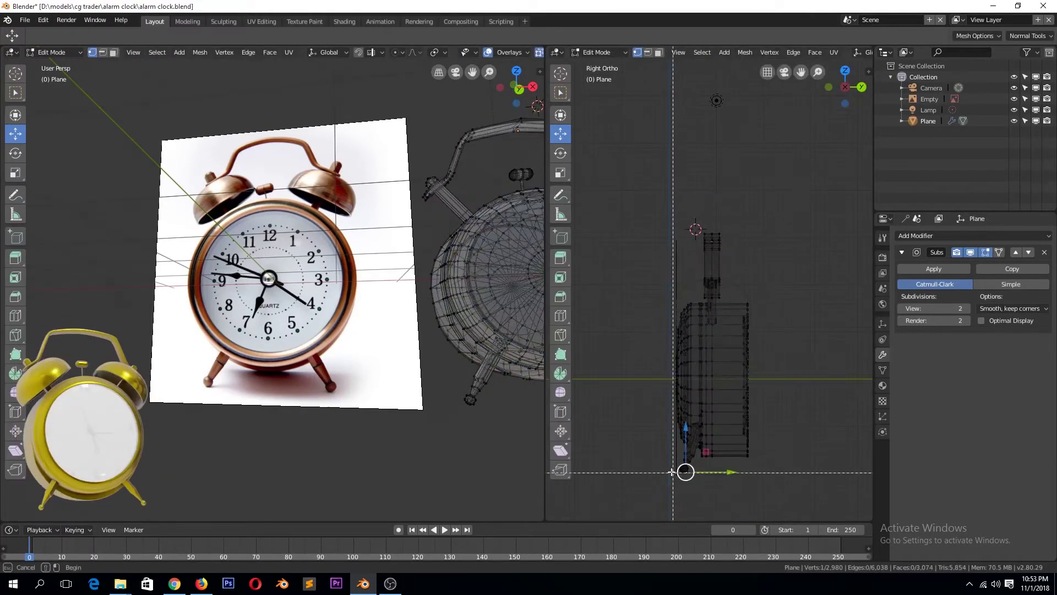
{"action": "left_click_drag", "start_coordinate": [687, 413], "coordinate": [751, 428]}
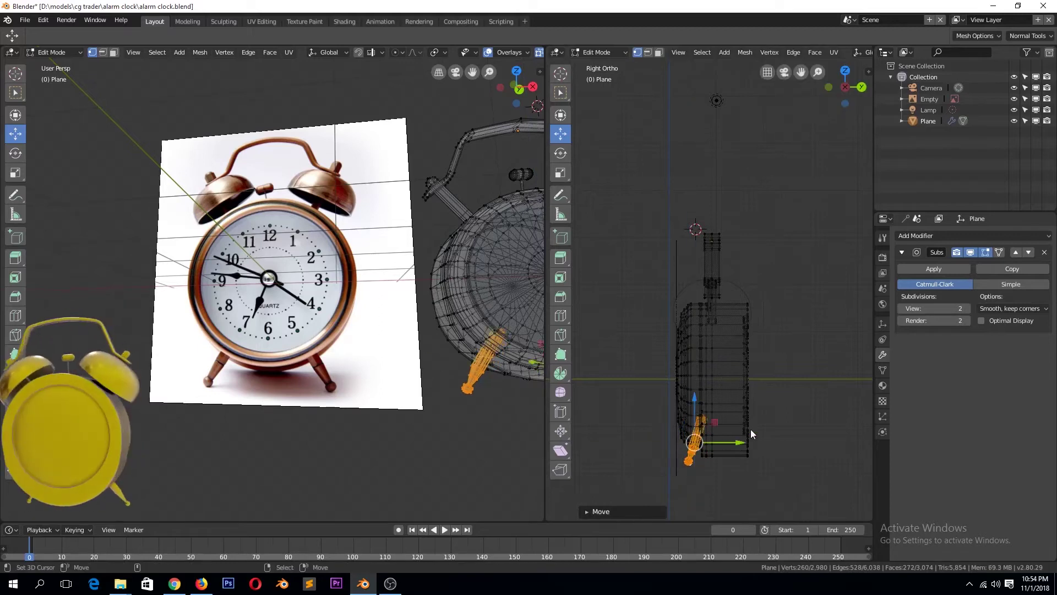
{"action": "key", "text": "Tab"}
Switch the right viewport to Solid shading, select the whole clock and save the file.
{"action": "key", "text": "z"}
{"action": "left_click", "coordinate": [844, 432]}
{"action": "mouse_move", "coordinate": [843, 433]}
{"action": "middle_mouse_down"}
{"action": "mouse_move", "coordinate": [762, 373]}
{"action": "mouse_move", "coordinate": [746, 398]}
{"action": "mouse_move", "coordinate": [799, 388]}
{"action": "middle_mouse_up"}
{"action": "key", "text": "KP_1"}
{"action": "key", "text": "z"}
{"action": "left_click", "coordinate": [810, 366]}
{"action": "left_click", "coordinate": [799, 389]}
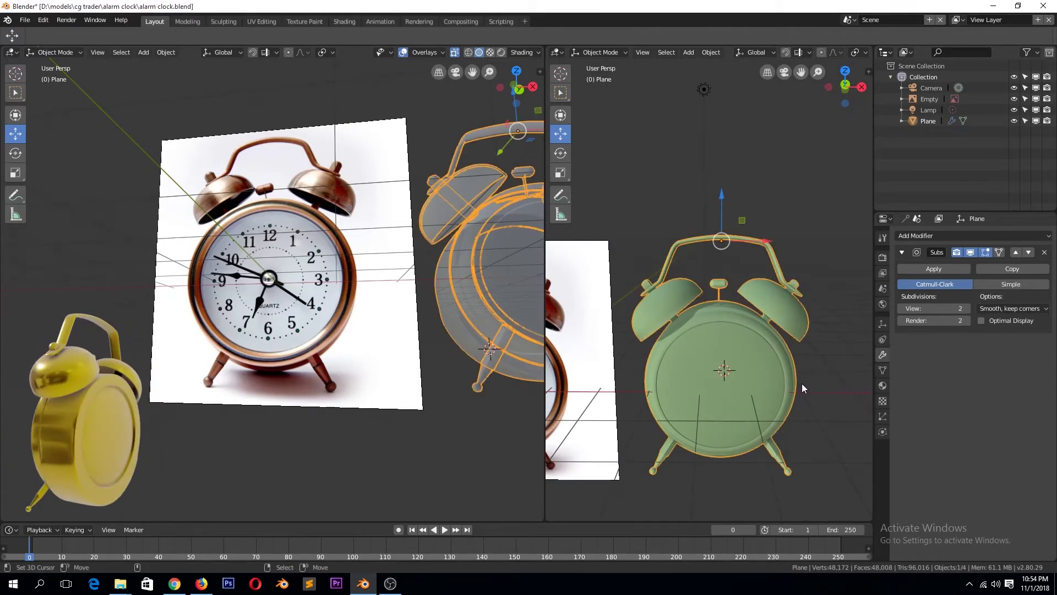
{"action": "scroll", "coordinate": [801, 384], "scroll_direction": "up", "scroll_amount": 2}
{"action": "key", "text": "Tab"}
{"action": "key", "text": "a"}
{"action": "key", "text": "Tab"}
{"action": "key", "text": "ctrl+s"}
Confirm overwriting the save, then isolate the clock face in the UV Editing workspace.
{"action": "left_click", "coordinate": [810, 364]}
{"action": "key", "text": "ctrl+Page_Down"}
{"action": "key", "text": "ctrl+Page_Down"}
{"action": "key", "text": "ctrl+Page_Down"}
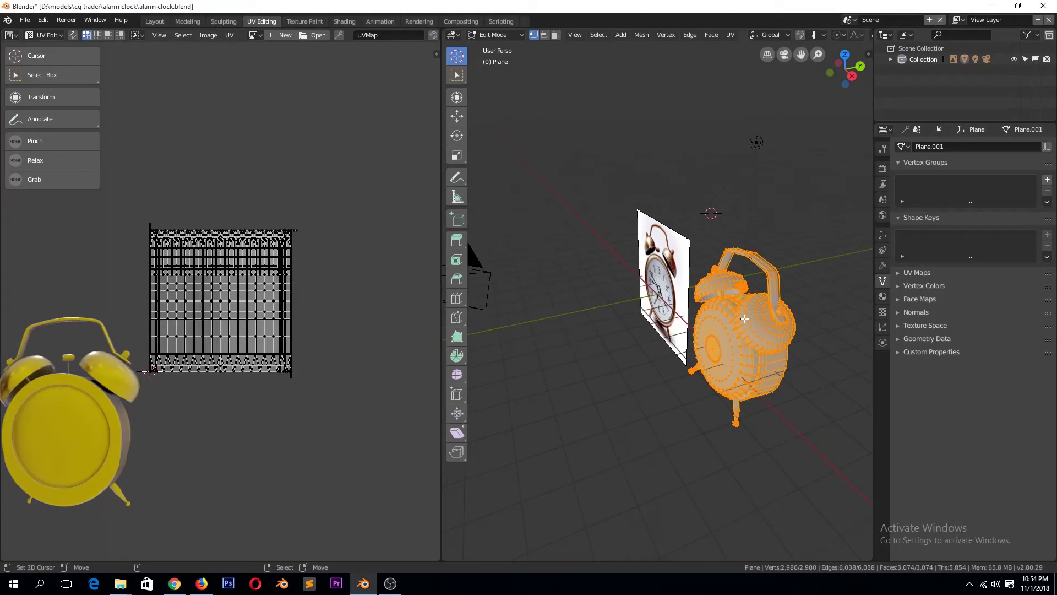
{"action": "key", "text": "KP_1"}
{"action": "left_click", "coordinate": [765, 304]}
{"action": "key", "text": "ctrl+l"}
{"action": "key", "text": "KP_Decimal"}
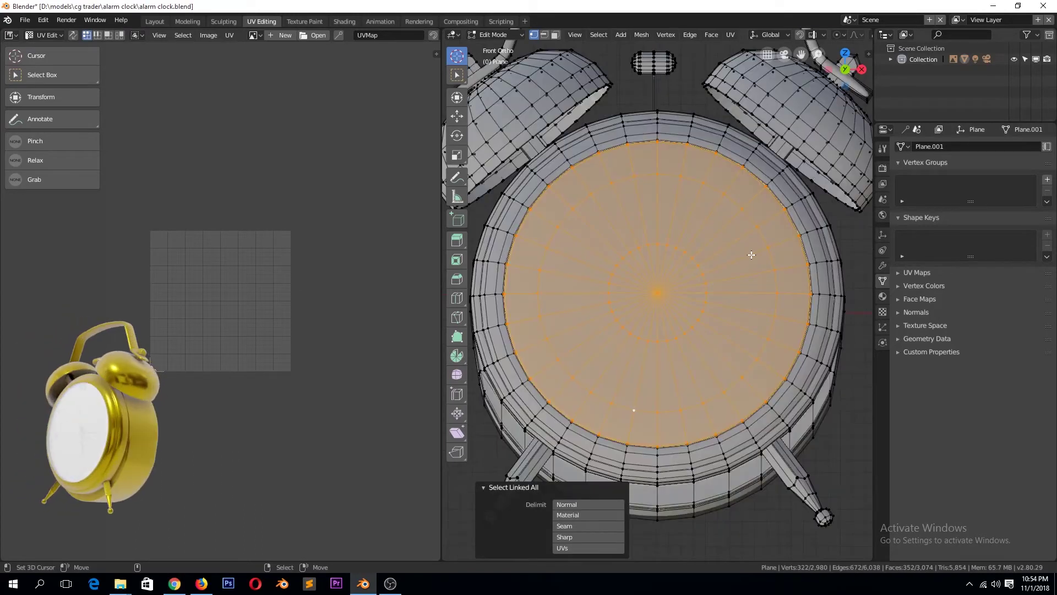
Mark the clock face's outer rim loop as a seam and unwrap the disc.
{"action": "key", "text": "shift+h"}
{"action": "middle_click_drag", "start_coordinate": [688, 275], "coordinate": [616, 220]}
{"action": "left_click", "coordinate": [616, 213], "text": "alt"}
{"action": "key", "text": "ctrl+e"}
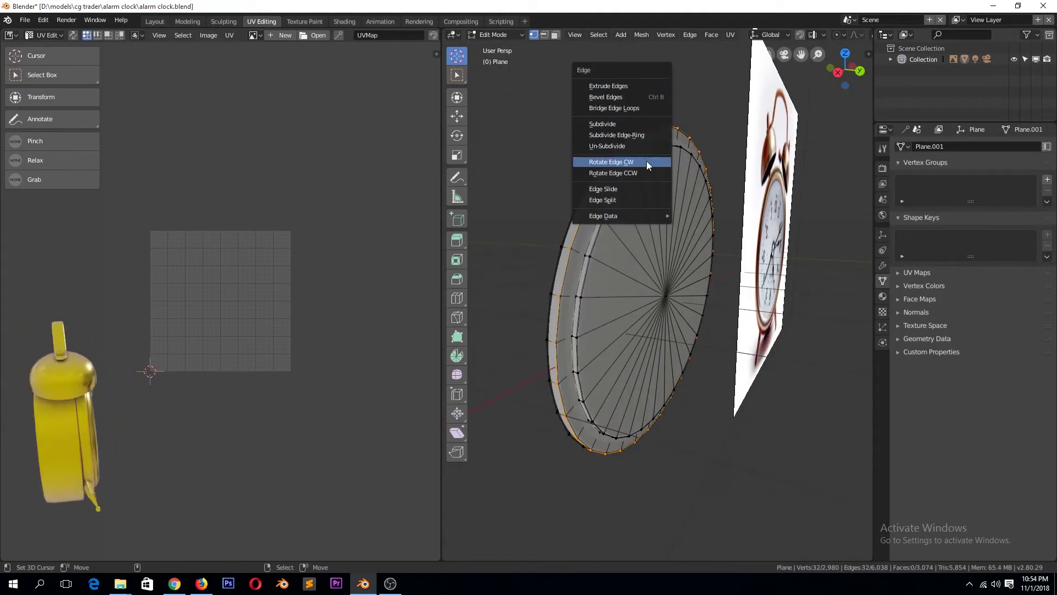
{"action": "left_click", "coordinate": [702, 215]}
{"action": "key", "text": "a"}
{"action": "key", "text": "u"}
{"action": "left_click", "coordinate": [652, 240]}
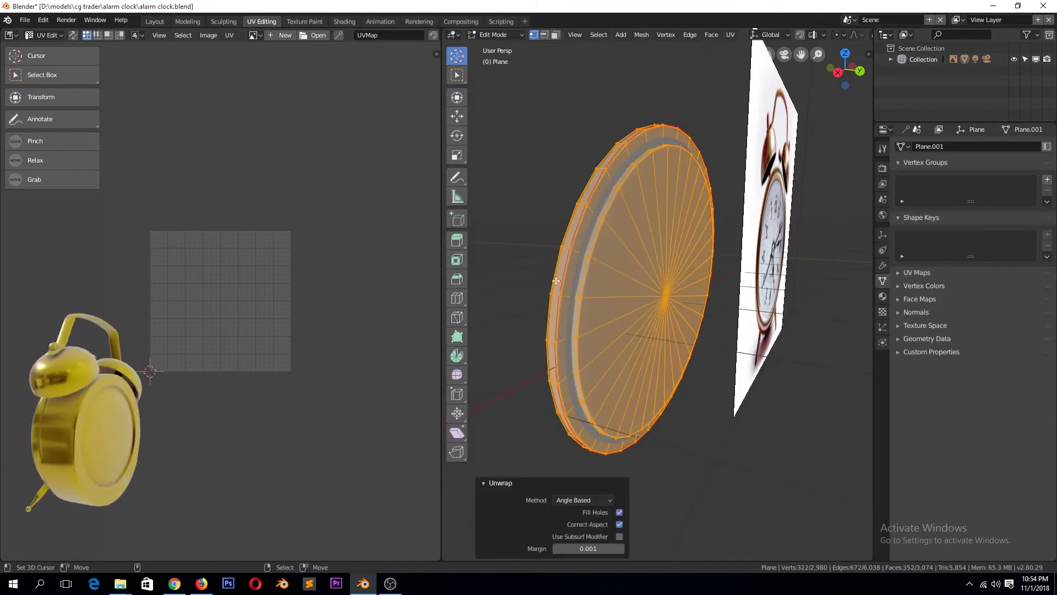
Move the face's UV island and scale it down to 0.28, then exit the isolated view.
{"action": "key", "text": "Tab"}
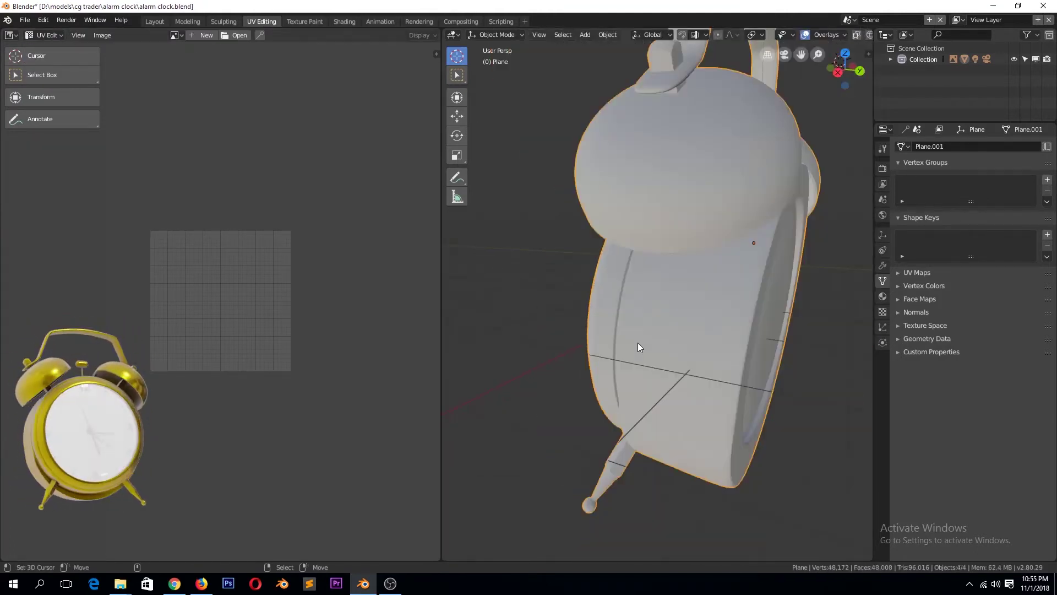
{"action": "key", "text": "Tab"}
{"action": "key", "text": "a"}
{"action": "key", "text": "g"}
{"action": "left_click", "coordinate": [354, 299]}
{"action": "key", "text": "s"}
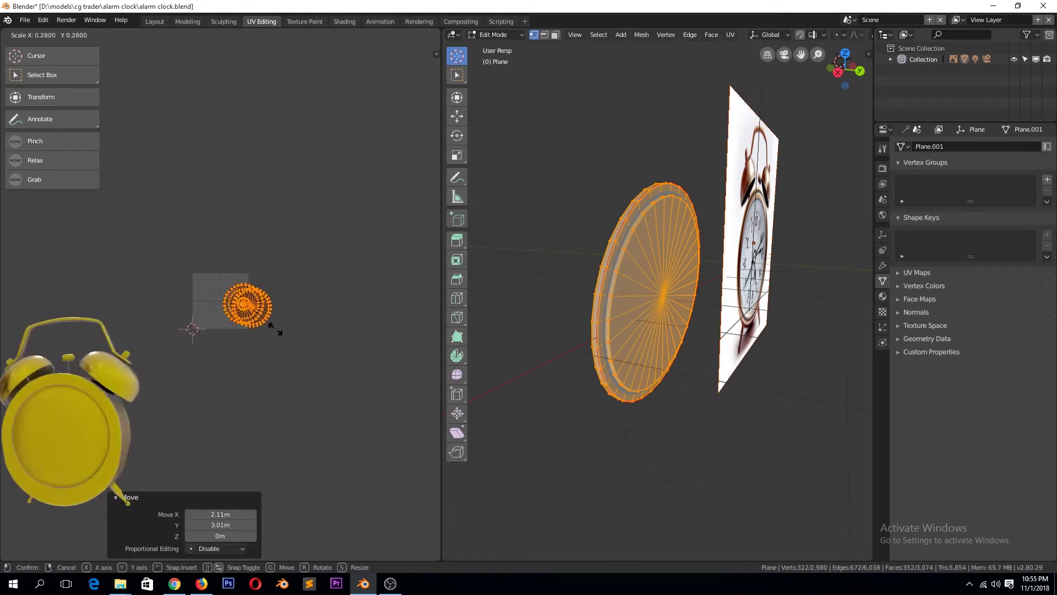
{"action": "left_click", "coordinate": [257, 304]}
{"action": "key", "text": "alt+a"}
{"action": "key", "text": "KP_Divide"}
Mark seams along the dial rim loop and the bell's rim edge loop.
{"action": "middle_click_drag", "start_coordinate": [611, 310], "coordinate": [643, 274]}
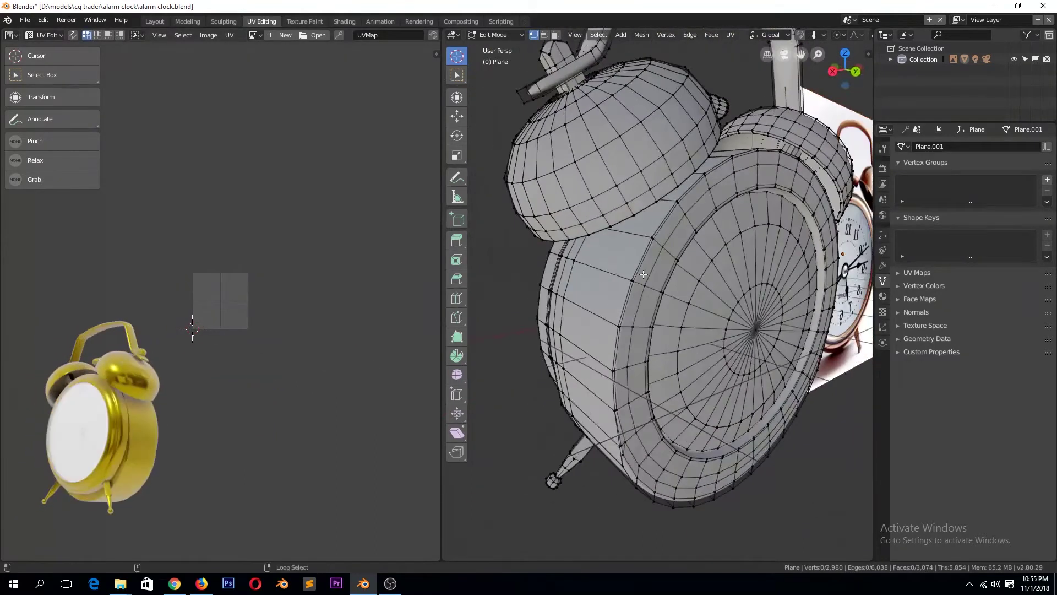
{"action": "middle_click_drag", "start_coordinate": [633, 380], "coordinate": [700, 417]}
{"action": "right_click", "coordinate": [699, 416]}
{"action": "left_click", "coordinate": [734, 410]}
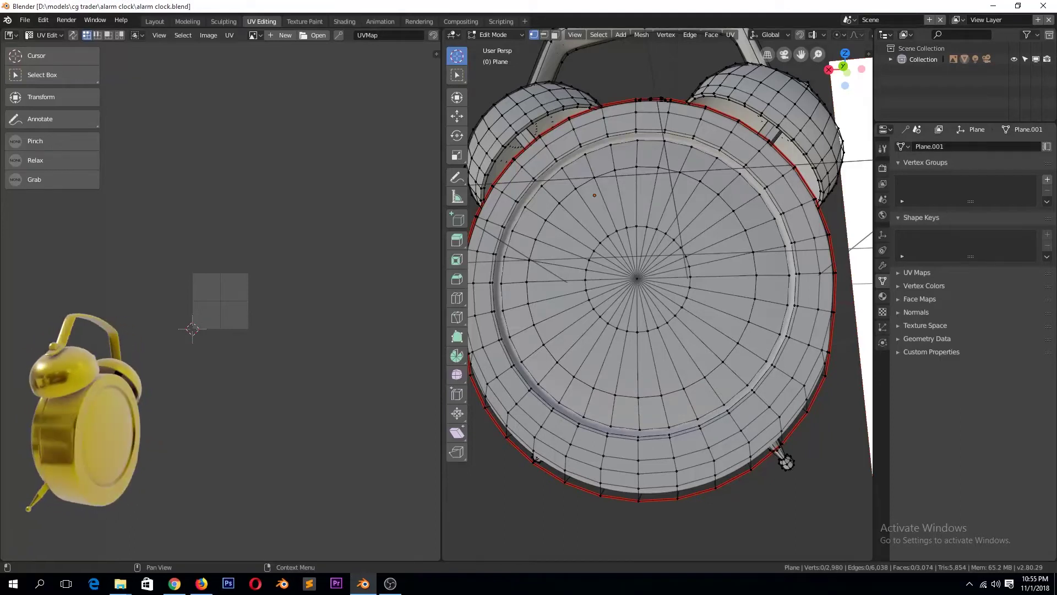
{"action": "key", "text": "a"}
{"action": "middle_click_drag", "start_coordinate": [633, 275], "coordinate": [583, 232]}
{"action": "left_click", "coordinate": [567, 164], "text": "alt"}
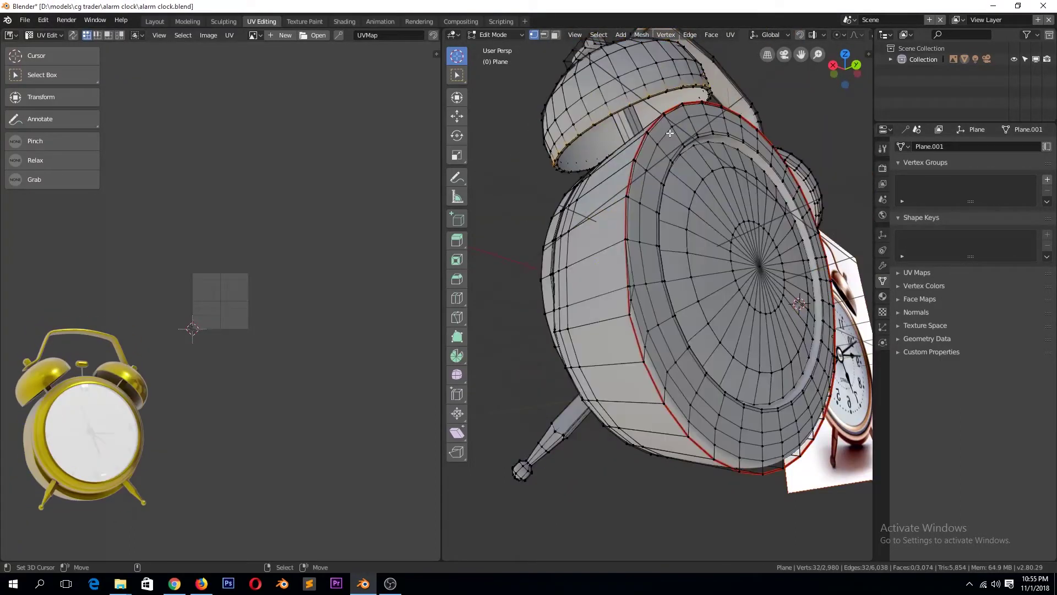
{"action": "key", "text": "ctrl+e"}
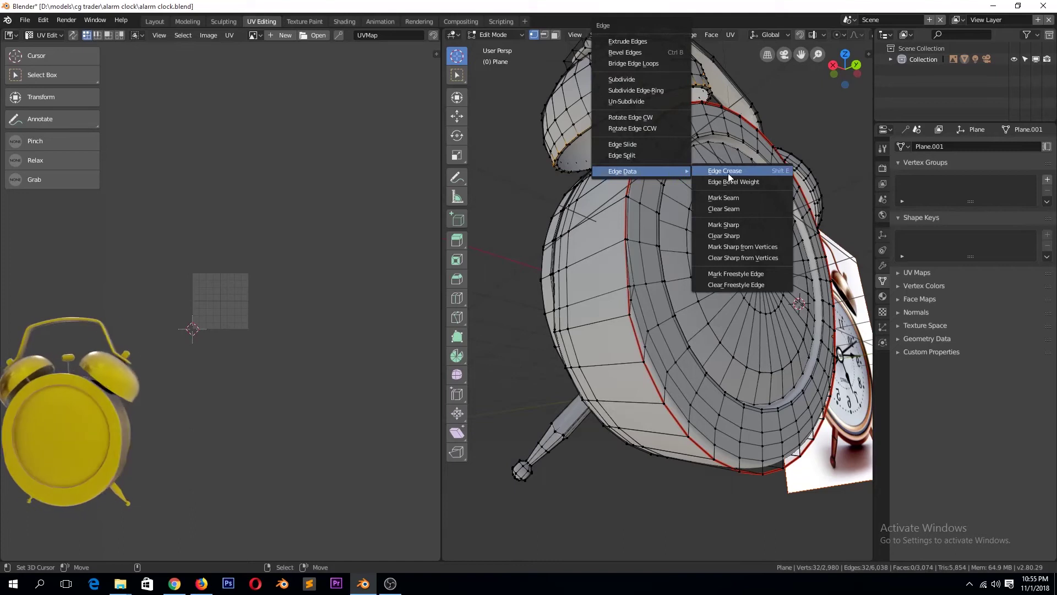
{"action": "left_click", "coordinate": [728, 173]}
{"action": "key", "text": "ctrl+e"}
{"action": "left_click", "coordinate": [815, 194]}
Mark a seam along the edge loops on the clock handle.
{"action": "mouse_move", "coordinate": [815, 194]}
{"action": "middle_mouse_down"}
{"action": "mouse_move", "coordinate": [634, 248]}
{"action": "mouse_move", "coordinate": [652, 261]}
{"action": "mouse_move", "coordinate": [682, 226]}
{"action": "mouse_move", "coordinate": [621, 134]}
{"action": "middle_mouse_up"}
{"action": "left_click", "coordinate": [634, 248], "text": "alt"}
{"action": "left_click", "coordinate": [638, 279], "text": "alt"}
{"action": "key", "text": "ctrl+e"}
{"action": "left_click", "coordinate": [676, 236]}
Select the whole clock mesh and unwrap it.
{"action": "mouse_move", "coordinate": [676, 236]}
{"action": "middle_mouse_down"}
{"action": "mouse_move", "coordinate": [716, 358]}
{"action": "mouse_move", "coordinate": [563, 171]}
{"action": "middle_mouse_up"}
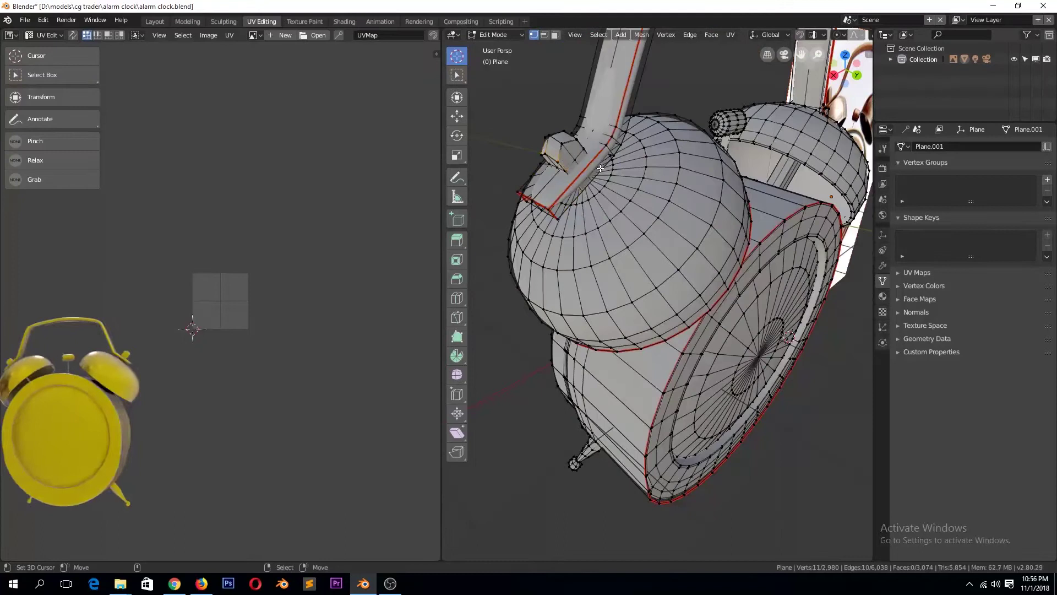
{"action": "key", "text": "a"}
{"action": "key", "text": "u"}
{"action": "left_click", "coordinate": [656, 218]}
Reselect the whole mesh and pack its UV islands into the UV square.
{"action": "key", "text": "a"}
{"action": "mouse_move", "coordinate": [606, 309]}
{"action": "middle_mouse_down"}
{"action": "mouse_move", "coordinate": [654, 328]}
{"action": "mouse_move", "coordinate": [722, 267]}
{"action": "middle_mouse_up"}
{"action": "key", "text": "alt+a"}
{"action": "key", "text": "a"}
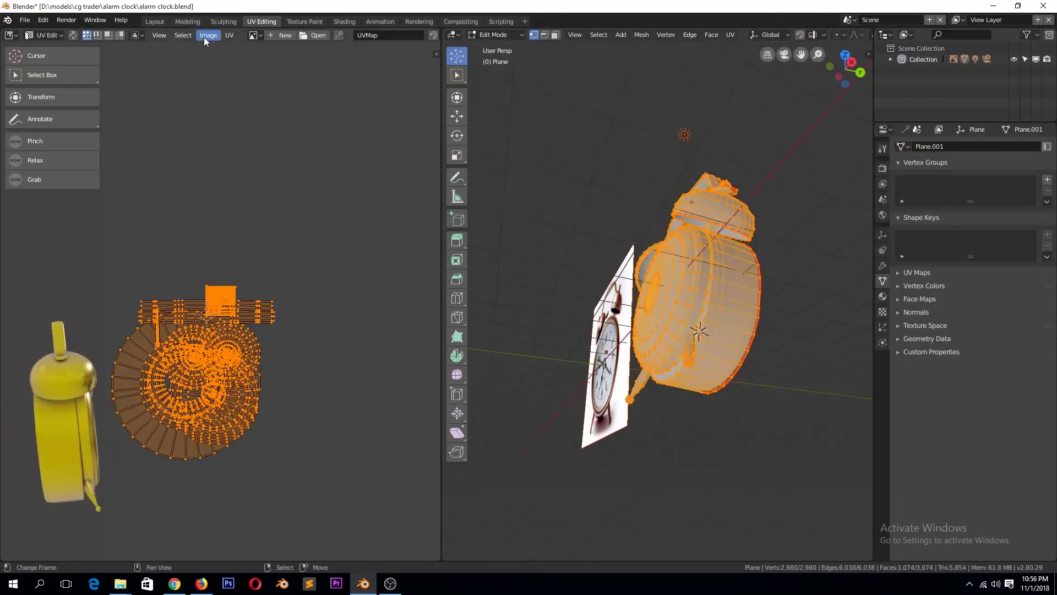
{"action": "left_click", "coordinate": [229, 35]}
{"action": "left_click", "coordinate": [264, 141]}
{"action": "scroll", "coordinate": [258, 268], "scroll_direction": "up", "scroll_amount": 10}
{"action": "scroll", "coordinate": [254, 263], "scroll_direction": "down", "scroll_amount": 5}
{"action": "scroll", "coordinate": [257, 260], "scroll_direction": "up", "scroll_amount": 4}
{"action": "left_click", "coordinate": [258, 263]}
Select the linked clock face, isolate it, then undo to restore the rest.
{"action": "scroll", "coordinate": [270, 149], "scroll_direction": "down", "scroll_amount": 6}
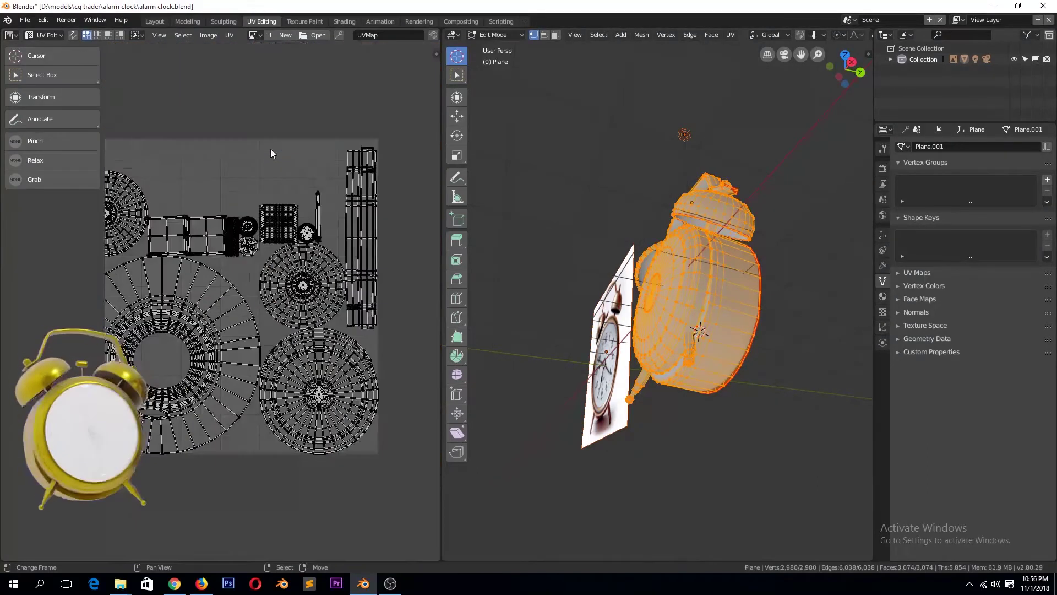
{"action": "scroll", "coordinate": [331, 253], "scroll_direction": "down", "scroll_amount": 2}
{"action": "scroll", "coordinate": [332, 253], "scroll_direction": "up", "scroll_amount": 2}
{"action": "middle_click_drag", "start_coordinate": [489, 276], "coordinate": [633, 264]}
{"action": "key", "text": "alt+a"}
{"action": "key", "text": "l"}
{"action": "key", "text": "shift+h"}
{"action": "key", "text": "ctrl+z"}
Hide the clock face and view the clock in wireframe from front and side.
{"action": "key", "text": "h"}
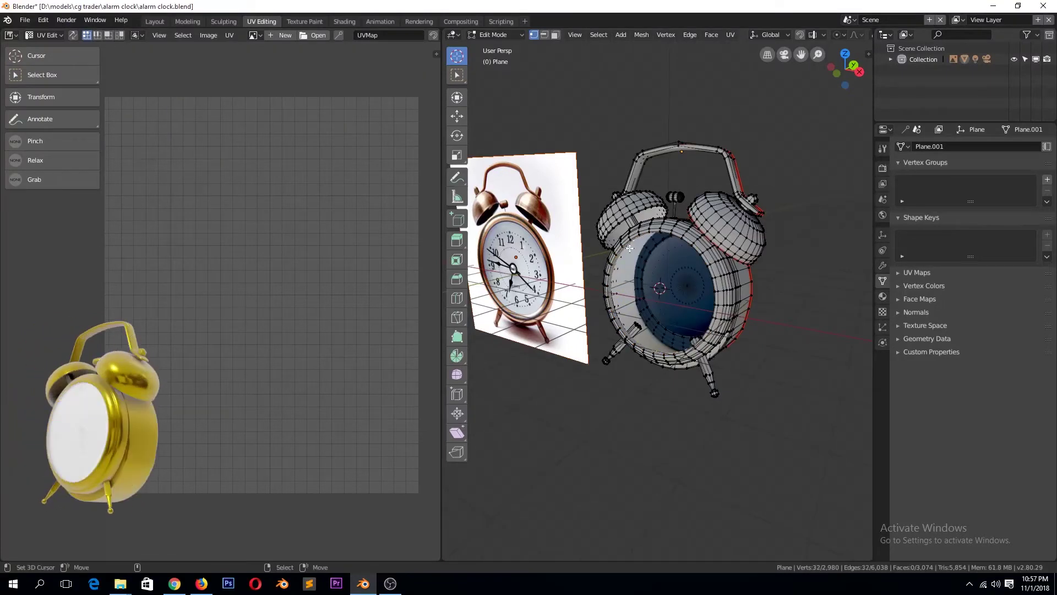
{"action": "key", "text": "KP_1"}
{"action": "key", "text": "KP_3"}
{"action": "key", "text": "z"}
{"action": "left_click", "coordinate": [594, 246]}
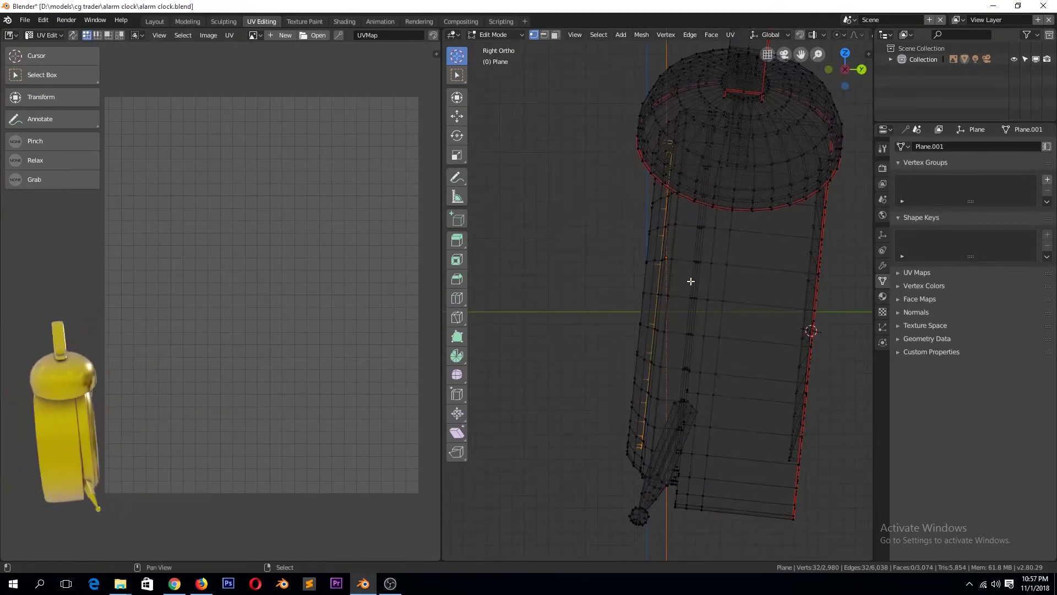
Select the connected clock mesh and re-unwrap it.
{"action": "middle_click_drag", "start_coordinate": [637, 279], "coordinate": [708, 295]}
{"action": "left_click", "coordinate": [678, 292]}
{"action": "key", "text": "l"}
{"action": "key", "text": "u"}
{"action": "left_click", "coordinate": [675, 291]}
{"action": "key", "text": "a"}
Pack the clock's UV islands into the UV square.
{"action": "left_click", "coordinate": [229, 36]}
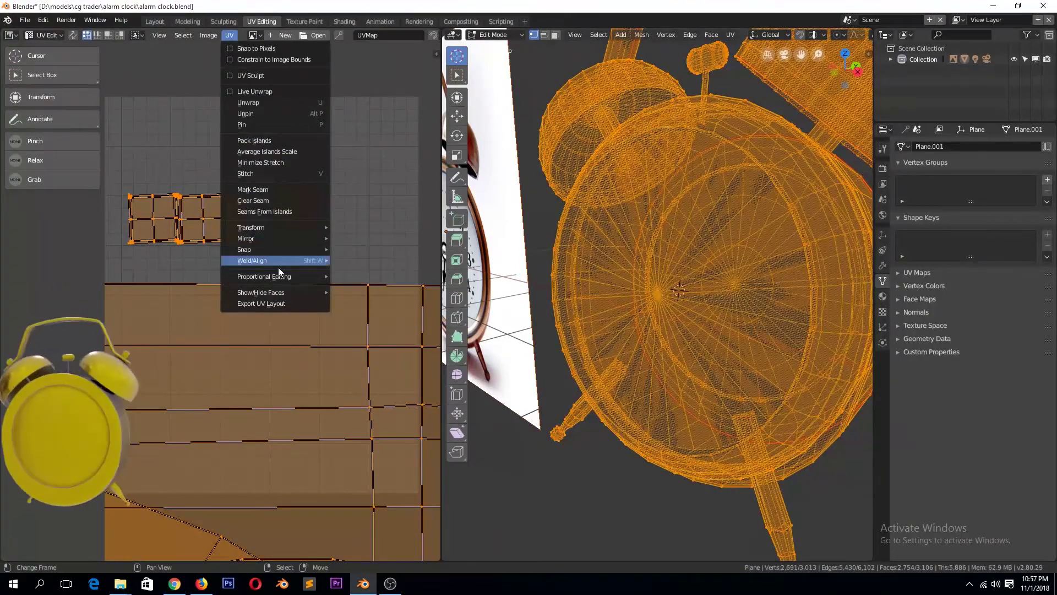
{"action": "left_click", "coordinate": [253, 189]}
{"action": "left_click", "coordinate": [229, 35]}
{"action": "left_click", "coordinate": [254, 140]}
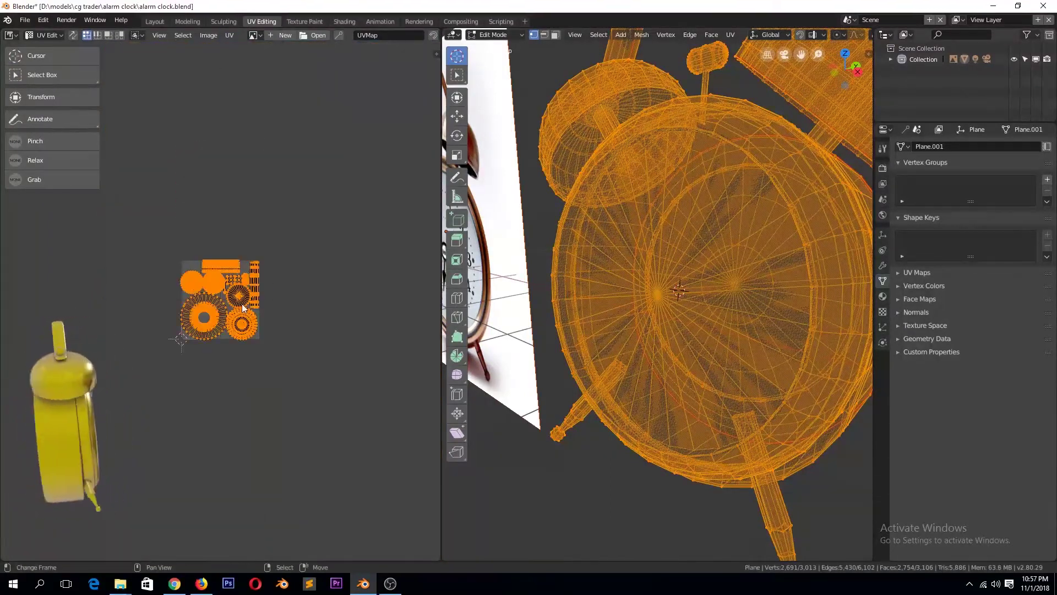
{"action": "scroll", "coordinate": [243, 308], "scroll_direction": "up", "scroll_amount": 3}
{"action": "scroll", "coordinate": [243, 308], "scroll_direction": "up", "scroll_amount": 3}
Select the whole clock mesh and unwrap it again.
{"action": "left_click", "coordinate": [773, 511]}
{"action": "middle_click_drag", "start_coordinate": [760, 496], "coordinate": [773, 511]}
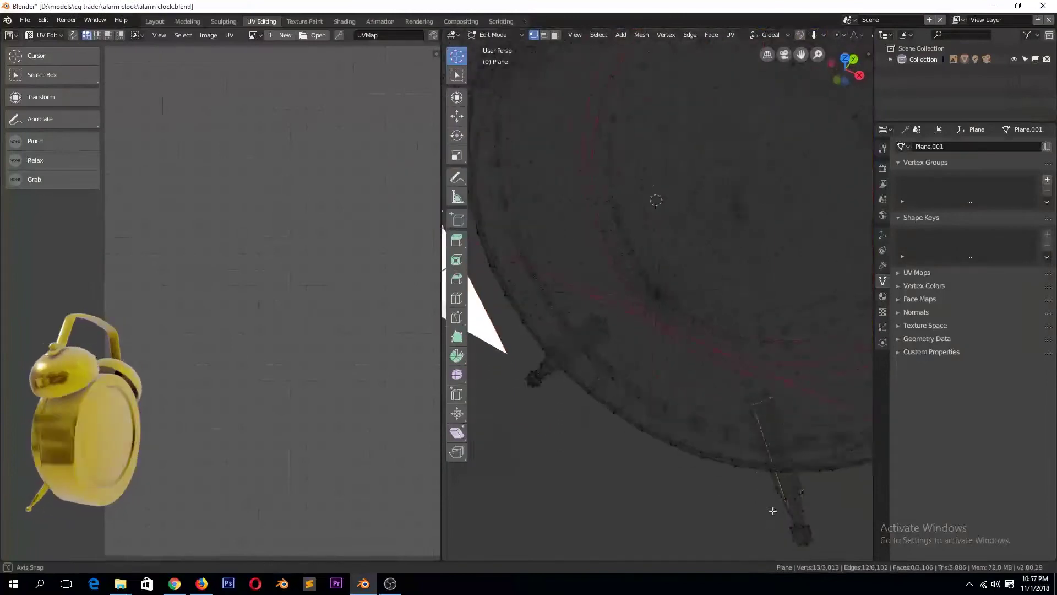
{"action": "key", "text": "u"}
{"action": "key", "text": "a"}
{"action": "key", "text": "u"}
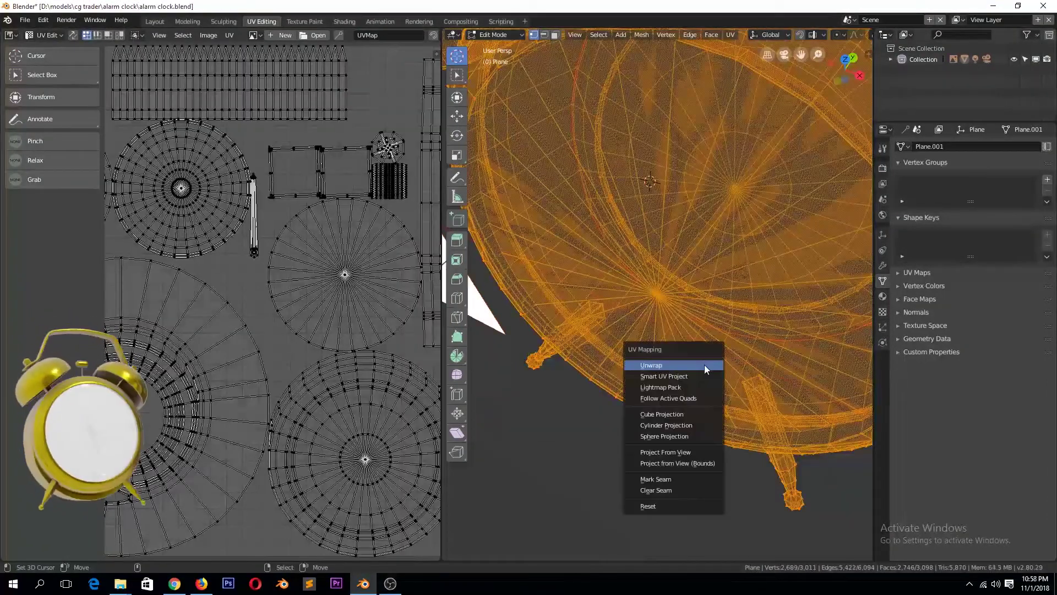
{"action": "left_click", "coordinate": [705, 365]}
Average the UV island scales and repack them, then deselect the mesh.
{"action": "left_click", "coordinate": [230, 35]}
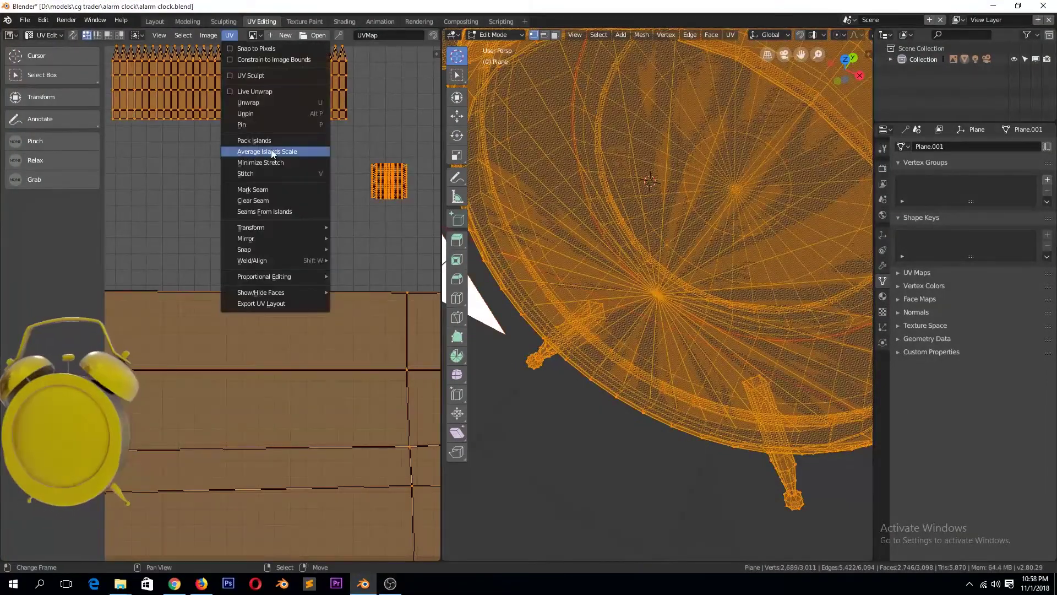
{"action": "left_click", "coordinate": [272, 152]}
{"action": "left_click", "coordinate": [231, 35]}
{"action": "left_click", "coordinate": [254, 140]}
{"action": "scroll", "coordinate": [272, 232], "scroll_direction": "up", "scroll_amount": 4}
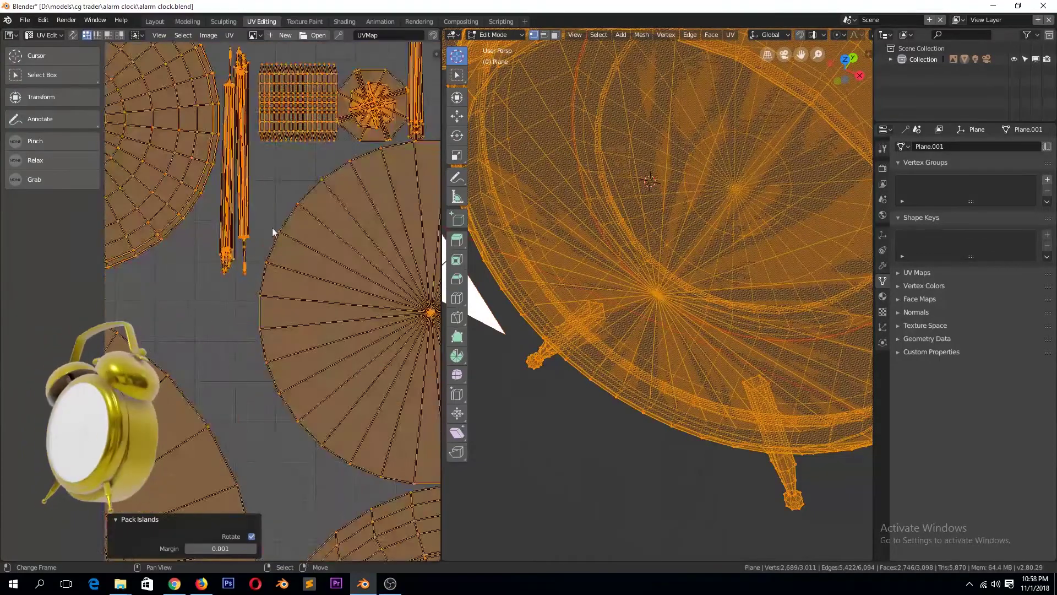
{"action": "scroll", "coordinate": [272, 232], "scroll_direction": "down", "scroll_amount": 3}
{"action": "key", "text": "alt+a"}
{"action": "scroll", "coordinate": [721, 455], "scroll_direction": "down", "scroll_amount": 4}
Mark a seam along the edge loop on the clock leg.
{"action": "left_click", "coordinate": [721, 455], "text": "alt"}
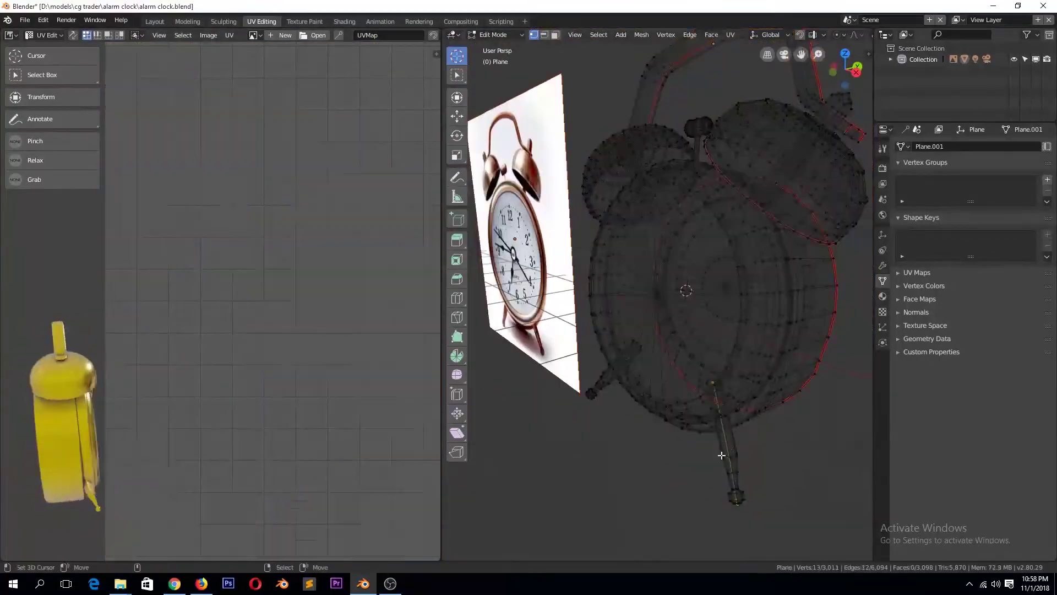
{"action": "key", "text": "ctrl+e"}
{"action": "left_click", "coordinate": [758, 411]}
{"action": "mouse_move", "coordinate": [757, 411]}
{"action": "middle_mouse_down"}
{"action": "mouse_move", "coordinate": [610, 442]}
{"action": "mouse_move", "coordinate": [642, 330]}
{"action": "mouse_move", "coordinate": [661, 386]}
{"action": "middle_mouse_up"}
{"action": "mouse_move", "coordinate": [742, 482]}
{"action": "middle_mouse_down"}
{"action": "mouse_move", "coordinate": [614, 512]}
{"action": "mouse_move", "coordinate": [725, 435]}
{"action": "middle_mouse_up"}
Unwrap the whole clock with the new leg seam.
{"action": "left_click", "coordinate": [782, 343]}
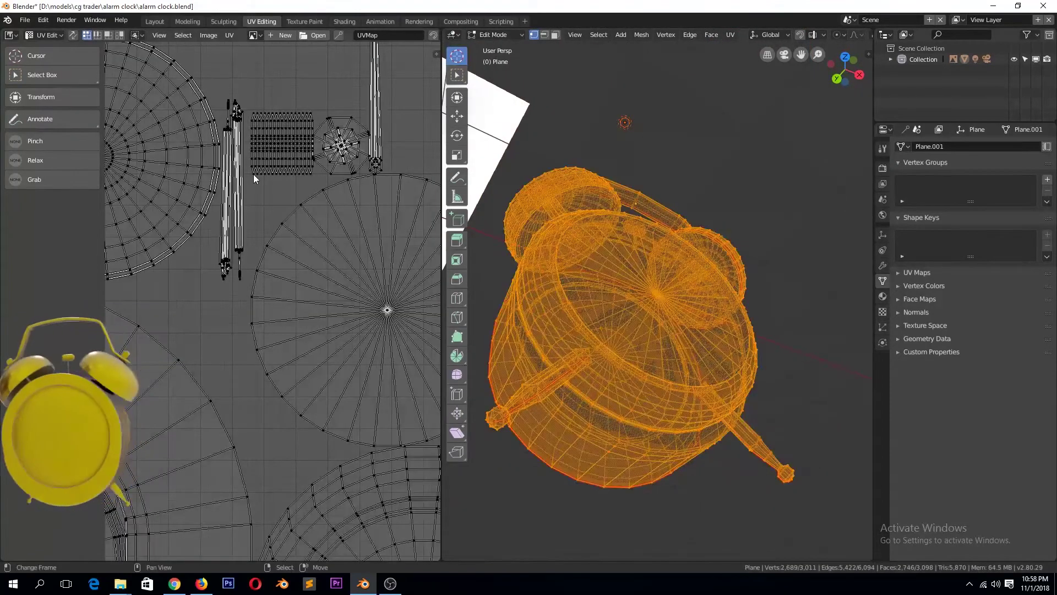
{"action": "key", "text": "u"}
{"action": "left_click", "coordinate": [661, 338]}
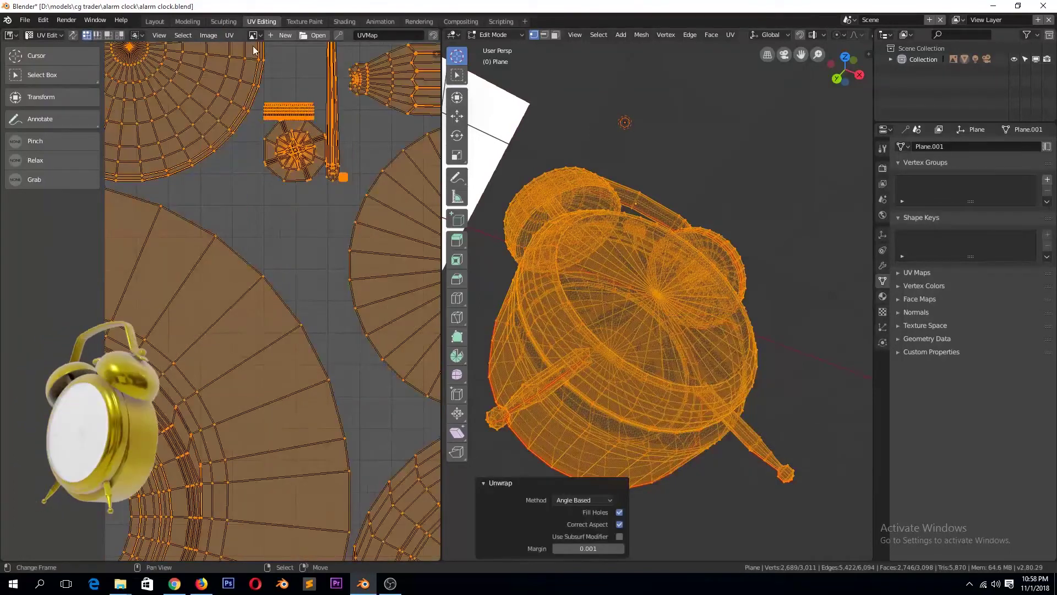
{"action": "scroll", "coordinate": [220, 298], "scroll_direction": "down", "scroll_amount": 1}
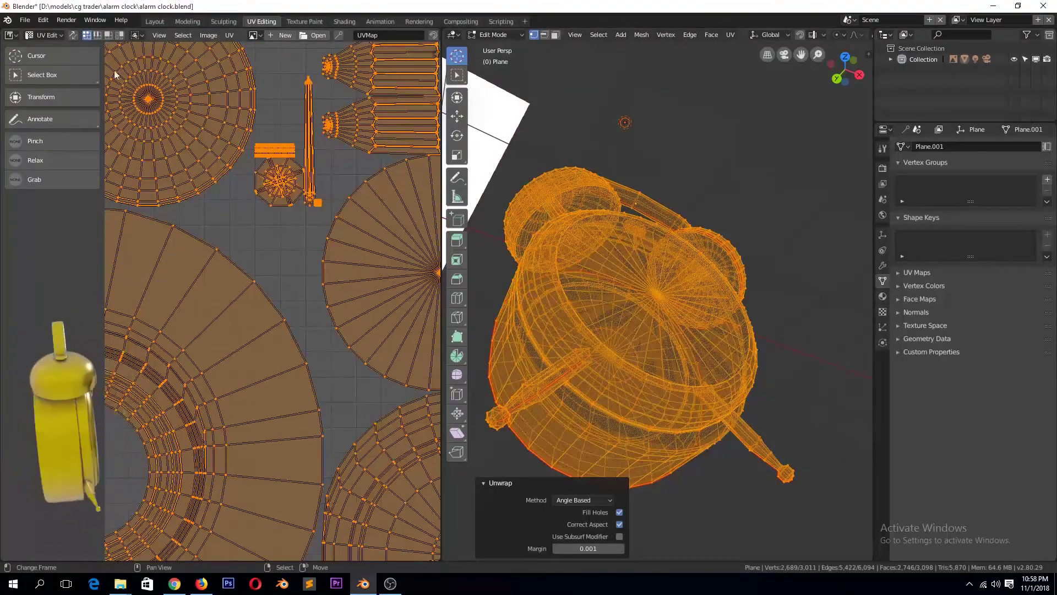
{"action": "key", "text": "alt+a"}
{"action": "mouse_move", "coordinate": [606, 331]}
{"action": "middle_mouse_down"}
{"action": "mouse_move", "coordinate": [491, 383]}
{"action": "mouse_move", "coordinate": [605, 309]}
{"action": "middle_mouse_up"}
{"action": "key", "text": "alt+a"}
{"action": "scroll", "coordinate": [659, 260], "scroll_direction": "up", "scroll_amount": 5}
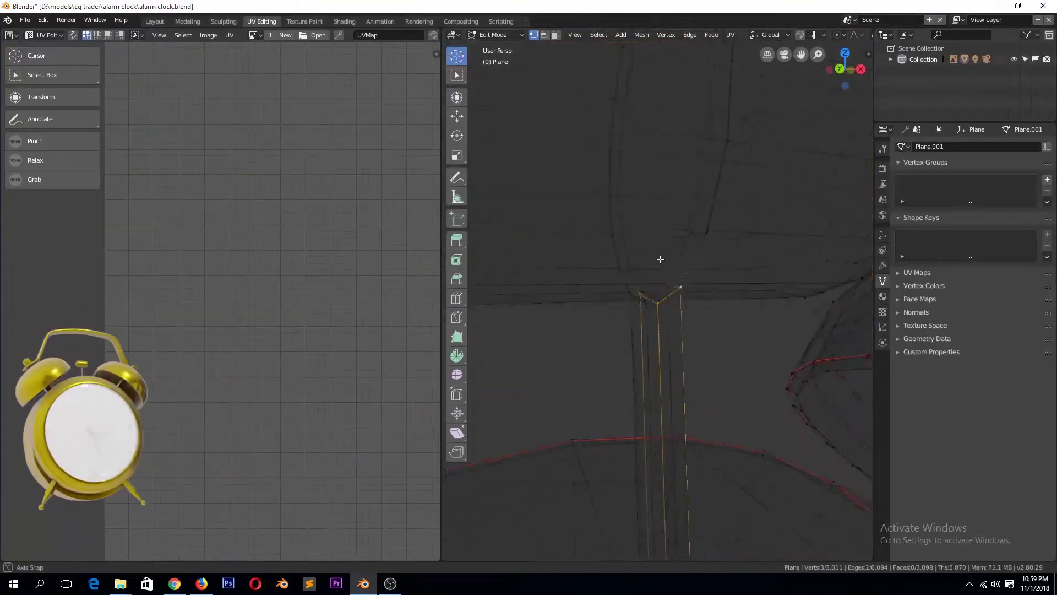
Mark seams on two more edge loops and a loop around the bell capsule.
{"action": "left_click", "coordinate": [665, 285], "text": "alt"}
{"action": "middle_click_drag", "start_coordinate": [666, 284], "coordinate": [688, 297]}
{"action": "key", "text": "ctrl+e"}
{"action": "left_click", "coordinate": [688, 293]}
{"action": "left_click", "coordinate": [698, 373], "text": "alt"}
{"action": "key", "text": "ctrl+e"}
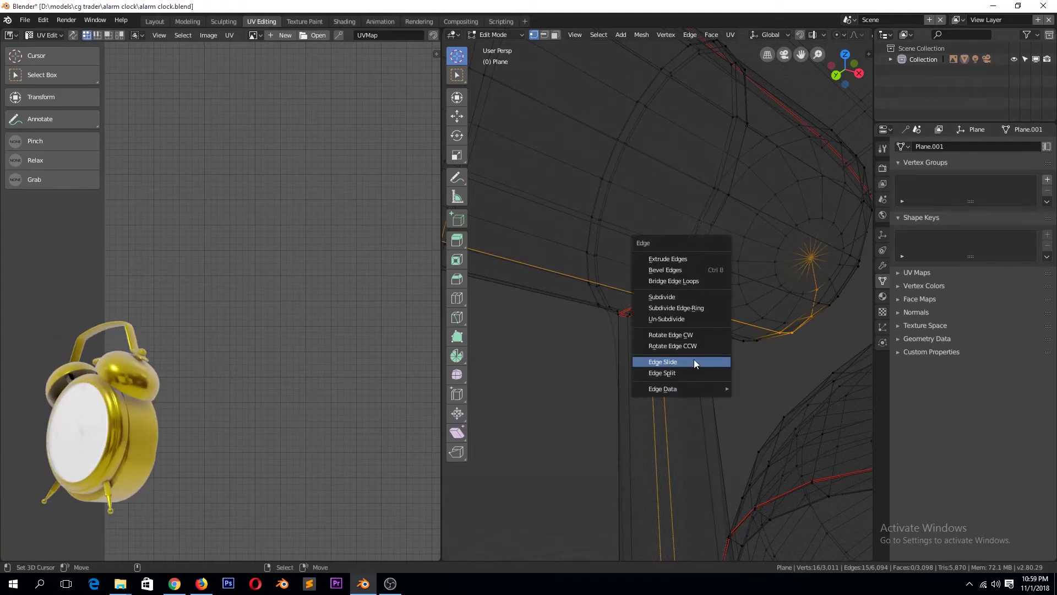
{"action": "left_click", "coordinate": [776, 414]}
{"action": "mouse_move", "coordinate": [776, 414]}
{"action": "middle_mouse_down"}
{"action": "mouse_move", "coordinate": [619, 349]}
{"action": "mouse_move", "coordinate": [719, 333]}
{"action": "middle_mouse_up"}
{"action": "left_click", "coordinate": [639, 239], "text": "alt"}
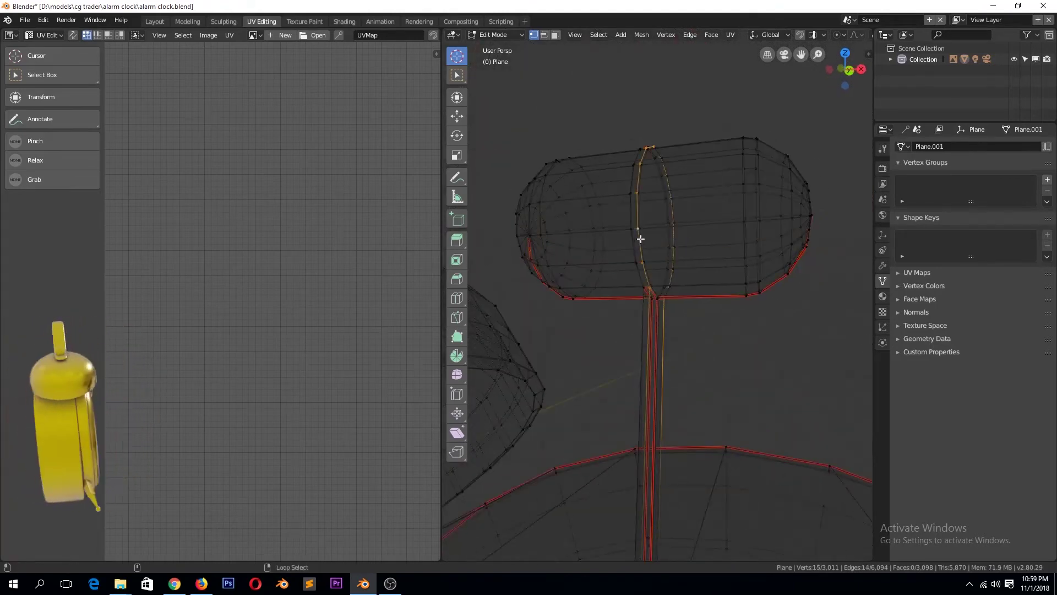
{"action": "key", "text": "ctrl+e"}
{"action": "left_click", "coordinate": [709, 273]}
Select the whole clock and unwrap it with the added seams.
{"action": "key", "text": "a"}
{"action": "key", "text": "u"}
{"action": "key", "text": "a"}
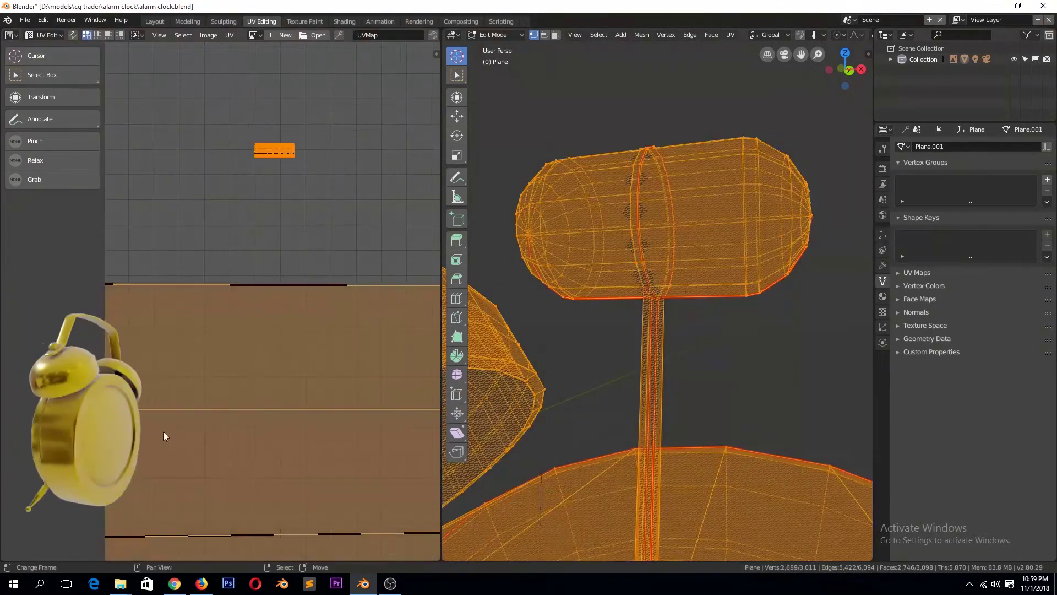
{"action": "left_click", "coordinate": [229, 34]}
Mark one more edge as a seam and re-unwrap the whole mesh.
{"action": "left_click", "coordinate": [262, 141]}
{"action": "left_click", "coordinate": [302, 135]}
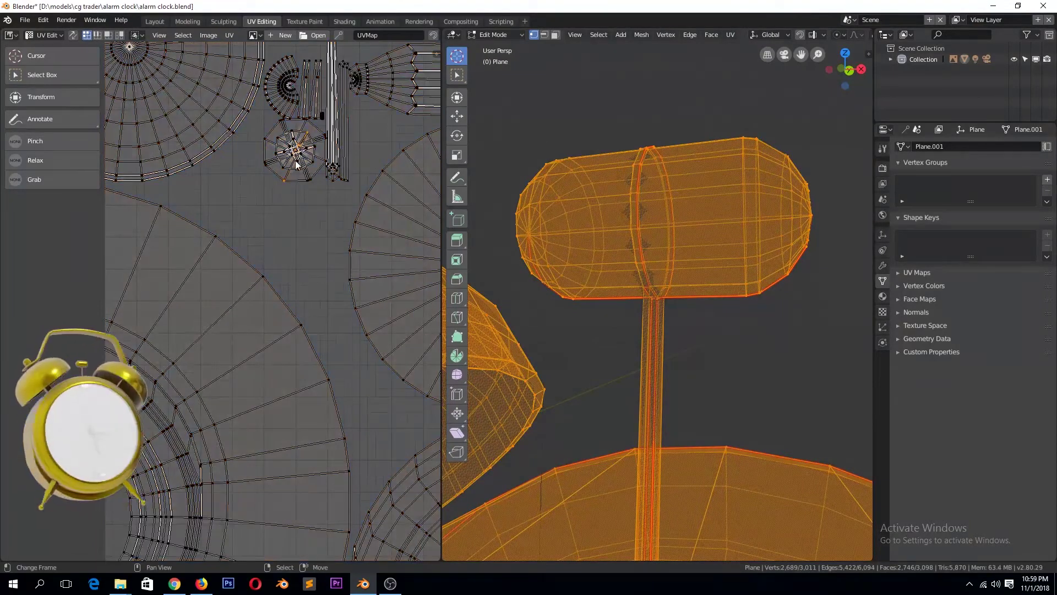
{"action": "key", "text": "ctrl+e"}
{"action": "left_click", "coordinate": [297, 161]}
{"action": "key", "text": "a"}
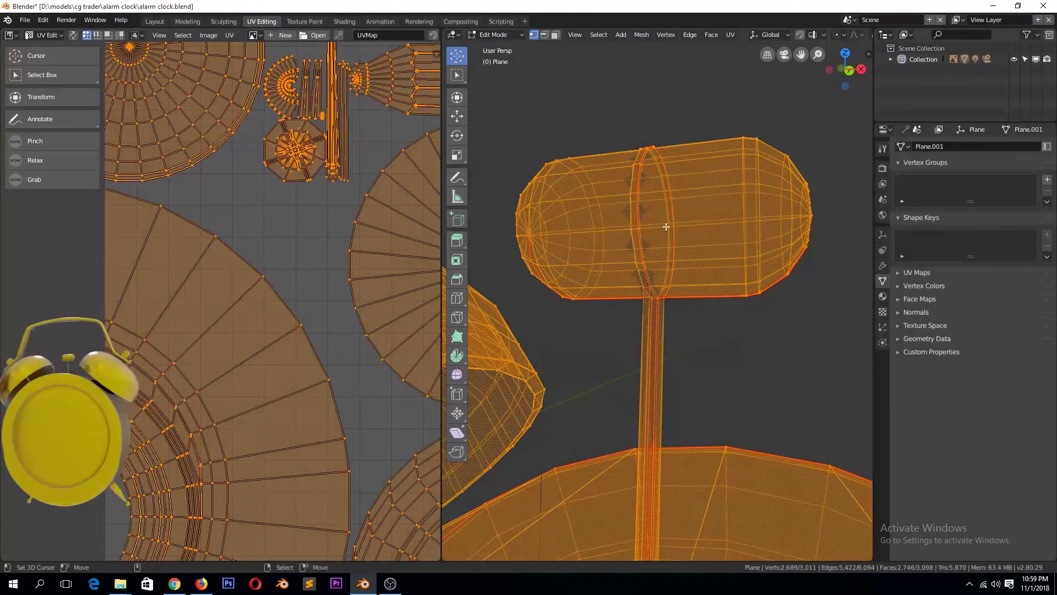
{"action": "key", "text": "u"}
{"action": "left_click", "coordinate": [666, 226]}
Clear the UV selection and return to Object Mode in solid shading.
{"action": "left_click", "coordinate": [372, 214]}
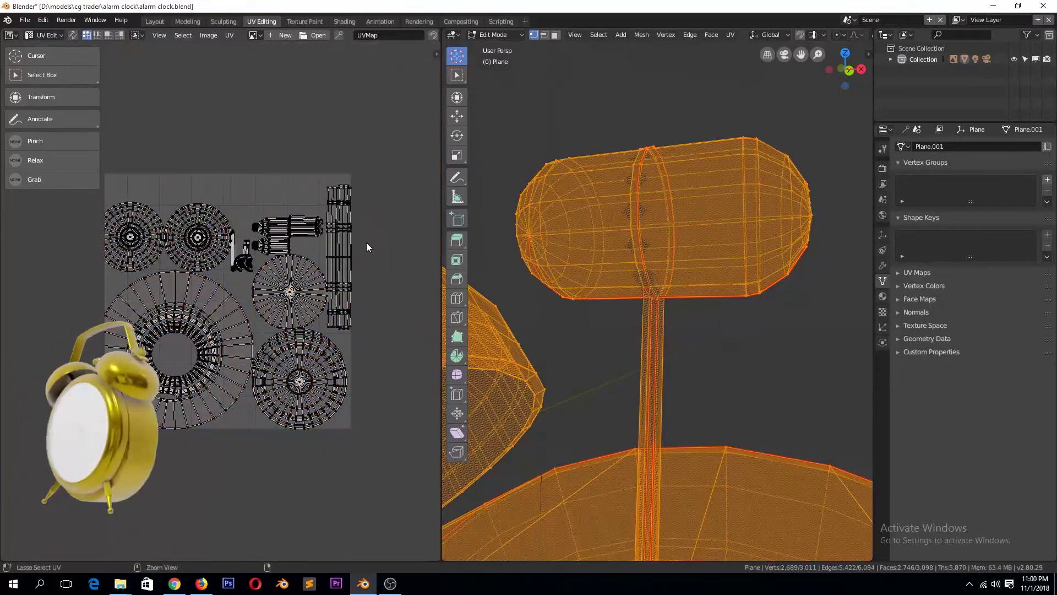
{"action": "key", "text": "Tab"}
{"action": "key", "text": "z"}
{"action": "left_click", "coordinate": [652, 277]}
Clear the clock object's scale with Alt+S.
{"action": "scroll", "coordinate": [652, 277], "scroll_direction": "down", "scroll_amount": 5}
{"action": "key", "text": "alt+s"}
{"action": "mouse_move", "coordinate": [652, 277]}
{"action": "middle_mouse_down"}
{"action": "mouse_move", "coordinate": [631, 402]}
{"action": "mouse_move", "coordinate": [564, 239]}
{"action": "mouse_move", "coordinate": [719, 385]}
{"action": "mouse_move", "coordinate": [753, 370]}
{"action": "middle_mouse_up"}
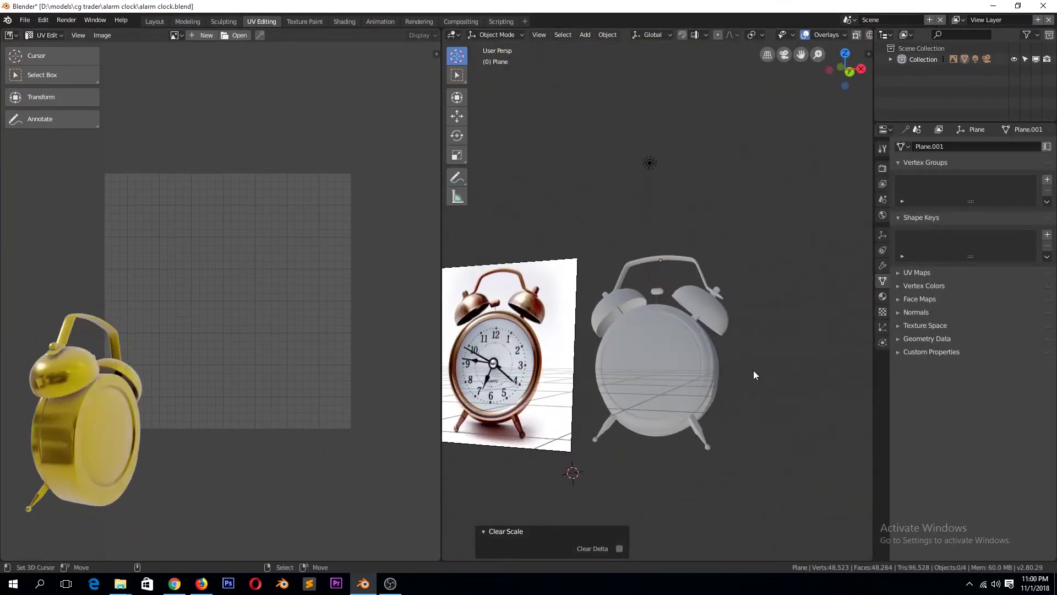
{"action": "scroll", "coordinate": [605, 341], "scroll_direction": "up", "scroll_amount": 4}
{"action": "scroll", "coordinate": [661, 345], "scroll_direction": "down", "scroll_amount": 1}
Create a new black 1024 px image named 'ao' in the UV editor.
{"action": "left_click", "coordinate": [662, 346]}
{"action": "left_click", "coordinate": [204, 35]}
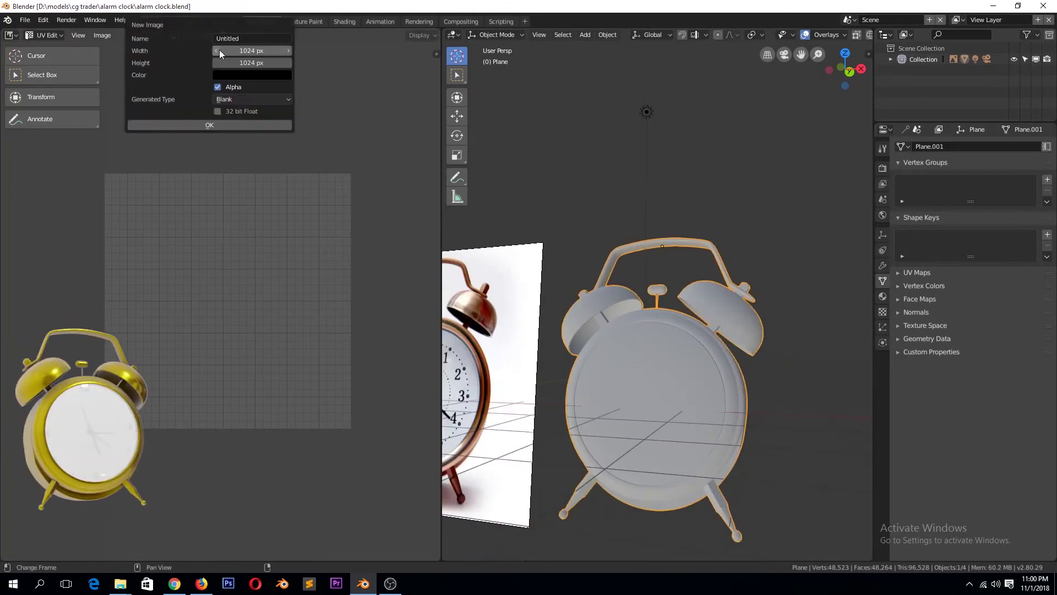
{"action": "type", "text": "ao"}
{"action": "key", "text": "Return"}
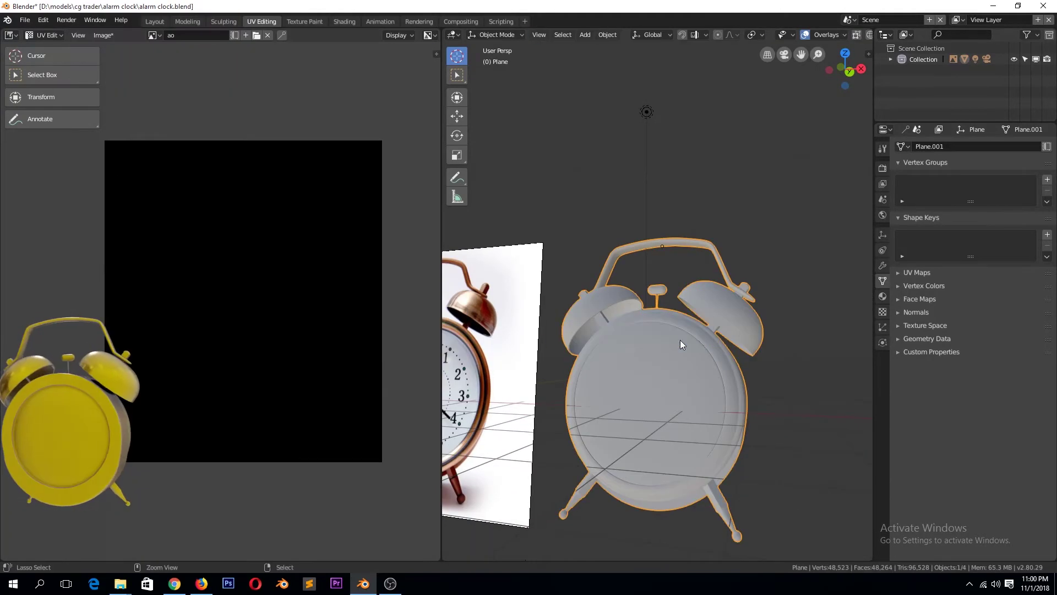
Switch the render engine to Cycles and set the bake type to Ambient Occlusion.
{"action": "left_click", "coordinate": [883, 168]}
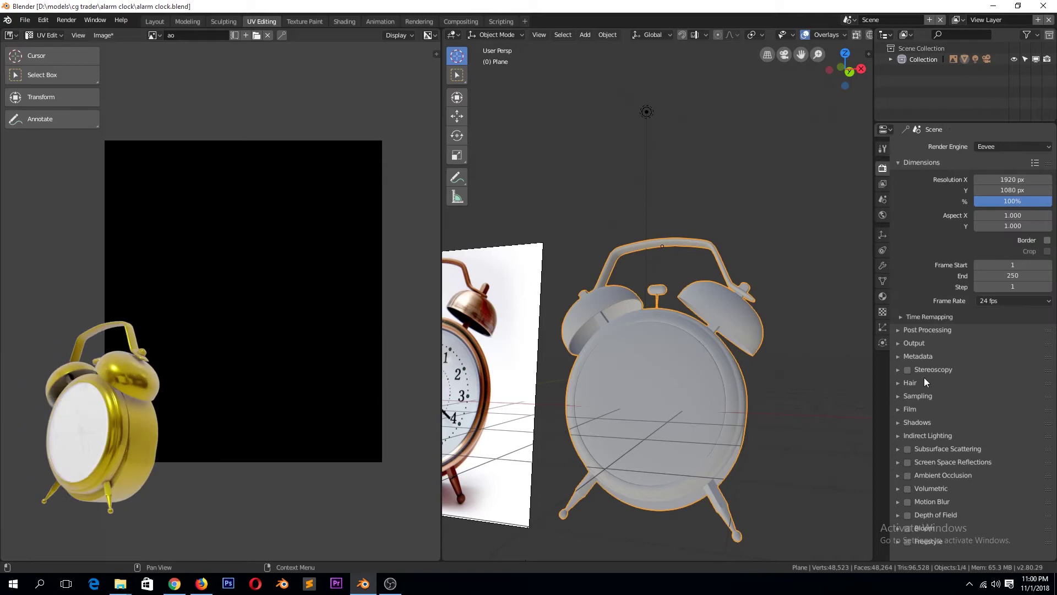
{"action": "left_click", "coordinate": [918, 475]}
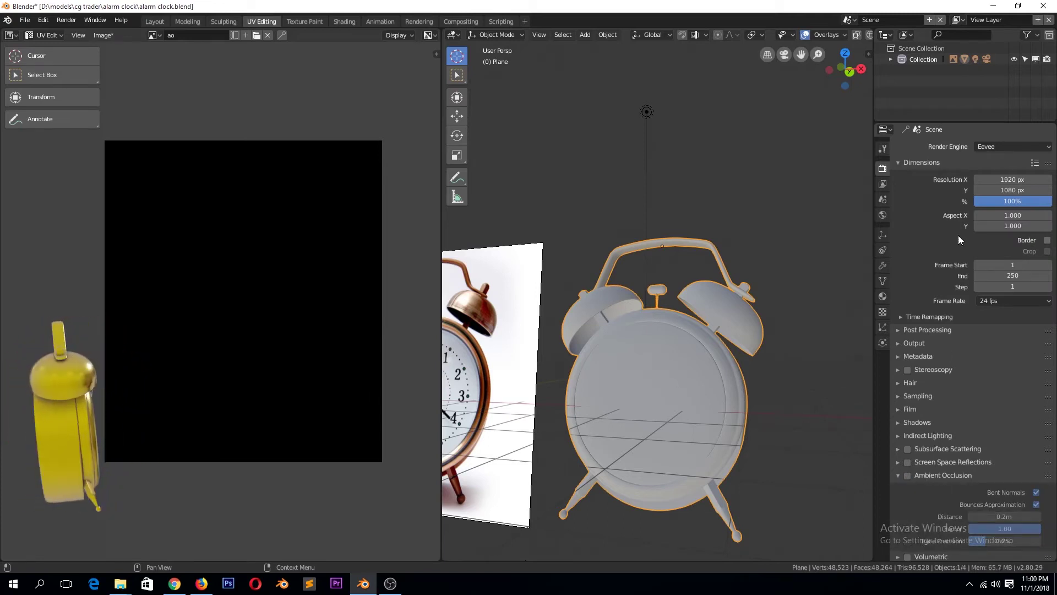
{"action": "left_click", "coordinate": [986, 109]}
{"action": "left_click", "coordinate": [933, 474]}
{"action": "scroll", "coordinate": [980, 413], "scroll_direction": "down", "scroll_amount": 5}
{"action": "left_click", "coordinate": [1012, 373]}
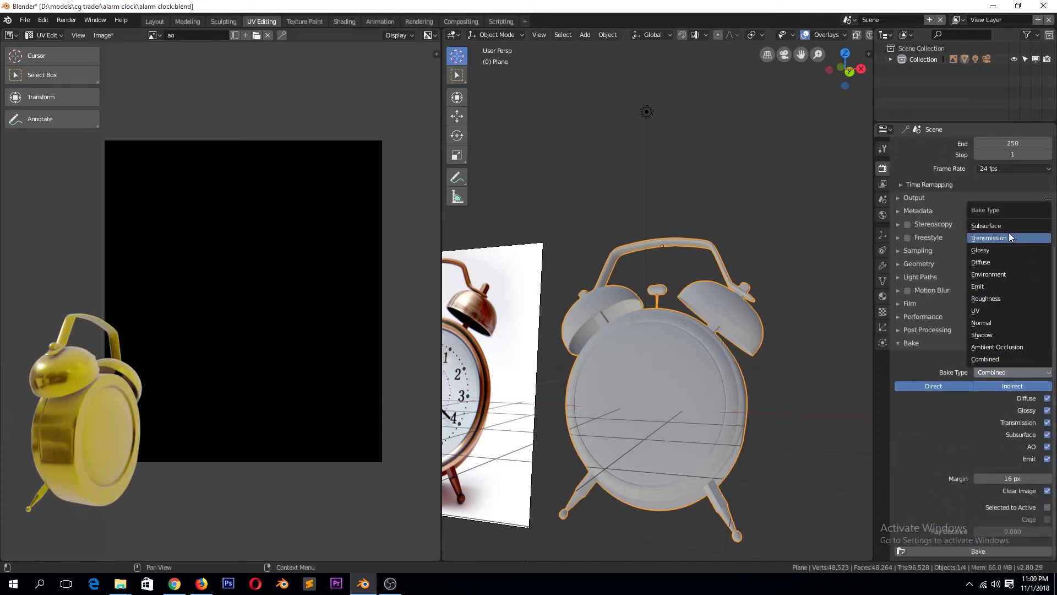
{"action": "left_click", "coordinate": [1001, 347]}
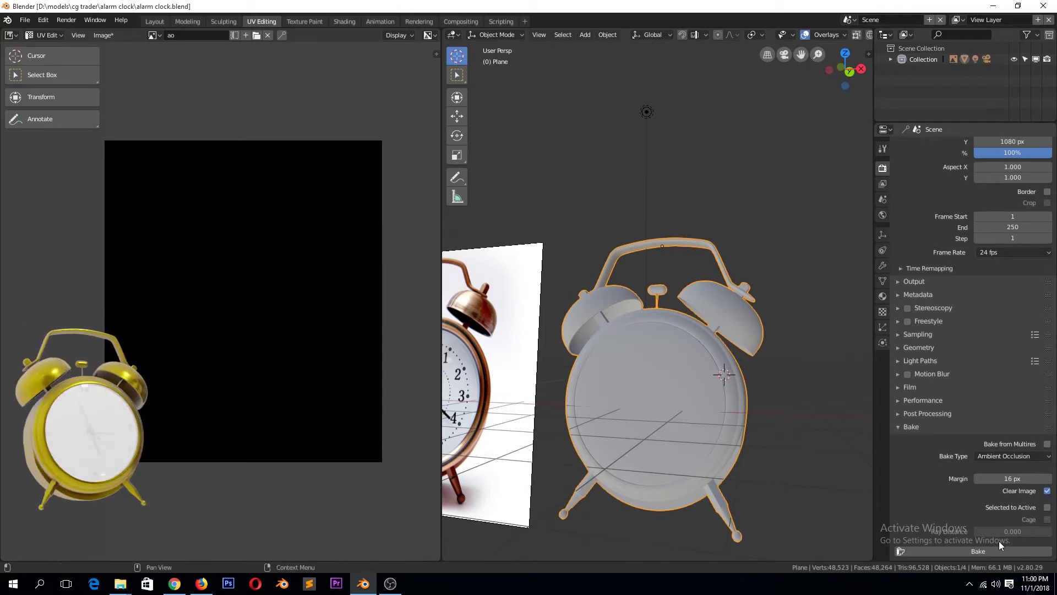
{"action": "left_click", "coordinate": [959, 549]}
Go to the Shading workspace with the clock in Object Mode.
{"action": "key", "text": "Tab"}
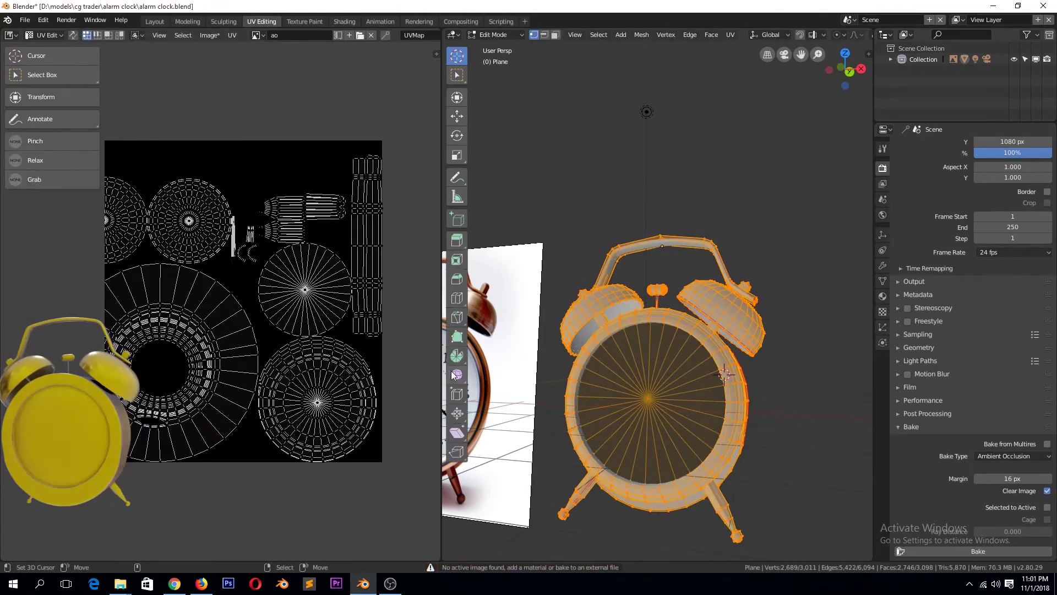
{"action": "key", "text": "Tab"}
{"action": "left_click", "coordinate": [344, 21]}
{"action": "key", "text": "Tab"}
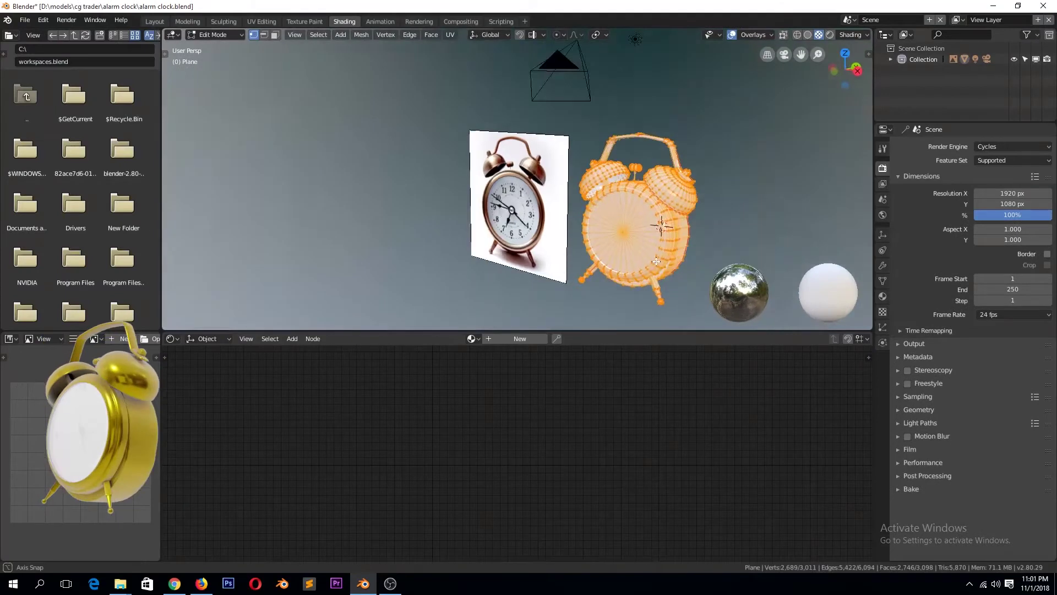
{"action": "scroll", "coordinate": [655, 261], "scroll_direction": "up", "scroll_amount": 3}
{"action": "key", "text": "Tab"}
{"action": "middle_click_drag", "start_coordinate": [656, 261], "coordinate": [626, 238]}
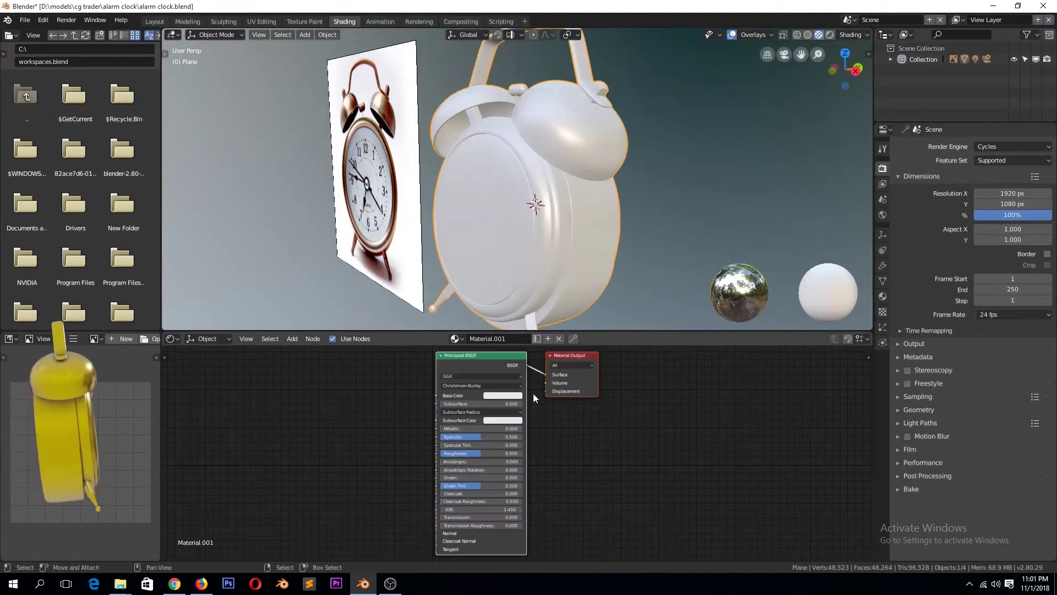
Add an Image Texture node using 'ao' and link its Color to Base Color.
{"action": "key", "text": "shift+a"}
{"action": "left_click", "coordinate": [427, 381]}
{"action": "left_click", "coordinate": [342, 385]}
{"action": "left_click_drag", "start_coordinate": [394, 390], "coordinate": [435, 395]}
Bake ambient occlusion into the ao image.
{"action": "left_click", "coordinate": [911, 489]}
{"action": "scroll", "coordinate": [969, 506], "scroll_direction": "down", "scroll_amount": 3}
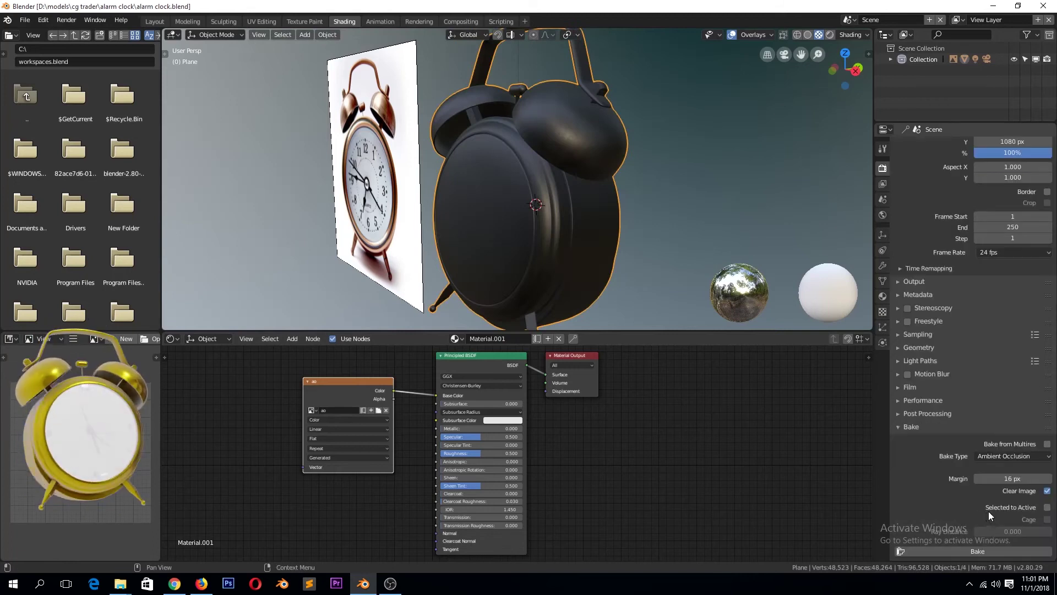
{"action": "left_click", "coordinate": [978, 551]}
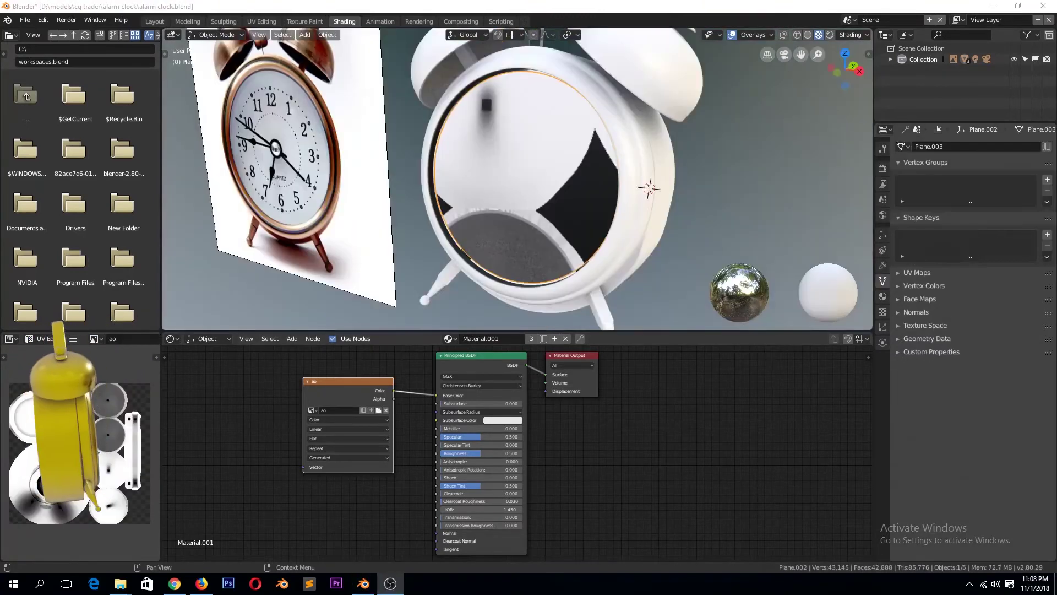
Select the clock body, check its material and save the blend file.
{"action": "left_click", "coordinate": [882, 296]}
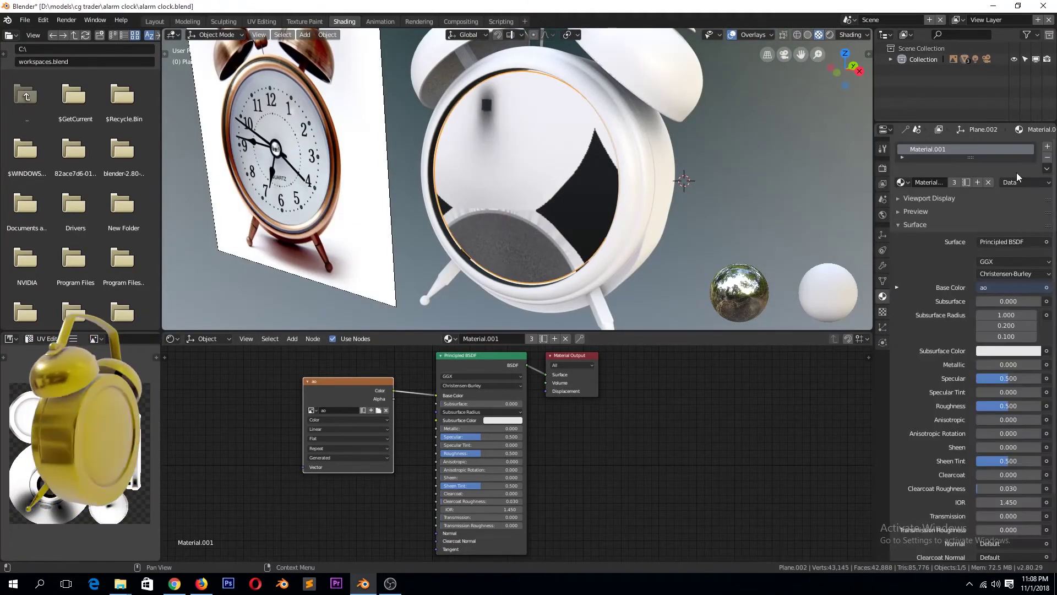
{"action": "left_click", "coordinate": [519, 171]}
{"action": "left_click", "coordinate": [487, 220]}
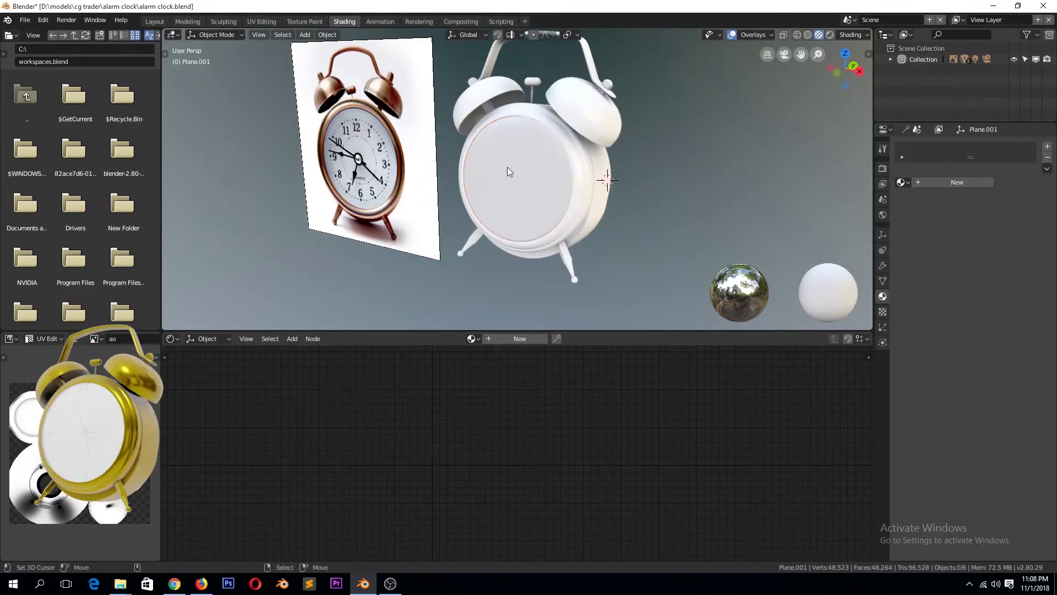
{"action": "mouse_move", "coordinate": [507, 166]}
{"action": "middle_mouse_down"}
{"action": "mouse_move", "coordinate": [363, 135]}
{"action": "mouse_move", "coordinate": [559, 104]}
{"action": "mouse_move", "coordinate": [354, 167]}
{"action": "mouse_move", "coordinate": [527, 174]}
{"action": "middle_mouse_up"}
{"action": "left_click", "coordinate": [560, 217]}
{"action": "key", "text": "ctrl+s"}
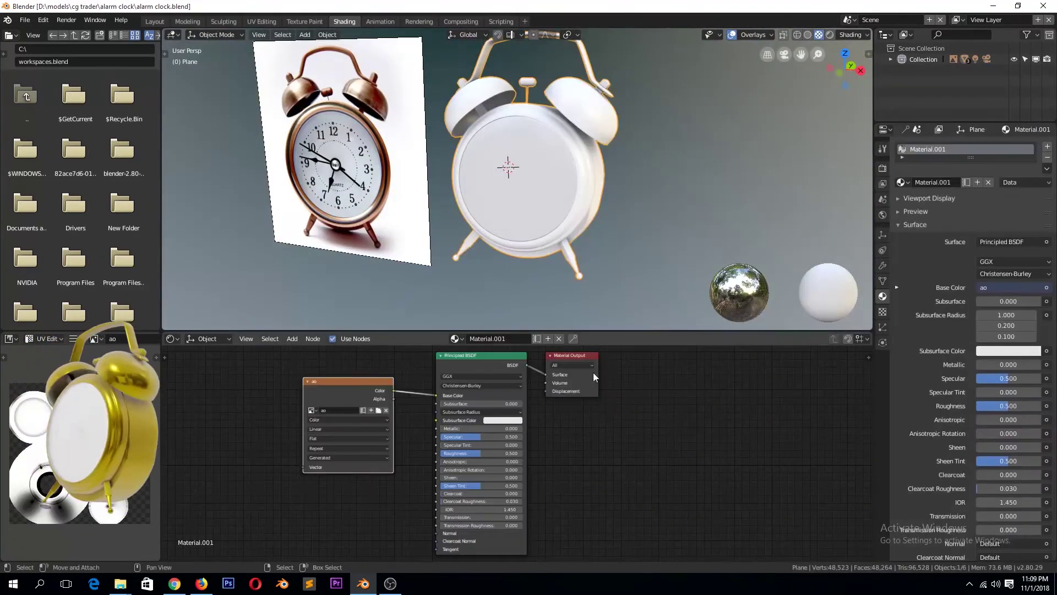
Create a new image named 'edges' in the UV Editing workspace.
{"action": "left_click", "coordinate": [46, 338]}
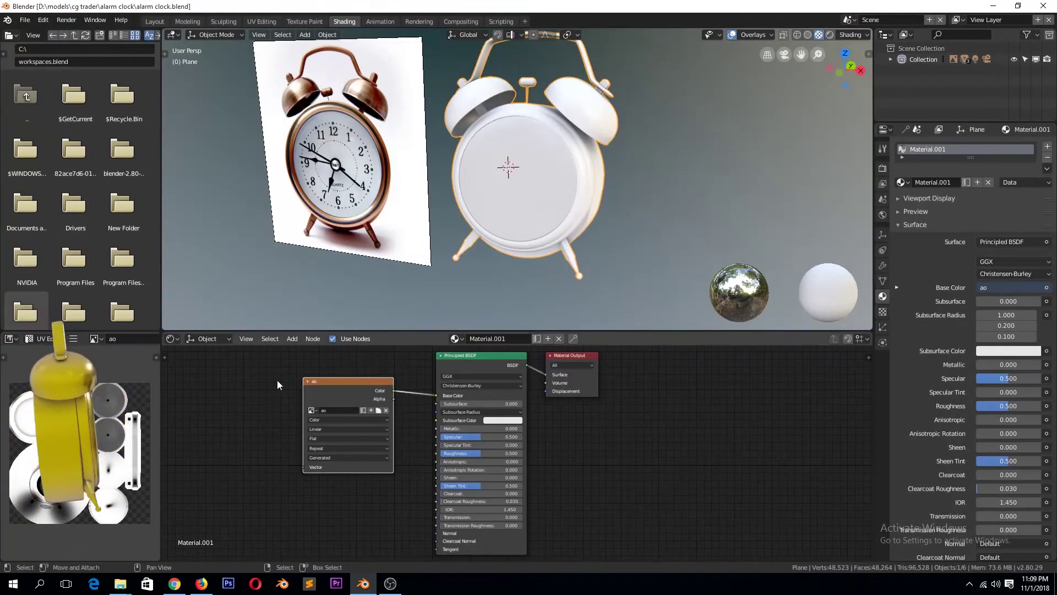
{"action": "left_click", "coordinate": [261, 21]}
{"action": "left_click", "coordinate": [318, 35]}
{"action": "left_click", "coordinate": [362, 38]}
{"action": "type", "text": "edges"}
{"action": "key", "text": "Return"}
{"action": "left_click", "coordinate": [311, 126]}
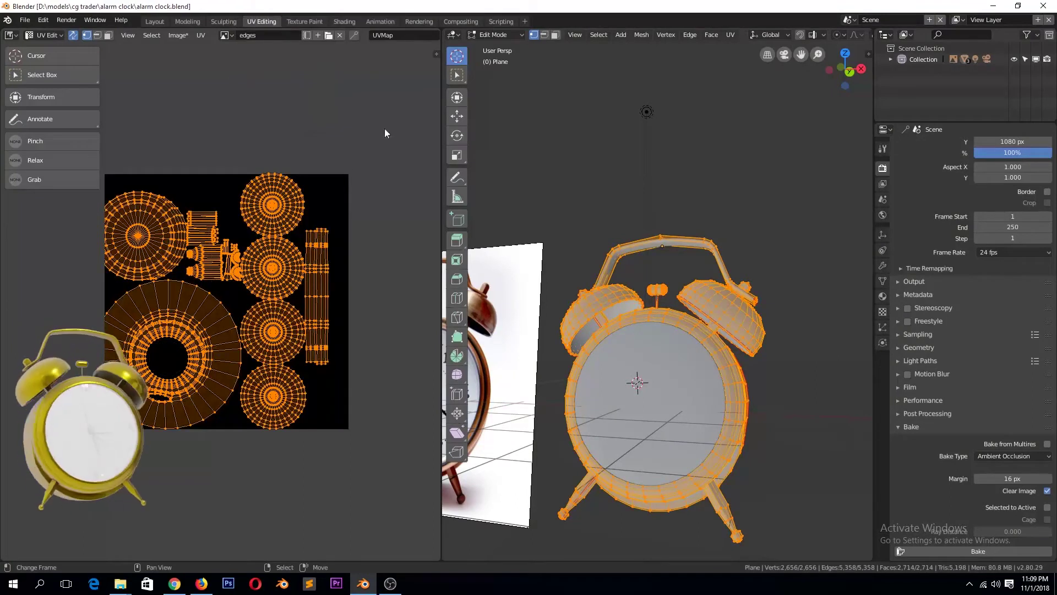
Duplicate the ao image node in Shading and load the edges image into the copy.
{"action": "left_click", "coordinate": [344, 21]}
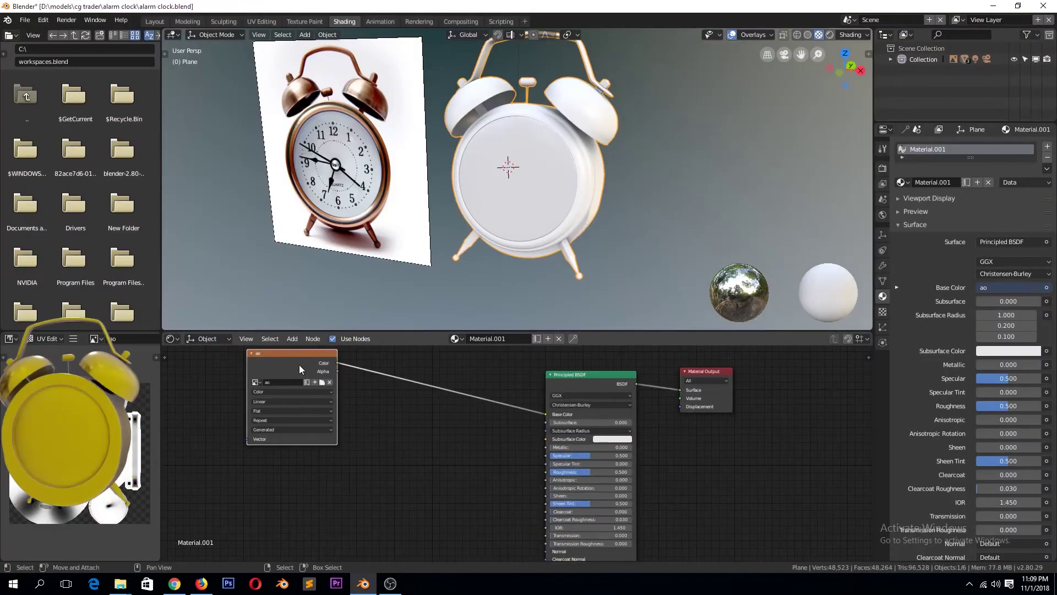
{"action": "key", "text": "shift+d"}
{"action": "left_click", "coordinate": [419, 446]}
{"action": "left_click", "coordinate": [381, 469]}
{"action": "left_click", "coordinate": [399, 496]}
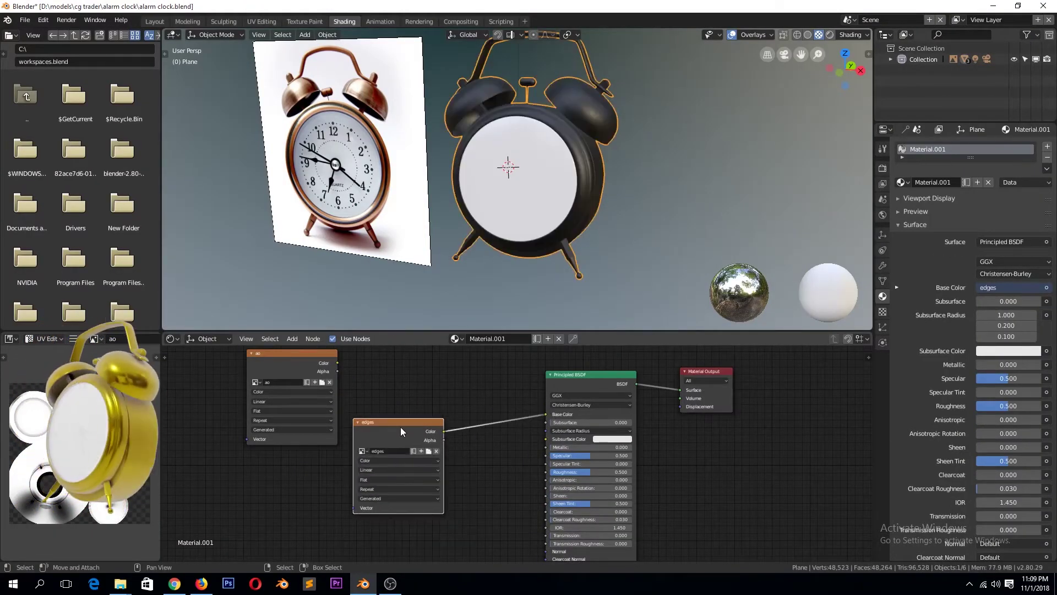
{"action": "middle_click_drag", "start_coordinate": [407, 232], "coordinate": [370, 264]}
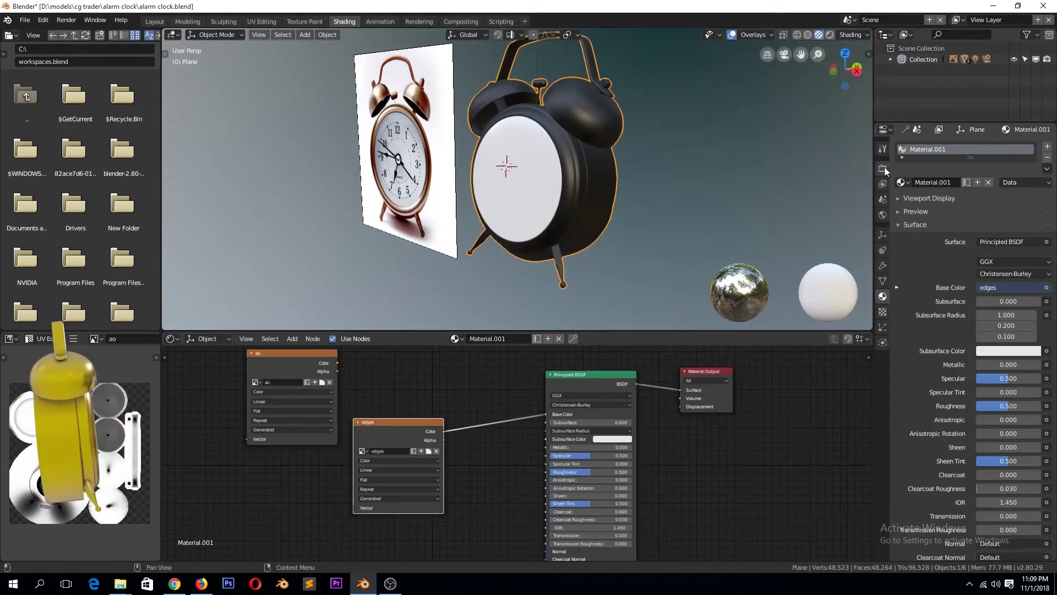
Switch the viewport to Solid shading.
{"action": "left_click", "coordinate": [882, 168]}
{"action": "key", "text": "z"}
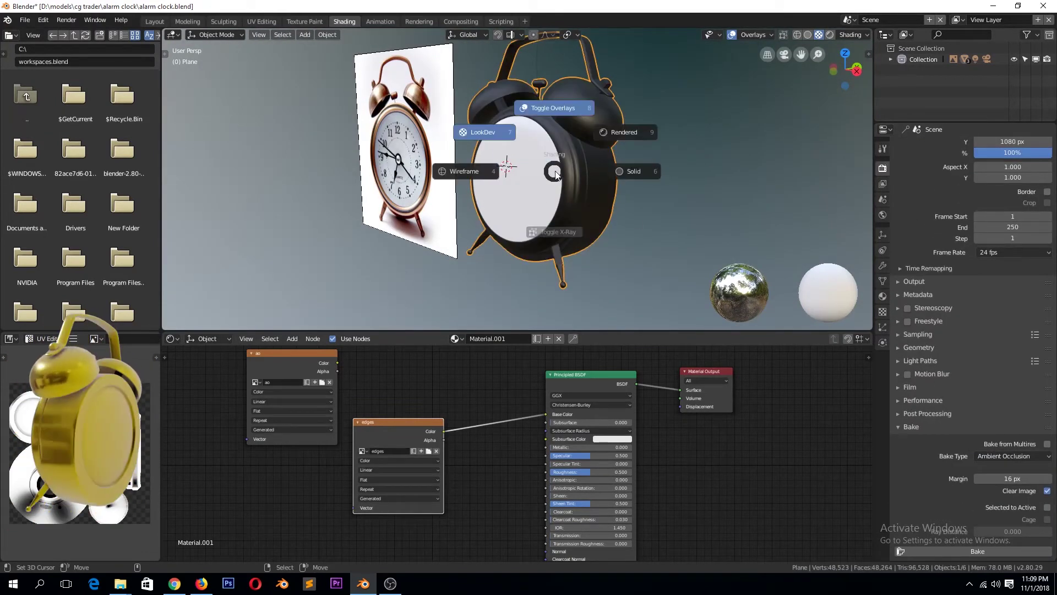
{"action": "left_click", "coordinate": [625, 135]}
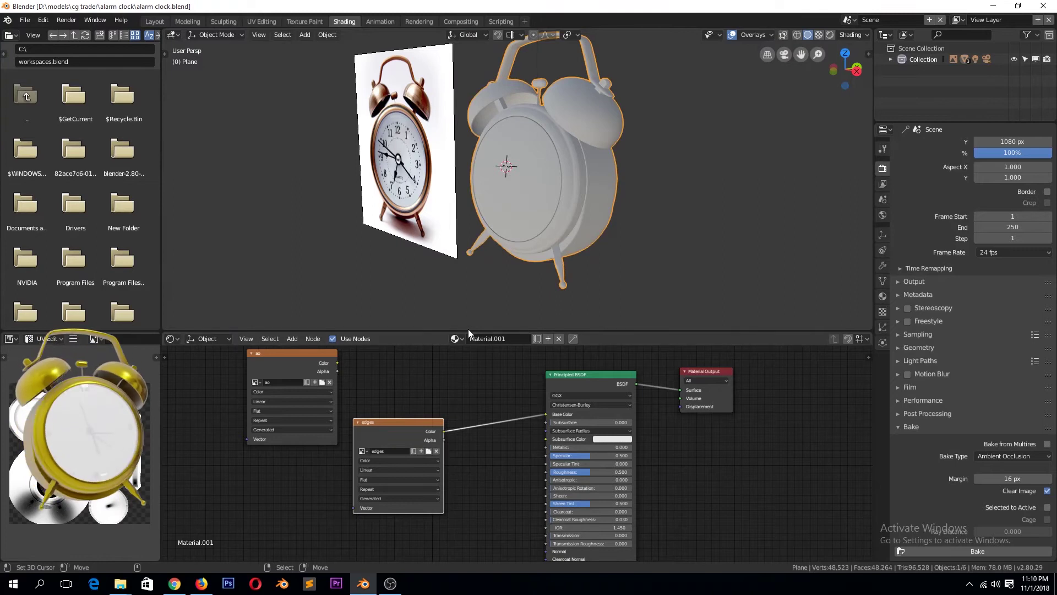
Switch the clock to Vertex Paint mode and apply Dirty Vertex Colors.
{"action": "left_click", "coordinate": [455, 338]}
{"action": "left_click", "coordinate": [208, 339]}
{"action": "left_click", "coordinate": [215, 34]}
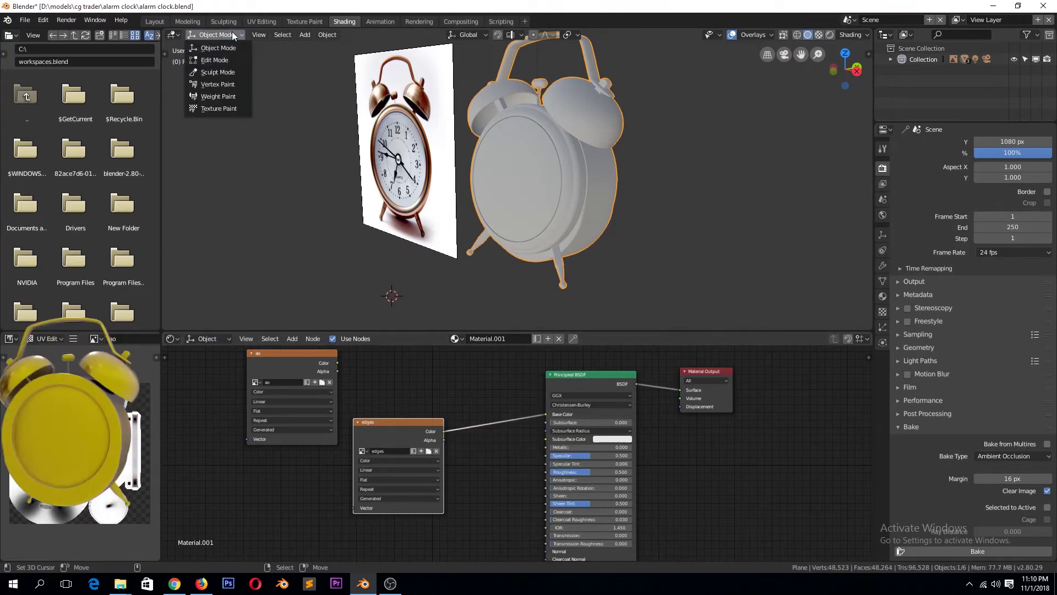
{"action": "left_click", "coordinate": [220, 98]}
{"action": "left_click", "coordinate": [295, 35]}
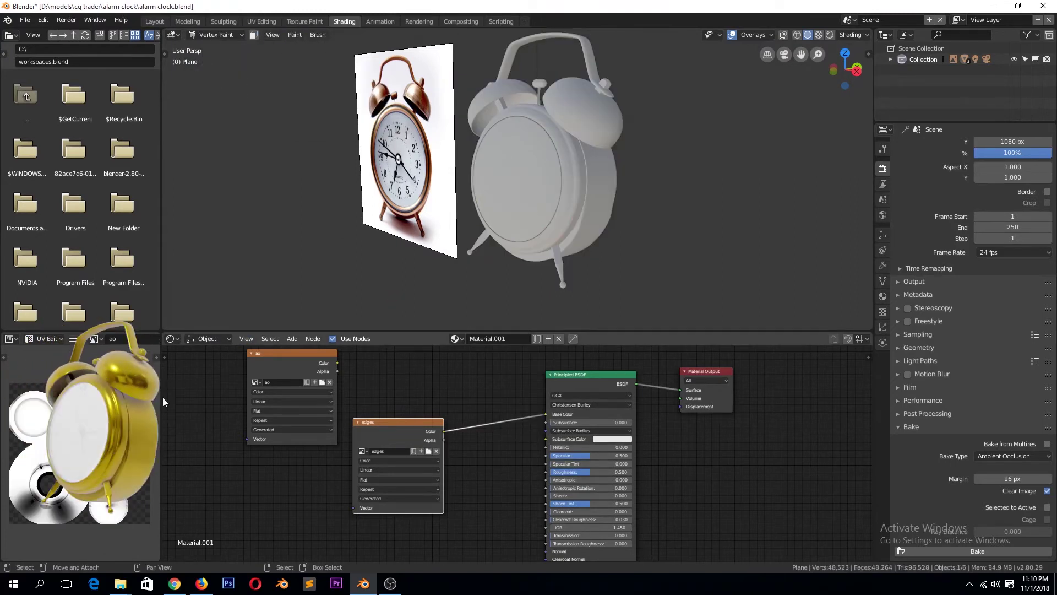
{"action": "left_click", "coordinate": [295, 34]}
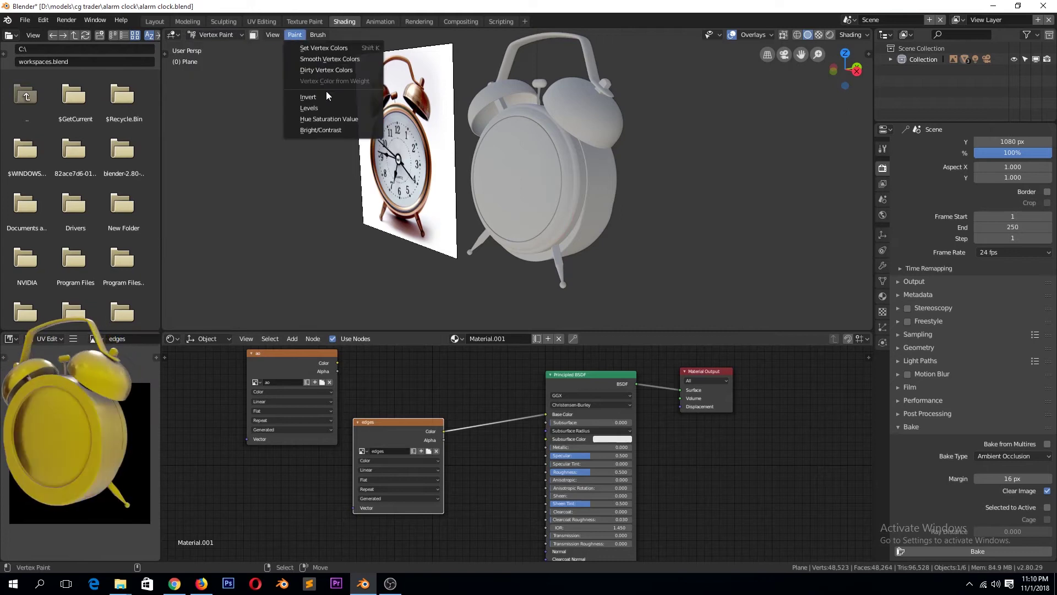
{"action": "left_click", "coordinate": [348, 70]}
{"action": "left_click", "coordinate": [295, 35]}
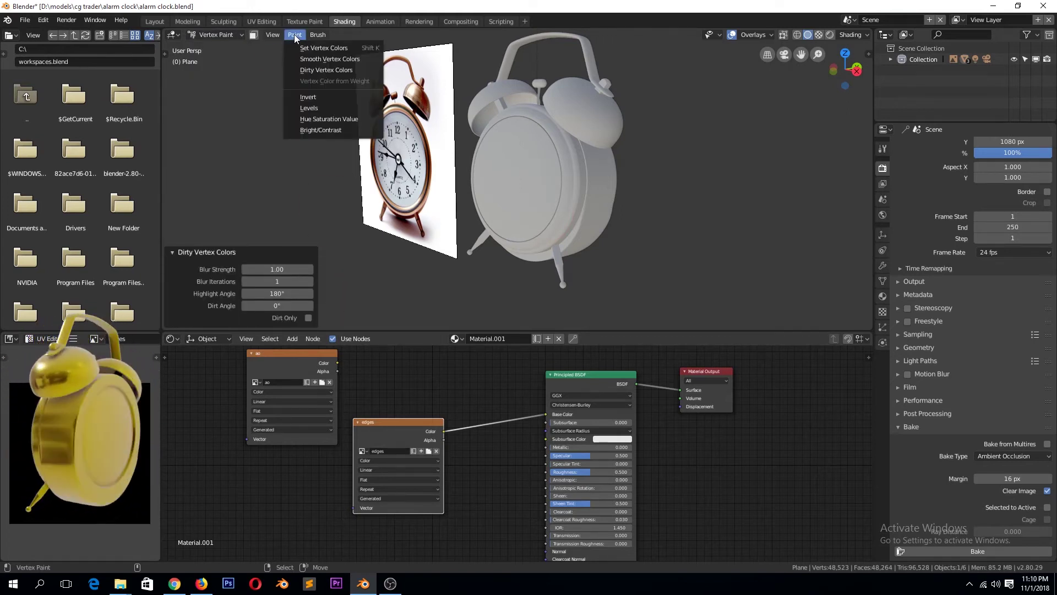
{"action": "left_click", "coordinate": [604, 160]}
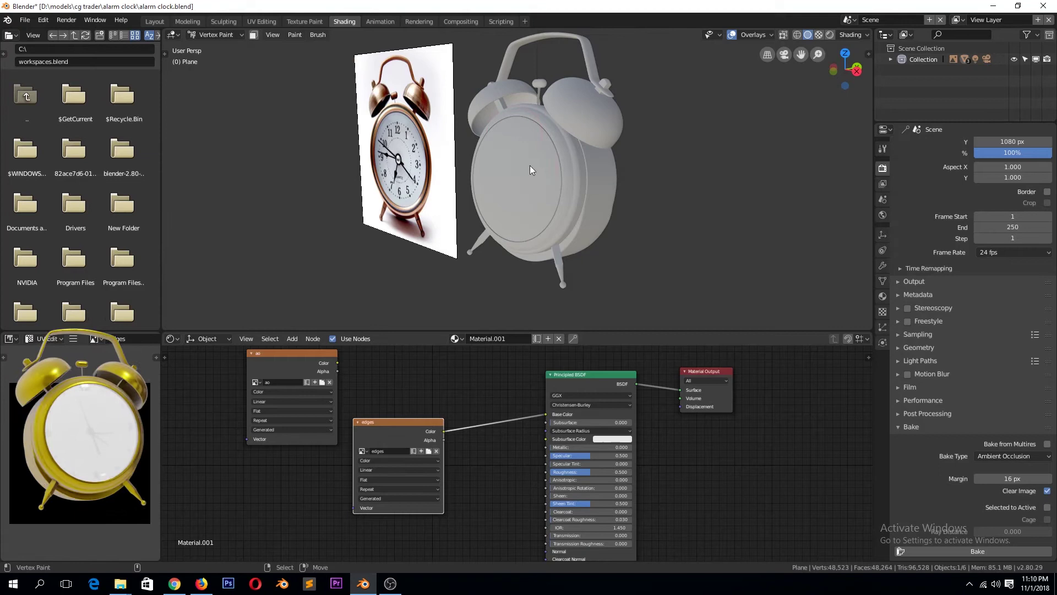
Reapply Dirty Vertex Colors as Dirt Only with 40 iterations and 3.6° dirt angle, then Object Mode.
{"action": "left_click", "coordinate": [295, 34]}
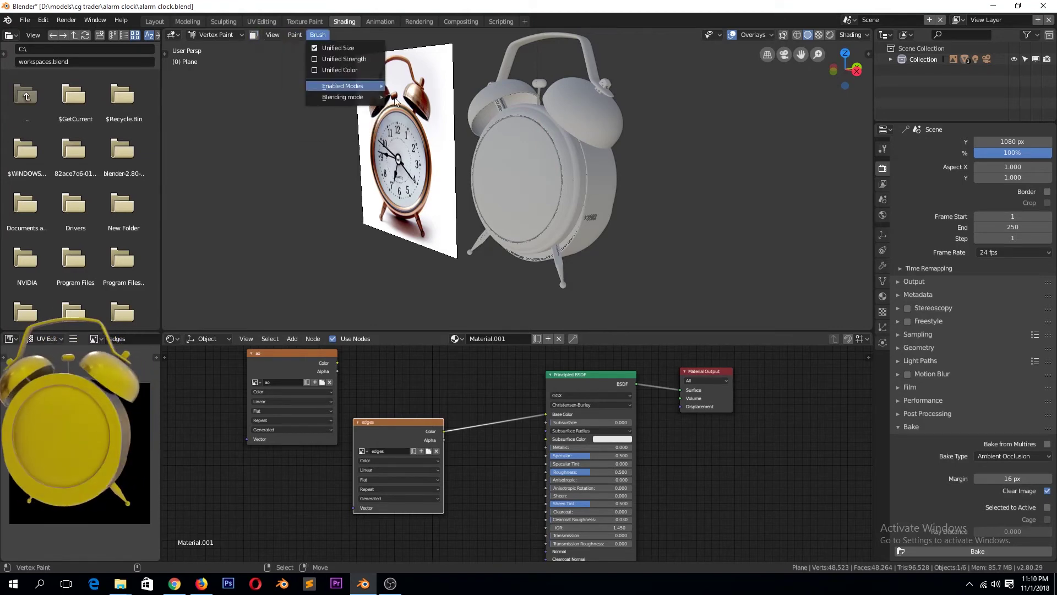
{"action": "left_click", "coordinate": [209, 42]}
{"action": "left_click", "coordinate": [223, 83]}
{"action": "left_click", "coordinate": [294, 34]}
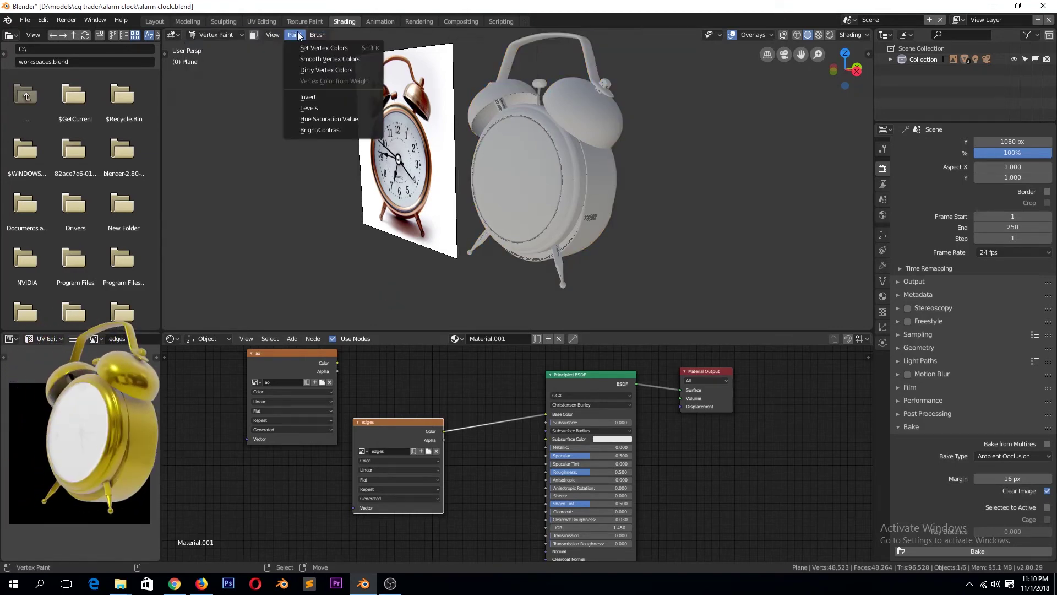
{"action": "left_click", "coordinate": [326, 68]}
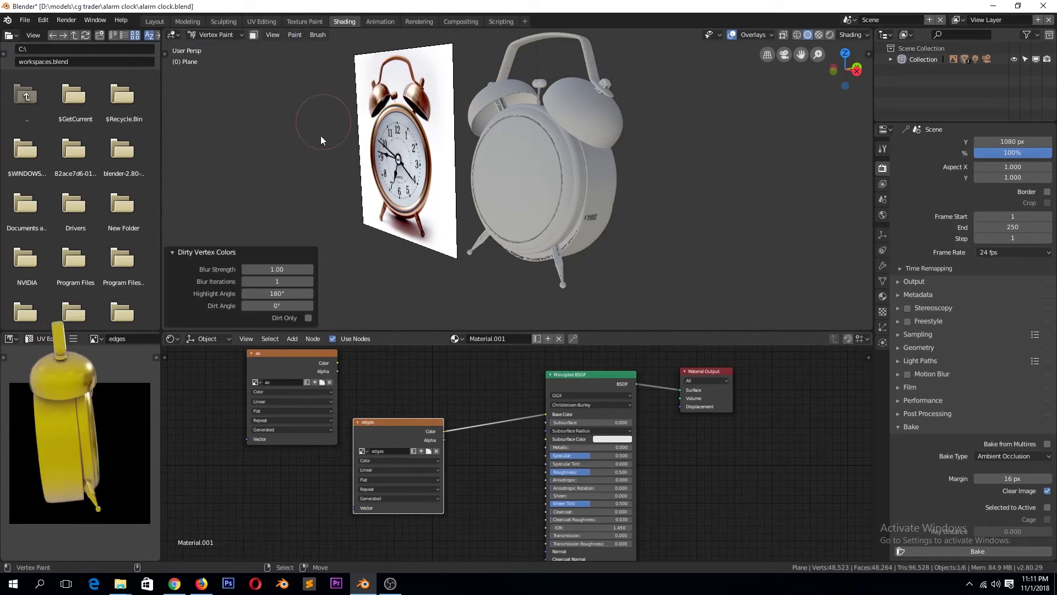
{"action": "left_click_drag", "start_coordinate": [277, 269], "coordinate": [371, 266]}
{"action": "middle_click_drag", "start_coordinate": [371, 266], "coordinate": [254, 303]}
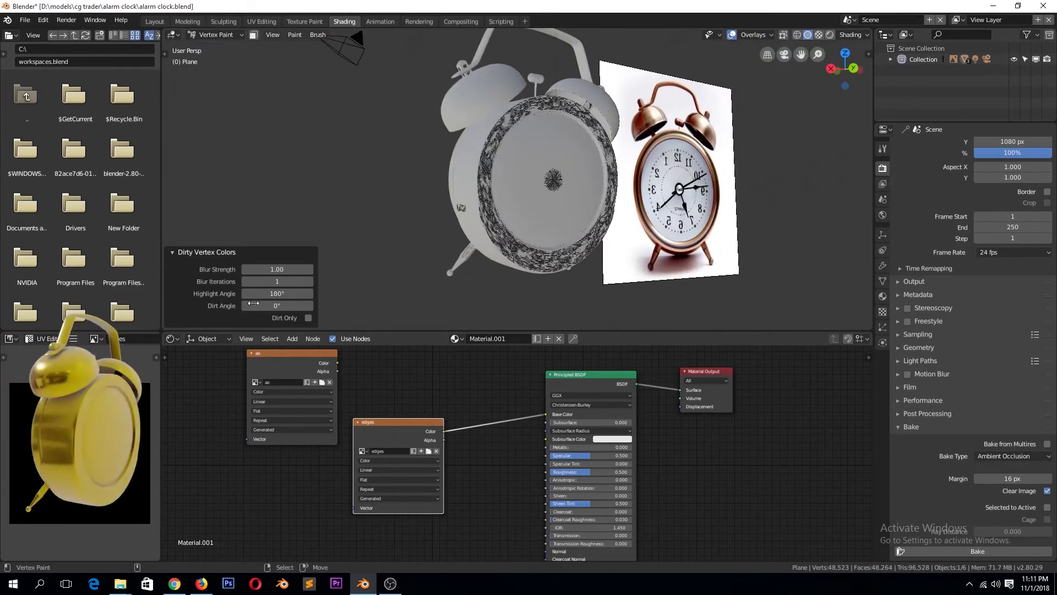
{"action": "left_click", "coordinate": [308, 318]}
{"action": "middle_click_drag", "start_coordinate": [402, 229], "coordinate": [559, 204]}
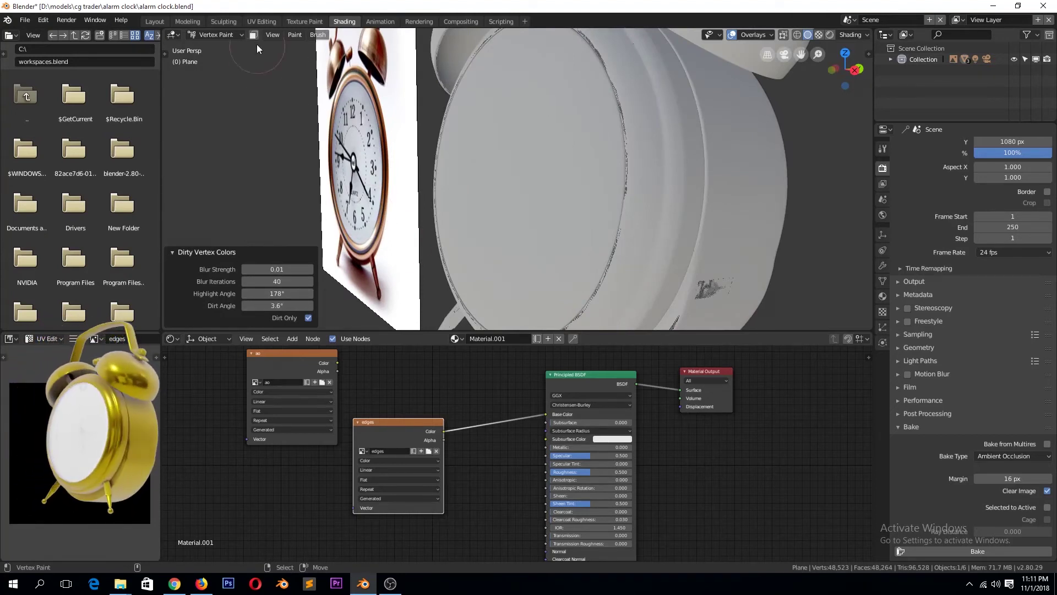
{"action": "left_click", "coordinate": [317, 36]}
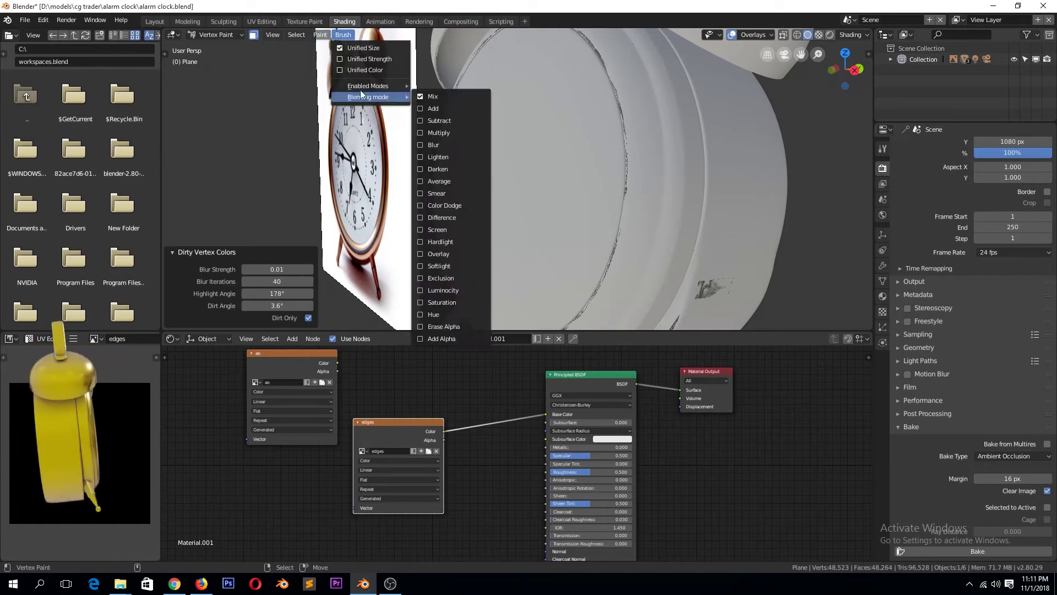
{"action": "left_click", "coordinate": [216, 34]}
{"action": "key", "text": "Home"}
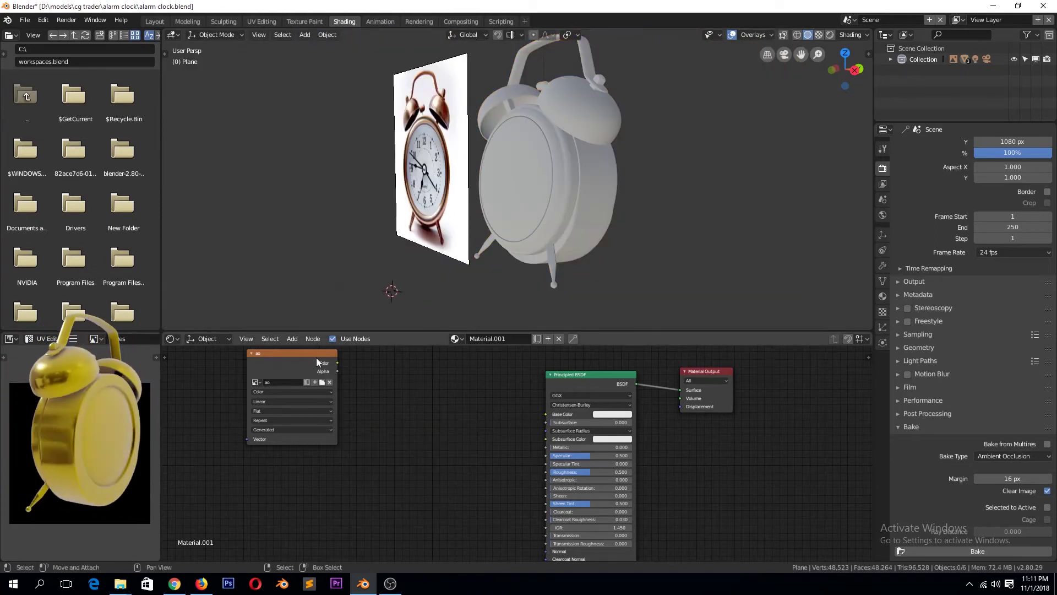
Preview the clock in Material shading and disconnect the ao texture from Base Color.
{"action": "key", "text": "ctrl+z"}
{"action": "key", "text": "ctrl+z"}
{"action": "left_click", "coordinate": [819, 35]}
{"action": "scroll", "coordinate": [560, 200], "scroll_direction": "up", "scroll_amount": 2}
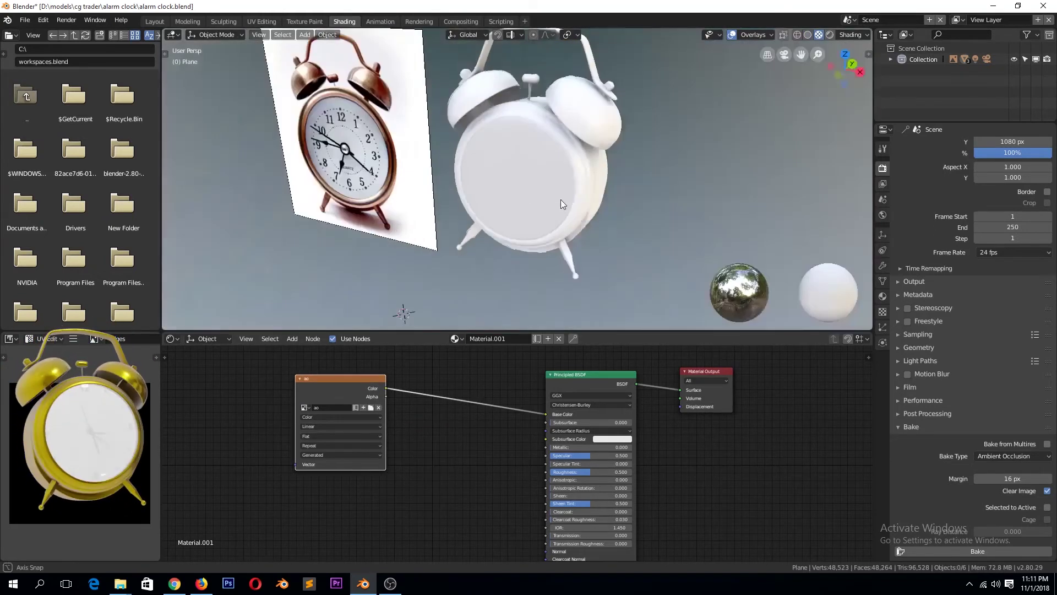
{"action": "middle_click_drag", "start_coordinate": [561, 200], "coordinate": [580, 191]}
{"action": "key", "text": "ctrl+z"}
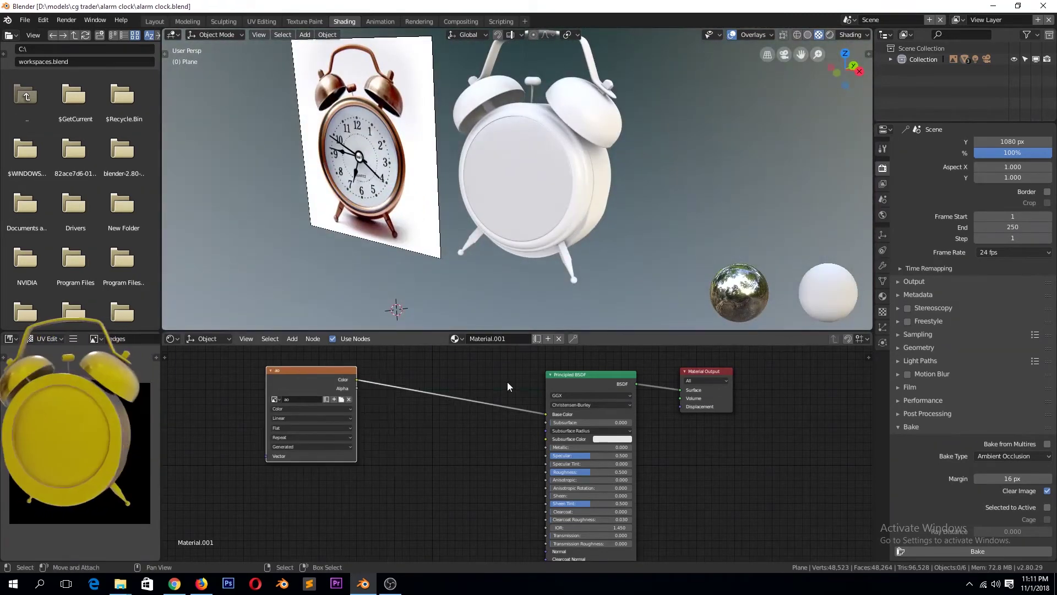
{"action": "key", "text": "ctrl+z"}
{"action": "key", "text": "ctrl+z"}
Add a Multiply MixRGB node with ao in Color2, feeding Base Color.
{"action": "key", "text": "shift+a"}
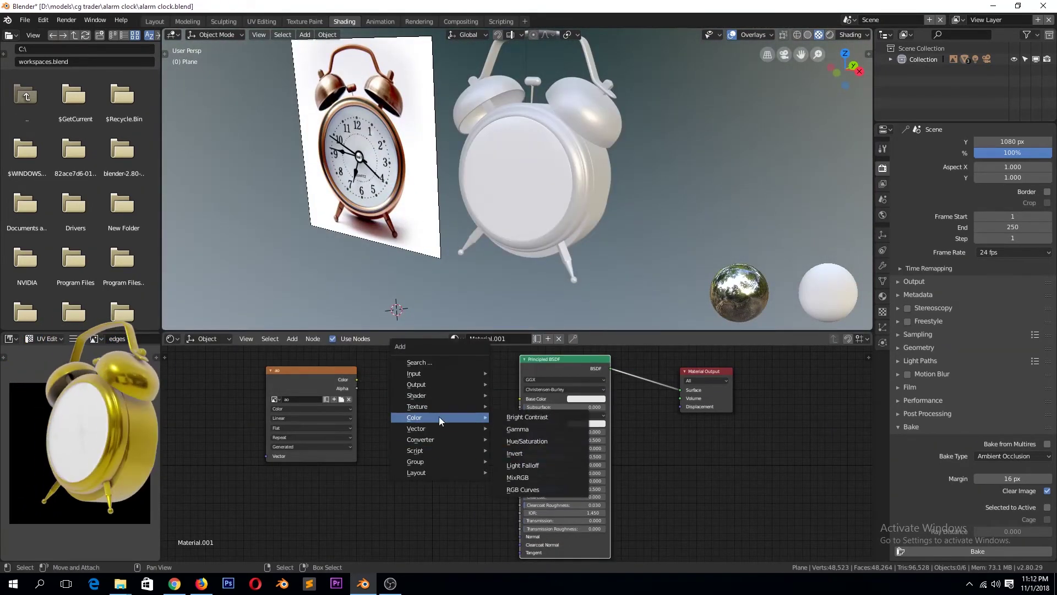
{"action": "left_click", "coordinate": [550, 468]}
{"action": "left_click", "coordinate": [458, 389]}
{"action": "left_click_drag", "start_coordinate": [443, 437], "coordinate": [435, 434]}
{"action": "mouse_move", "coordinate": [484, 397]}
{"action": "left_mouse_down"}
{"action": "mouse_move", "coordinate": [520, 398]}
{"action": "mouse_move", "coordinate": [471, 387]}
{"action": "left_mouse_up"}
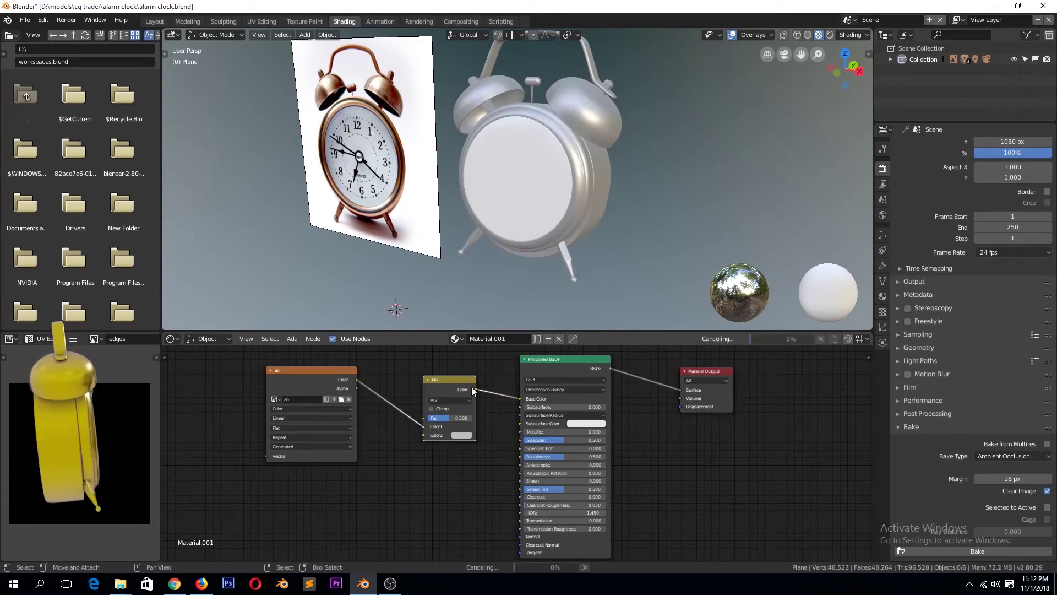
{"action": "left_click_drag", "start_coordinate": [424, 425], "coordinate": [428, 435]}
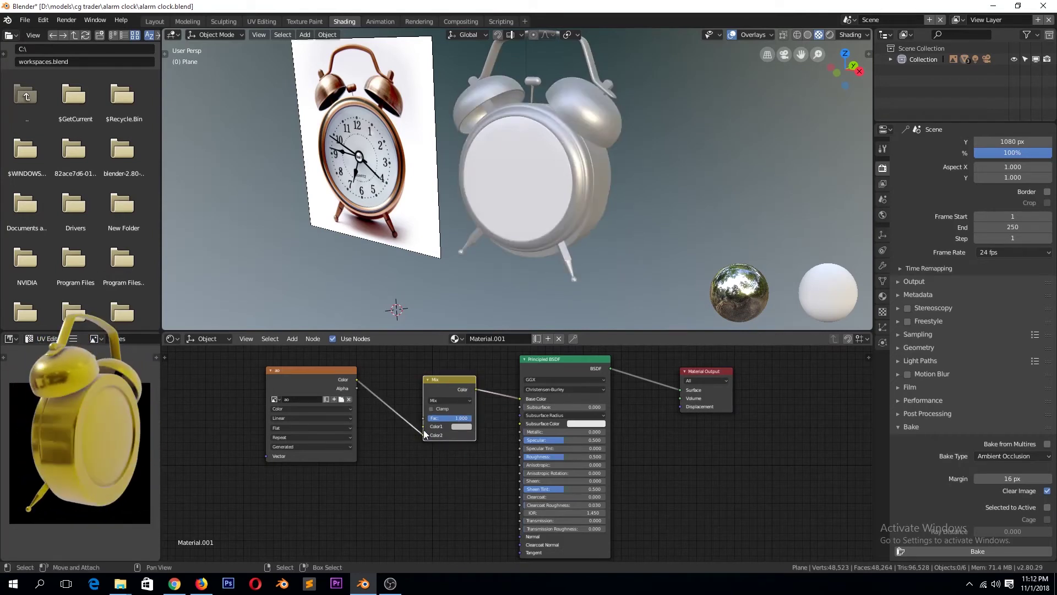
{"action": "left_click", "coordinate": [453, 400]}
{"action": "left_click", "coordinate": [439, 370]}
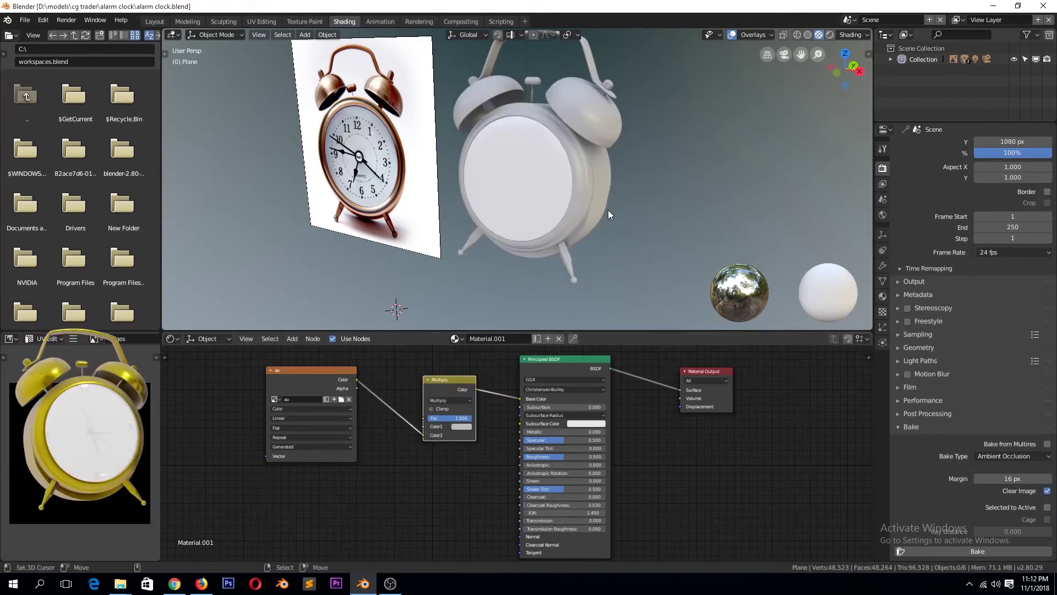
Set the mix Color1 to orange, Metallic to 1, and preview in Rendered shading.
{"action": "middle_click_drag", "start_coordinate": [608, 210], "coordinate": [584, 220]}
{"action": "left_click", "coordinate": [461, 427]}
{"action": "left_click", "coordinate": [470, 370]}
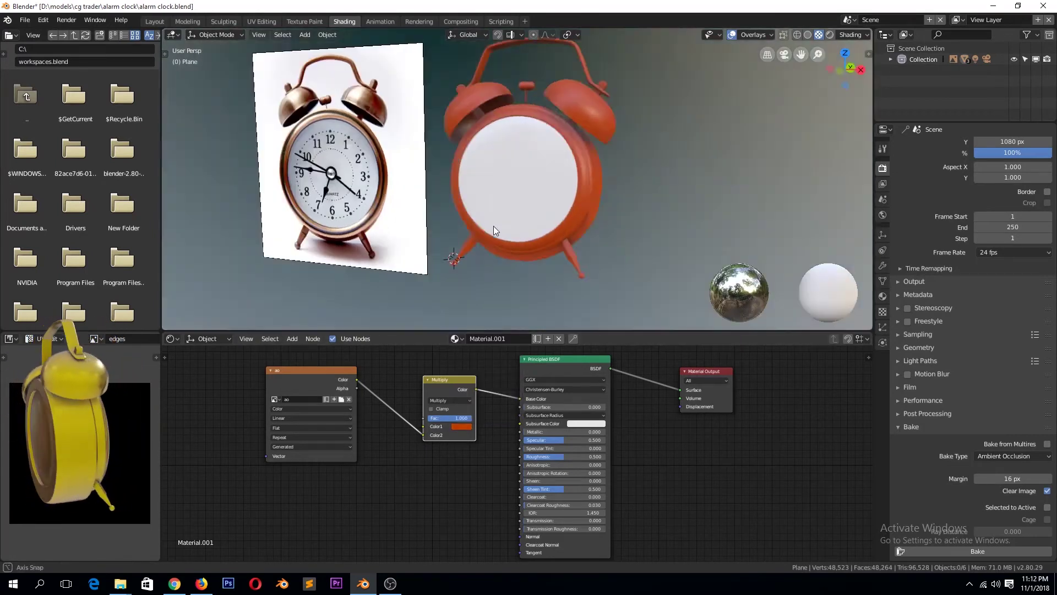
{"action": "middle_click_drag", "start_coordinate": [493, 226], "coordinate": [540, 374]}
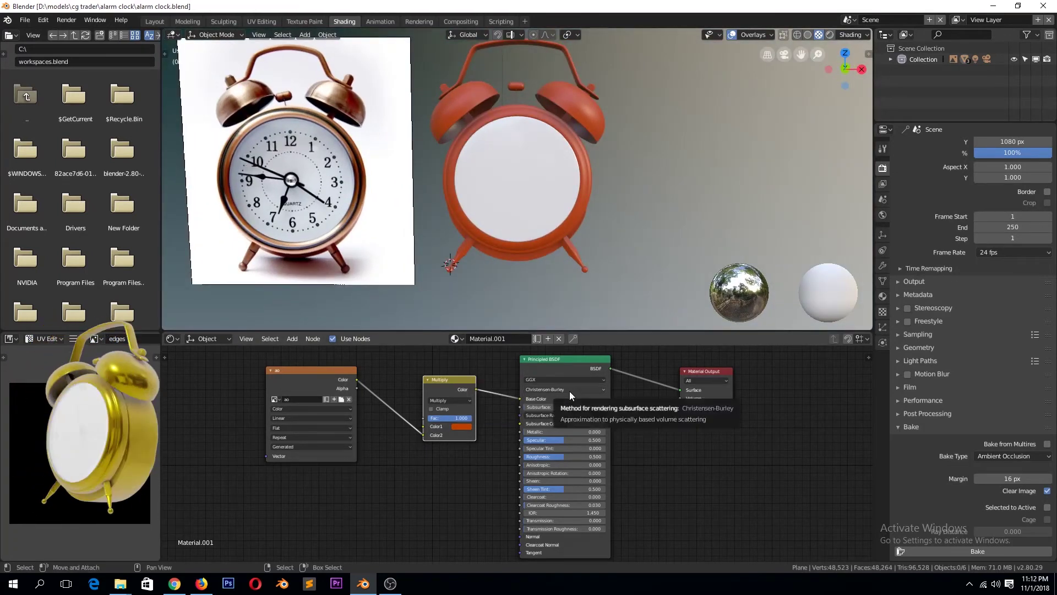
{"action": "left_click_drag", "start_coordinate": [530, 433], "coordinate": [630, 468]}
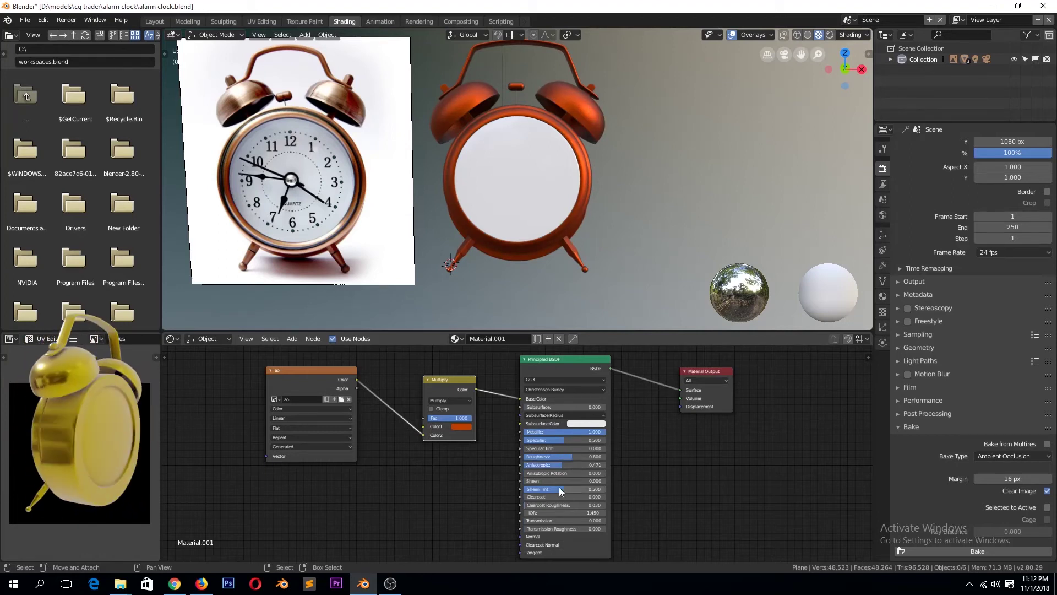
{"action": "left_click", "coordinate": [829, 35]}
Light the world with an hdri_8bit_01.jpg Environment Texture and set clock Roughness to 0.205.
{"action": "middle_click_drag", "start_coordinate": [625, 157], "coordinate": [541, 164]}
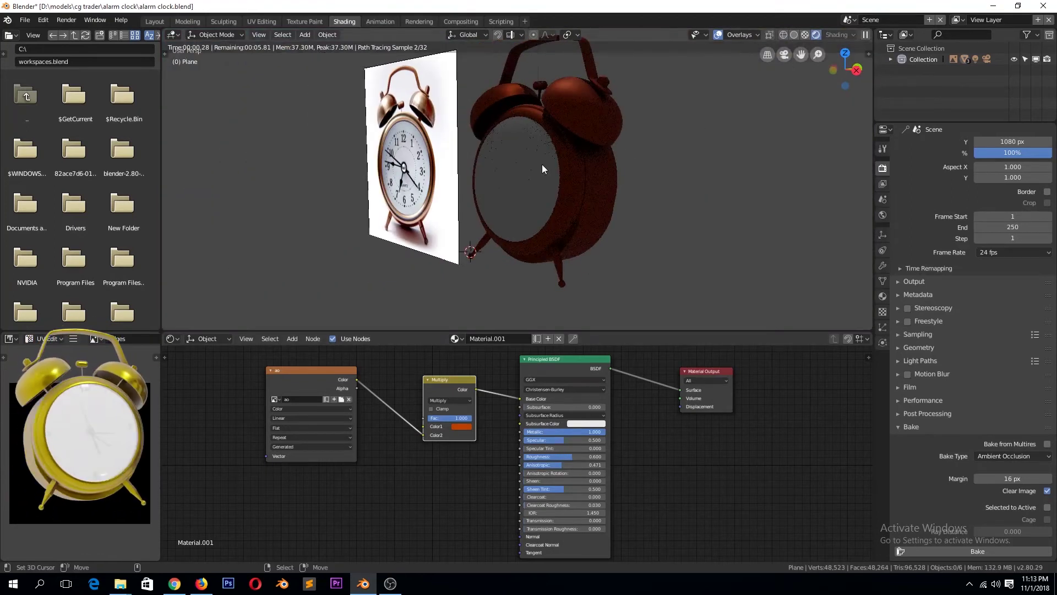
{"action": "left_click", "coordinate": [883, 215]}
{"action": "left_click", "coordinate": [1010, 239]}
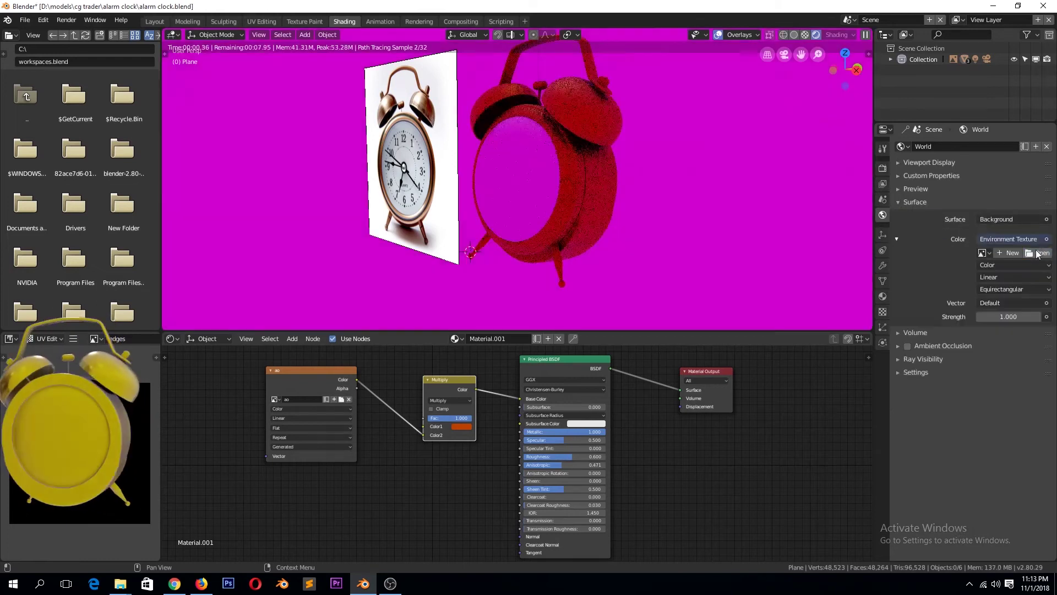
{"action": "left_click", "coordinate": [1036, 253]}
{"action": "left_click", "coordinate": [71, 304]}
{"action": "double_click", "coordinate": [329, 102]}
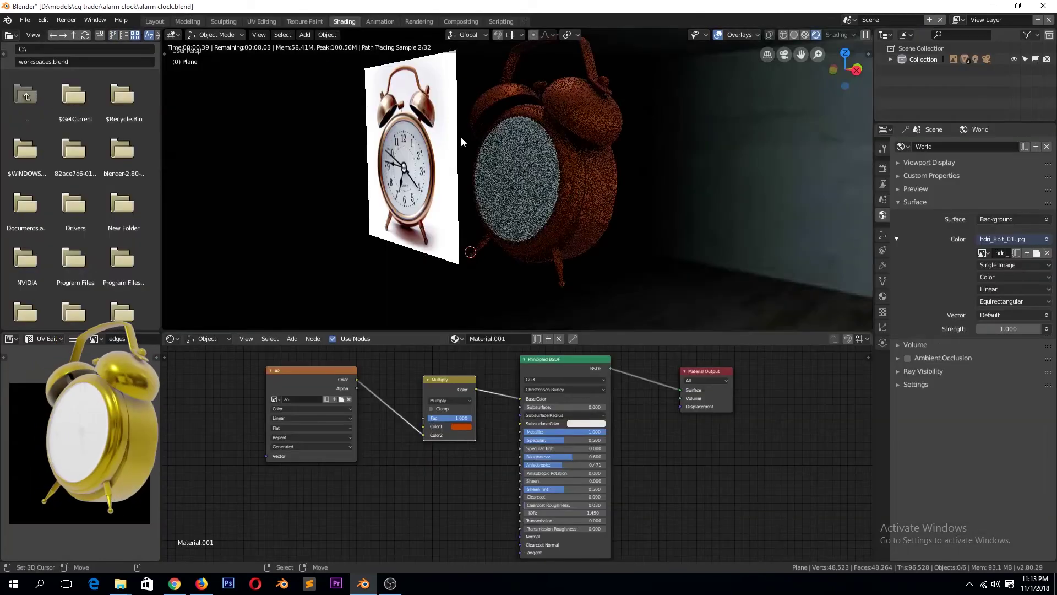
{"action": "mouse_move", "coordinate": [529, 124]}
{"action": "middle_mouse_down"}
{"action": "mouse_move", "coordinate": [571, 205]}
{"action": "mouse_move", "coordinate": [595, 207]}
{"action": "mouse_move", "coordinate": [578, 208]}
{"action": "middle_mouse_up"}
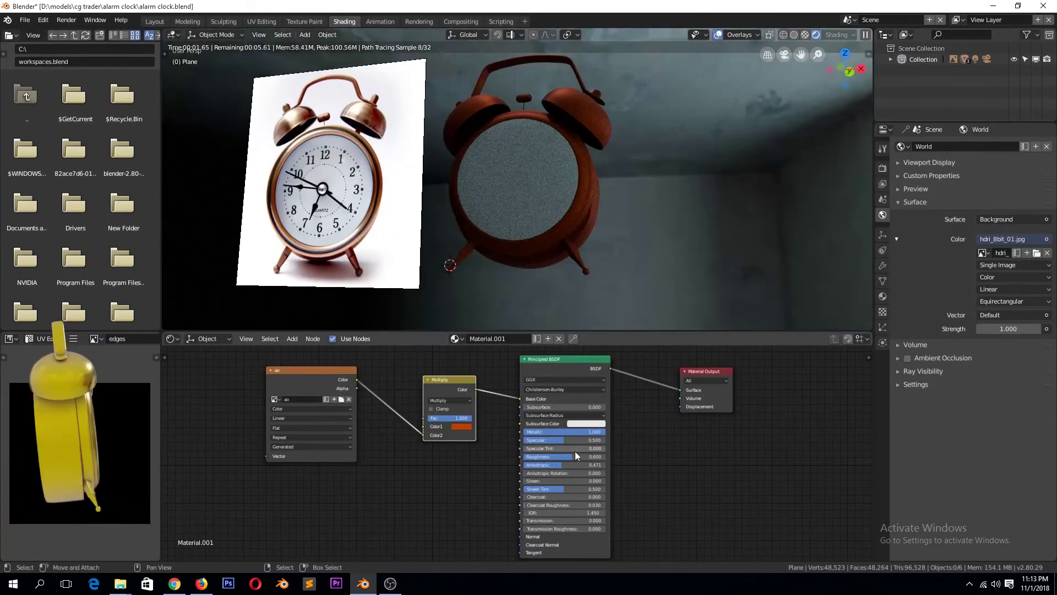
{"action": "left_click_drag", "start_coordinate": [572, 457], "coordinate": [542, 457]}
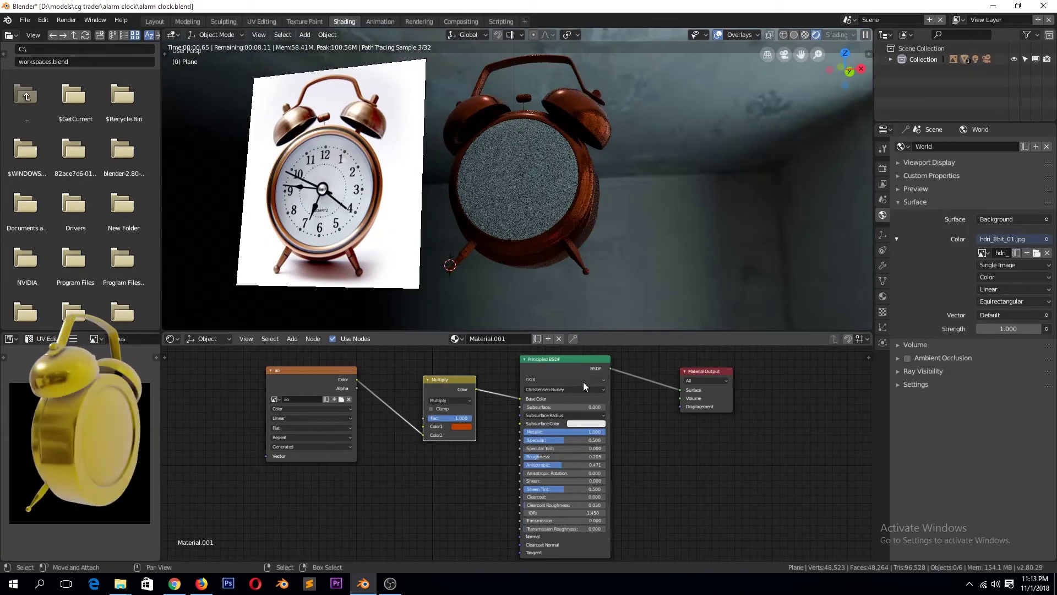
Give the face disk a new material with Transmission 1.000 and Roughness 0.143.
{"action": "left_click", "coordinate": [554, 224]}
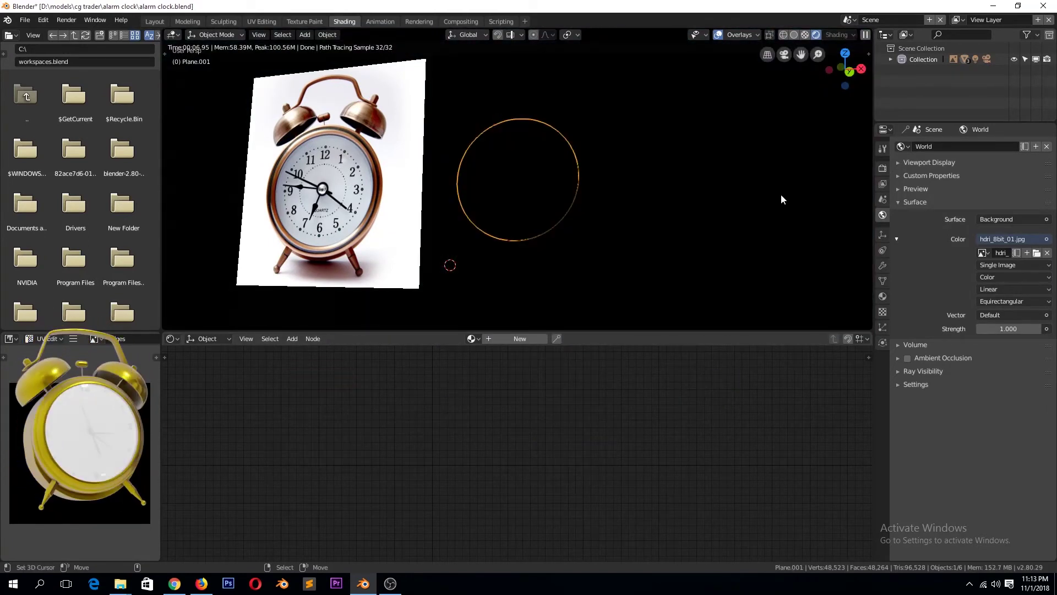
{"action": "left_click", "coordinate": [883, 296]}
{"action": "left_click", "coordinate": [932, 185]}
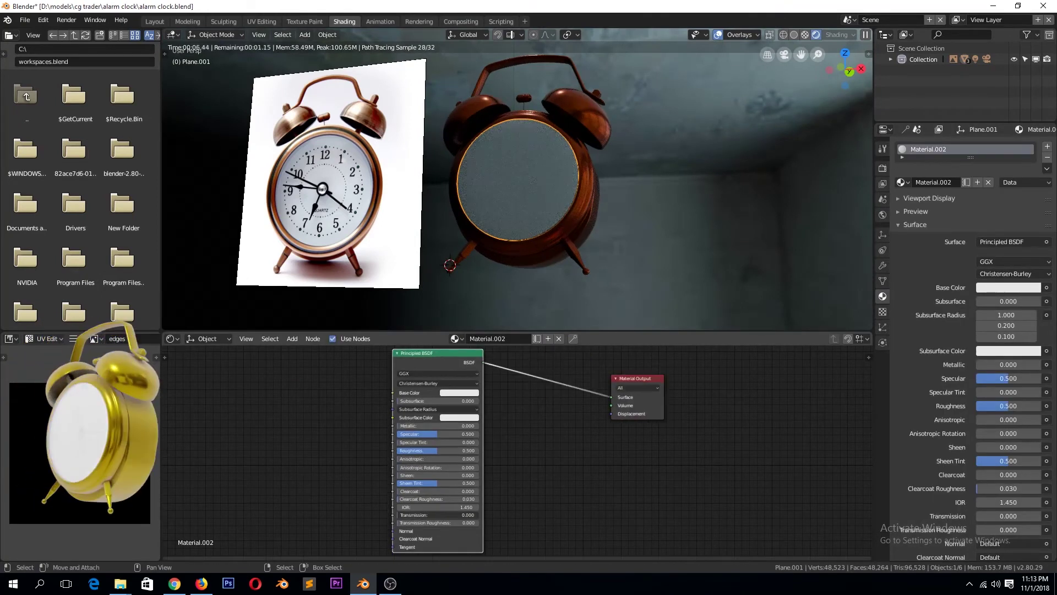
{"action": "left_click_drag", "start_coordinate": [1009, 516], "coordinate": [1041, 516]}
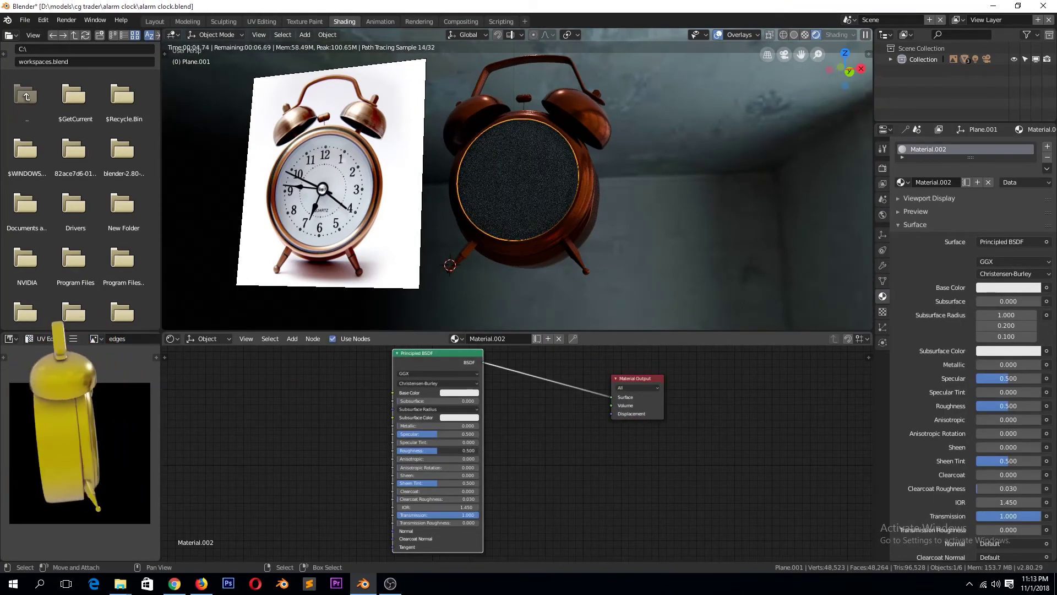
{"action": "left_click_drag", "start_coordinate": [1008, 406], "coordinate": [986, 406]}
Drag the 1024px-Analogue_clock_face image from the browser into Blender.
{"action": "left_click", "coordinate": [202, 584]}
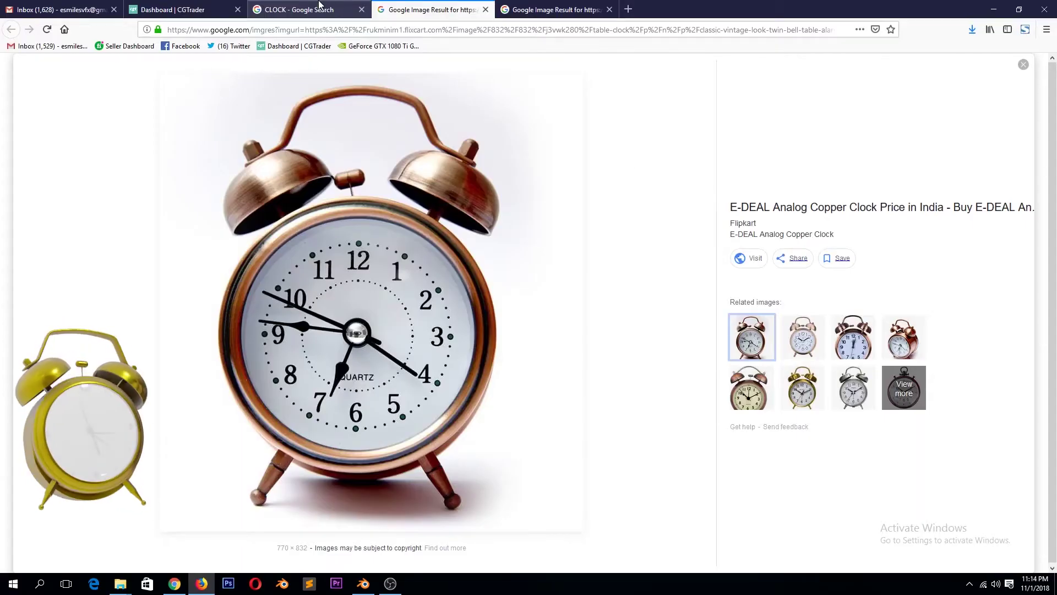
{"action": "left_click", "coordinate": [332, 6]}
{"action": "scroll", "coordinate": [337, 132], "scroll_direction": "up", "scroll_amount": 4}
{"action": "scroll", "coordinate": [337, 133], "scroll_direction": "up", "scroll_amount": 6}
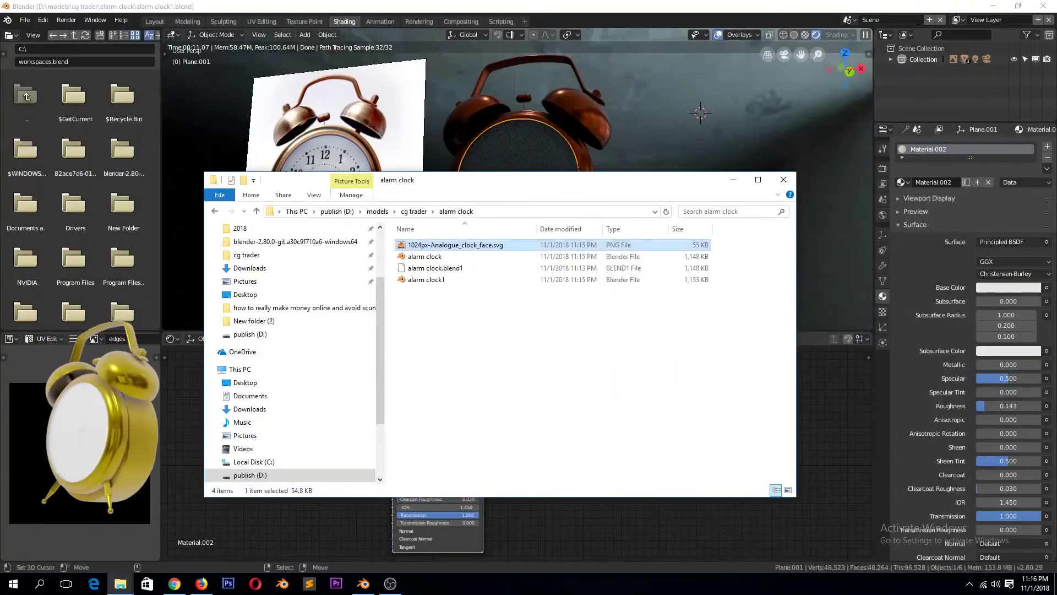
{"action": "left_click_drag", "start_coordinate": [455, 245], "coordinate": [83, 430]}
{"action": "left_click", "coordinate": [524, 227]}
In look-dev shading, select the glass face and make the Plane.002 dial disk with Material.003.
{"action": "left_click", "coordinate": [524, 176]}
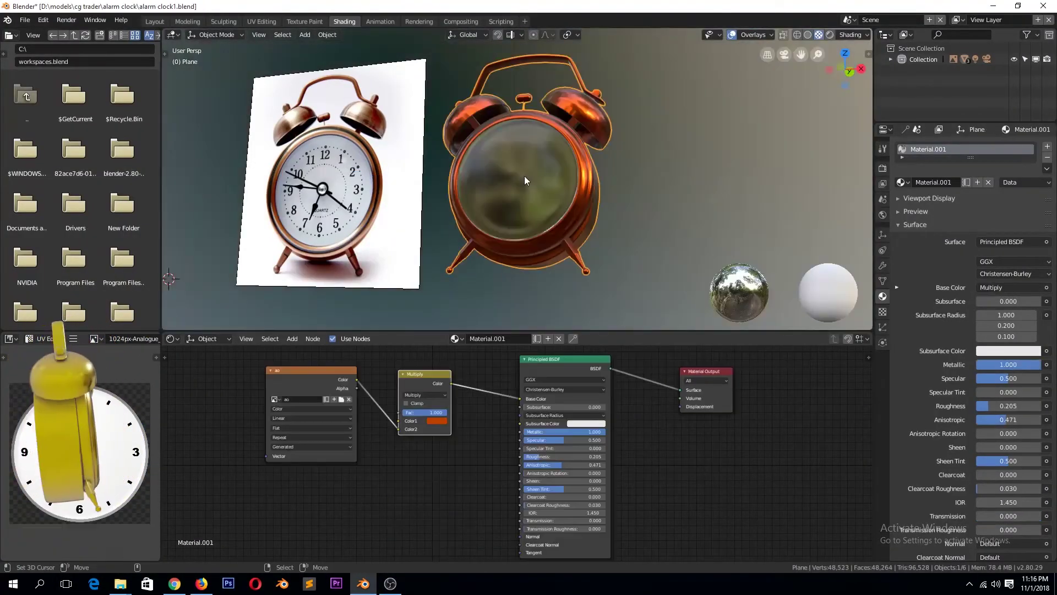
{"action": "mouse_move", "coordinate": [583, 183]}
{"action": "middle_mouse_down"}
{"action": "mouse_move", "coordinate": [461, 213]}
{"action": "mouse_move", "coordinate": [594, 167]}
{"action": "mouse_move", "coordinate": [567, 209]}
{"action": "mouse_move", "coordinate": [519, 187]}
{"action": "middle_mouse_up"}
{"action": "left_click", "coordinate": [519, 187]}
{"action": "scroll", "coordinate": [523, 193], "scroll_direction": "up", "scroll_amount": 6}
{"action": "scroll", "coordinate": [523, 192], "scroll_direction": "down", "scroll_amount": 3}
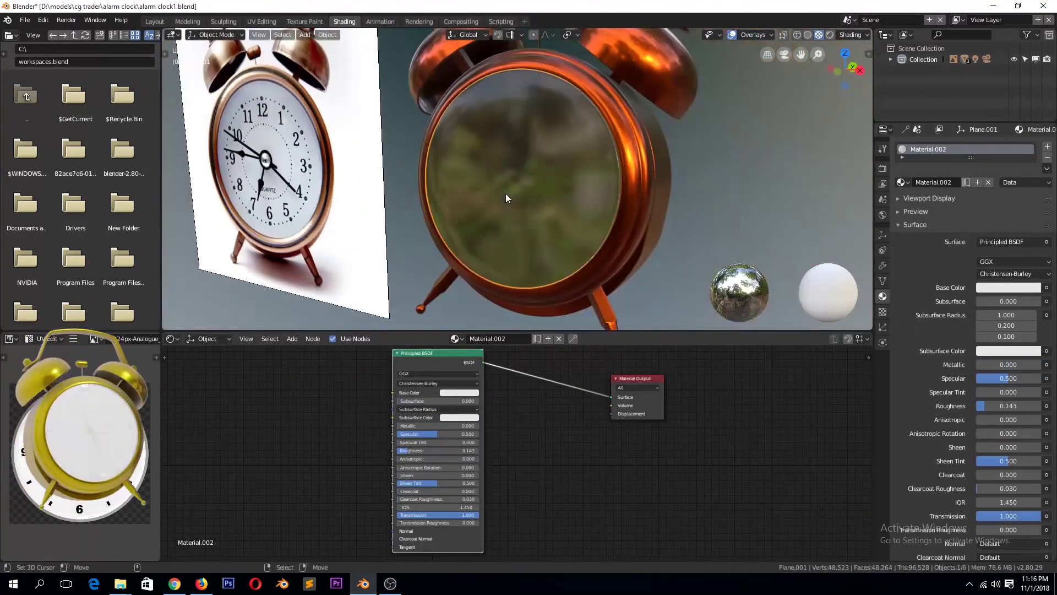
{"action": "left_click", "coordinate": [618, 164]}
{"action": "left_click", "coordinate": [915, 225]}
{"action": "left_click", "coordinate": [925, 251]}
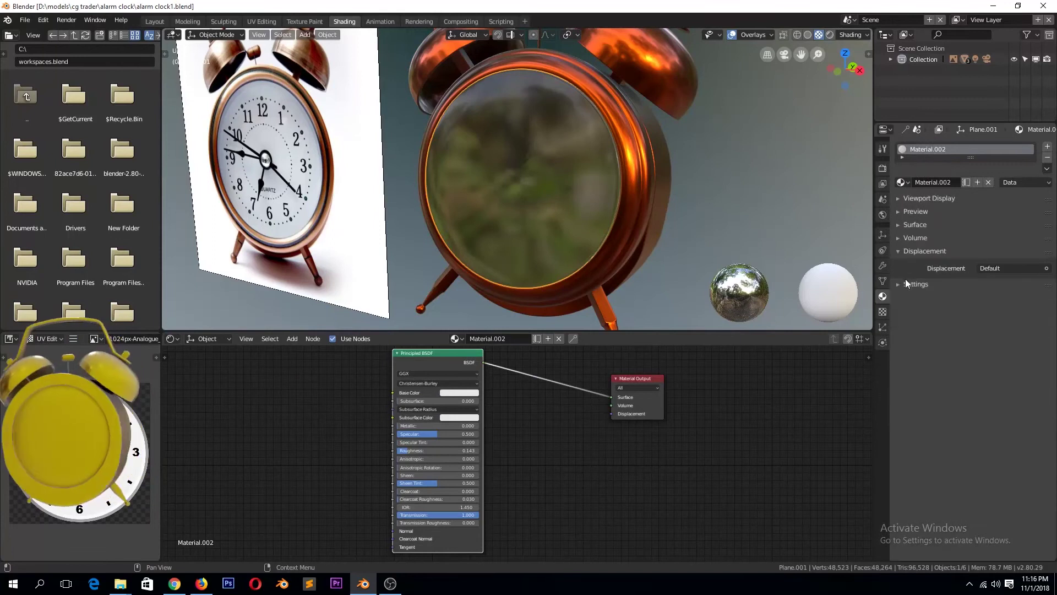
{"action": "left_click", "coordinate": [916, 284]}
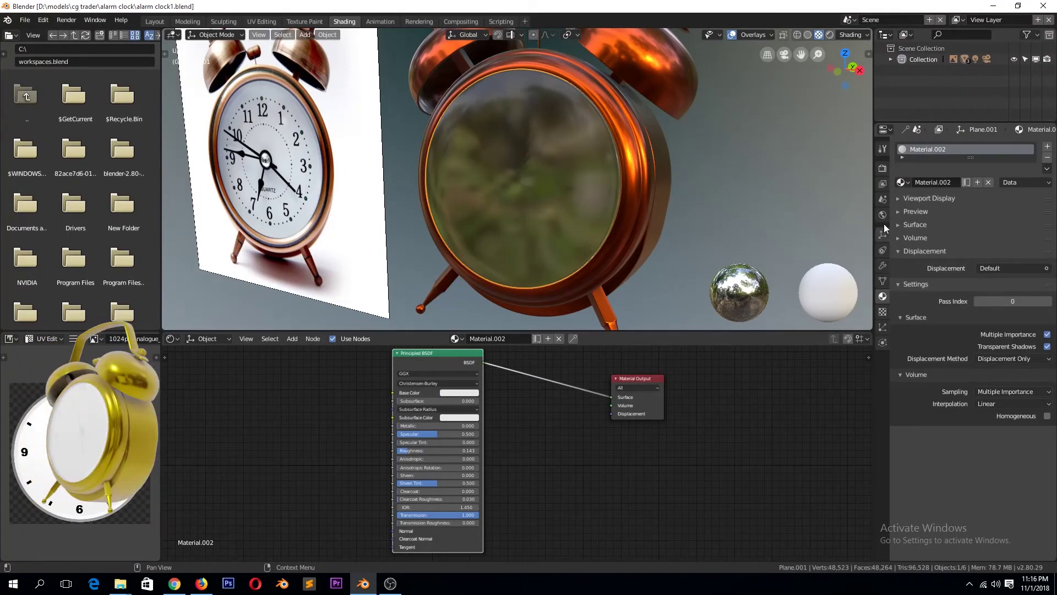
{"action": "key", "text": "ctrl+z"}
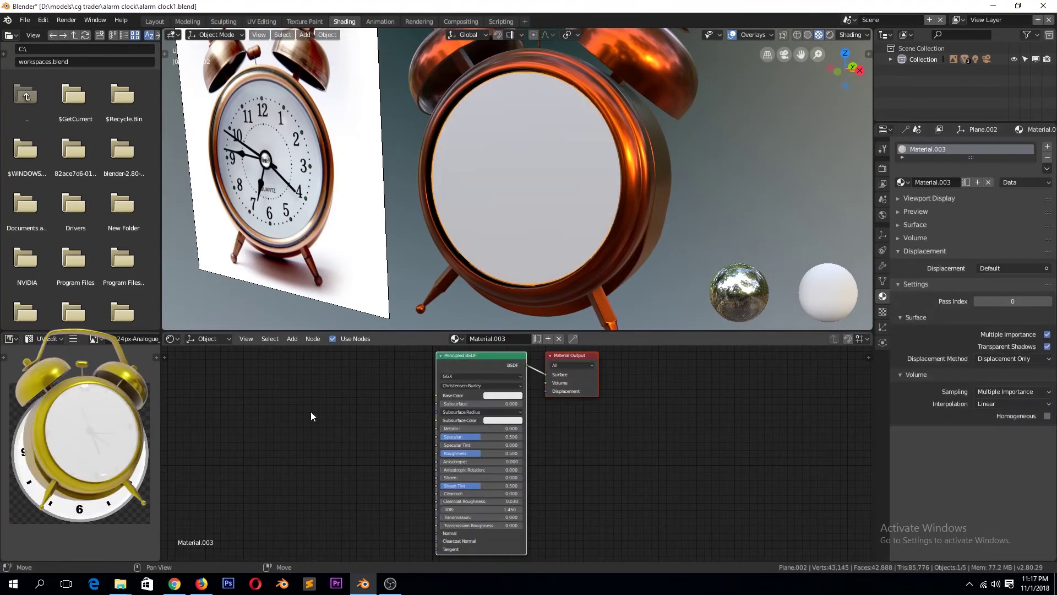
Wire a clock-face image texture node into Material.003's Base Color and save.
{"action": "left_click", "coordinate": [376, 306]}
{"action": "left_click", "coordinate": [342, 408]}
{"action": "left_click", "coordinate": [304, 395]}
{"action": "left_click", "coordinate": [330, 379]}
{"action": "left_click_drag", "start_coordinate": [386, 375], "coordinate": [436, 395]}
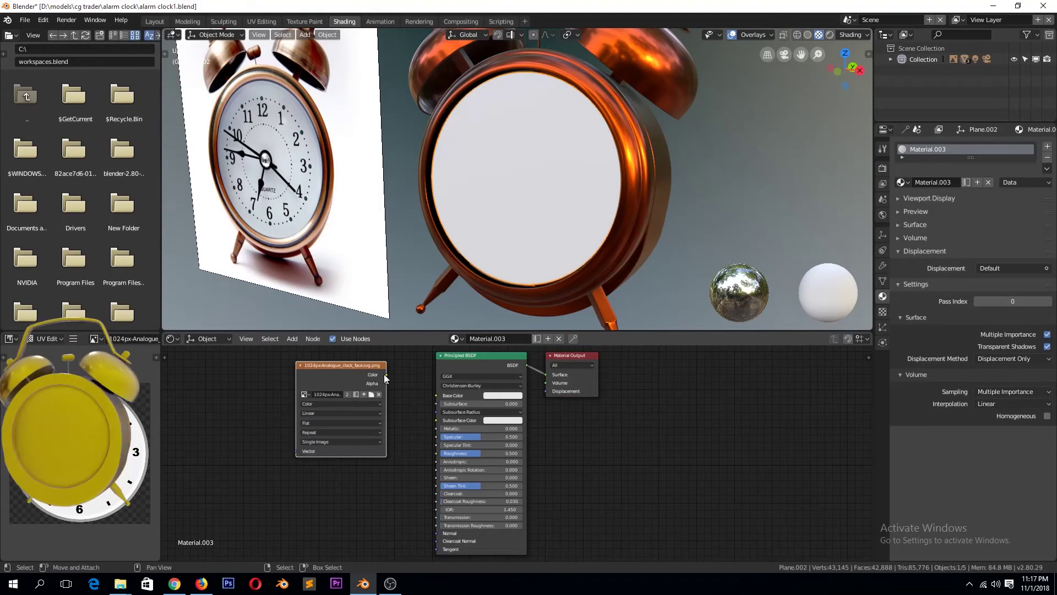
{"action": "key", "text": "ctrl+s"}
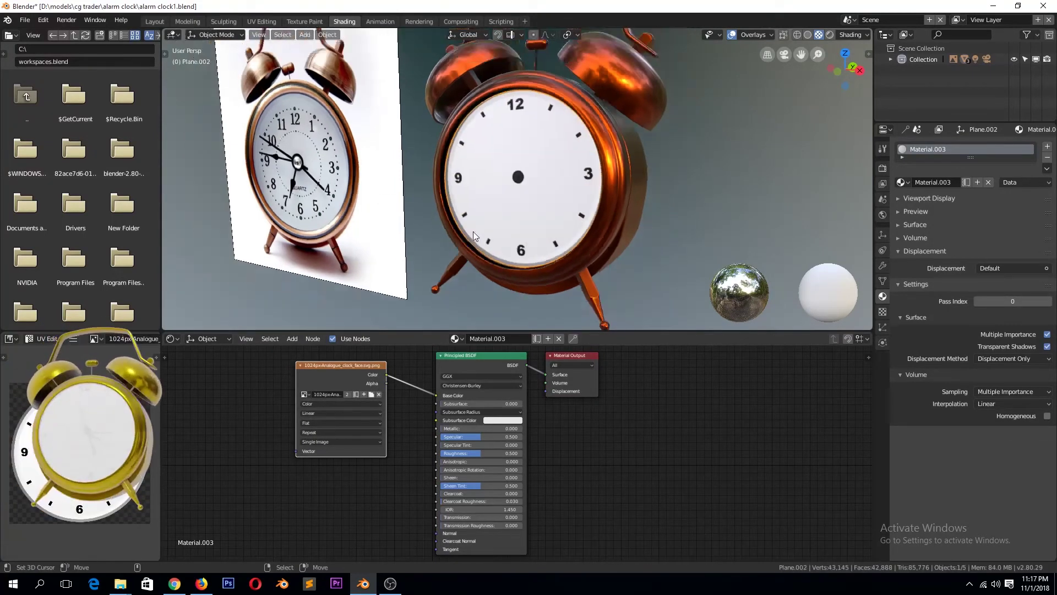
In Front view Edit Mode, move the dial's UVs to fit the clock-face image.
{"action": "key", "text": "KP_1"}
{"action": "key", "text": "Tab"}
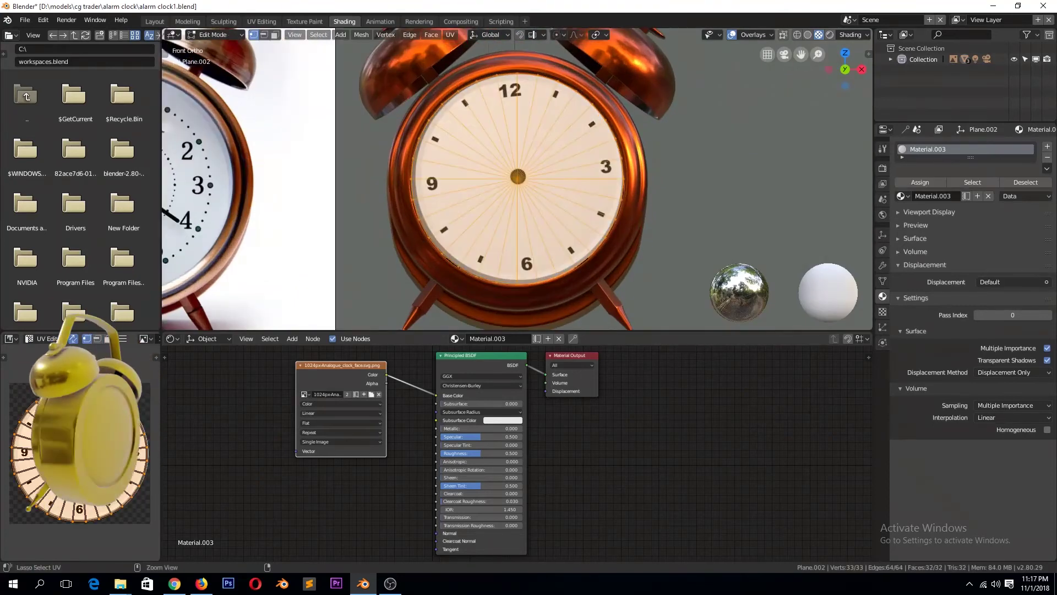
{"action": "left_click_drag", "start_coordinate": [163, 397], "coordinate": [237, 397]}
{"action": "key", "text": "g"}
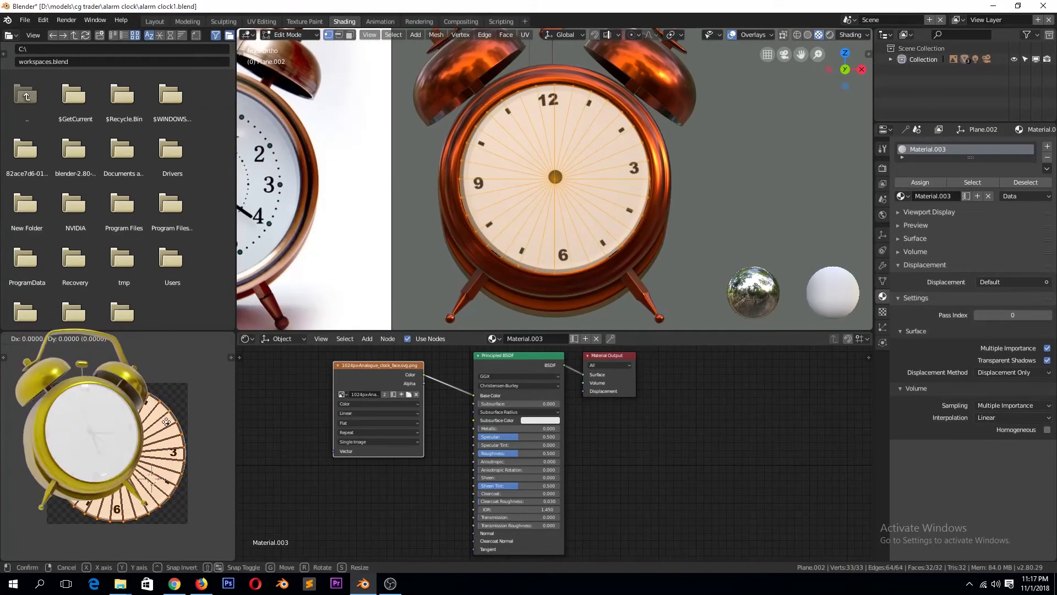
{"action": "key", "text": "Tab"}
{"action": "middle_click_drag", "start_coordinate": [596, 210], "coordinate": [526, 249]}
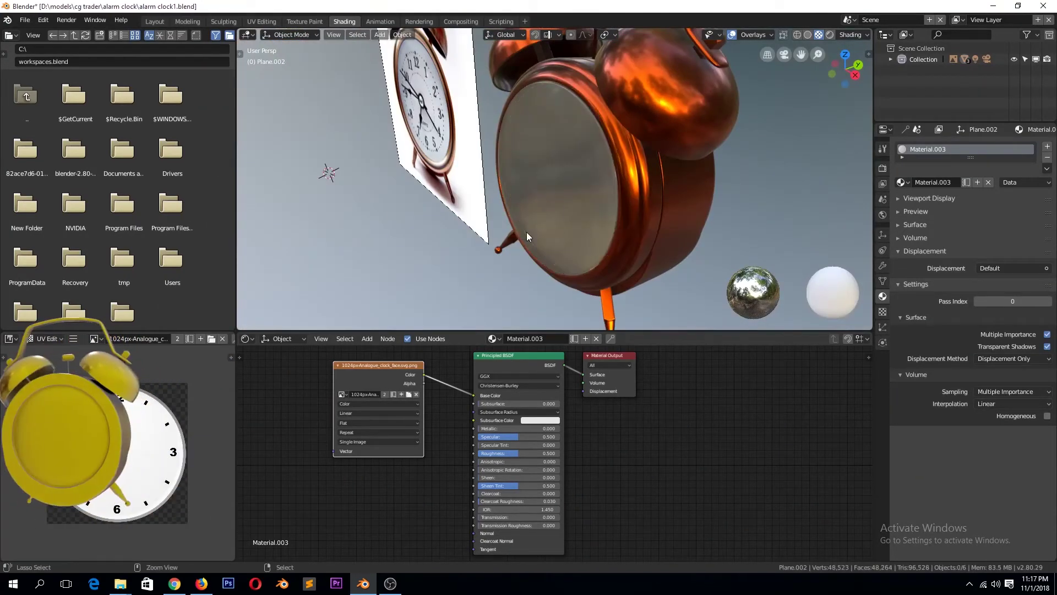
Set the render engine to Eevee.
{"action": "left_click", "coordinate": [883, 168]}
{"action": "left_click", "coordinate": [1013, 147]}
{"action": "left_click", "coordinate": [1001, 120]}
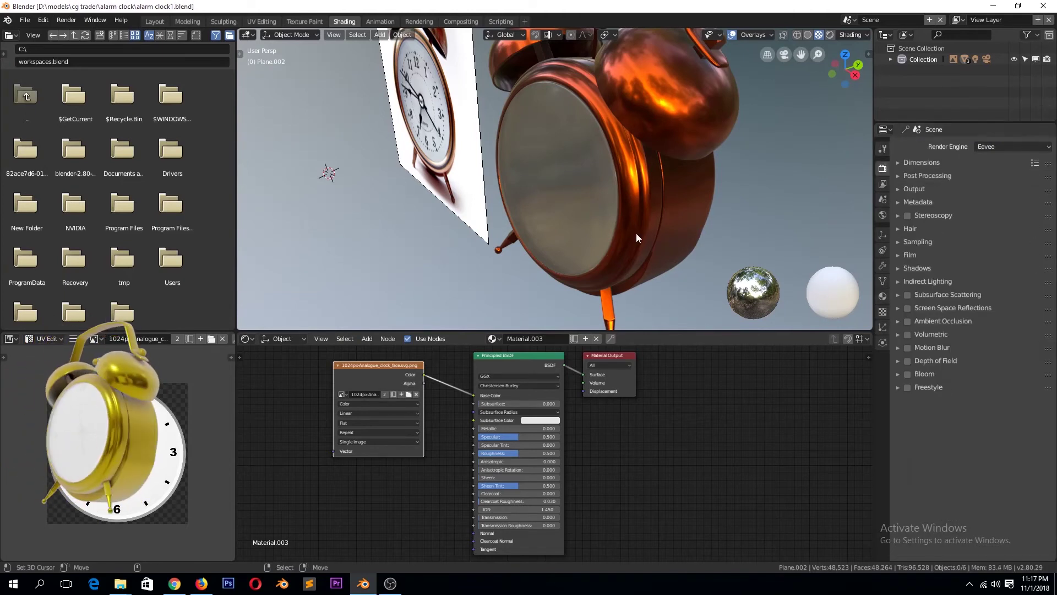
{"action": "mouse_move", "coordinate": [718, 270]}
{"action": "middle_mouse_down"}
{"action": "mouse_move", "coordinate": [666, 169]}
{"action": "mouse_move", "coordinate": [688, 209]}
{"action": "middle_mouse_up"}
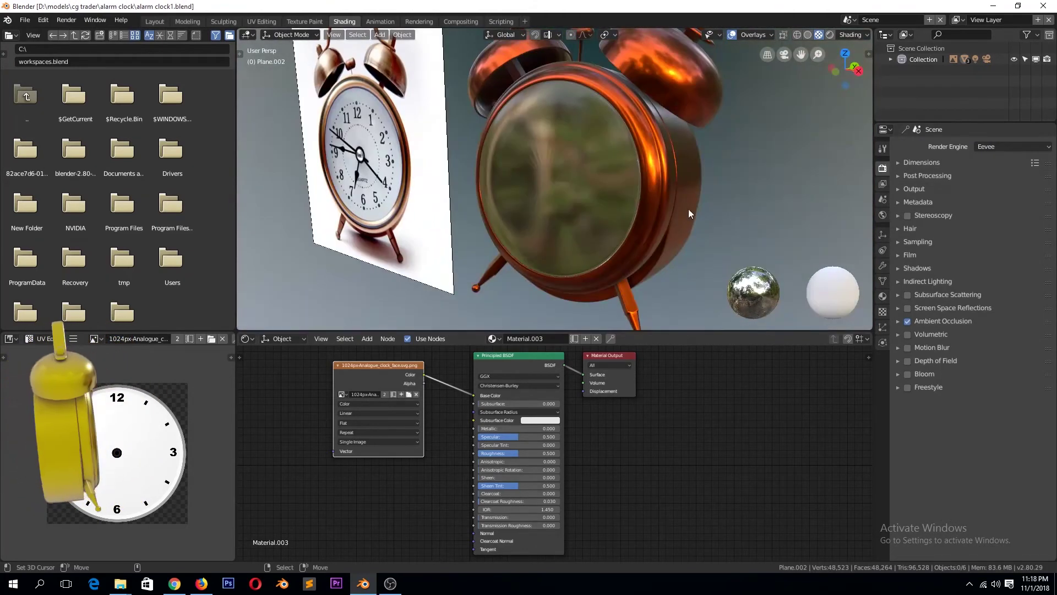
Enable ambient occlusion and set the glass Material.002 blend mode to Alpha Clip.
{"action": "left_click", "coordinate": [688, 210]}
{"action": "left_click", "coordinate": [883, 297]}
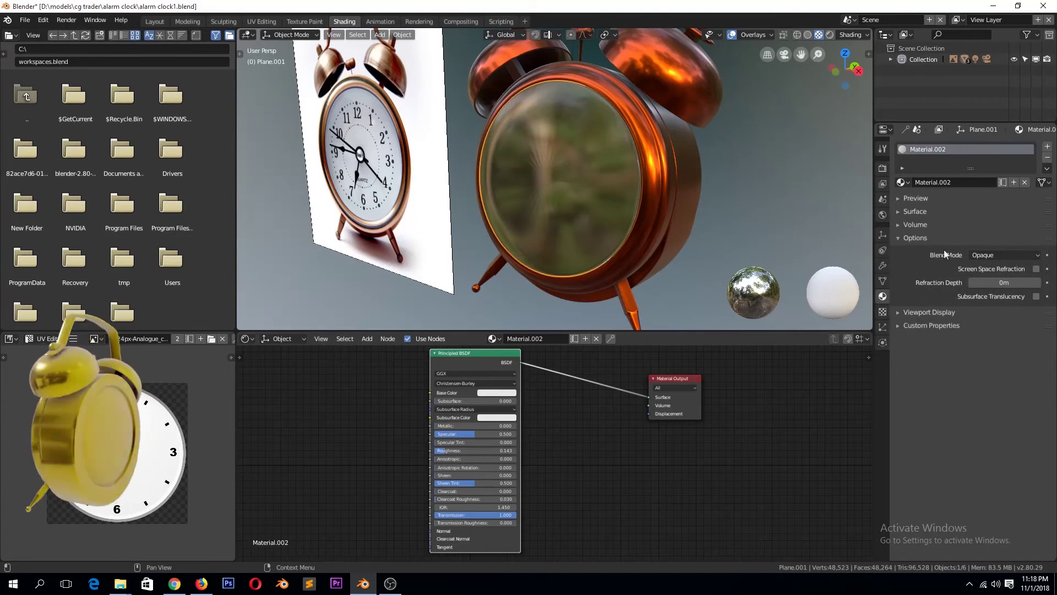
{"action": "left_click", "coordinate": [997, 182]}
{"action": "mouse_move", "coordinate": [728, 265]}
{"action": "middle_mouse_down"}
{"action": "mouse_move", "coordinate": [676, 233]}
{"action": "mouse_move", "coordinate": [657, 260]}
{"action": "middle_mouse_up"}
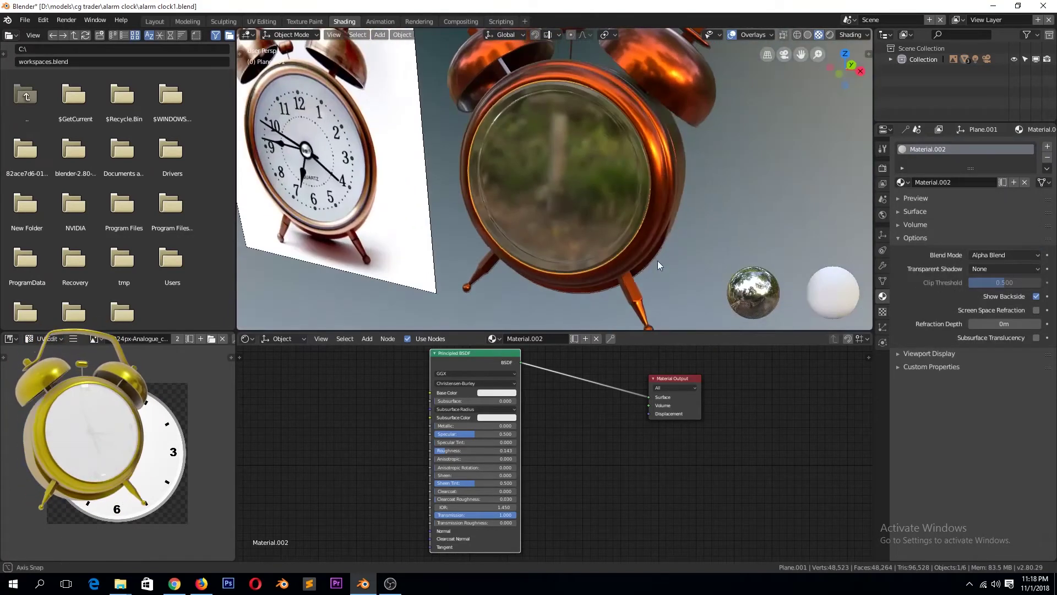
{"action": "left_click", "coordinate": [994, 194]}
{"action": "left_click", "coordinate": [1000, 253]}
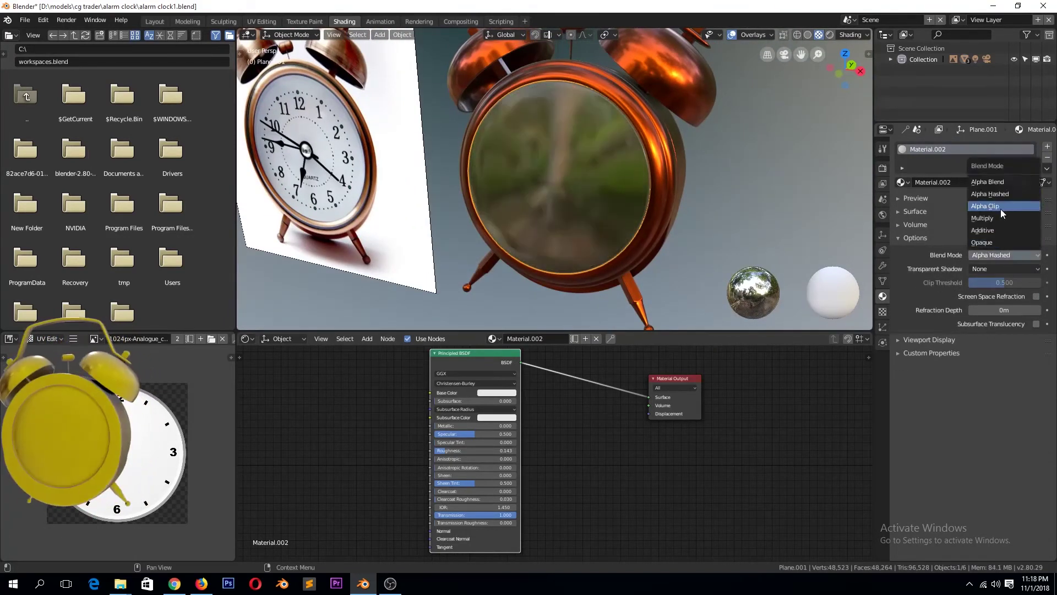
{"action": "left_click", "coordinate": [1000, 207]}
{"action": "mouse_move", "coordinate": [660, 254]}
{"action": "middle_mouse_down"}
{"action": "mouse_move", "coordinate": [701, 277]}
{"action": "mouse_move", "coordinate": [726, 275]}
{"action": "middle_mouse_up"}
{"action": "scroll", "coordinate": [701, 277], "scroll_direction": "up", "scroll_amount": 4}
Switch the render engine to Cycles.
{"action": "left_click", "coordinate": [883, 168]}
{"action": "left_click", "coordinate": [1014, 147]}
{"action": "left_click", "coordinate": [1008, 171]}
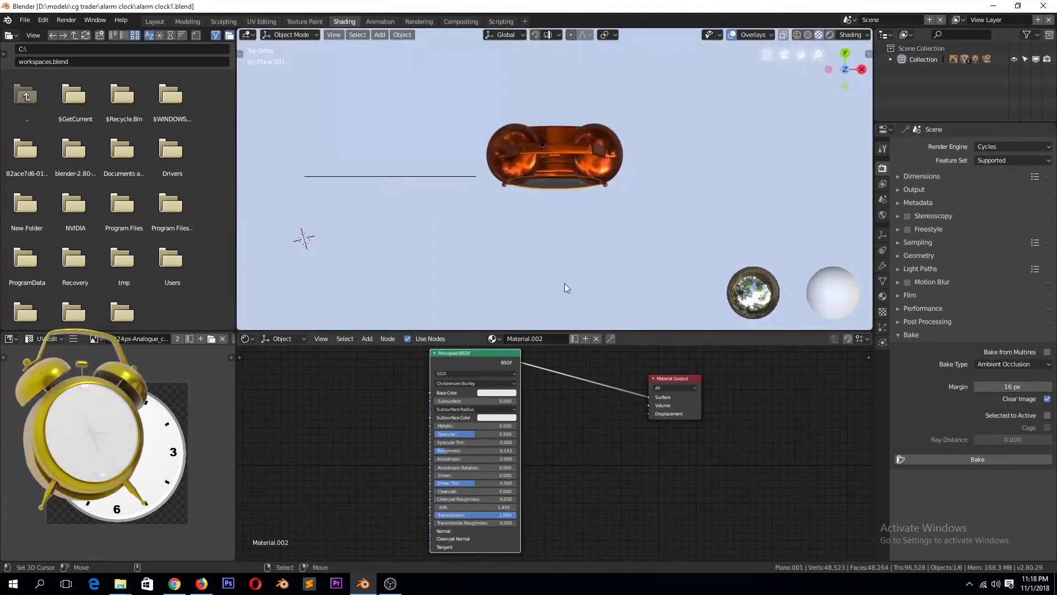
Rotate the area lamp toward the clock and set its size to 1 m.
{"action": "key", "text": "KP_3"}
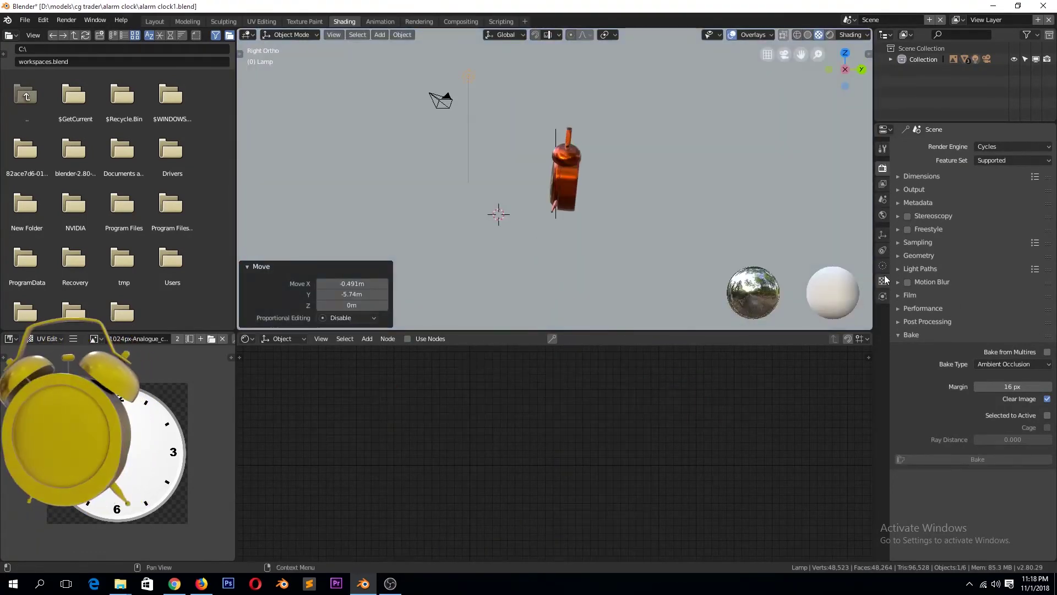
{"action": "left_click", "coordinate": [883, 281]}
{"action": "left_click", "coordinate": [883, 265]}
{"action": "key", "text": "r"}
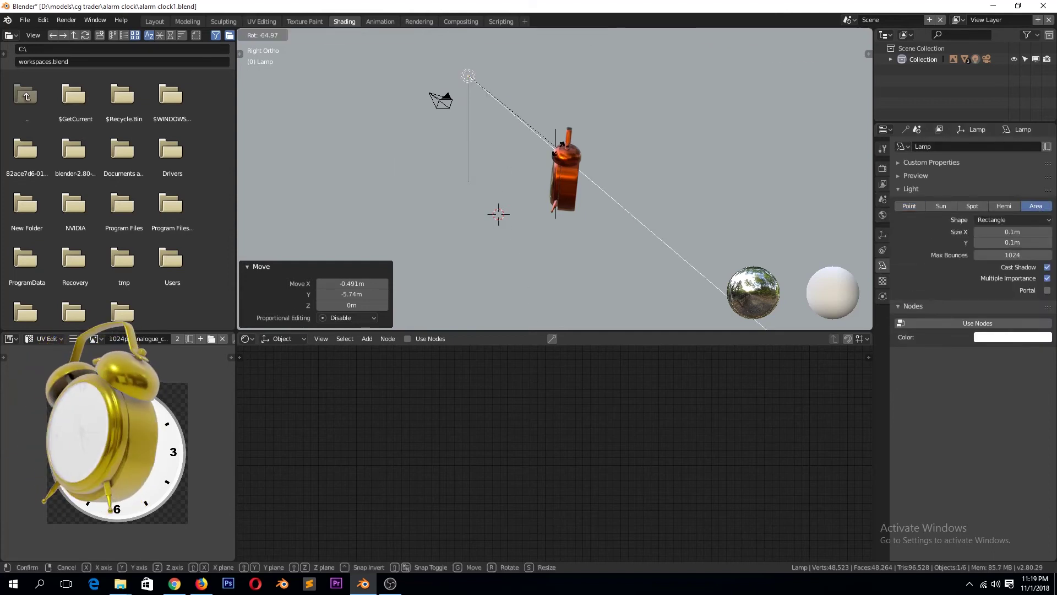
{"action": "left_click", "coordinate": [562, 145]}
{"action": "left_click", "coordinate": [1010, 231]}
{"action": "key", "text": "KP_1"}
Enable nodes on the lamp and move it into position from the top view.
{"action": "left_click", "coordinate": [977, 323]}
{"action": "key", "text": "KP_7"}
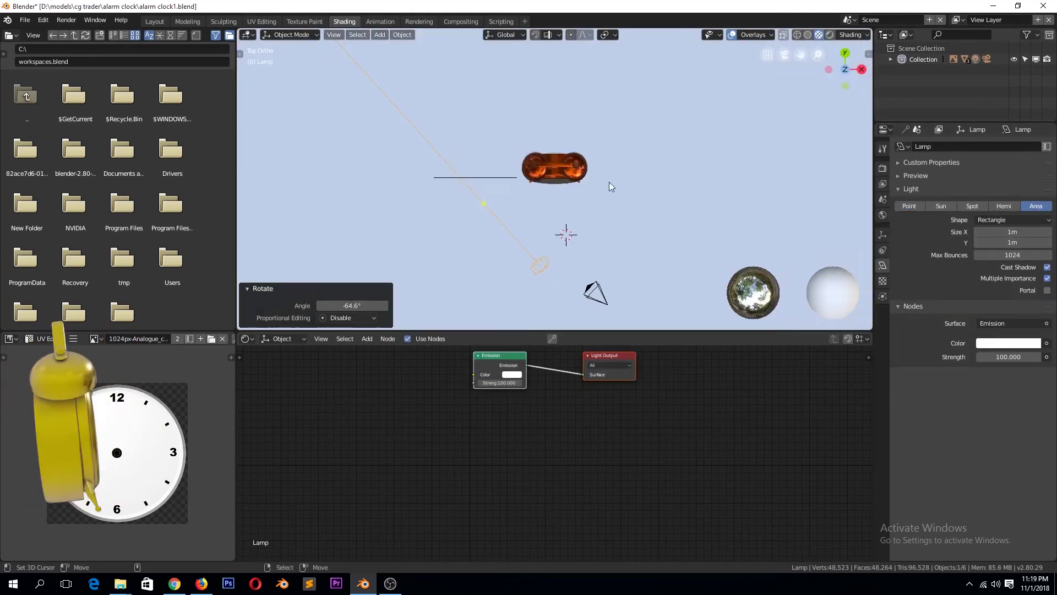
{"action": "key", "text": "g"}
{"action": "left_click", "coordinate": [660, 202]}
Deselect the lamp, orbit to a perspective view, and review the world and render settings.
{"action": "key", "text": "KP_3"}
{"action": "left_click", "coordinate": [530, 179]}
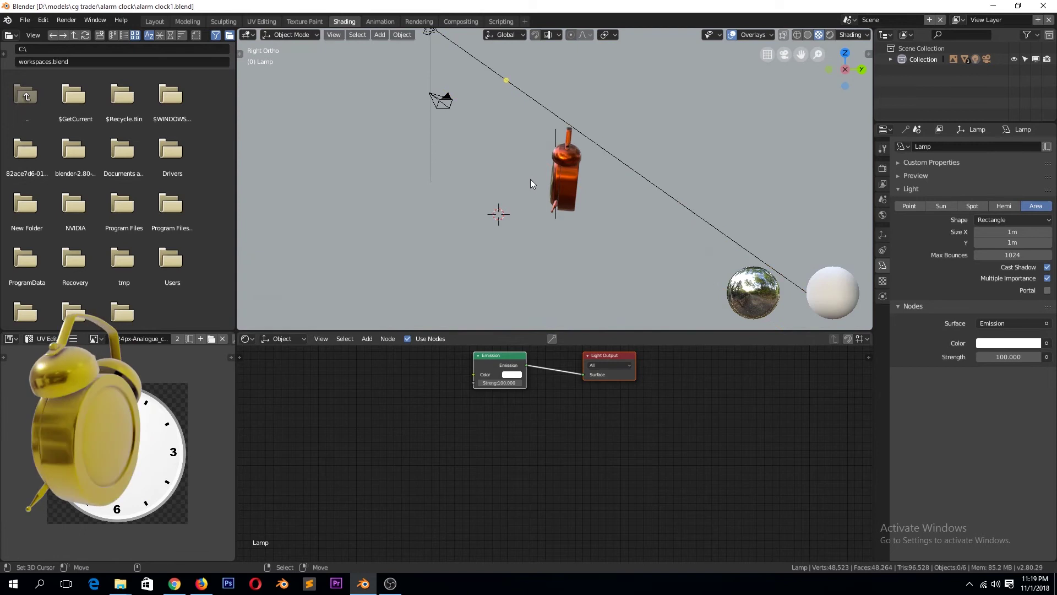
{"action": "middle_click_drag", "start_coordinate": [530, 180], "coordinate": [621, 243]}
{"action": "scroll", "coordinate": [678, 204], "scroll_direction": "up", "scroll_amount": 2}
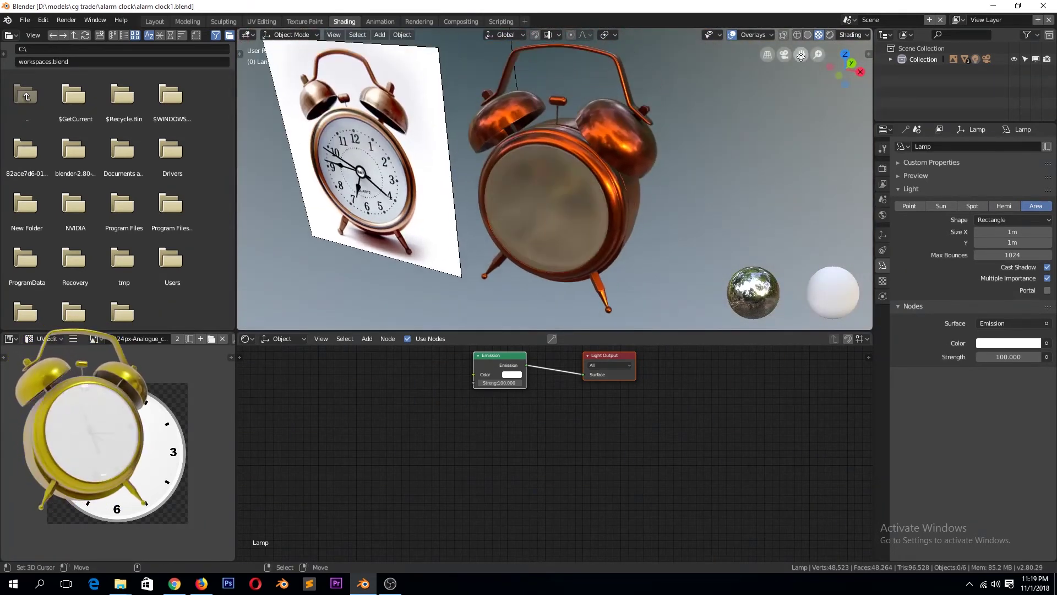
{"action": "scroll", "coordinate": [735, 160], "scroll_direction": "up", "scroll_amount": 2}
{"action": "left_click", "coordinate": [883, 215]}
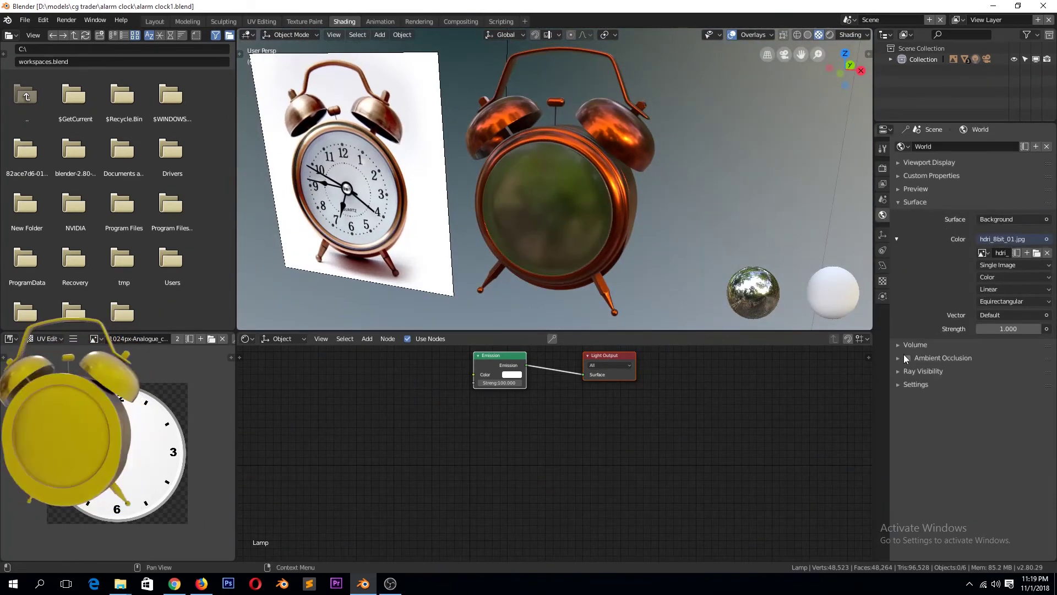
{"action": "left_click", "coordinate": [882, 168]}
{"action": "left_click", "coordinate": [898, 332]}
Save the file and switch the viewport to Solid shading.
{"action": "key", "text": "ctrl+s"}
{"action": "middle_click_drag", "start_coordinate": [656, 235], "coordinate": [642, 239]}
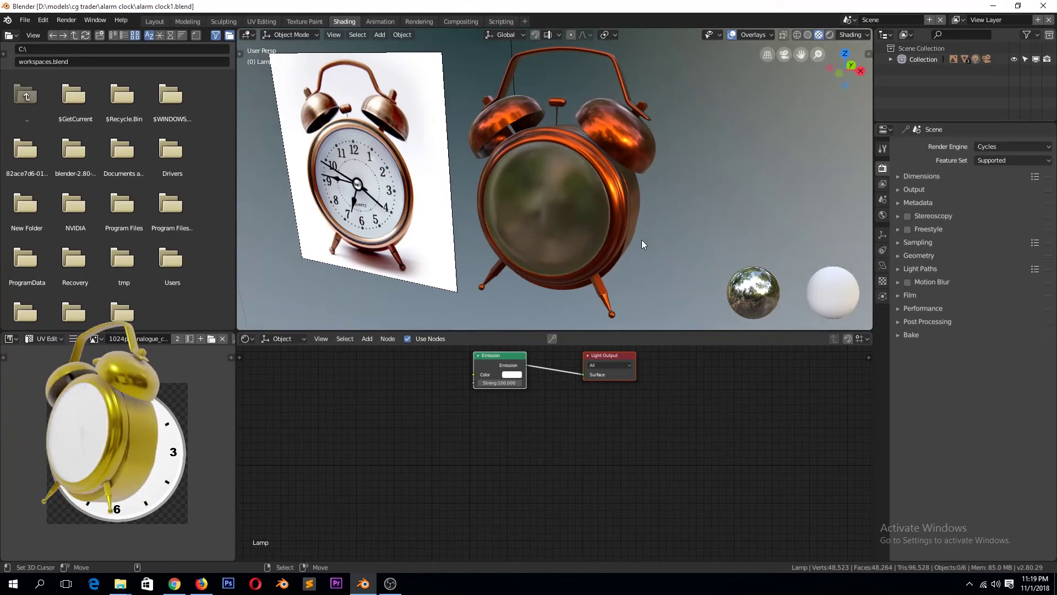
{"action": "key", "text": "KP_1"}
{"action": "left_click", "coordinate": [695, 212]}
Add a plane, stand it upright at 90° on X, and scale it thin along X.
{"action": "scroll", "coordinate": [686, 225], "scroll_direction": "down", "scroll_amount": 8}
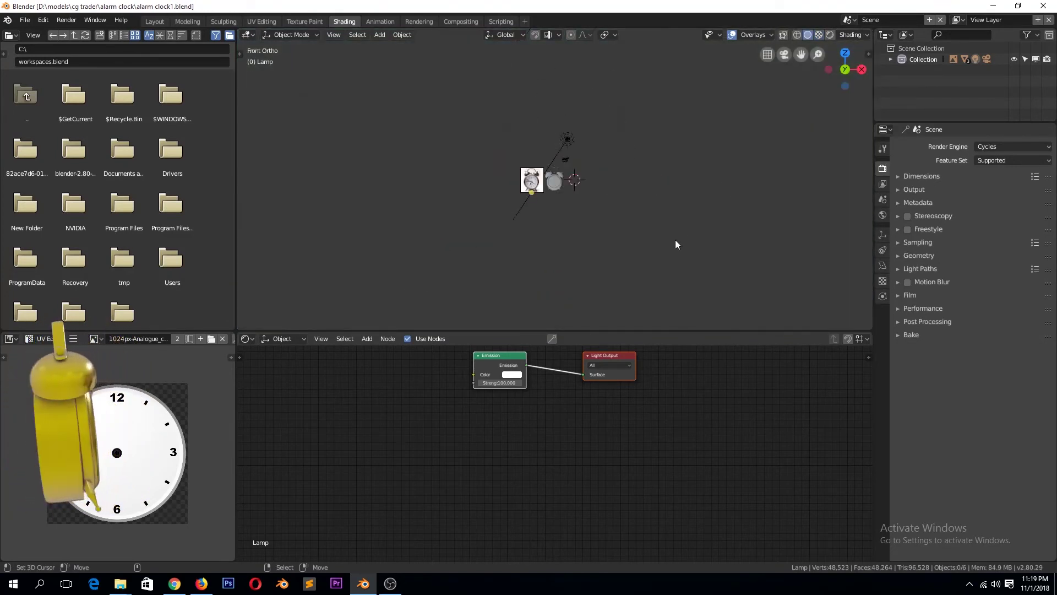
{"action": "scroll", "coordinate": [688, 209], "scroll_direction": "up", "scroll_amount": 2}
{"action": "scroll", "coordinate": [671, 161], "scroll_direction": "up", "scroll_amount": 5}
{"action": "key", "text": "shift+a"}
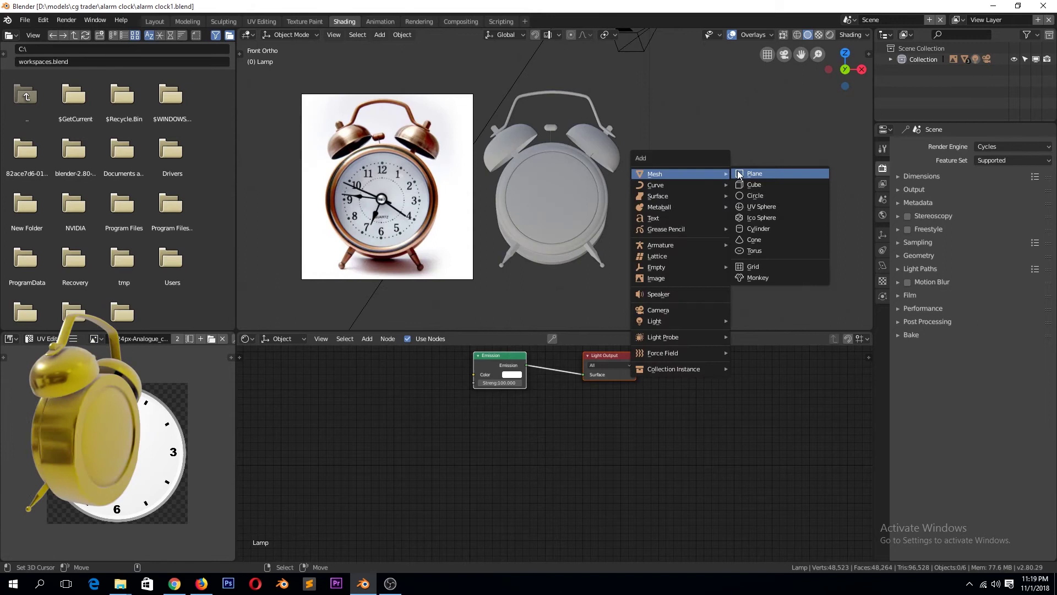
{"action": "left_click", "coordinate": [740, 172]}
{"action": "key", "text": "r"}
{"action": "key", "text": "x"}
{"action": "key", "text": "9"}
{"action": "key", "text": "0"}
{"action": "key", "text": "Return"}
{"action": "key", "text": "s"}
{"action": "key", "text": "x"}
{"action": "left_click", "coordinate": [722, 173]}
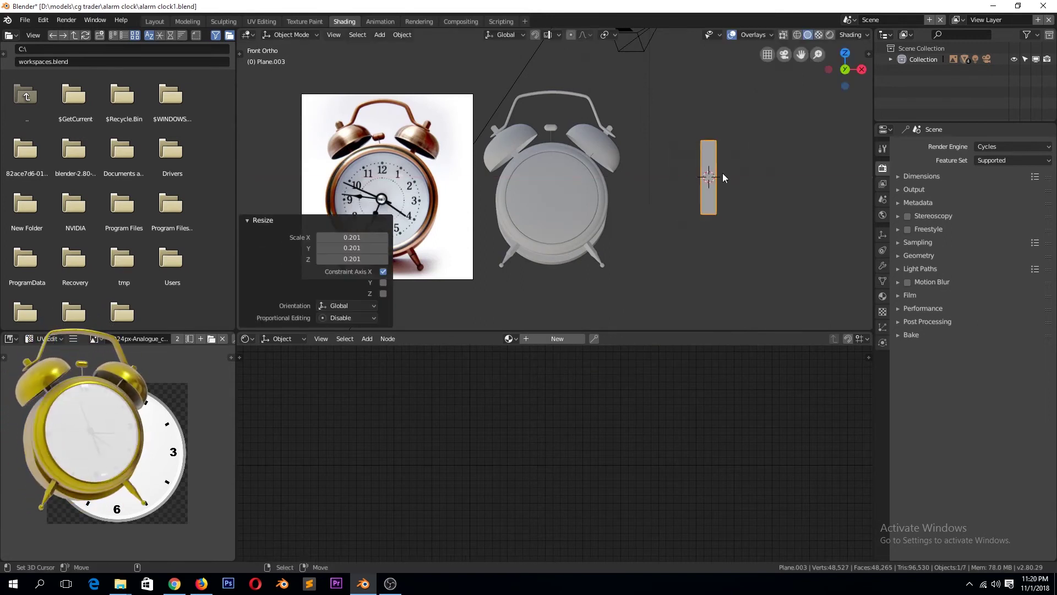
{"action": "key", "text": "KP_Decimal"}
Loop-cut the strip and vertex-bevel the centre loop into a diamond.
{"action": "key", "text": "Tab"}
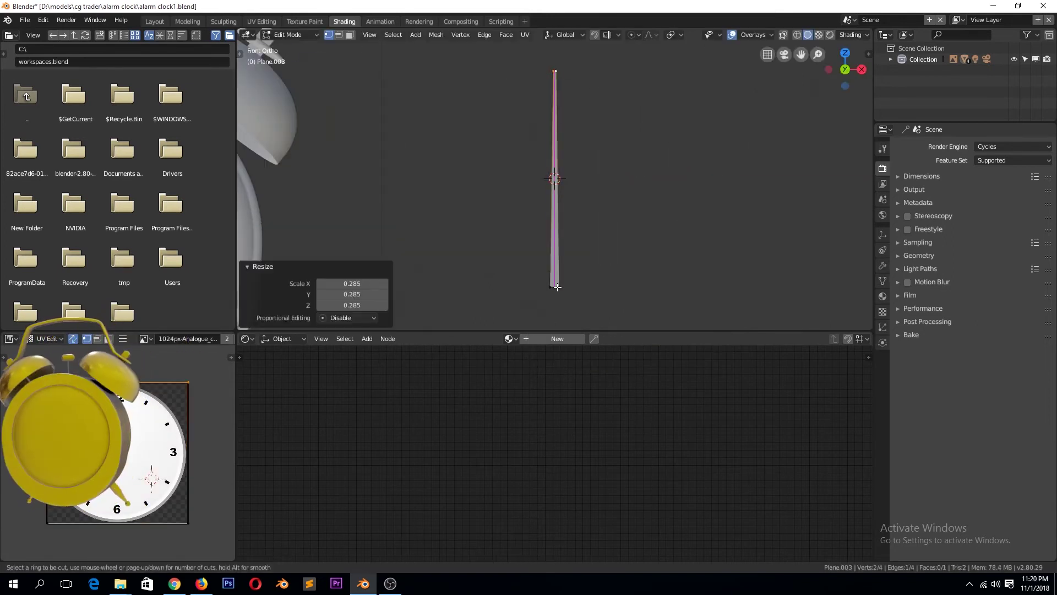
{"action": "key", "text": "ctrl+r"}
{"action": "left_click", "coordinate": [555, 261]}
{"action": "left_click", "coordinate": [559, 260]}
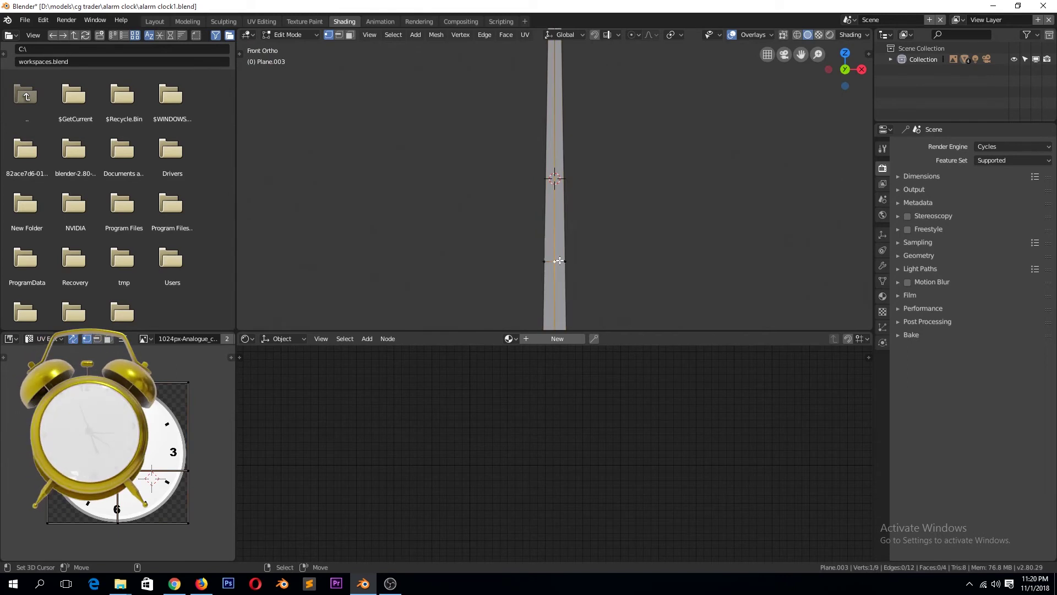
{"action": "left_click", "coordinate": [611, 220]}
{"action": "key", "text": "ctrl+r"}
{"action": "left_click", "coordinate": [566, 272]}
{"action": "right_click", "coordinate": [566, 272]}
{"action": "key", "text": "ctrl+shift+b"}
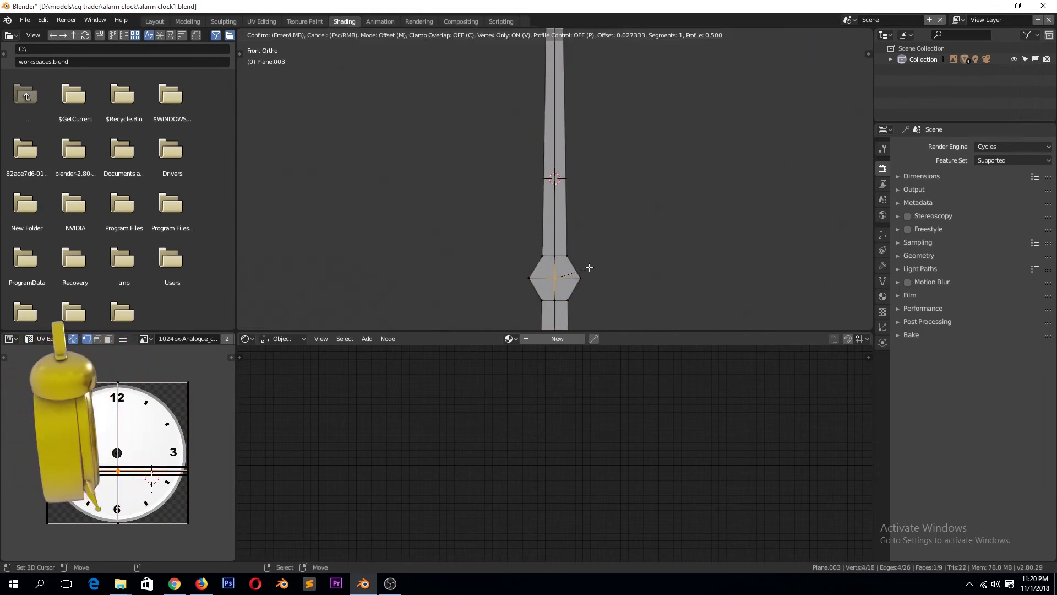
{"action": "key", "text": "Tab"}
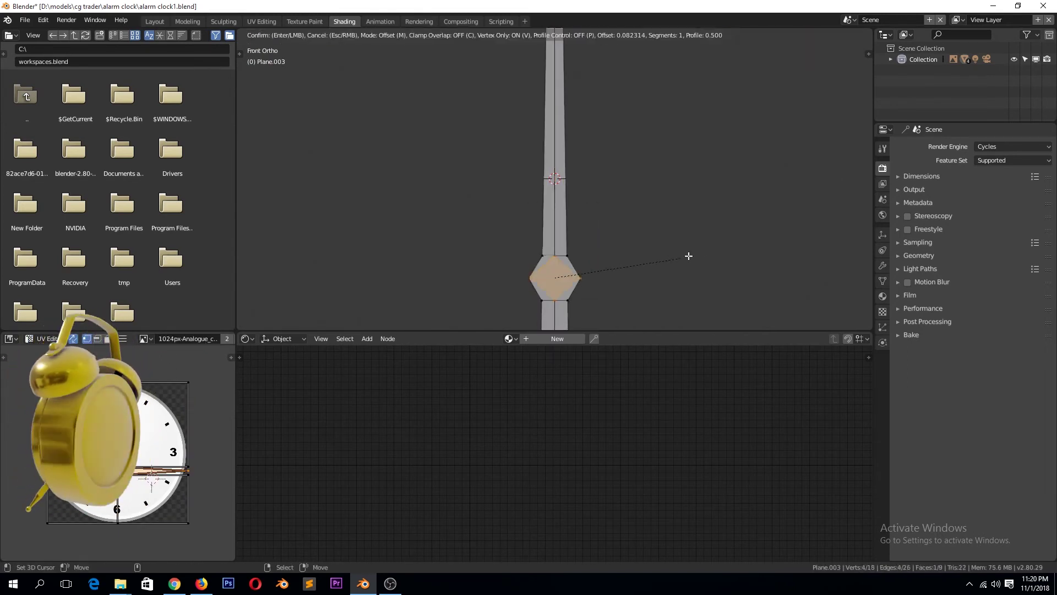
{"action": "left_click", "coordinate": [715, 250]}
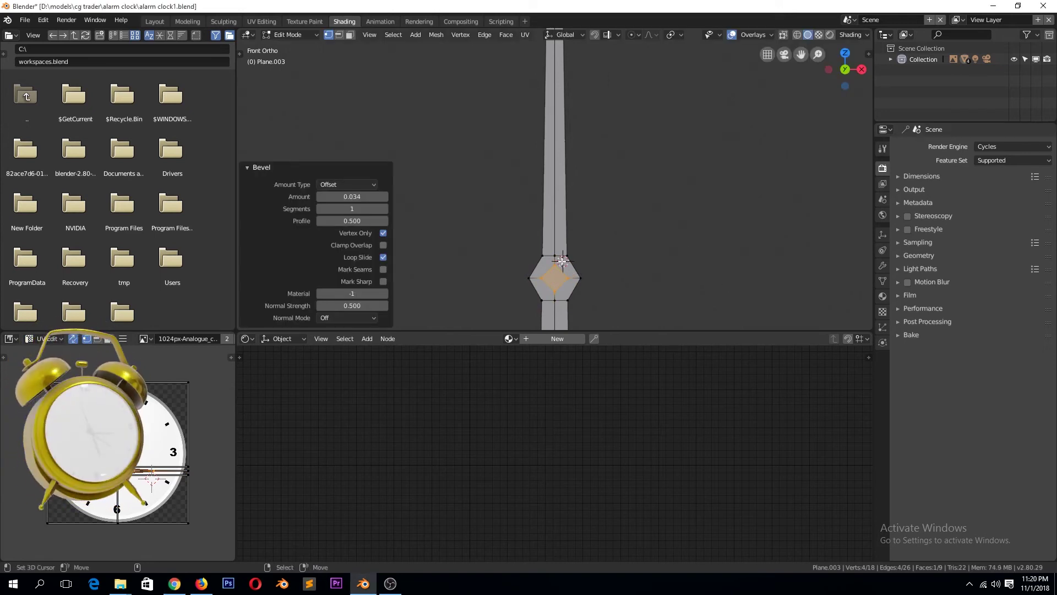
{"action": "key", "text": "KP_Decimal"}
Loop-cut the diamond, round it with To Sphere, delete the inner faces, and join two vertices.
{"action": "key", "text": "ctrl+r"}
{"action": "left_click", "coordinate": [550, 158]}
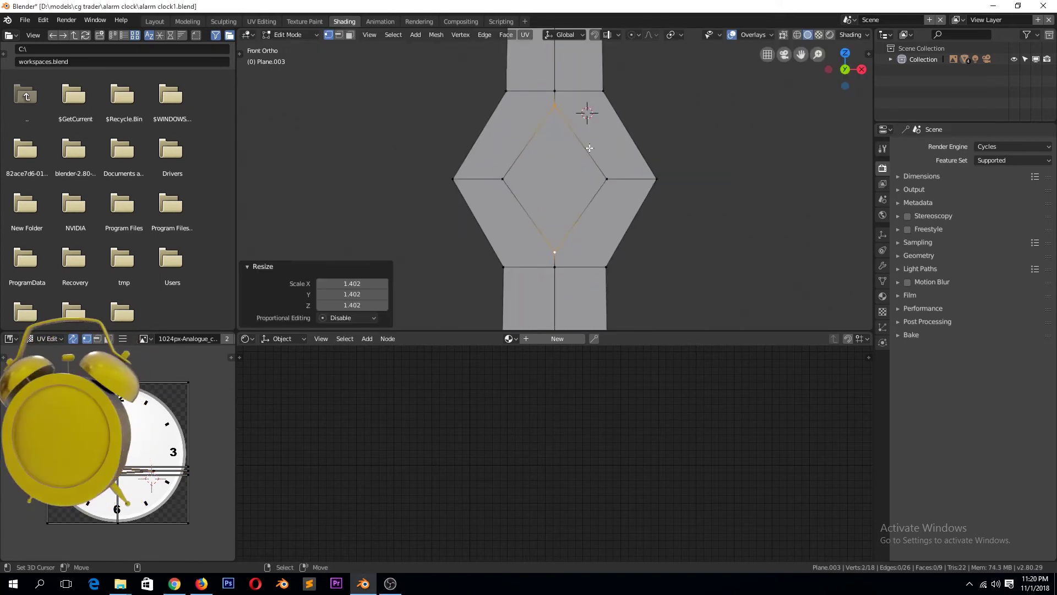
{"action": "right_click", "coordinate": [550, 158]}
{"action": "key", "text": "ctrl+KP_Add"}
{"action": "left_click", "coordinate": [614, 203]}
{"action": "scroll", "coordinate": [577, 180], "scroll_direction": "down", "scroll_amount": 1}
{"action": "key", "text": "x"}
{"action": "left_click", "coordinate": [577, 179]}
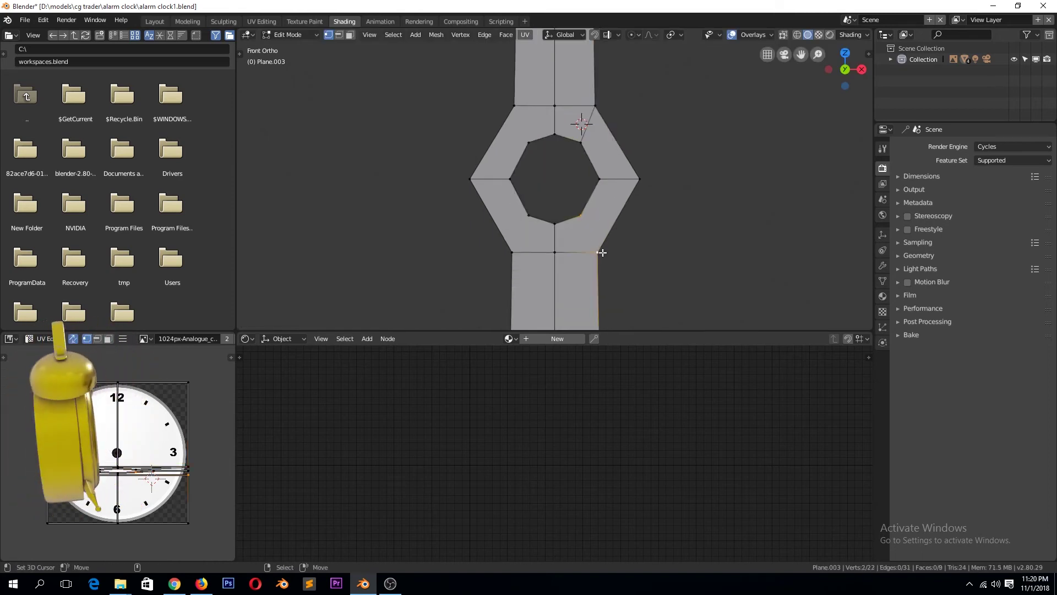
{"action": "left_click", "coordinate": [512, 252], "text": "shift"}
{"action": "key", "text": "j"}
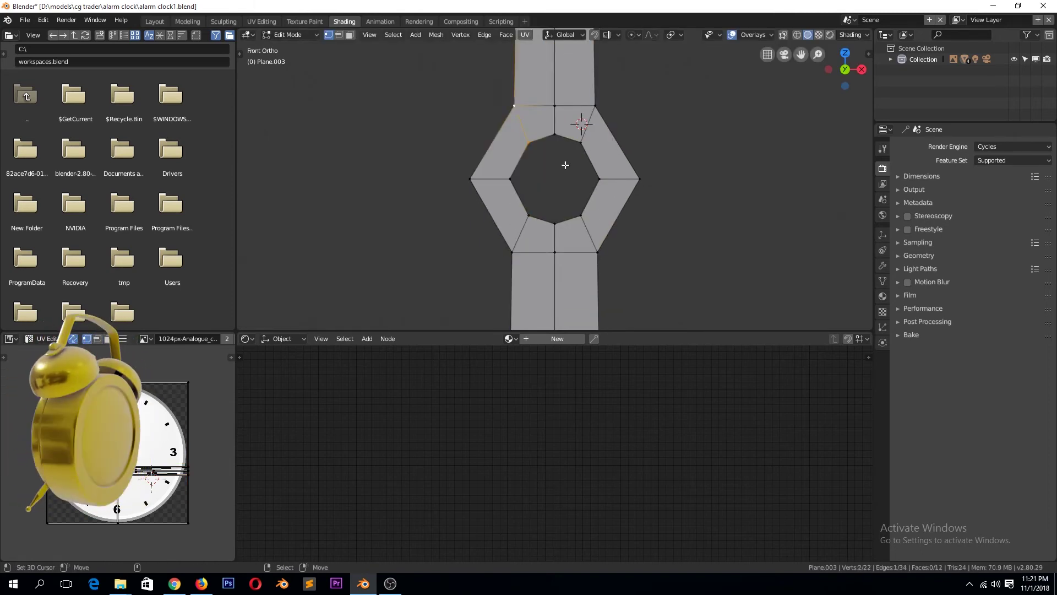
{"action": "key", "text": "alt+a"}
{"action": "scroll", "coordinate": [566, 113], "scroll_direction": "down", "scroll_amount": 1}
{"action": "scroll", "coordinate": [567, 118], "scroll_direction": "down", "scroll_amount": 3}
Move the selected hand edge loops along Y and add a loop cut around the ring.
{"action": "scroll", "coordinate": [573, 130], "scroll_direction": "up", "scroll_amount": 3}
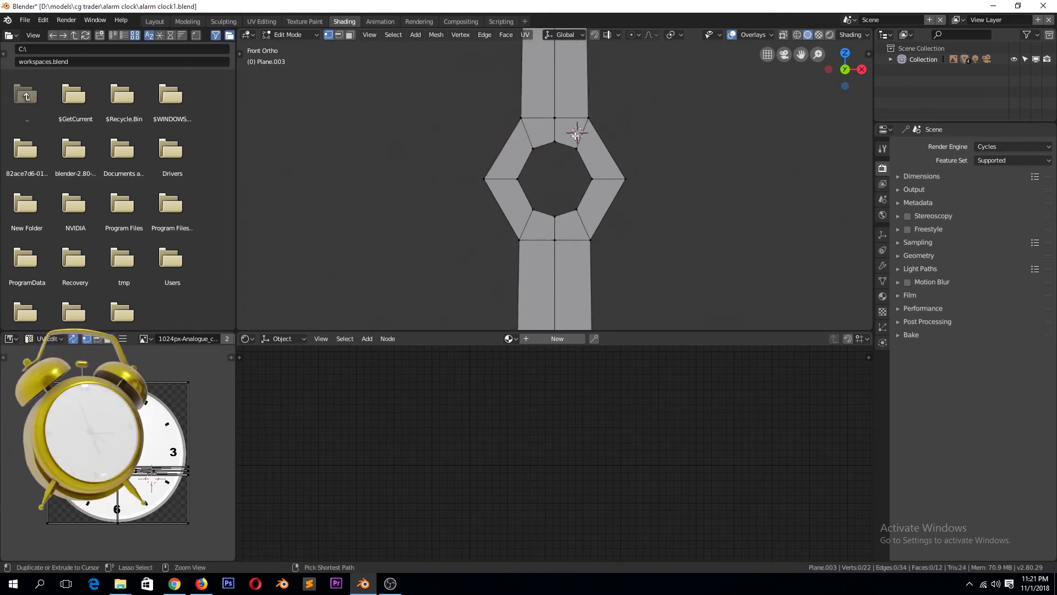
{"action": "left_click", "coordinate": [578, 132]}
{"action": "left_click", "coordinate": [554, 237], "text": "alt+shift"}
{"action": "middle_click_drag", "start_coordinate": [555, 237], "coordinate": [566, 210]}
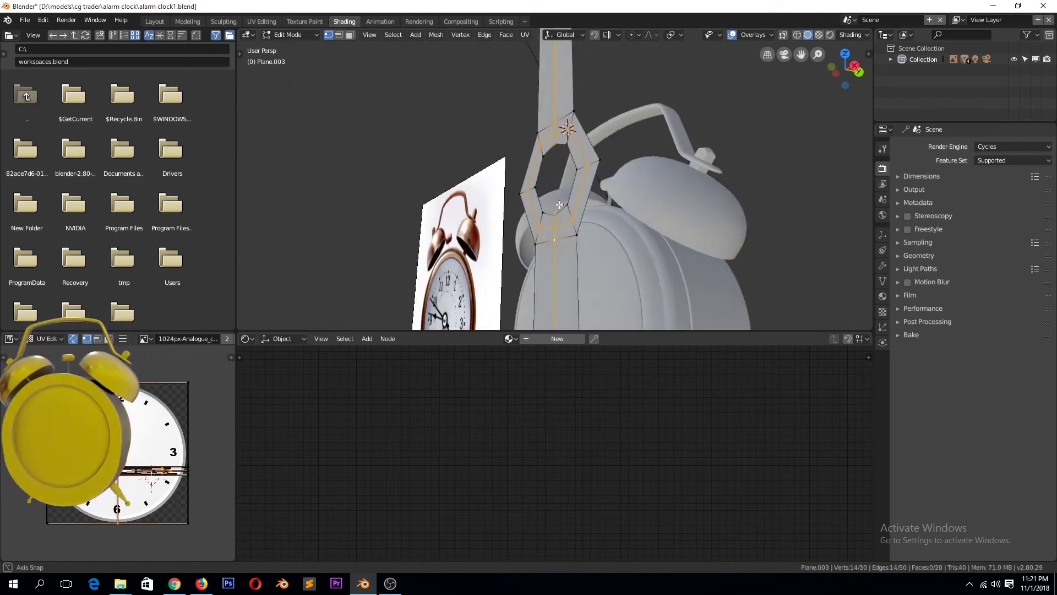
{"action": "key", "text": "g"}
{"action": "key", "text": "y"}
{"action": "left_click", "coordinate": [561, 209]}
{"action": "key", "text": "ctrl+r"}
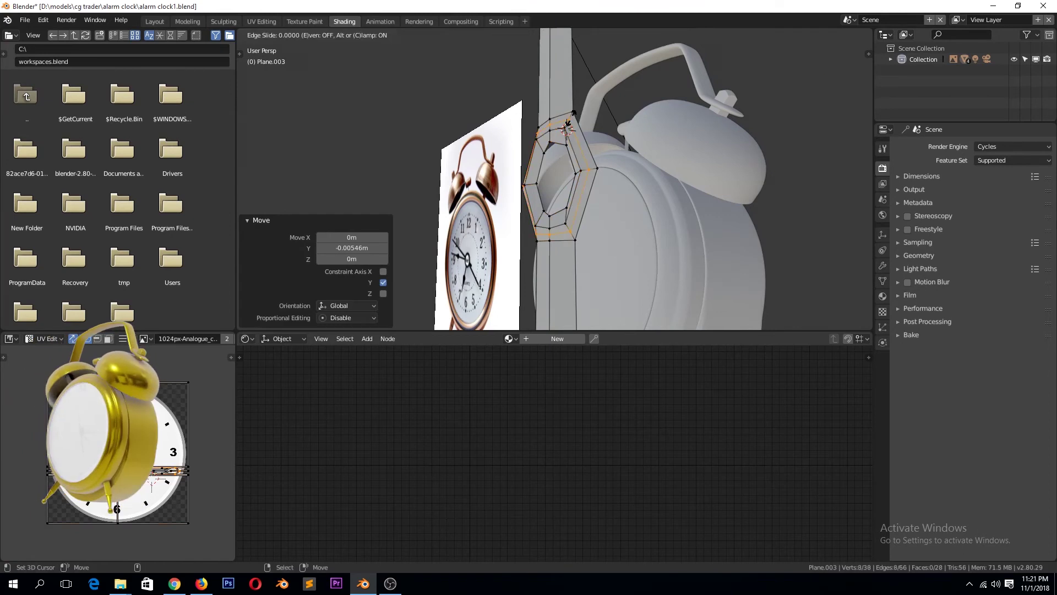
{"action": "left_click", "coordinate": [561, 112]}
{"action": "key", "text": "KP_1"}
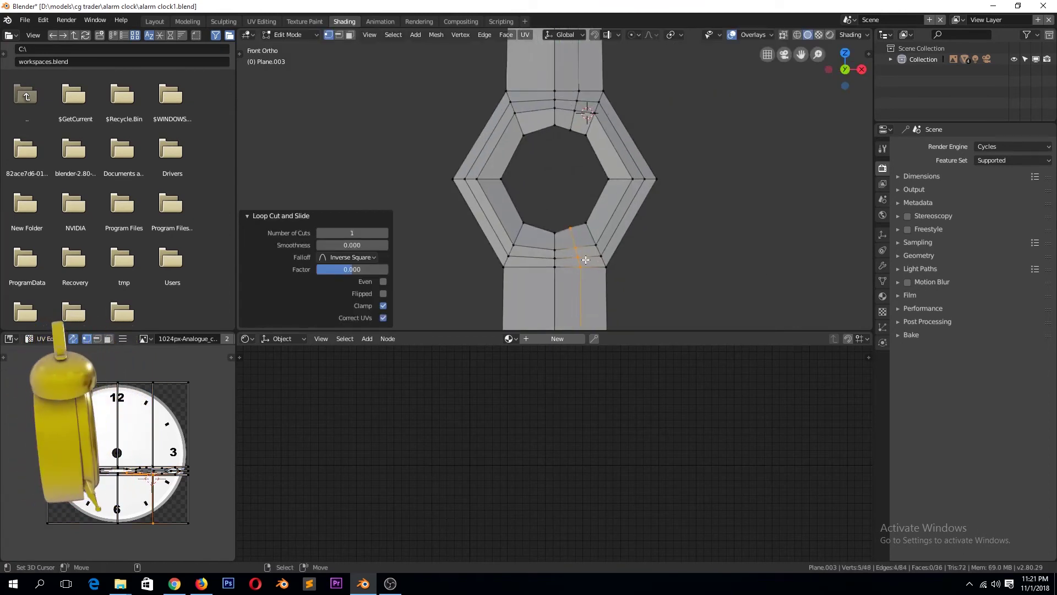
Merge the stray lower and upper vertex pairs at the hub ring.
{"action": "left_click", "coordinate": [585, 259]}
{"action": "key", "text": "alt+m"}
{"action": "left_click", "coordinate": [574, 256]}
{"action": "left_click", "coordinate": [577, 100]}
{"action": "left_click", "coordinate": [580, 88], "text": "shift"}
{"action": "left_click", "coordinate": [588, 121]}
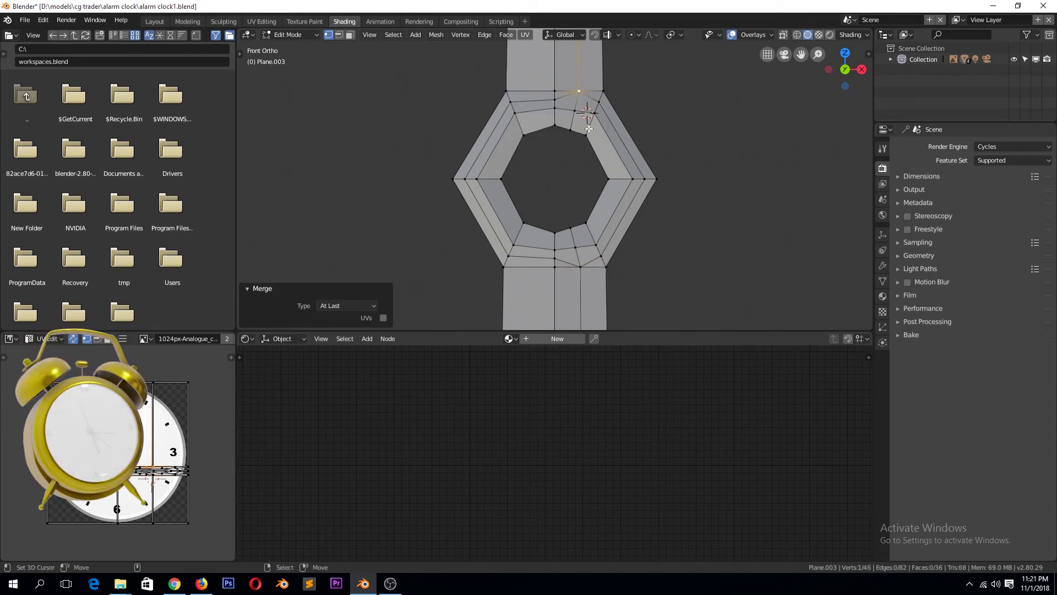
Nudge a vertical edge loop of the hand along Y, redoing the move once.
{"action": "left_click", "coordinate": [580, 297], "text": "alt"}
{"action": "scroll", "coordinate": [569, 282], "scroll_direction": "down", "scroll_amount": 4}
{"action": "scroll", "coordinate": [568, 282], "scroll_direction": "down", "scroll_amount": 3}
{"action": "middle_click_drag", "start_coordinate": [569, 281], "coordinate": [544, 234]}
{"action": "key", "text": "g"}
{"action": "key", "text": "y"}
{"action": "left_click", "coordinate": [545, 237]}
{"action": "key", "text": "ctrl+z"}
{"action": "key", "text": "g"}
{"action": "key", "text": "y"}
{"action": "left_click", "coordinate": [543, 234]}
Box-select the hand's left half in front view and delete those vertices.
{"action": "key", "text": "KP_1"}
{"action": "scroll", "coordinate": [539, 230], "scroll_direction": "up", "scroll_amount": 2}
{"action": "left_click_drag", "start_coordinate": [495, 155], "coordinate": [537, 237], "text": "shift"}
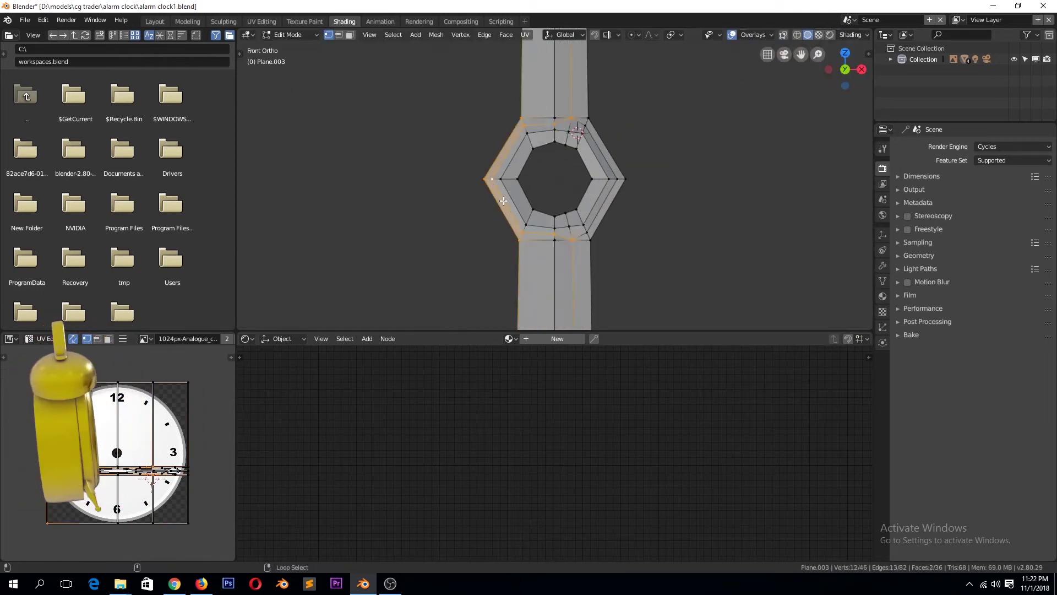
{"action": "scroll", "coordinate": [514, 193], "scroll_direction": "down", "scroll_amount": 2}
{"action": "scroll", "coordinate": [517, 220], "scroll_direction": "down", "scroll_amount": 2}
{"action": "key", "text": "x"}
{"action": "left_click", "coordinate": [542, 274]}
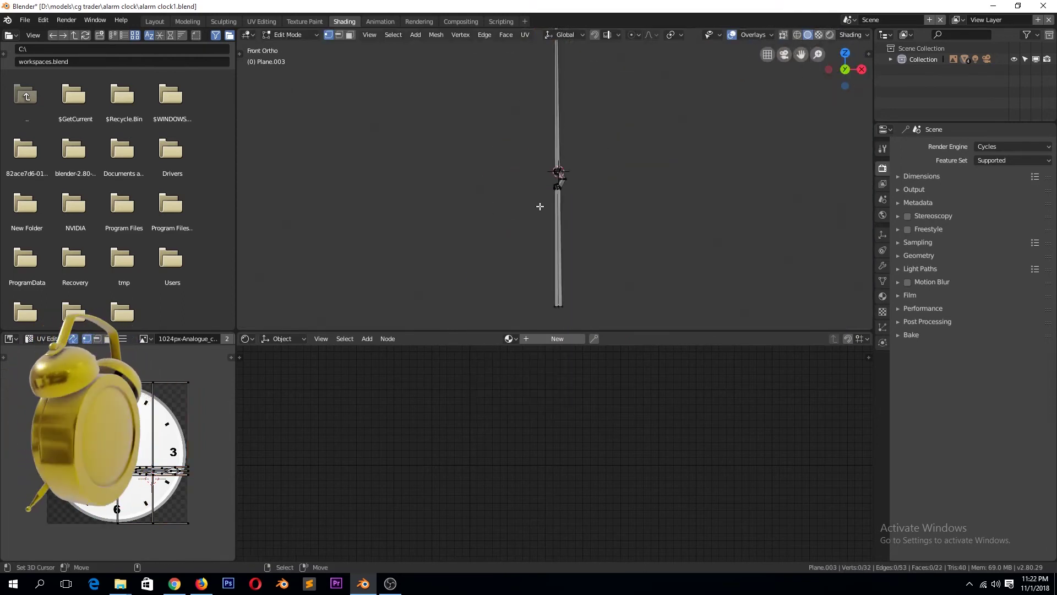
Back in Object Mode, set the hand's origin to its geometry.
{"action": "left_click", "coordinate": [572, 250]}
{"action": "key", "text": "Tab"}
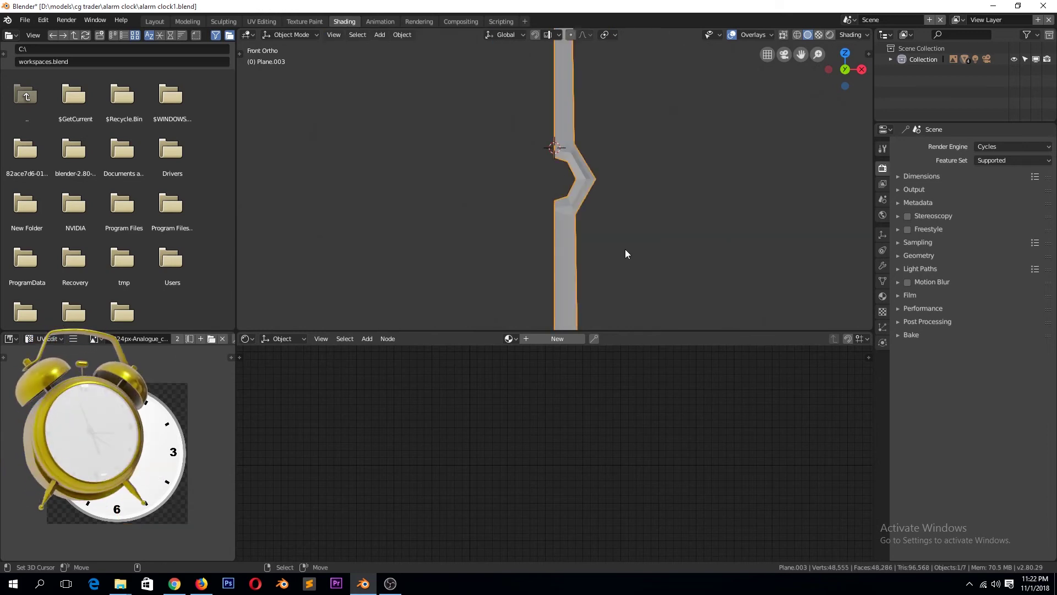
{"action": "left_click", "coordinate": [402, 35]}
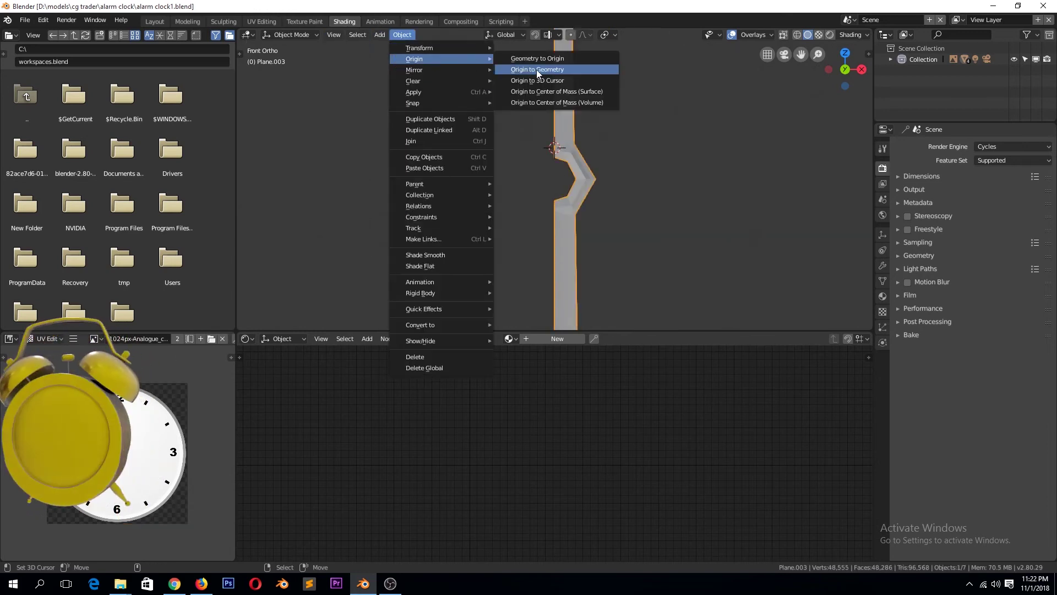
{"action": "left_click", "coordinate": [543, 81]}
{"action": "left_click", "coordinate": [402, 35]}
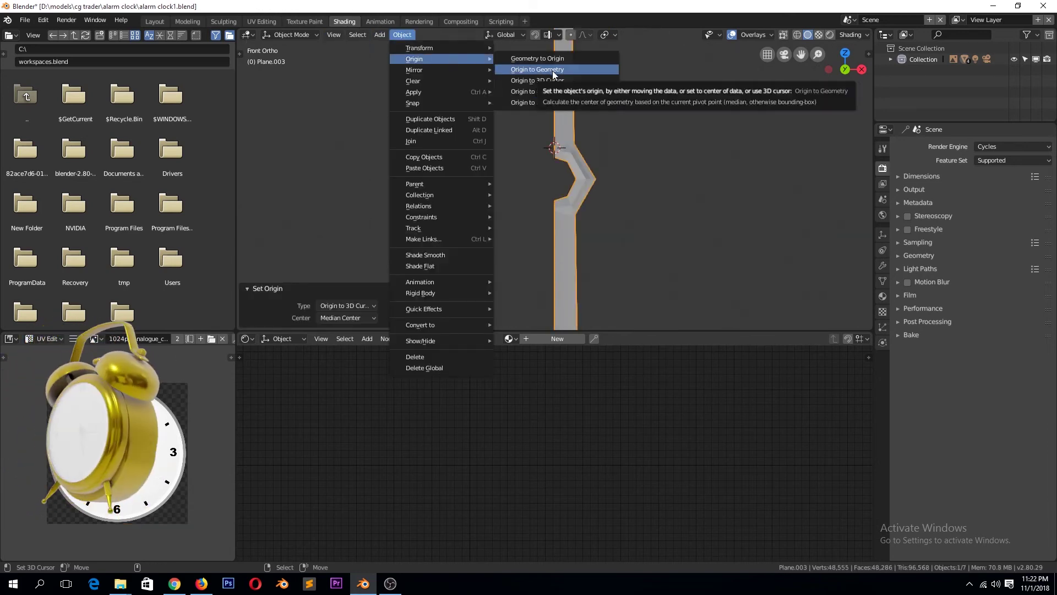
{"action": "left_click", "coordinate": [547, 70]}
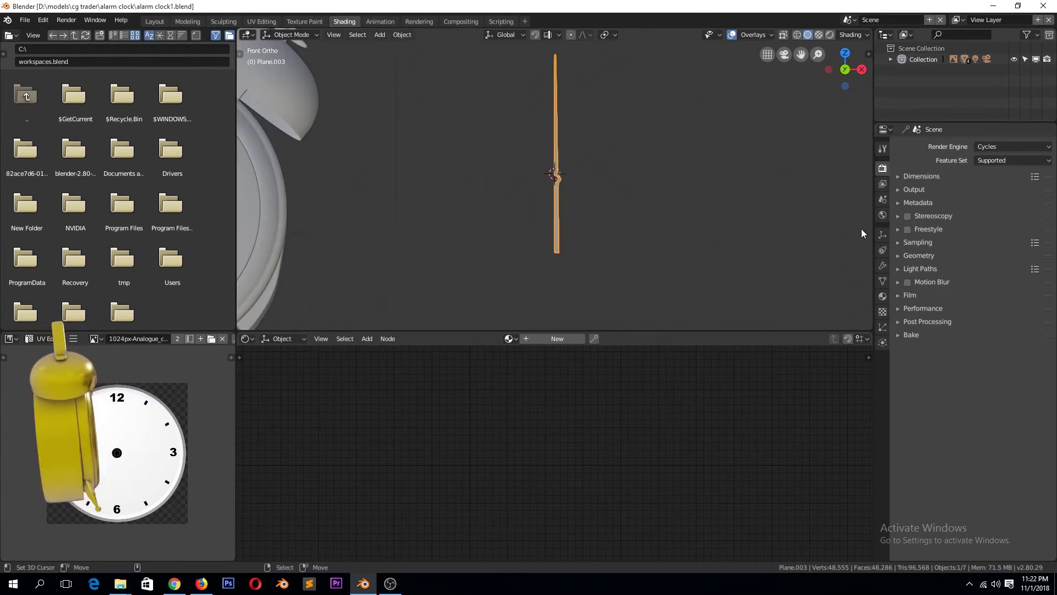
Add a Mirror modifier and a level 2 Subdivision Surface to the hand.
{"action": "left_click", "coordinate": [883, 266]}
{"action": "left_click", "coordinate": [925, 147]}
{"action": "left_click", "coordinate": [843, 258]}
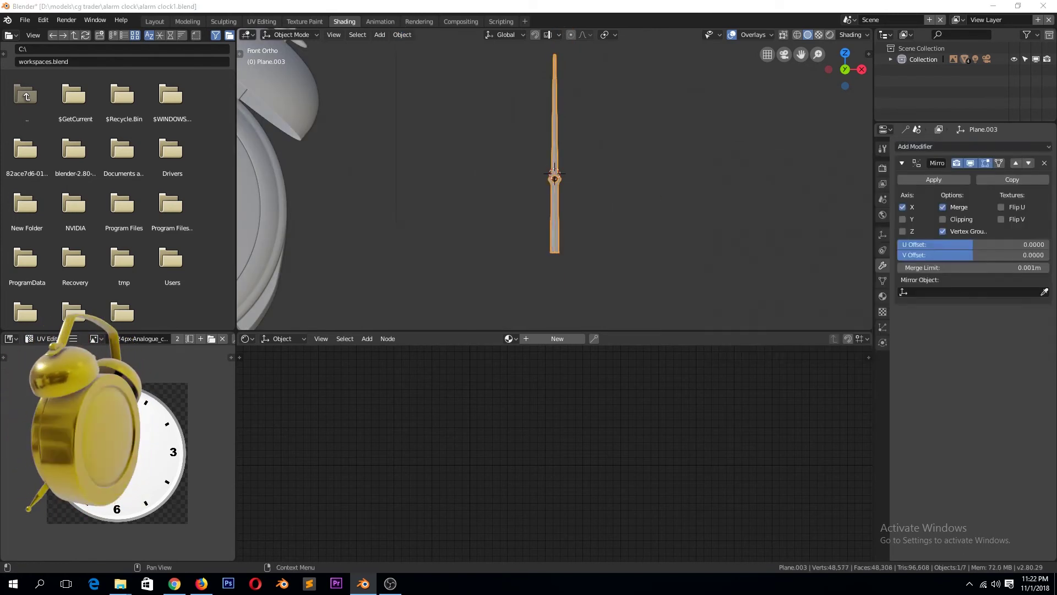
{"action": "scroll", "coordinate": [573, 219], "scroll_direction": "up", "scroll_amount": 2}
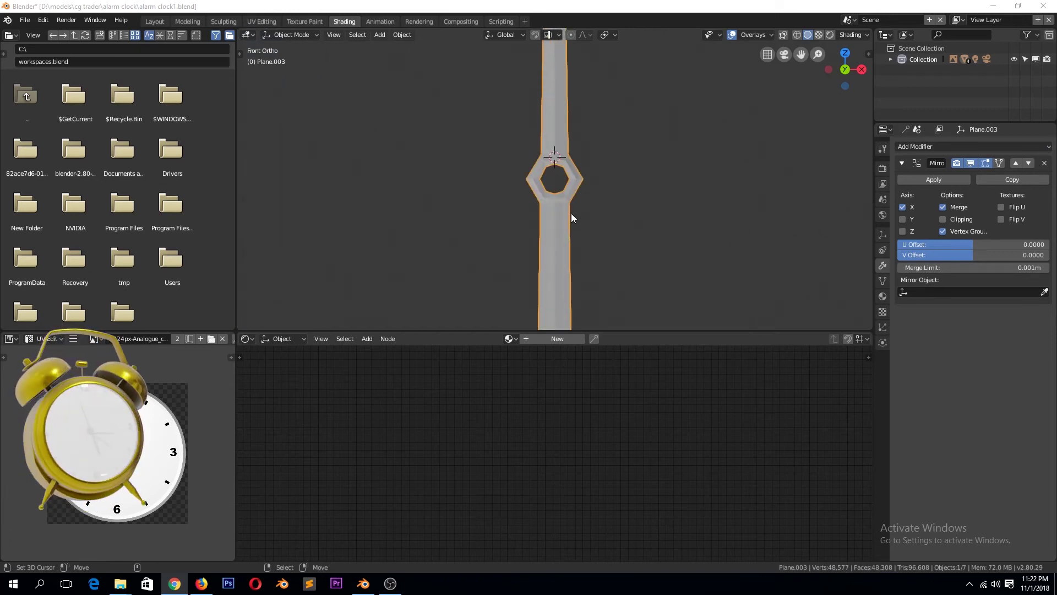
{"action": "scroll", "coordinate": [571, 217], "scroll_direction": "up", "scroll_amount": 3}
{"action": "key", "text": "ctrl+2"}
Add two loop cuts near the hand's edges and hub to tighten the subdivision.
{"action": "key", "text": "Tab"}
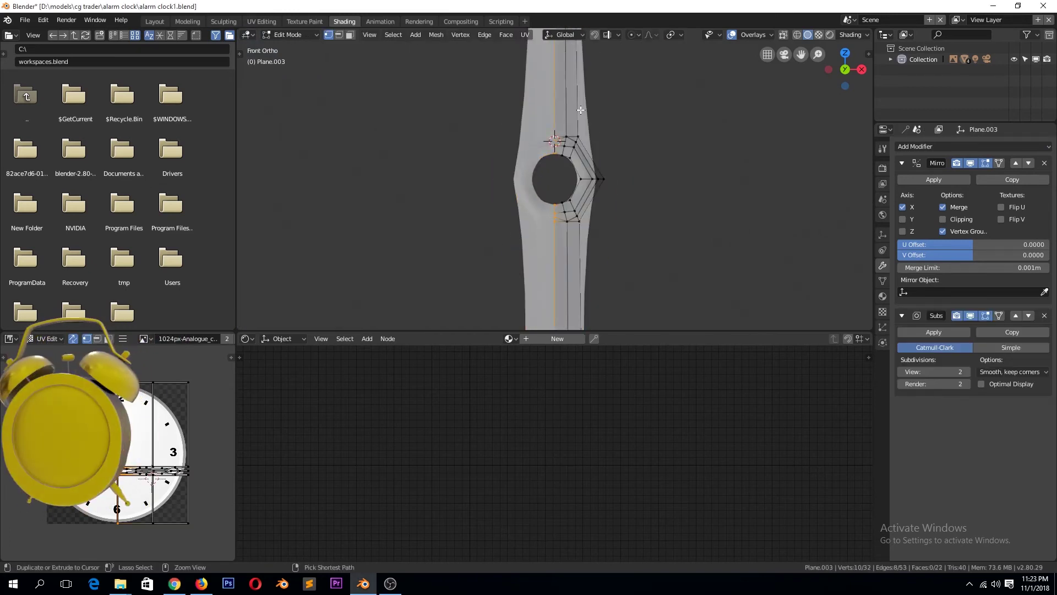
{"action": "key", "text": "ctrl+r"}
{"action": "left_click", "coordinate": [581, 226]}
{"action": "left_click", "coordinate": [614, 231]}
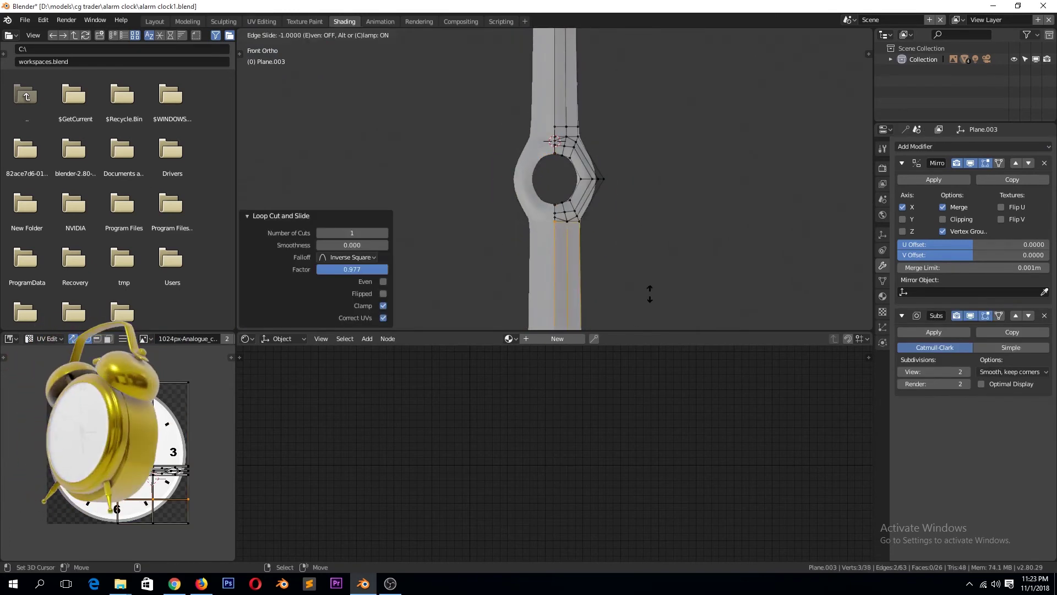
{"action": "scroll", "coordinate": [605, 291], "scroll_direction": "down", "scroll_amount": 4}
{"action": "key", "text": "ctrl+r"}
{"action": "left_click", "coordinate": [567, 262]}
Return to Object Mode and save the file.
{"action": "key", "text": "Tab"}
{"action": "key", "text": "ctrl+s"}
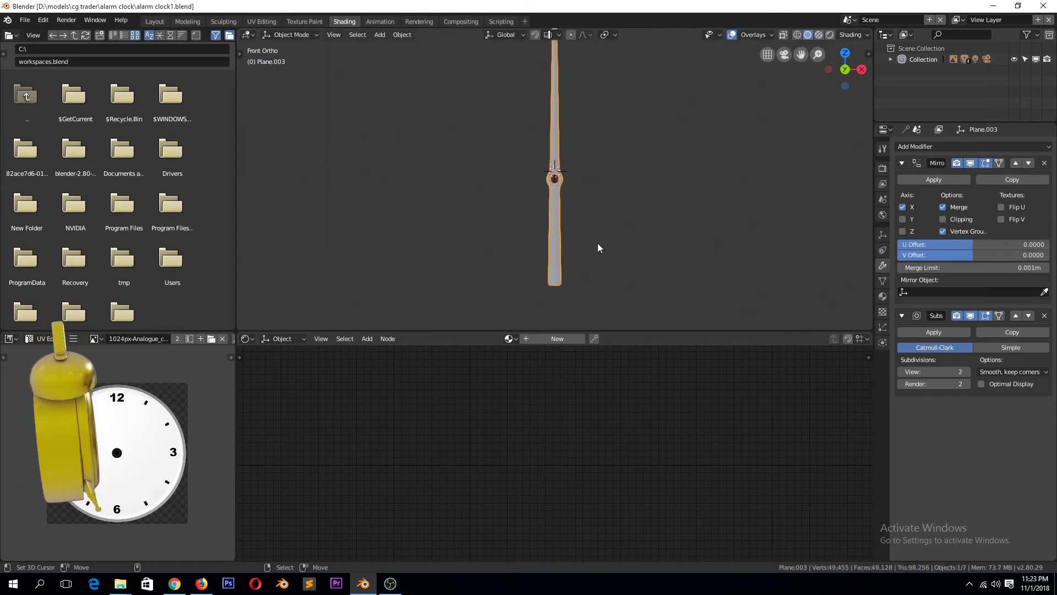
{"action": "scroll", "coordinate": [596, 243], "scroll_direction": "down", "scroll_amount": 4}
{"action": "key", "text": "KP_Decimal"}
Duplicate the clock hand in place and rotate the copy 90°.
{"action": "key", "text": "shift+d"}
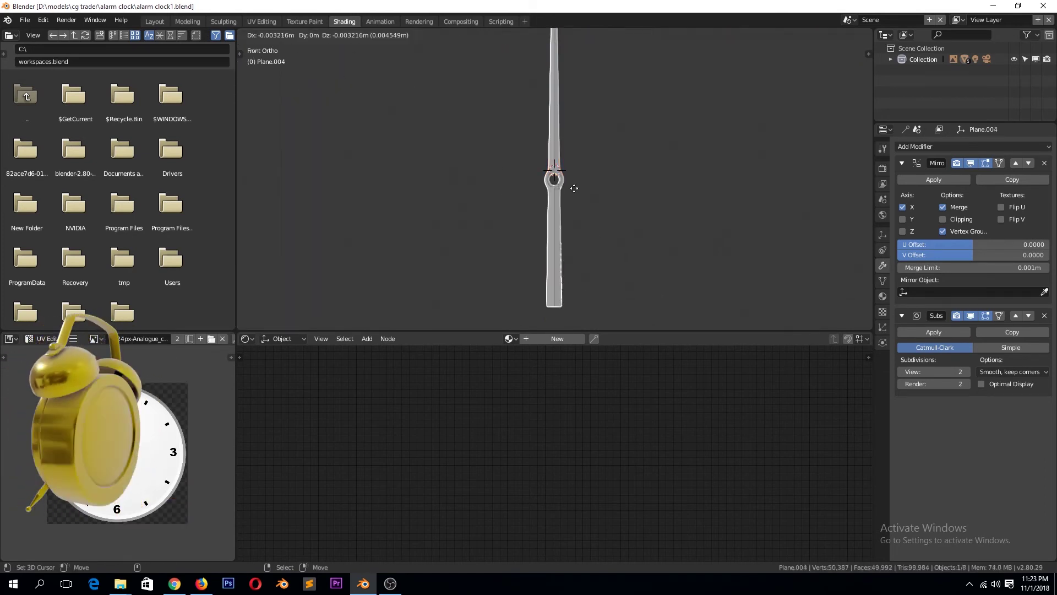
{"action": "right_click", "coordinate": [572, 211]}
{"action": "type", "text": "r90"}
{"action": "key", "text": "Return"}
{"action": "scroll", "coordinate": [605, 186], "scroll_direction": "up", "scroll_amount": 4}
{"action": "key", "text": "Tab"}
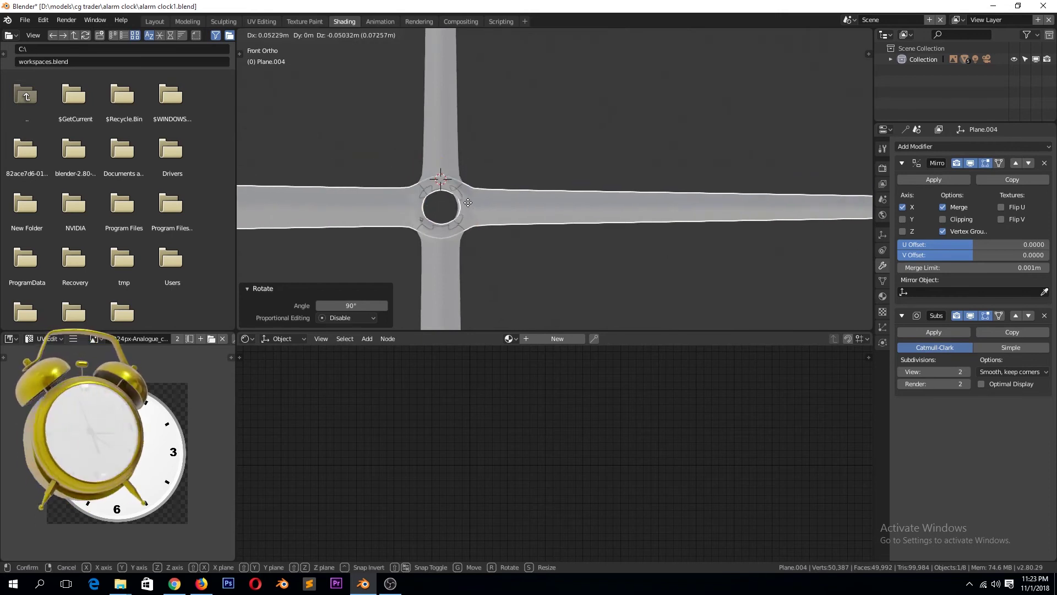
{"action": "key", "text": "KP_1"}
{"action": "scroll", "coordinate": [371, 185], "scroll_direction": "down", "scroll_amount": 3}
Collapse the copy's left arm into the hub and shorten its right arm along X.
{"action": "left_click_drag", "start_coordinate": [363, 171], "coordinate": [397, 204]}
{"action": "key", "text": "alt+m"}
{"action": "left_click", "coordinate": [762, 189]}
{"action": "key", "text": "g"}
{"action": "key", "text": "x"}
{"action": "left_click", "coordinate": [686, 199]}
{"action": "scroll", "coordinate": [696, 231], "scroll_direction": "up", "scroll_amount": 3}
{"action": "key", "text": "Tab"}
{"action": "scroll", "coordinate": [701, 236], "scroll_direction": "down", "scroll_amount": 3}
{"action": "scroll", "coordinate": [700, 239], "scroll_direction": "down", "scroll_amount": 5}
{"action": "scroll", "coordinate": [708, 231], "scroll_direction": "up", "scroll_amount": 5}
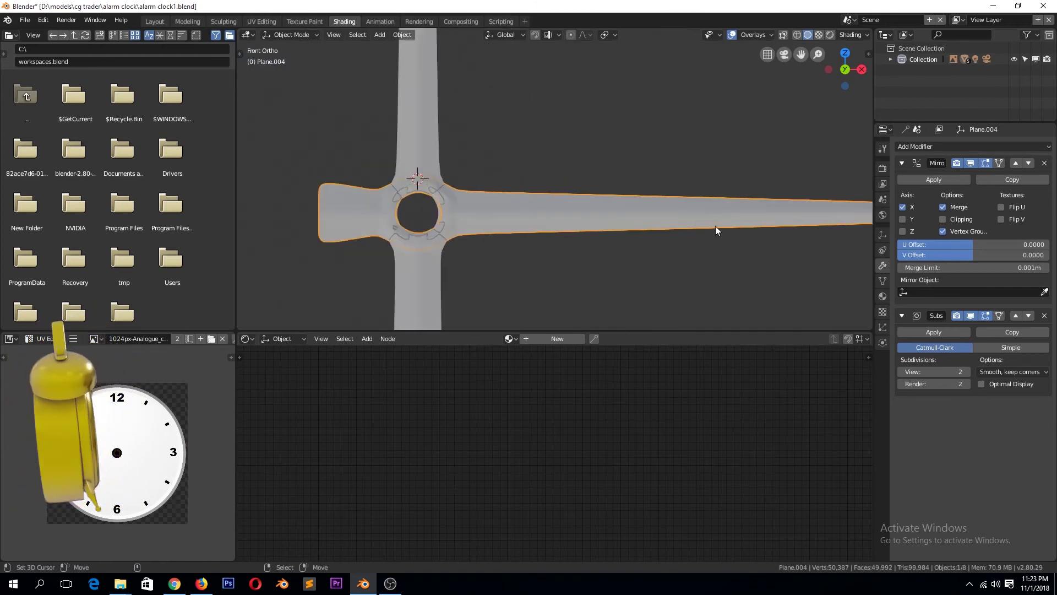
Add a loop cut near the tip, bevel it, and pull the centre vertex down.
{"action": "key", "text": "Tab"}
{"action": "key", "text": "ctrl+r"}
{"action": "left_click", "coordinate": [606, 187]}
{"action": "scroll", "coordinate": [660, 182], "scroll_direction": "up", "scroll_amount": 4}
{"action": "key", "text": "ctrl+b"}
{"action": "left_click", "coordinate": [560, 203]}
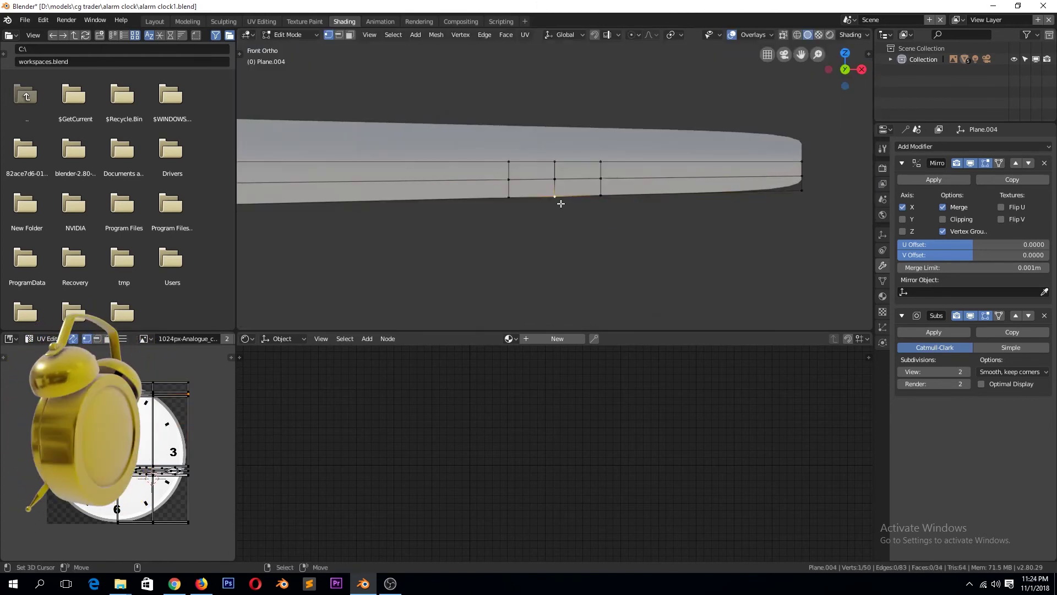
{"action": "key", "text": "g"}
{"action": "key", "text": "z"}
{"action": "left_click", "coordinate": [492, 188]}
Widen the tip bevel and adjust the tip vertex vertically to form a diamond point.
{"action": "left_click", "coordinate": [618, 188], "text": "alt+shift"}
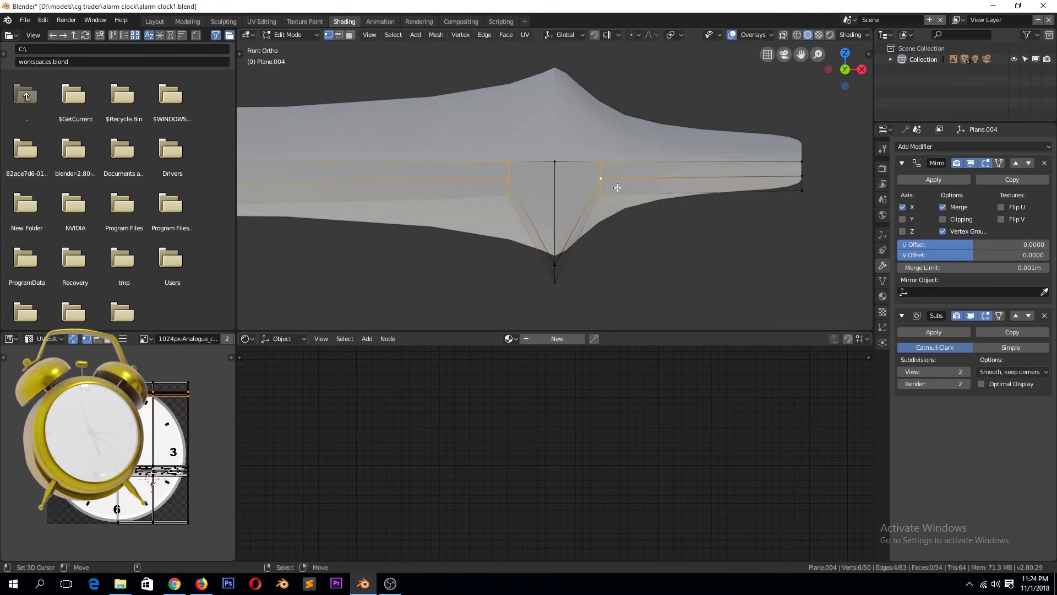
{"action": "scroll", "coordinate": [673, 195], "scroll_direction": "up", "scroll_amount": 2}
{"action": "left_click", "coordinate": [667, 193]}
{"action": "left_click", "coordinate": [555, 280]}
{"action": "key", "text": "g"}
{"action": "key", "text": "z"}
{"action": "left_click", "coordinate": [562, 243]}
{"action": "key", "text": "Tab"}
{"action": "scroll", "coordinate": [534, 223], "scroll_direction": "down", "scroll_amount": 8}
{"action": "scroll", "coordinate": [533, 222], "scroll_direction": "down", "scroll_amount": 3}
{"action": "scroll", "coordinate": [533, 222], "scroll_direction": "up", "scroll_amount": 4}
{"action": "scroll", "coordinate": [533, 223], "scroll_direction": "up", "scroll_amount": 3}
Duplicate the diamond-tipped hand and rotate the copy to a diagonal angle.
{"action": "left_click", "coordinate": [483, 175]}
{"action": "key", "text": "shift+d"}
{"action": "key", "text": "Escape"}
{"action": "key", "text": "r"}
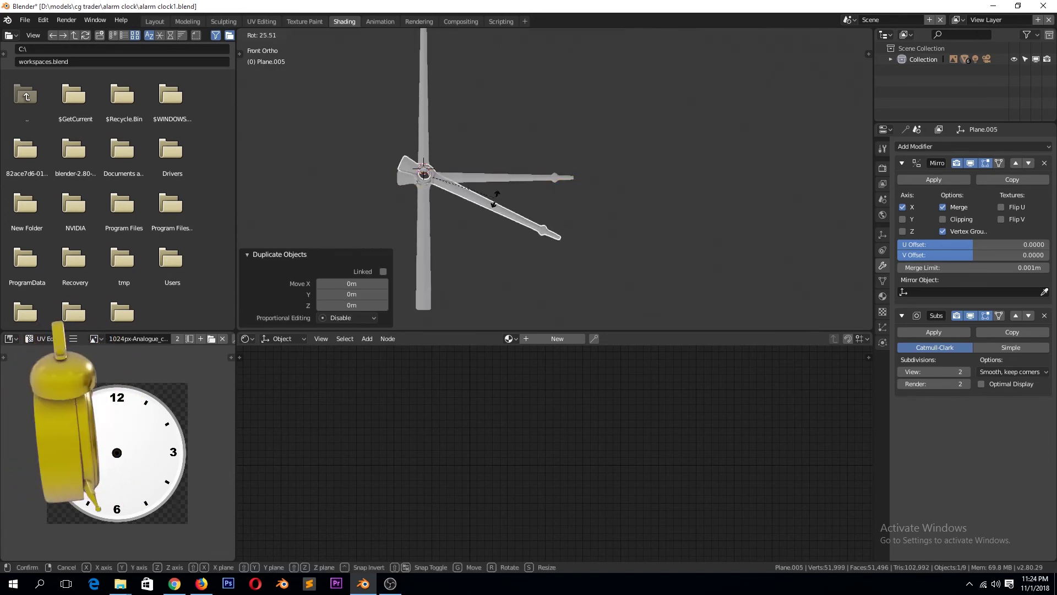
{"action": "left_click", "coordinate": [492, 208]}
{"action": "middle_click_drag", "start_coordinate": [490, 208], "coordinate": [455, 208]}
Select the hands and clock body, and snap the 3D cursor to the body.
{"action": "left_click", "coordinate": [480, 127]}
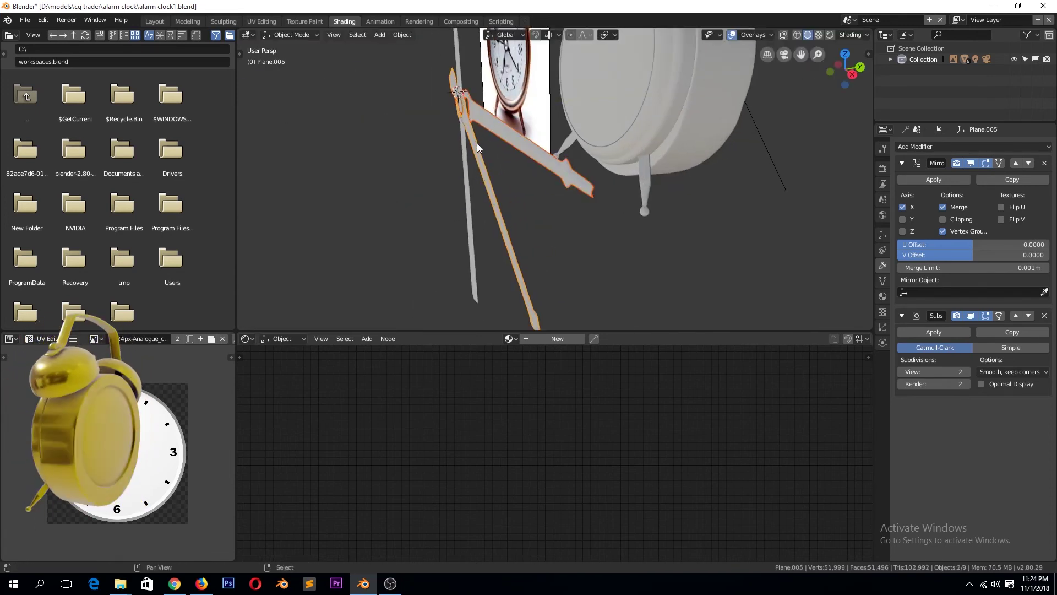
{"action": "left_click", "coordinate": [458, 150], "text": "shift"}
{"action": "key", "text": "KP_1"}
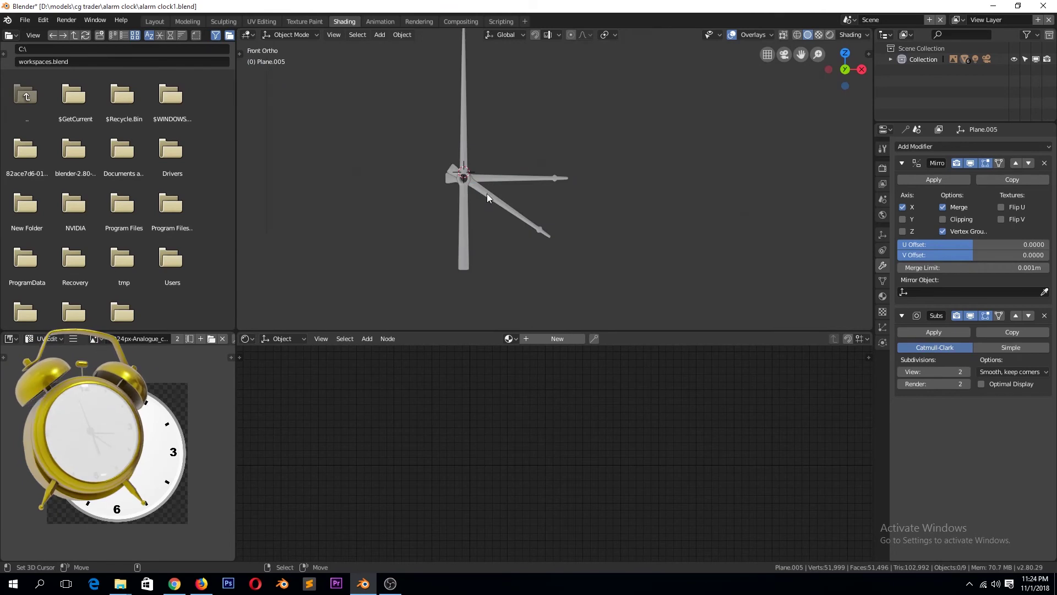
{"action": "scroll", "coordinate": [487, 193], "scroll_direction": "down", "scroll_amount": 3}
{"action": "scroll", "coordinate": [500, 193], "scroll_direction": "down", "scroll_amount": 3}
{"action": "left_click", "coordinate": [392, 188]}
{"action": "key", "text": "shift+s"}
{"action": "left_click", "coordinate": [435, 210]}
Move the three hands over the clock face, just in front of it from the side.
{"action": "left_click", "coordinate": [547, 186]}
{"action": "key", "text": "g"}
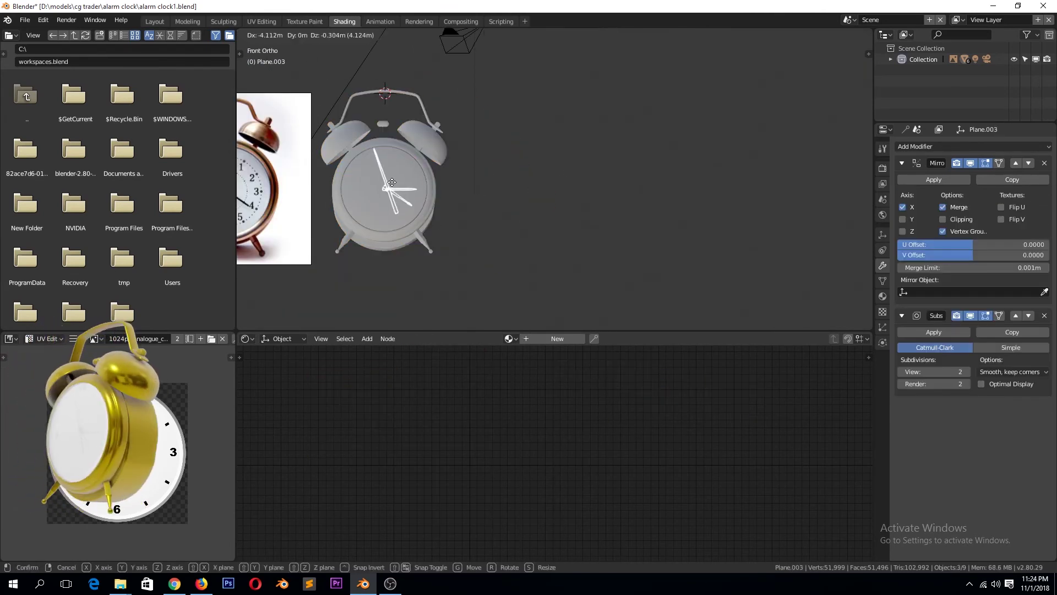
{"action": "left_click", "coordinate": [394, 182]}
{"action": "key", "text": "KP_3"}
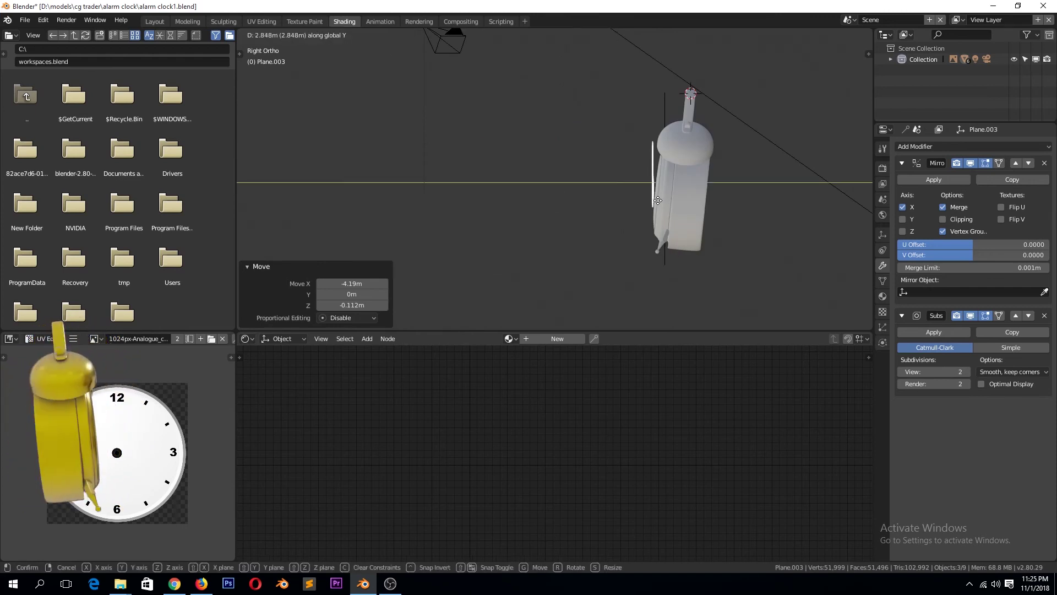
{"action": "left_click", "coordinate": [666, 204]}
{"action": "scroll", "coordinate": [666, 203], "scroll_direction": "up", "scroll_amount": 3}
{"action": "scroll", "coordinate": [660, 212], "scroll_direction": "down", "scroll_amount": 2}
In wireframe shading, offset the hands 0.24 m along Y and rotate them slightly.
{"action": "key", "text": "z"}
{"action": "left_click", "coordinate": [595, 252]}
{"action": "scroll", "coordinate": [566, 219], "scroll_direction": "up", "scroll_amount": 3}
{"action": "key", "text": "g"}
{"action": "left_click", "coordinate": [658, 196]}
{"action": "key", "text": "r"}
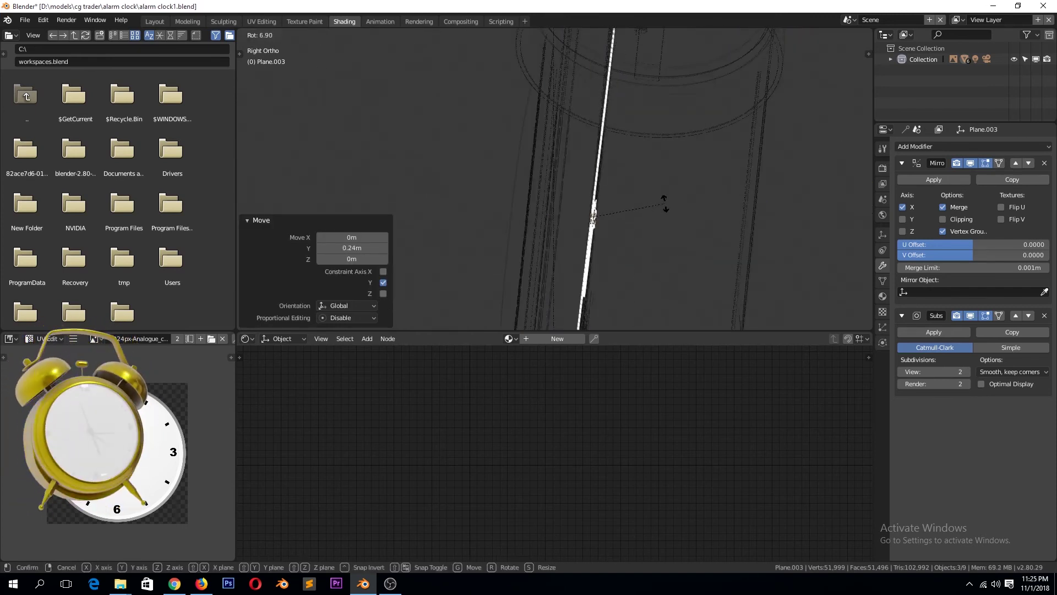
{"action": "left_click", "coordinate": [665, 202]}
Check the hands from front and side views, then save the file.
{"action": "middle_click_drag", "start_coordinate": [661, 201], "coordinate": [664, 206]}
{"action": "key", "text": "KP_1"}
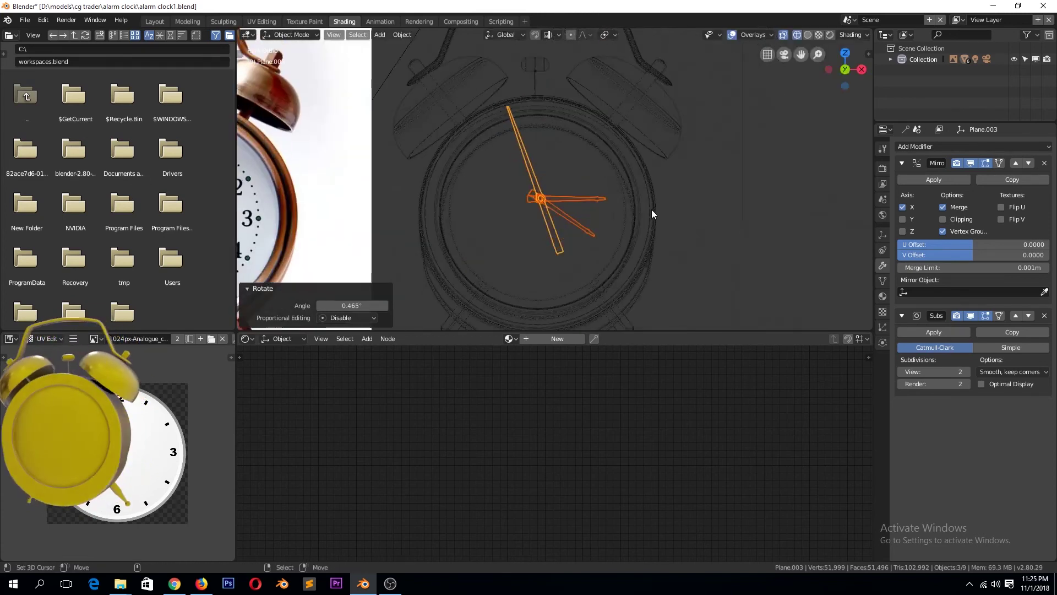
{"action": "key", "text": "KP_3"}
{"action": "key", "text": "KP_1"}
{"action": "scroll", "coordinate": [642, 229], "scroll_direction": "down", "scroll_amount": 2}
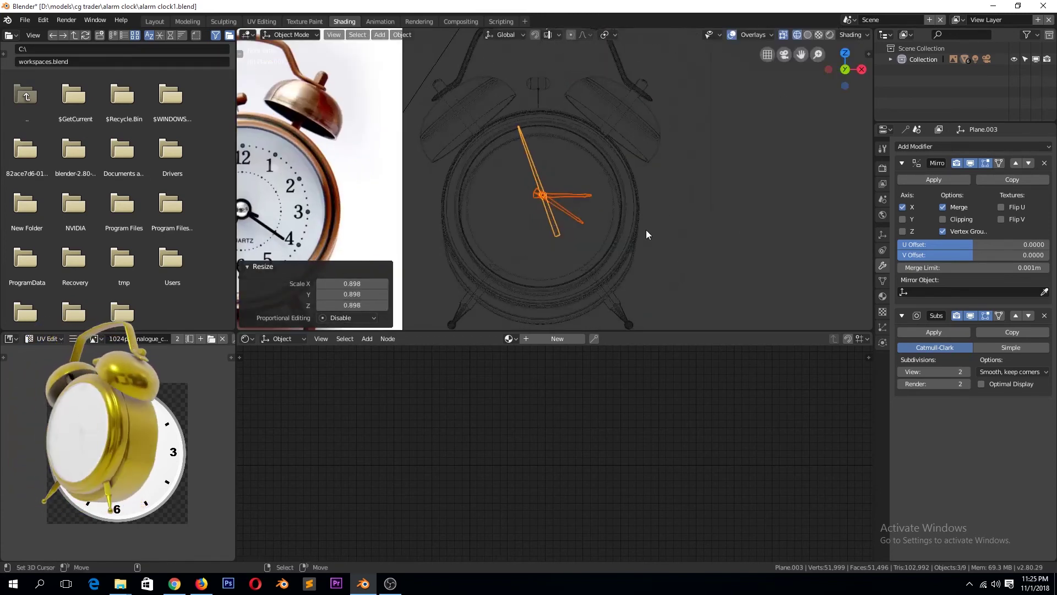
{"action": "scroll", "coordinate": [644, 231], "scroll_direction": "down", "scroll_amount": 2}
{"action": "left_click", "coordinate": [644, 233]}
{"action": "key", "text": "ctrl+s"}
{"action": "scroll", "coordinate": [644, 233], "scroll_direction": "up", "scroll_amount": 3}
{"action": "left_click", "coordinate": [537, 229]}
Adjust the hand selection and shading options, then save the file.
{"action": "left_click", "coordinate": [570, 201]}
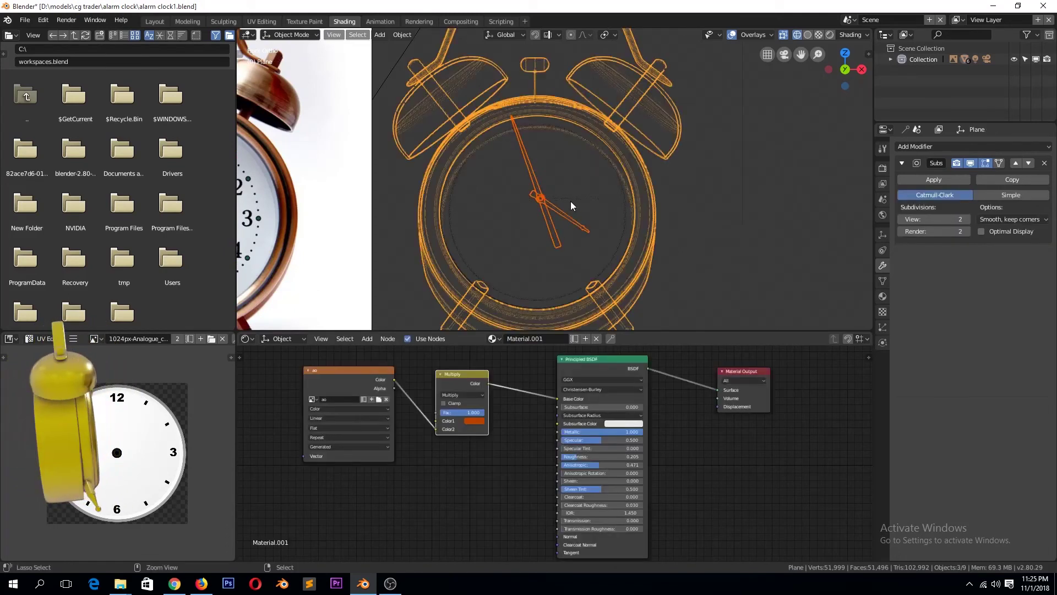
{"action": "key", "text": "a"}
{"action": "key", "text": "z"}
{"action": "left_click", "coordinate": [561, 270]}
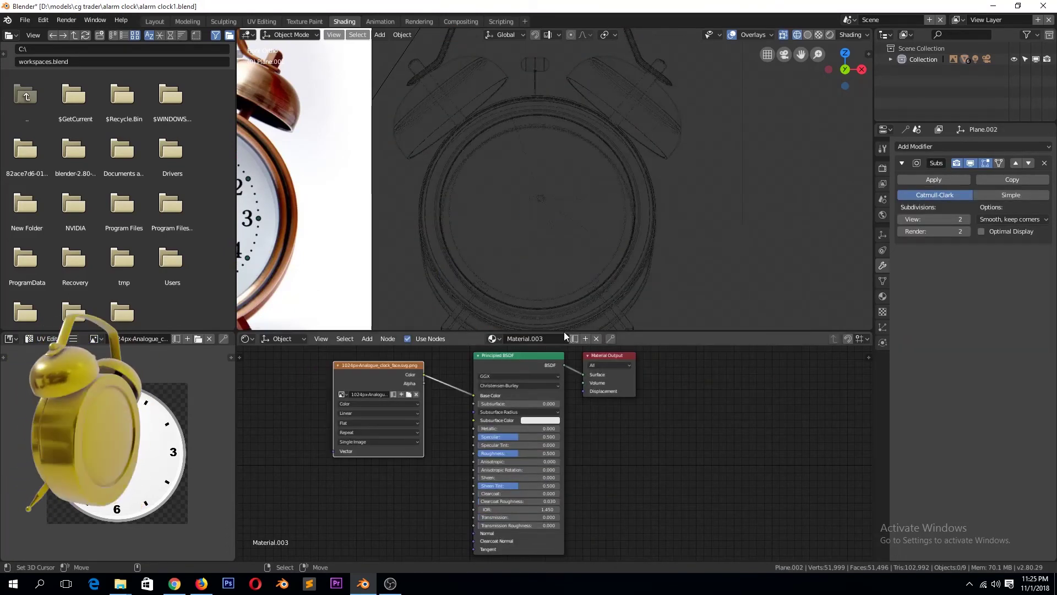
{"action": "left_click", "coordinate": [545, 203]}
{"action": "key", "text": "ctrl+s"}
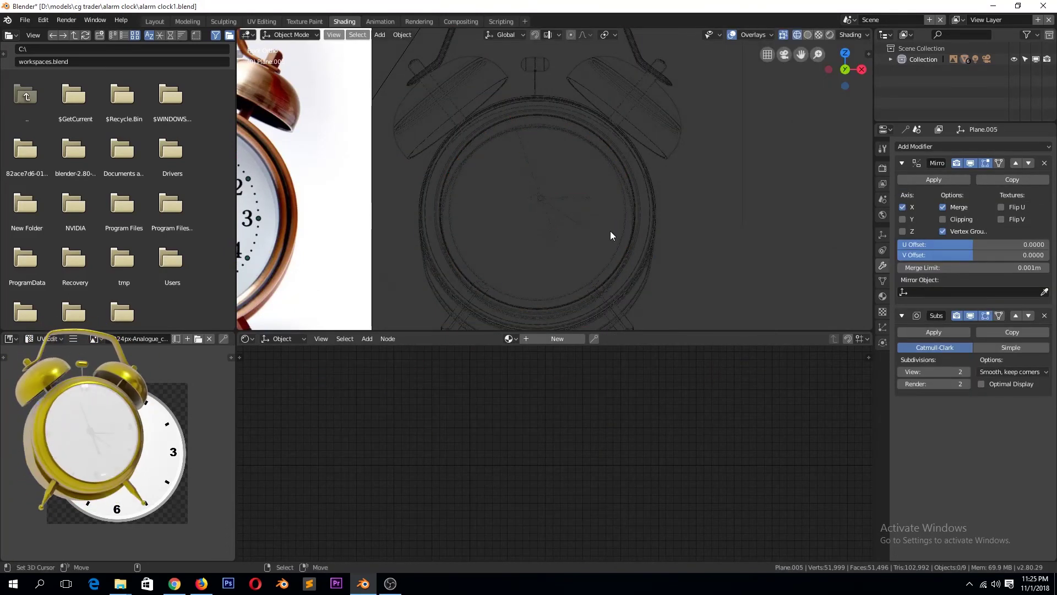
Preview the clock with rendered shading facing the reference image, then leave it.
{"action": "middle_click_drag", "start_coordinate": [610, 231], "coordinate": [636, 219]}
{"action": "scroll", "coordinate": [808, 81], "scroll_direction": "up", "scroll_amount": 3}
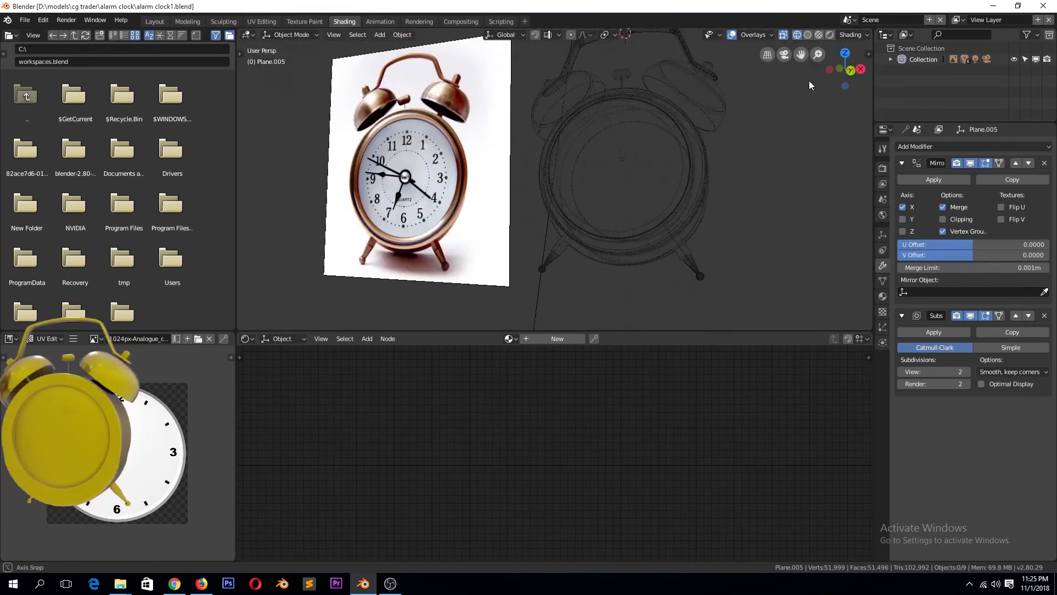
{"action": "middle_click_drag", "start_coordinate": [808, 81], "coordinate": [781, 96]}
{"action": "left_click", "coordinate": [826, 37]}
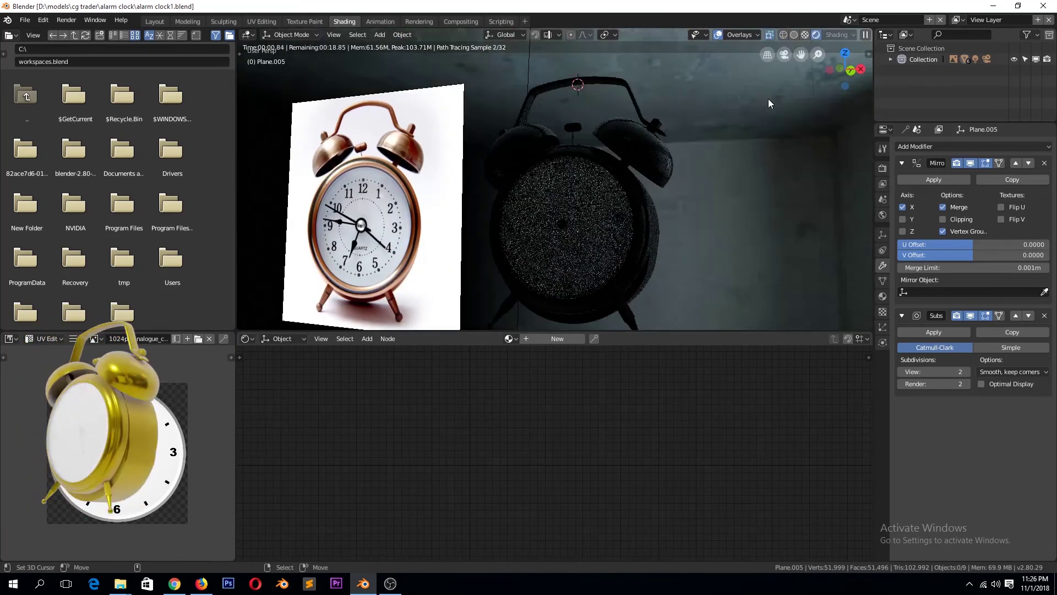
{"action": "left_click", "coordinate": [616, 276]}
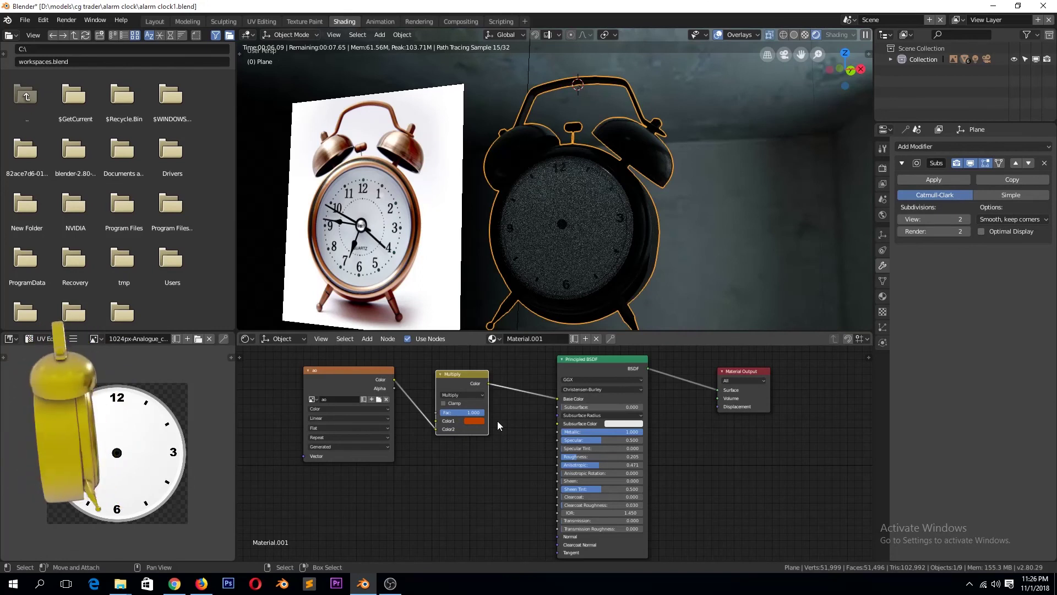
{"action": "key", "text": "shift+z"}
Switch the viewport to see-through solid shading, then turn see-through off.
{"action": "middle_click_drag", "start_coordinate": [721, 266], "coordinate": [522, 225]}
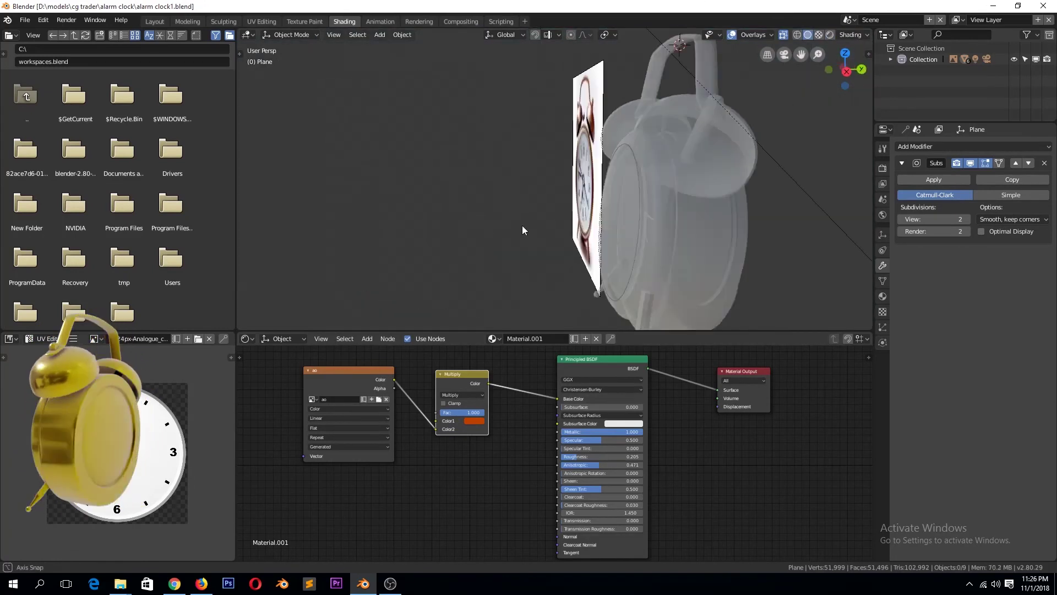
{"action": "left_click", "coordinate": [592, 212]}
{"action": "left_click", "coordinate": [868, 35]}
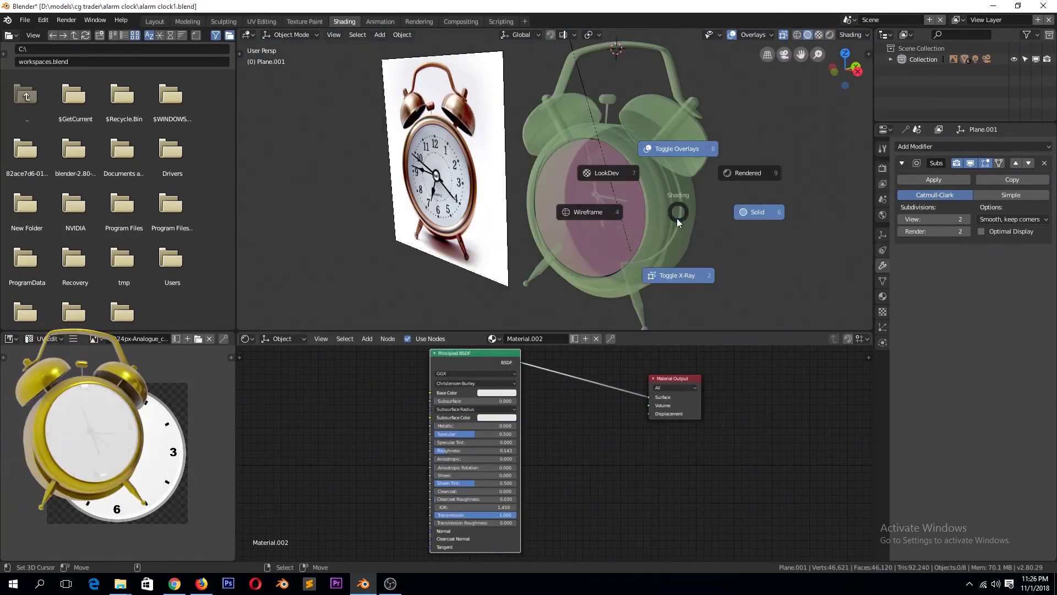
{"action": "key", "text": "2"}
{"action": "left_click", "coordinate": [595, 201]}
{"action": "scroll", "coordinate": [669, 217], "scroll_direction": "up", "scroll_amount": 3}
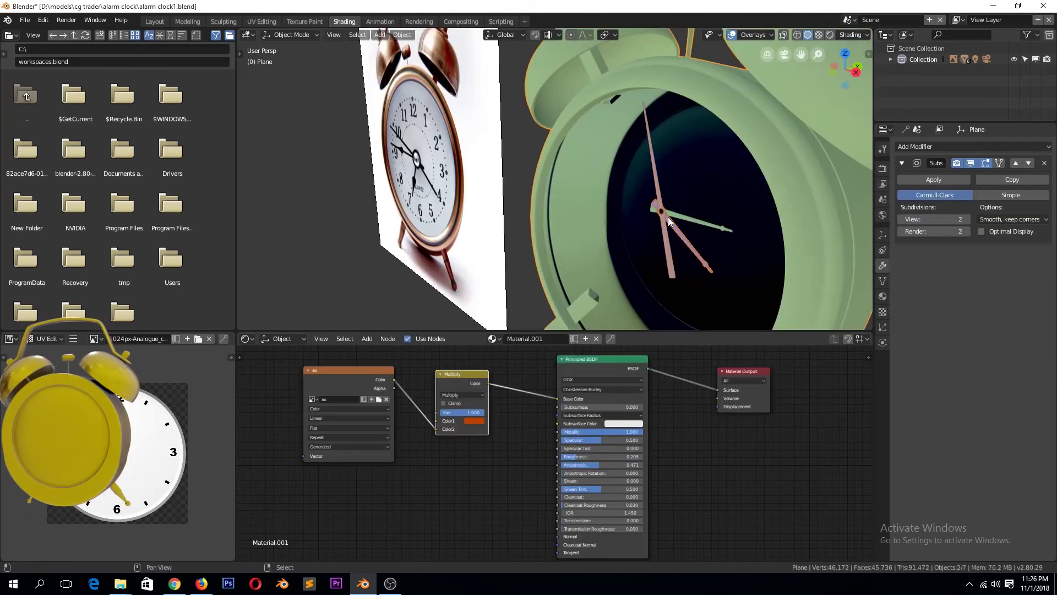
Select the clock face plane to display its Material.003 image-texture nodes.
{"action": "key", "text": "KP_3"}
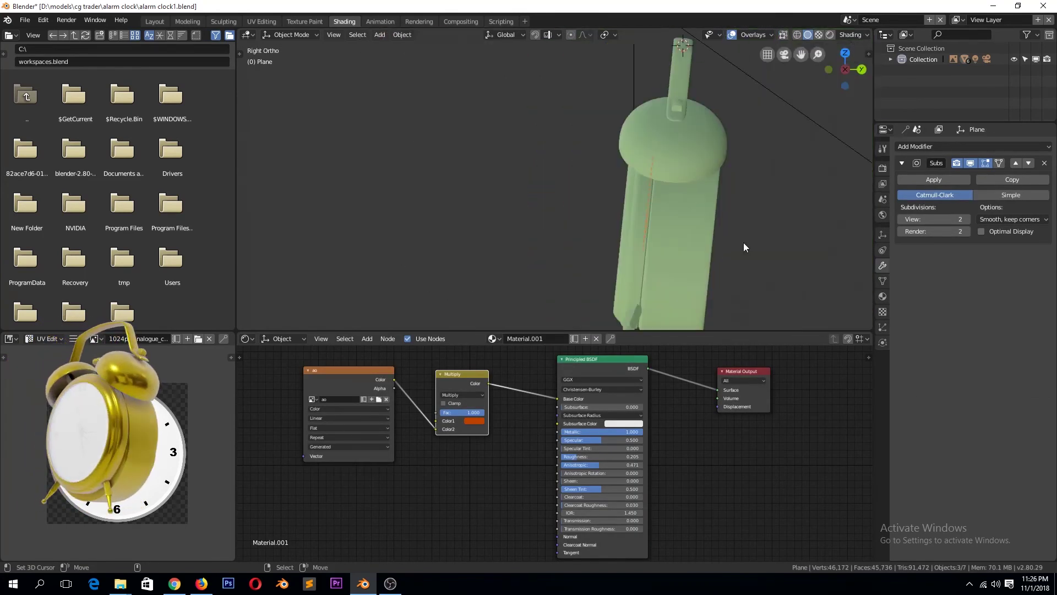
{"action": "scroll", "coordinate": [743, 246], "scroll_direction": "up", "scroll_amount": 3}
{"action": "mouse_move", "coordinate": [703, 253]}
{"action": "middle_mouse_down"}
{"action": "mouse_move", "coordinate": [620, 226]}
{"action": "mouse_move", "coordinate": [682, 217]}
{"action": "mouse_move", "coordinate": [626, 237]}
{"action": "middle_mouse_up"}
{"action": "left_click", "coordinate": [620, 227]}
{"action": "left_click", "coordinate": [627, 236]}
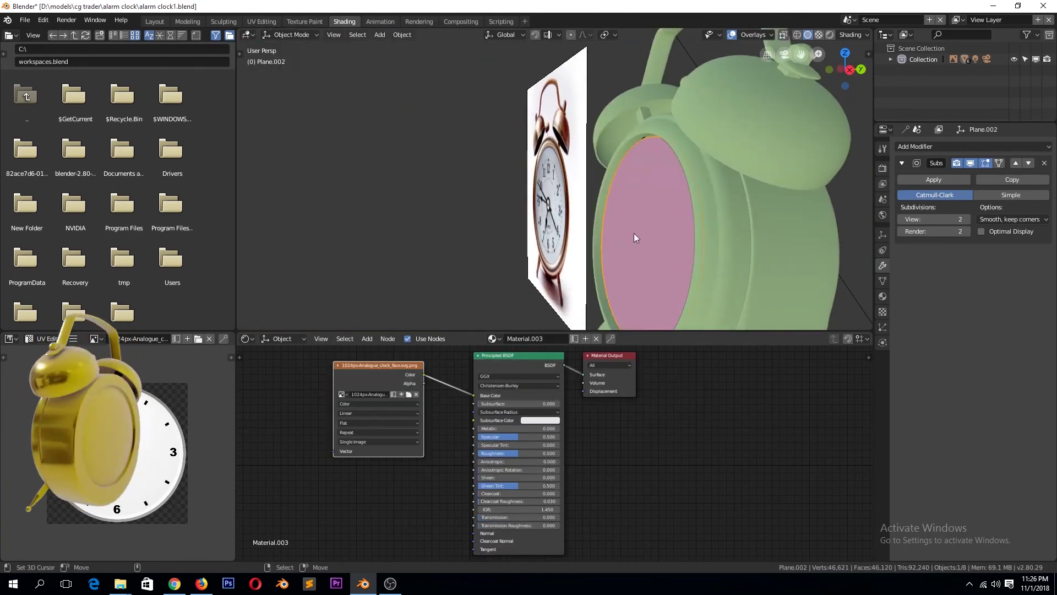
{"action": "key", "text": "grave"}
Move the clock face in right side view and set its origin to geometry.
{"action": "left_click", "coordinate": [673, 300]}
{"action": "key", "text": "g"}
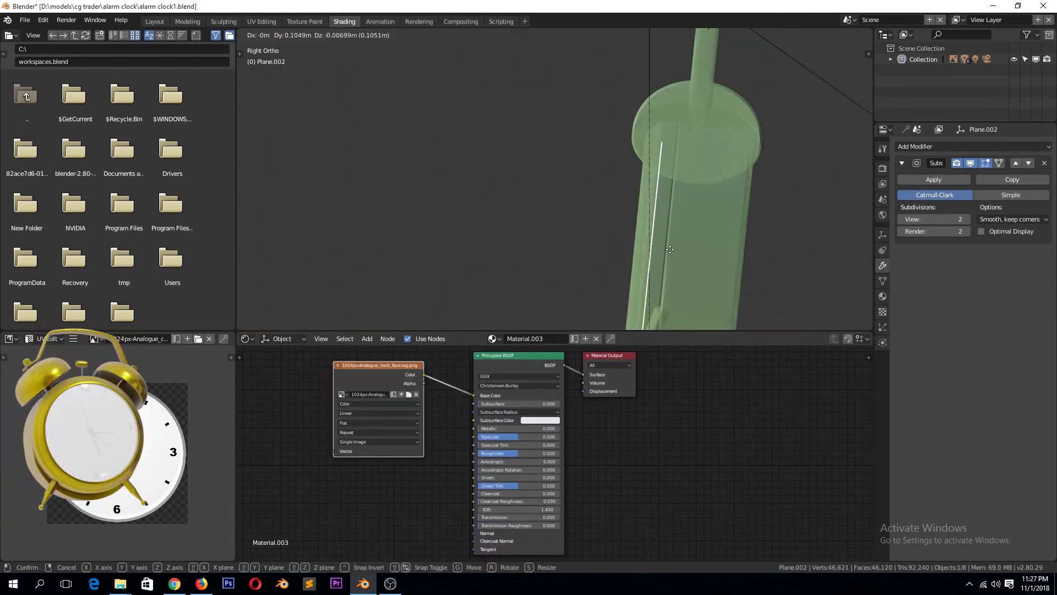
{"action": "left_click", "coordinate": [671, 243]}
{"action": "left_click", "coordinate": [403, 35]}
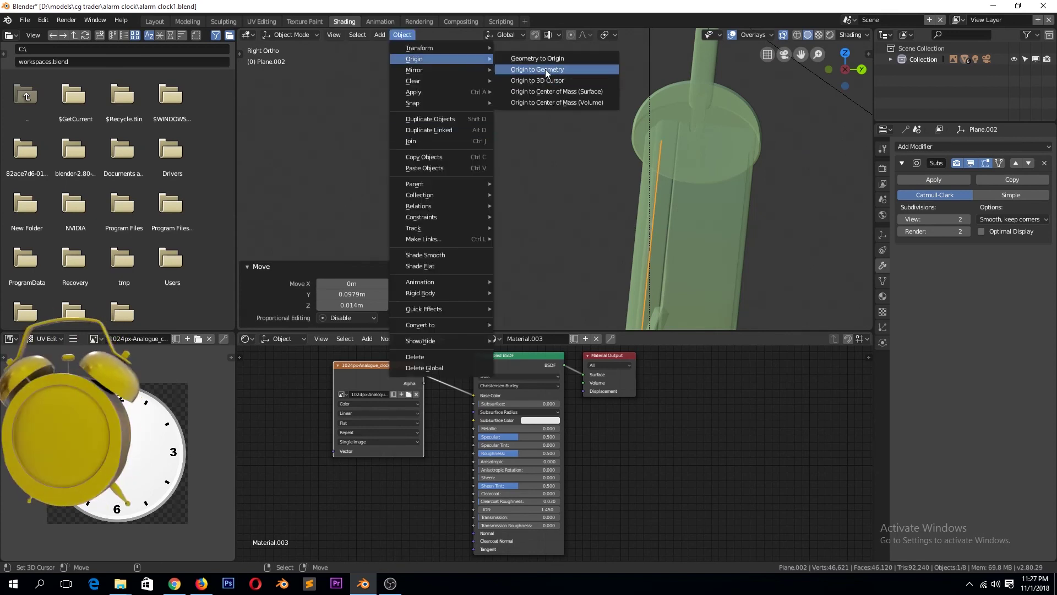
{"action": "left_click", "coordinate": [545, 69]}
Scale the clock face up slightly to 1.029 and check it from the right side.
{"action": "key", "text": "s"}
{"action": "left_click", "coordinate": [676, 173]}
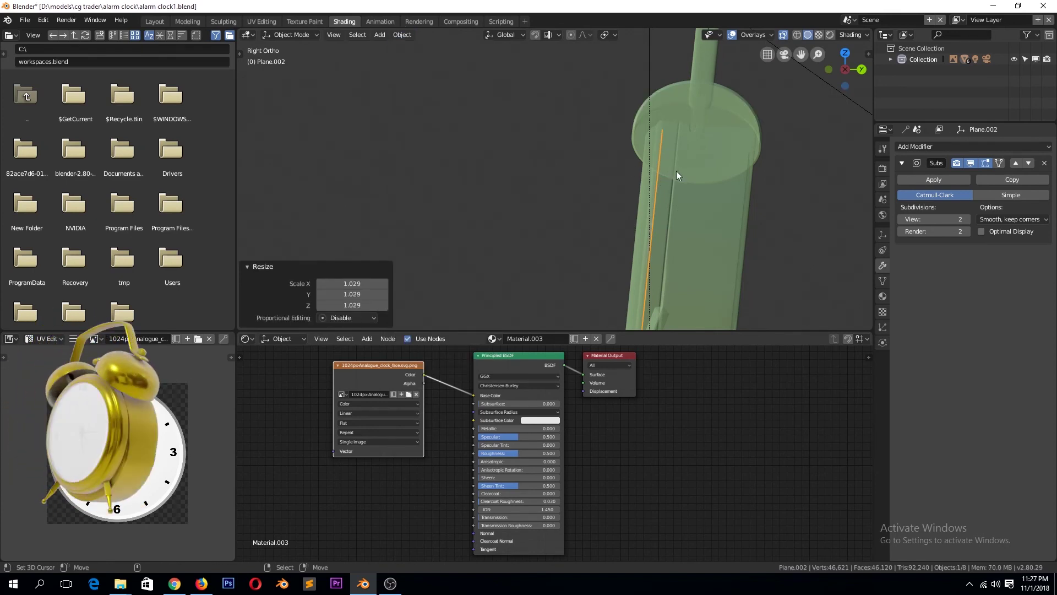
{"action": "middle_click_drag", "start_coordinate": [676, 170], "coordinate": [709, 196]}
{"action": "key", "text": "grave"}
{"action": "mouse_move", "coordinate": [699, 253]}
{"action": "middle_mouse_down"}
{"action": "mouse_move", "coordinate": [651, 152]}
{"action": "mouse_move", "coordinate": [556, 219]}
{"action": "mouse_move", "coordinate": [440, 216]}
{"action": "mouse_move", "coordinate": [559, 226]}
{"action": "middle_mouse_up"}
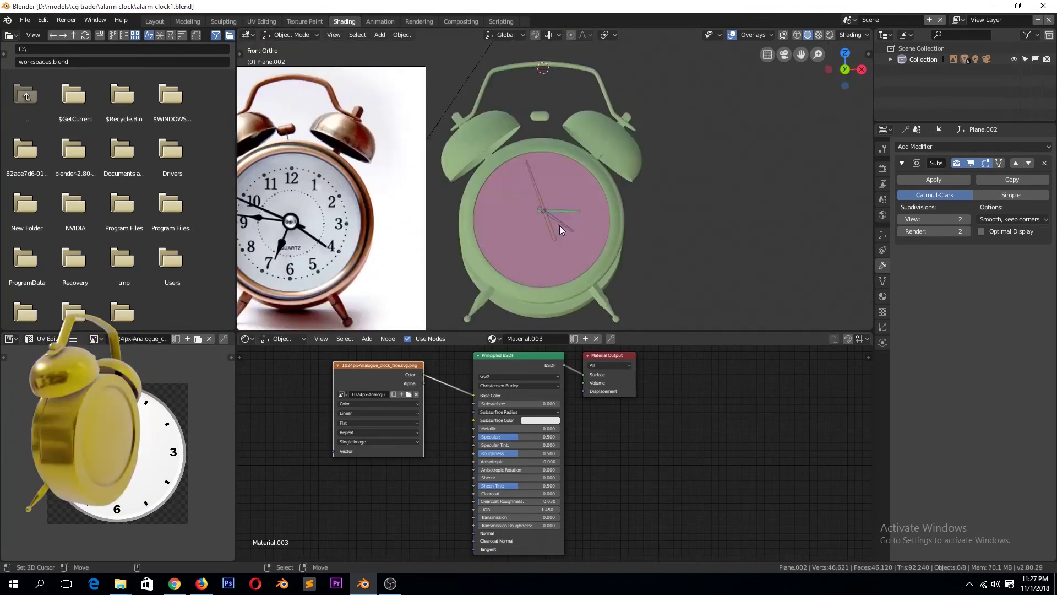
{"action": "key", "text": "grave"}
In wireframe view, select the three hands and the ring, then move the hands.
{"action": "key", "text": "z"}
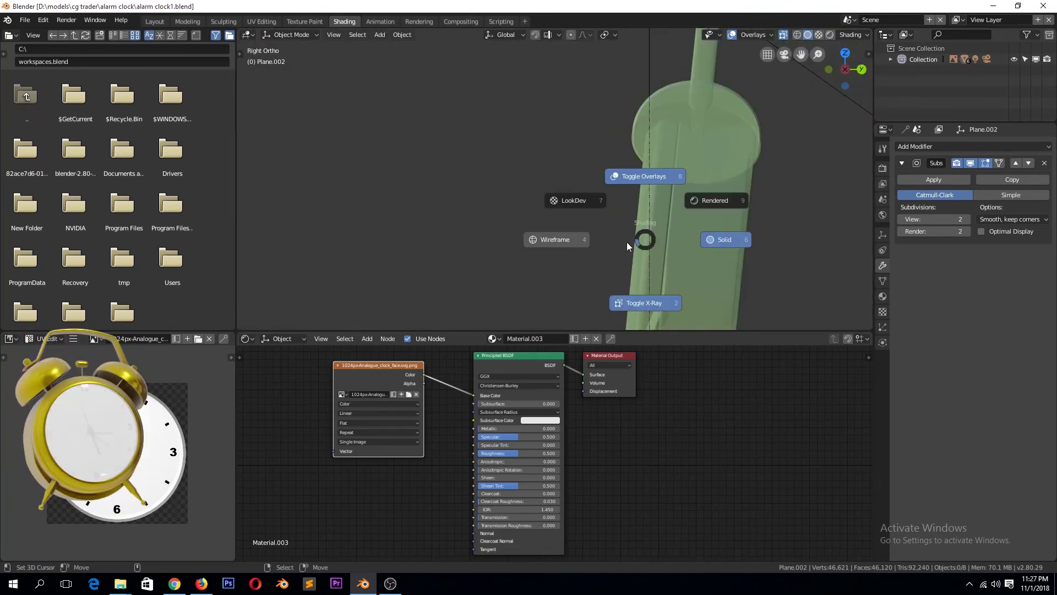
{"action": "left_click", "coordinate": [627, 243]}
{"action": "middle_click_drag", "start_coordinate": [626, 242], "coordinate": [693, 278]}
{"action": "left_click", "coordinate": [638, 210]}
{"action": "right_click", "coordinate": [665, 221], "text": "shift"}
{"action": "right_click", "coordinate": [659, 186], "text": "shift"}
{"action": "right_click", "coordinate": [582, 197], "text": "shift"}
{"action": "right_click", "coordinate": [588, 214], "text": "shift"}
{"action": "right_click", "coordinate": [590, 217], "text": "shift"}
{"action": "key", "text": "grave"}
{"action": "key", "text": "g"}
{"action": "left_click", "coordinate": [640, 243]}
From the front view, snap the 3D cursor to the clock ring's centre.
{"action": "middle_click_drag", "start_coordinate": [640, 243], "coordinate": [603, 240]}
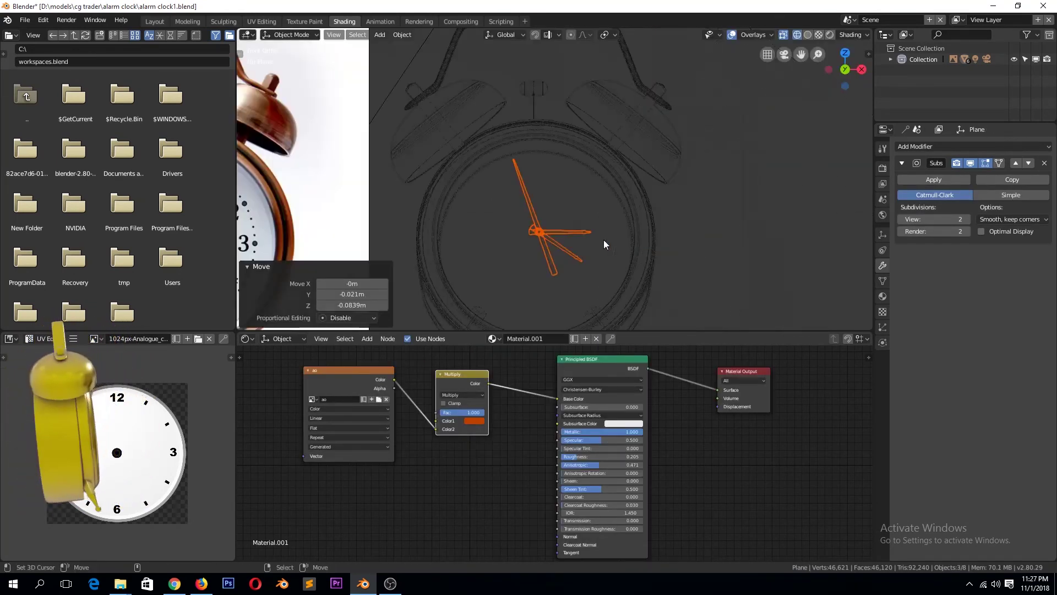
{"action": "right_click", "coordinate": [551, 226]}
{"action": "scroll", "coordinate": [525, 227], "scroll_direction": "up", "scroll_amount": 3}
{"action": "right_click", "coordinate": [444, 109], "text": "shift"}
{"action": "right_click", "coordinate": [482, 131], "text": "shift"}
{"action": "key", "text": "KP_1"}
{"action": "right_click", "coordinate": [630, 116]}
{"action": "key", "text": "shift+s"}
{"action": "left_click", "coordinate": [642, 190]}
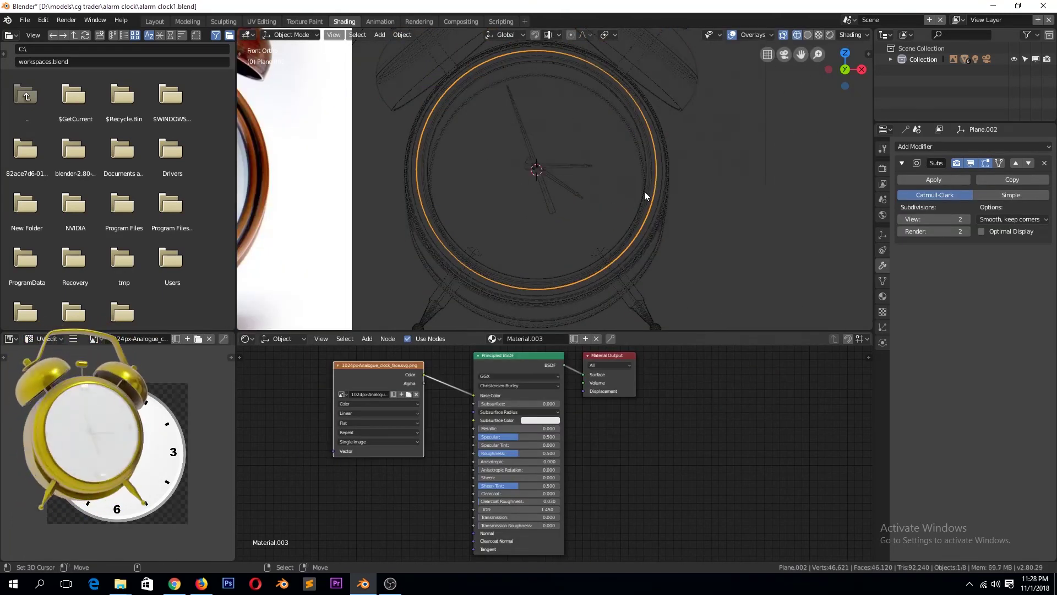
Snap the selected clock hands to the cursor at the dial centre.
{"action": "right_click", "coordinate": [565, 168], "text": "shift"}
{"action": "right_click", "coordinate": [661, 138], "text": "shift"}
{"action": "key", "text": "shift+s"}
{"action": "left_click", "coordinate": [652, 169]}
{"action": "key", "text": "KP_3"}
{"action": "key", "text": "KP_Decimal"}
{"action": "mouse_move", "coordinate": [576, 186]}
{"action": "middle_mouse_down"}
{"action": "mouse_move", "coordinate": [618, 227]}
{"action": "mouse_move", "coordinate": [557, 220]}
{"action": "middle_mouse_up"}
Reposition one clock hand, then duplicate it and place the copy.
{"action": "right_click", "coordinate": [548, 212]}
{"action": "key", "text": "g"}
{"action": "left_click", "coordinate": [550, 223]}
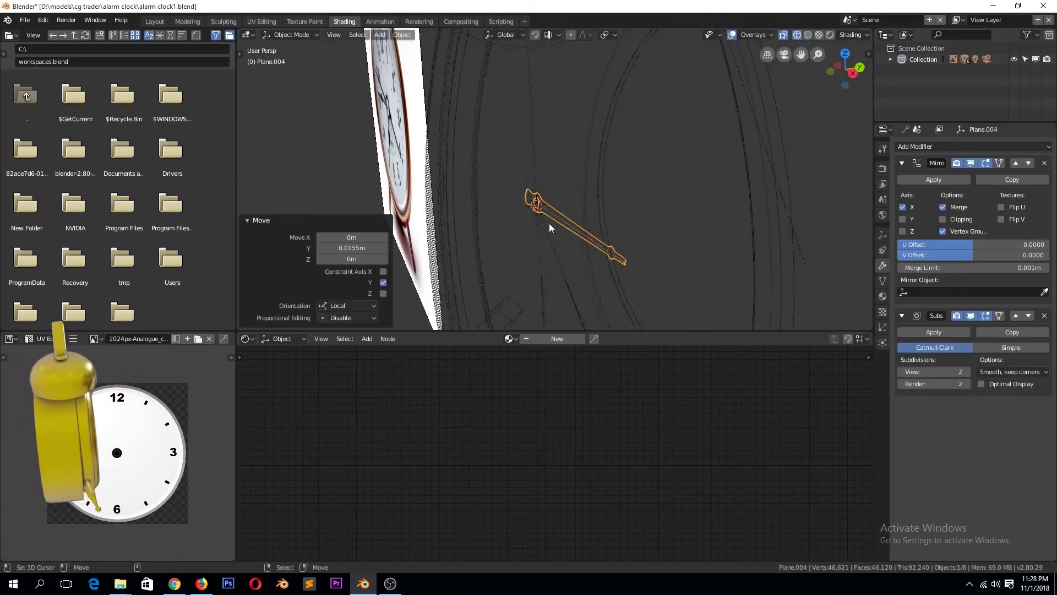
{"action": "key", "text": "shift+d"}
{"action": "left_click", "coordinate": [548, 229]}
In wireframe view, select the clock body and then the clock face.
{"action": "key", "text": "z"}
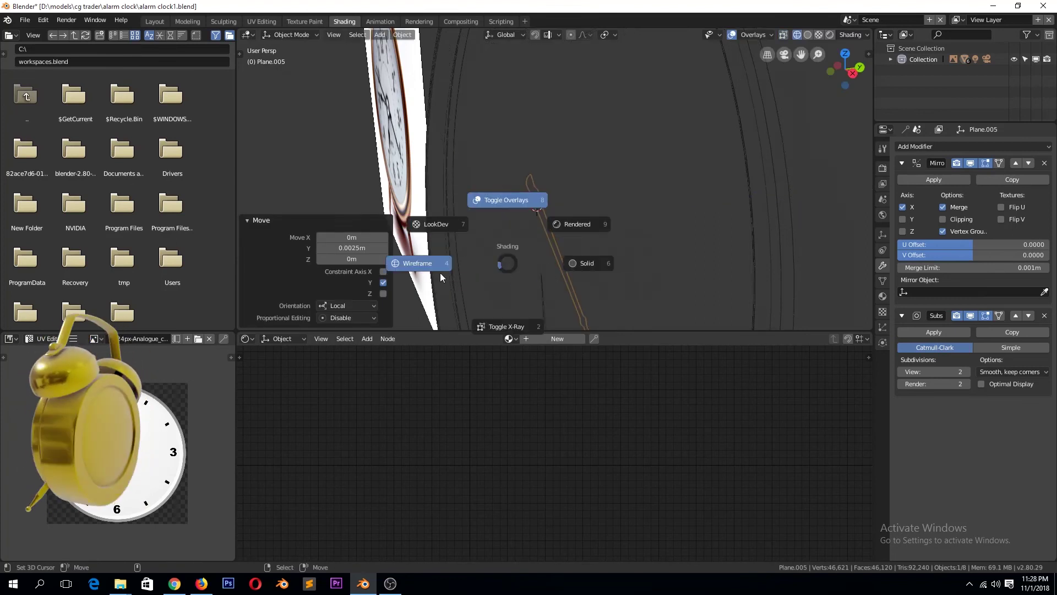
{"action": "left_click", "coordinate": [441, 272]}
{"action": "mouse_move", "coordinate": [547, 220]}
{"action": "middle_mouse_down"}
{"action": "mouse_move", "coordinate": [612, 209]}
{"action": "mouse_move", "coordinate": [530, 196]}
{"action": "mouse_move", "coordinate": [566, 197]}
{"action": "mouse_move", "coordinate": [560, 208]}
{"action": "middle_mouse_up"}
{"action": "right_click", "coordinate": [563, 211]}
{"action": "right_click", "coordinate": [562, 198]}
Nudge the Multiply-material hand plane along local X in the right side view.
{"action": "key", "text": "g"}
{"action": "key", "text": "x"}
{"action": "key", "text": "x"}
{"action": "middle_click_drag", "start_coordinate": [600, 208], "coordinate": [550, 223]}
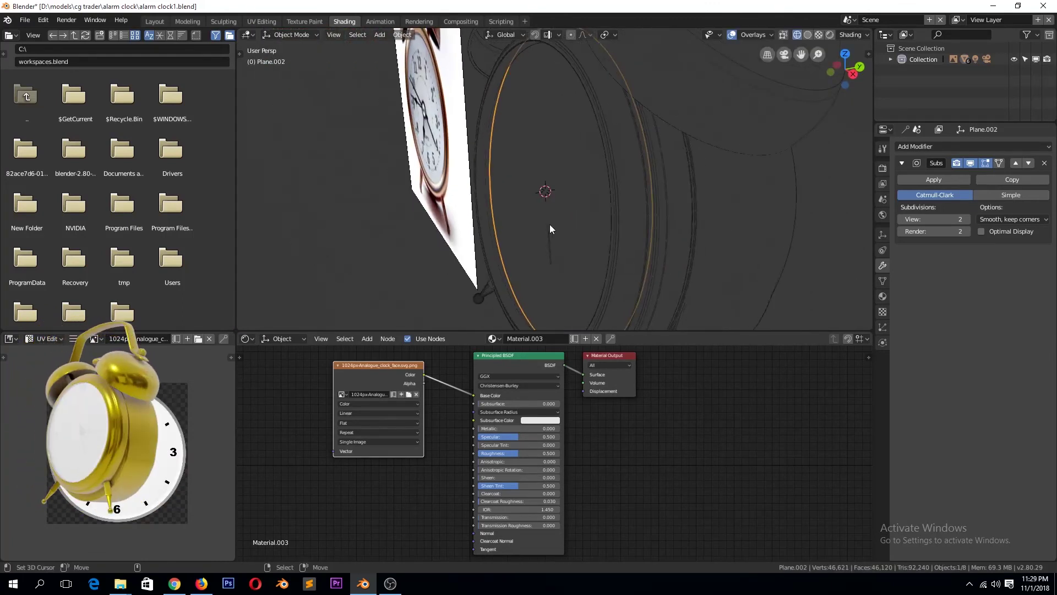
{"action": "left_click", "coordinate": [557, 196]}
{"action": "left_click", "coordinate": [497, 175]}
{"action": "key", "text": "KP_3"}
{"action": "key", "text": "g"}
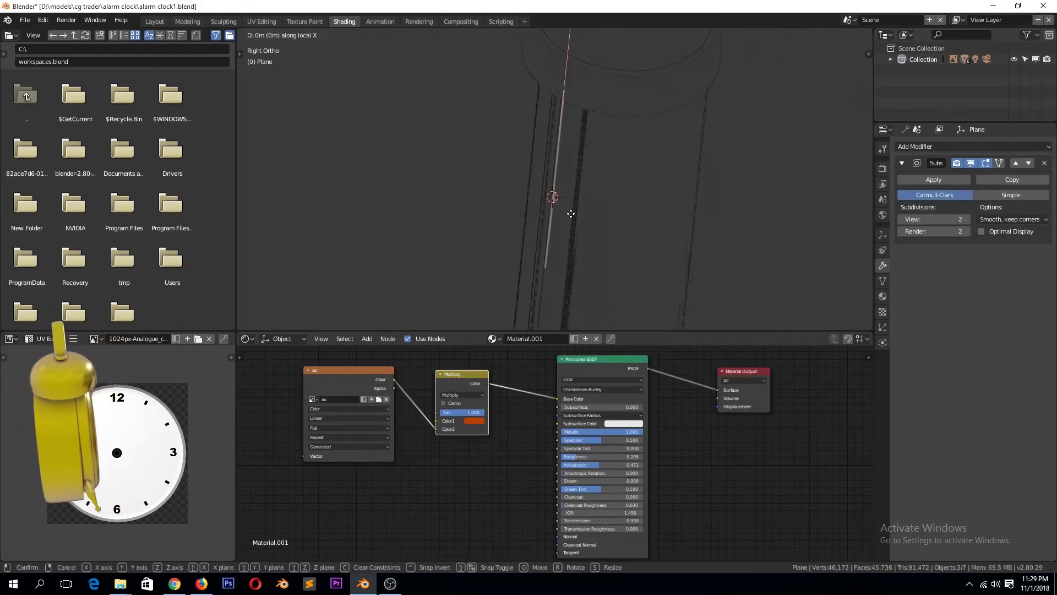
{"action": "left_click", "coordinate": [569, 214]}
{"action": "middle_click_drag", "start_coordinate": [570, 215], "coordinate": [585, 197]}
Return to solid shading with see-through off, select the glass cover, and view the front.
{"action": "key", "text": "z"}
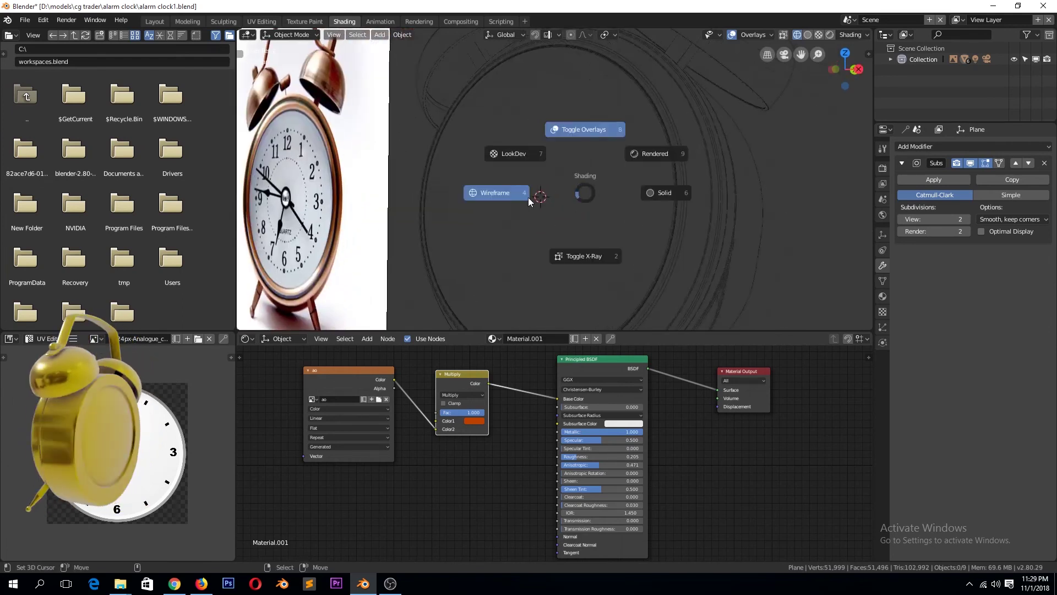
{"action": "left_click", "coordinate": [629, 201]}
{"action": "left_click", "coordinate": [579, 213]}
{"action": "key", "text": "z"}
{"action": "left_click", "coordinate": [564, 189]}
{"action": "key", "text": "alt+z"}
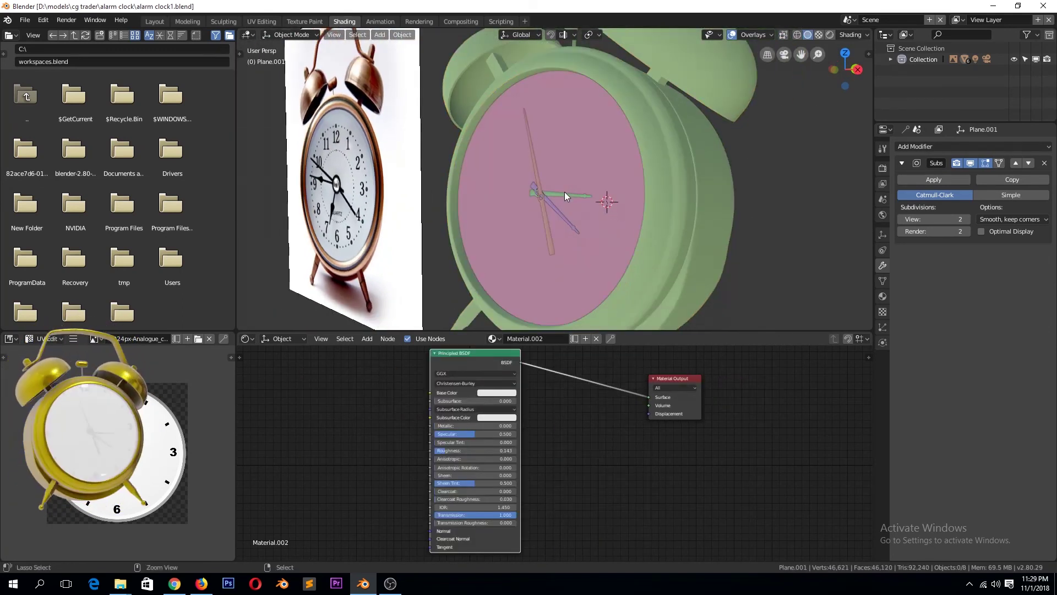
{"action": "key", "text": "KP_1"}
{"action": "scroll", "coordinate": [564, 192], "scroll_direction": "up", "scroll_amount": 4}
Fine-tune one hand's position on the dial and check the clock in rendered preview.
{"action": "left_click", "coordinate": [492, 231]}
{"action": "key", "text": "g"}
{"action": "left_click", "coordinate": [498, 233]}
{"action": "scroll", "coordinate": [571, 199], "scroll_direction": "down", "scroll_amount": 5}
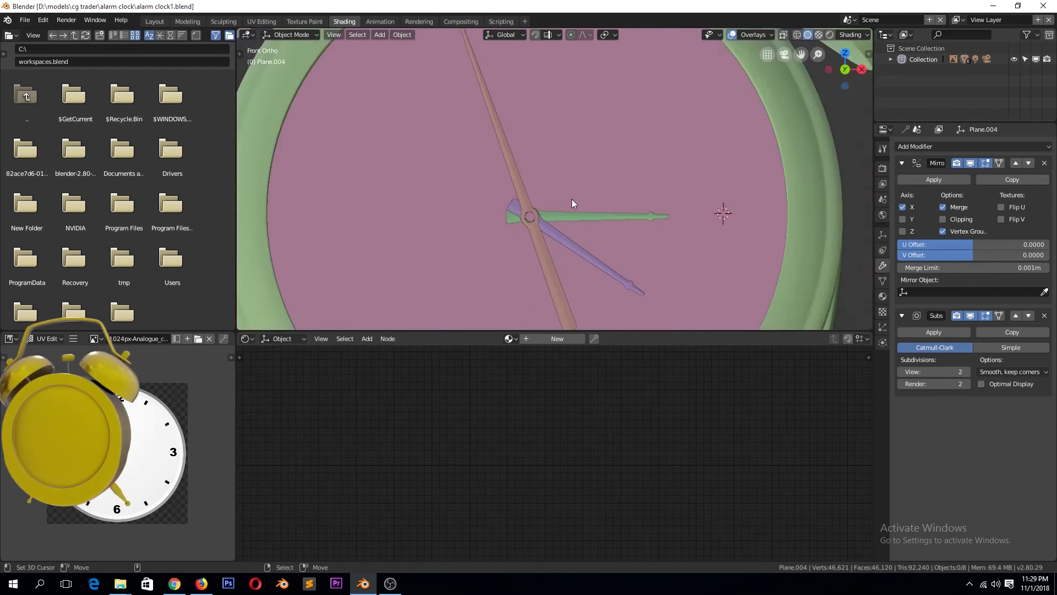
{"action": "middle_click_drag", "start_coordinate": [572, 199], "coordinate": [510, 223]}
{"action": "left_click", "coordinate": [829, 35]}
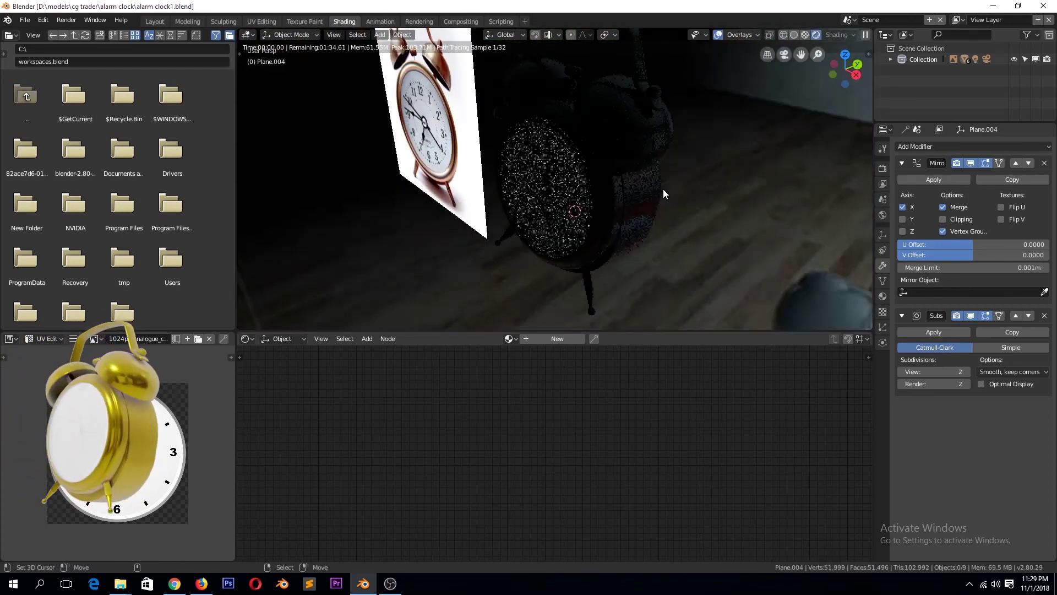
Relink the clock body's Multiply node to Base Color and start baking ambient occlusion in UV Editing.
{"action": "left_click", "coordinate": [636, 197]}
{"action": "left_click_drag", "start_coordinate": [558, 398], "coordinate": [544, 395]}
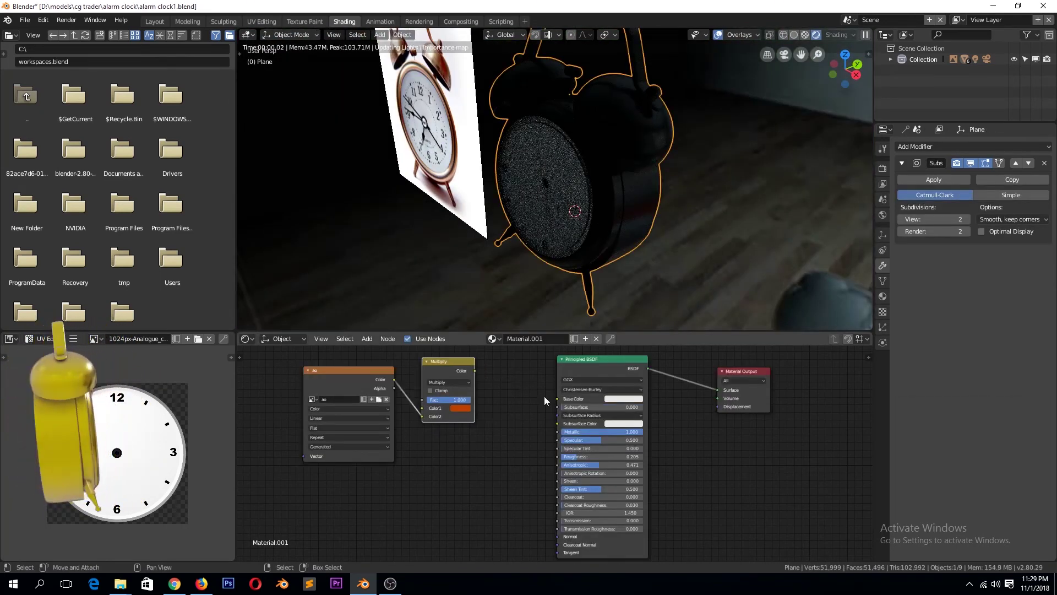
{"action": "middle_click_drag", "start_coordinate": [584, 247], "coordinate": [626, 225]}
{"action": "left_click_drag", "start_coordinate": [439, 361], "coordinate": [557, 398]}
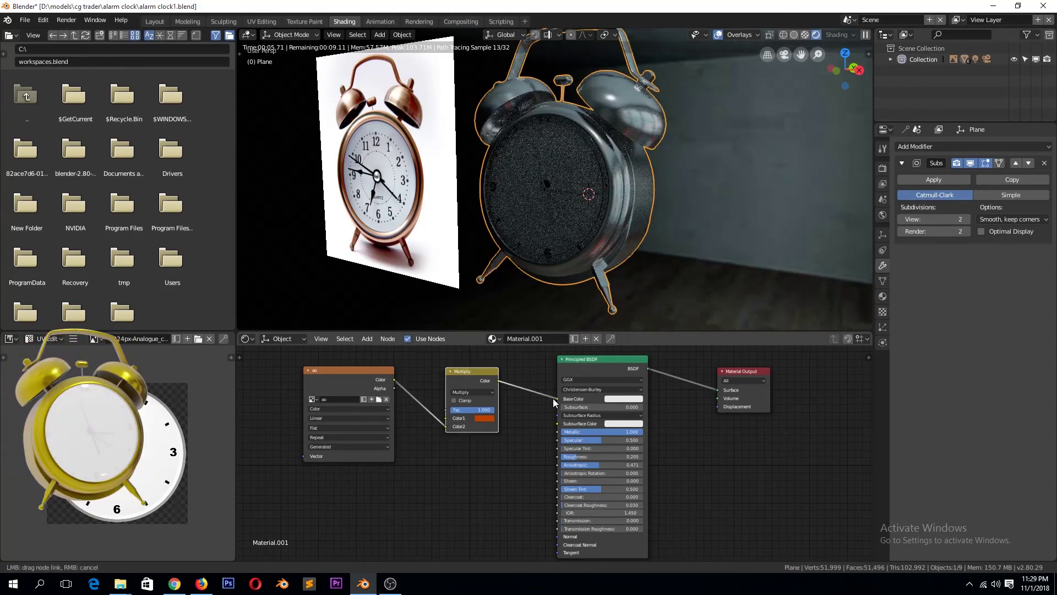
{"action": "left_click", "coordinate": [809, 33]}
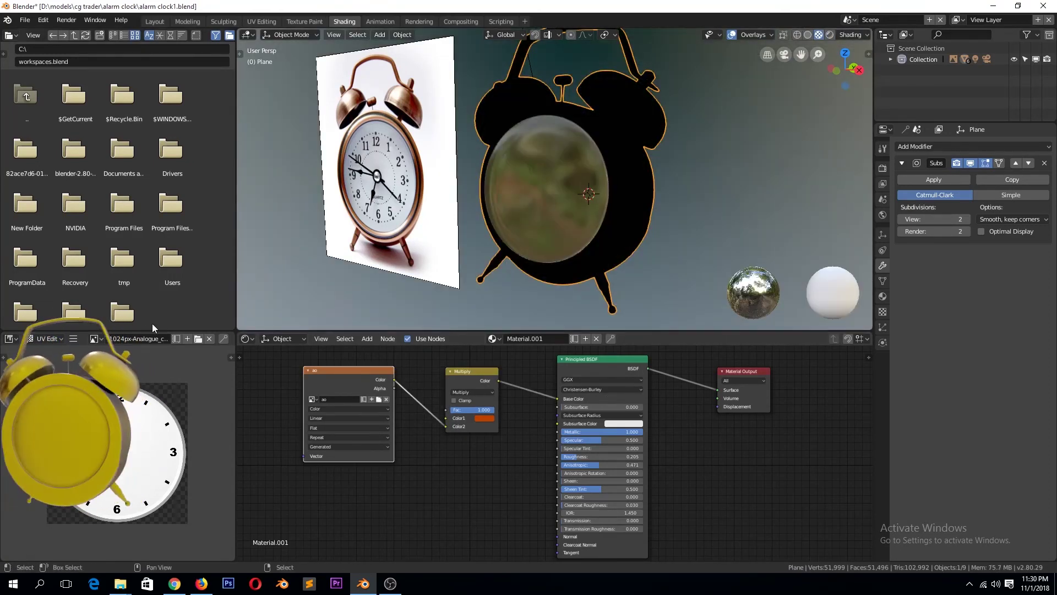
{"action": "left_click", "coordinate": [262, 21]}
{"action": "key", "text": "Tab"}
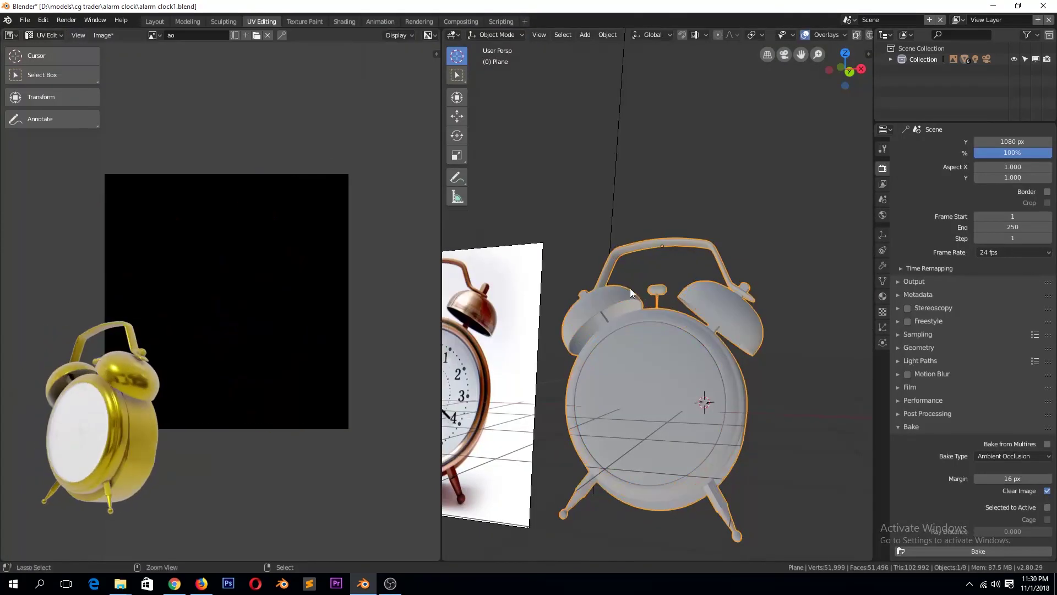